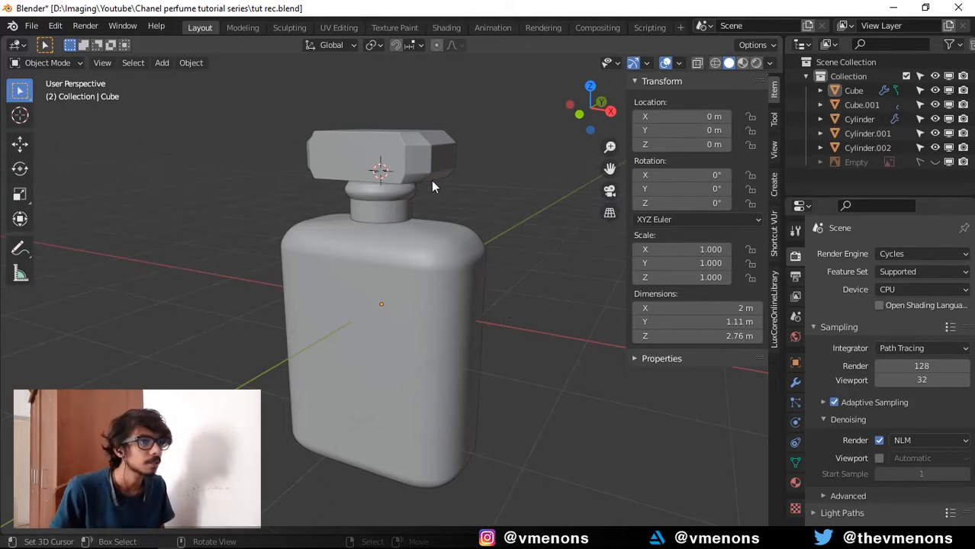
# - Switch to the Shading workspace, save the file and show the viewport in Material Preview shading
pyautogui.click(442, 26)
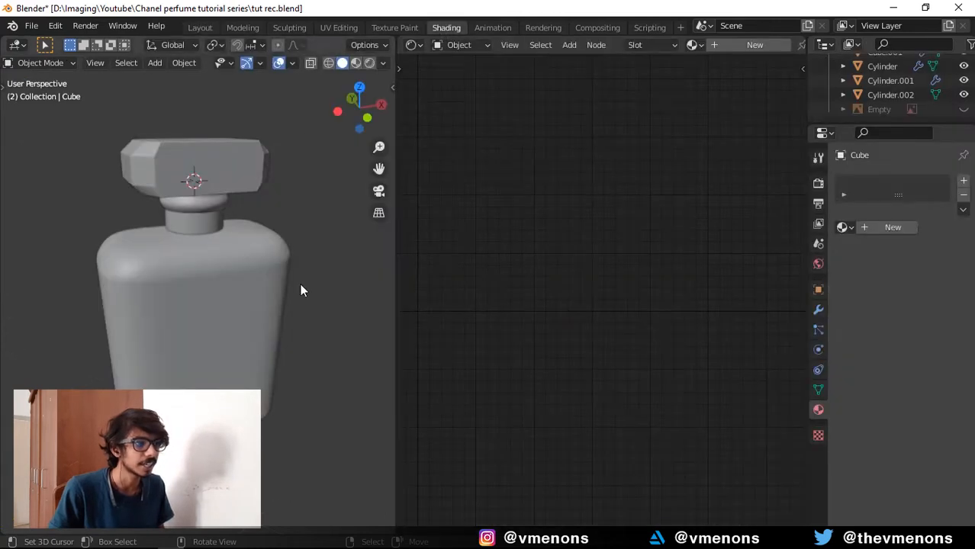
pyautogui.hotkey('ctrl', 's')
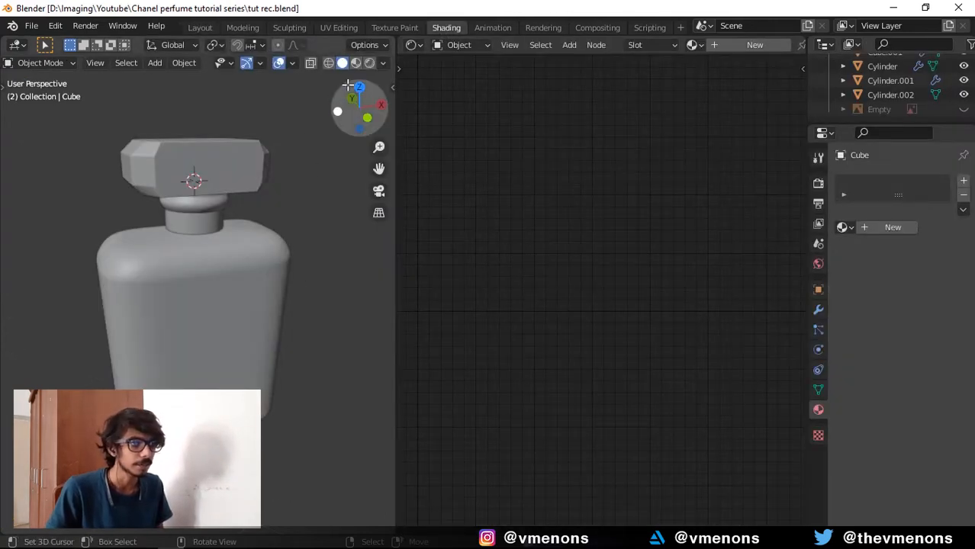
pyautogui.click(356, 62)
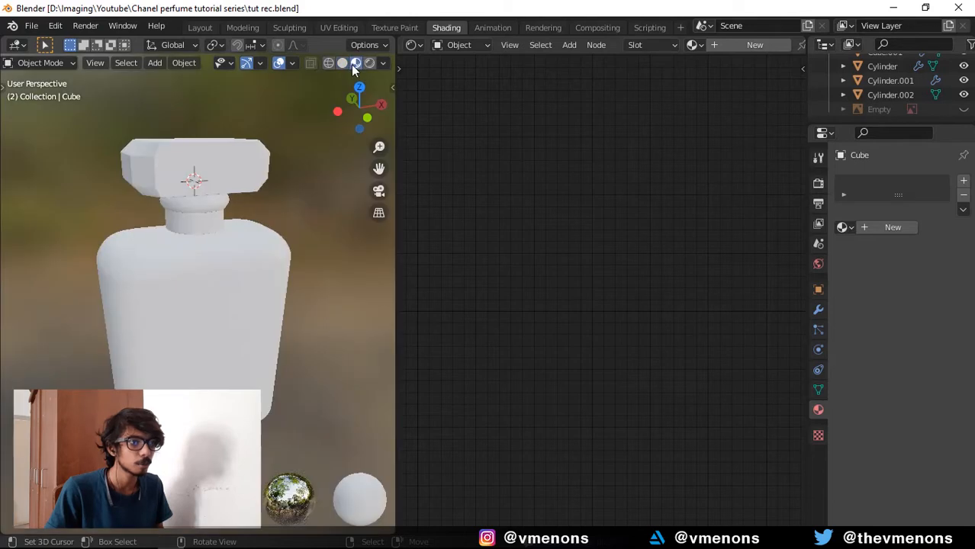
# - Start the Shortcut VUr on-screen key display for the viewport and save the file
pyautogui.press('n')
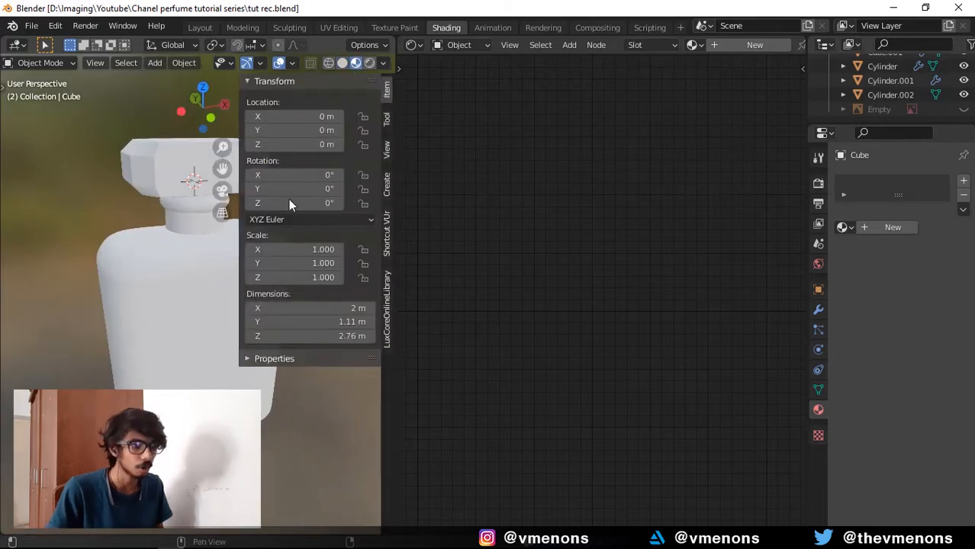
pyautogui.click(387, 231)
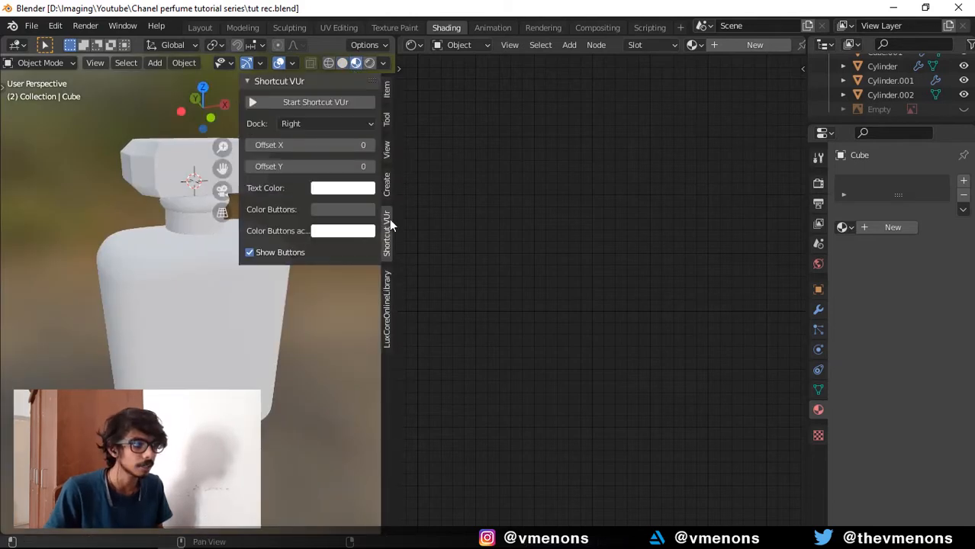
pyautogui.click(329, 105)
pyautogui.press('n')
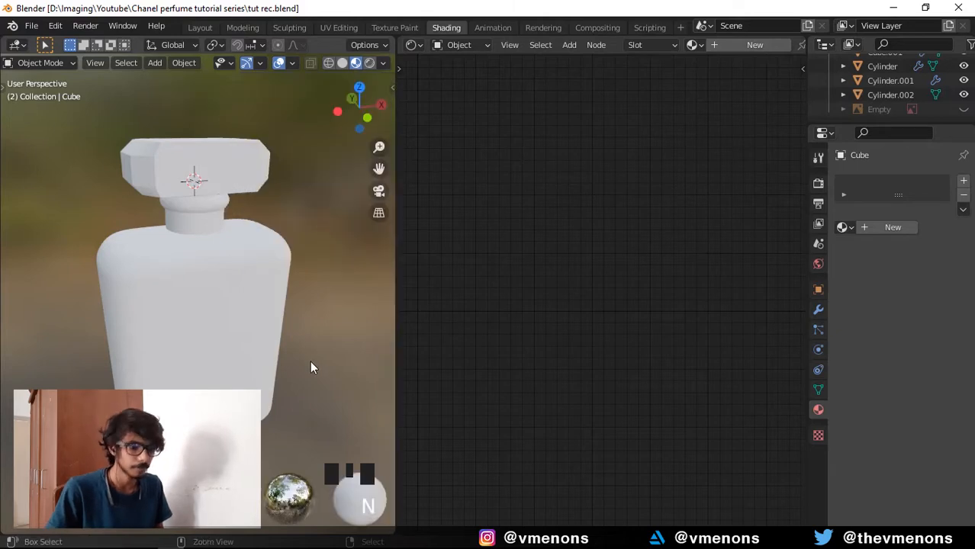
pyautogui.hotkey('ctrl', 's')
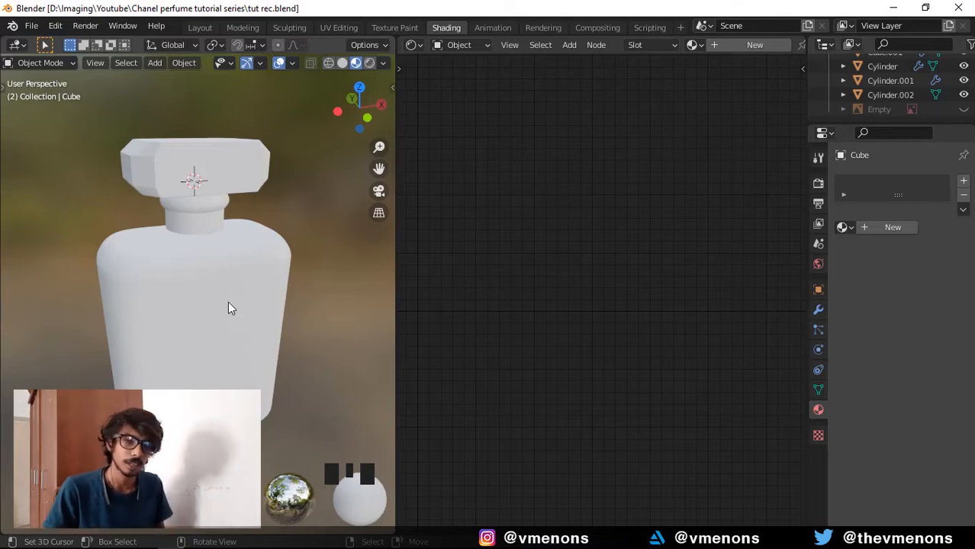
# - Turn off the HDRI Preview overlay in the 3D viewport and save the file
pyautogui.moveTo(225, 332); pyautogui.dragTo(189, 283, button='middle')
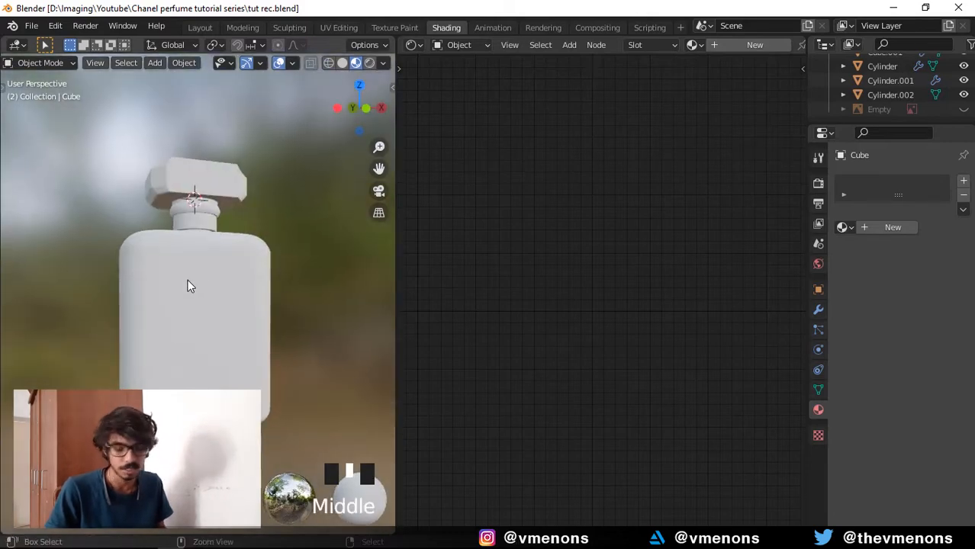
pyautogui.hotkey('ctrl', 's')
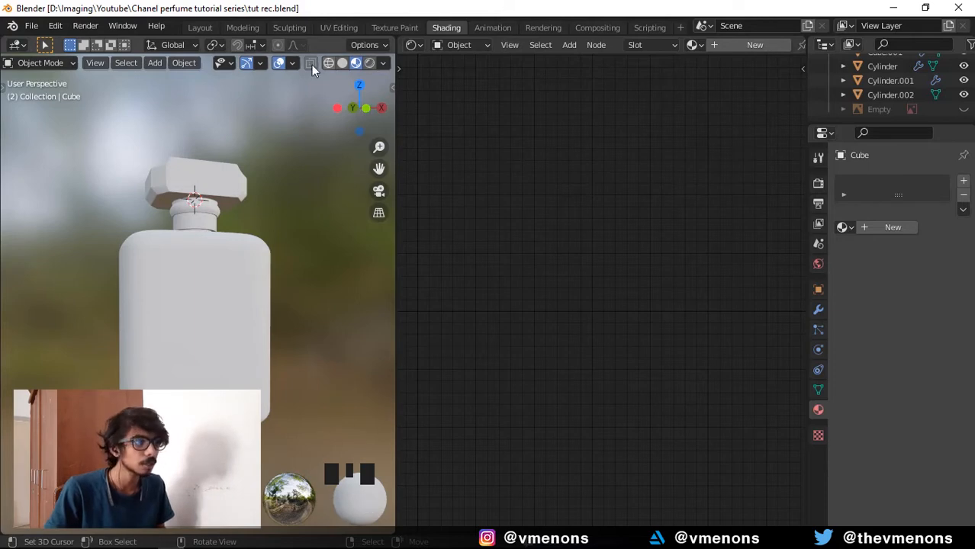
pyautogui.click(291, 64)
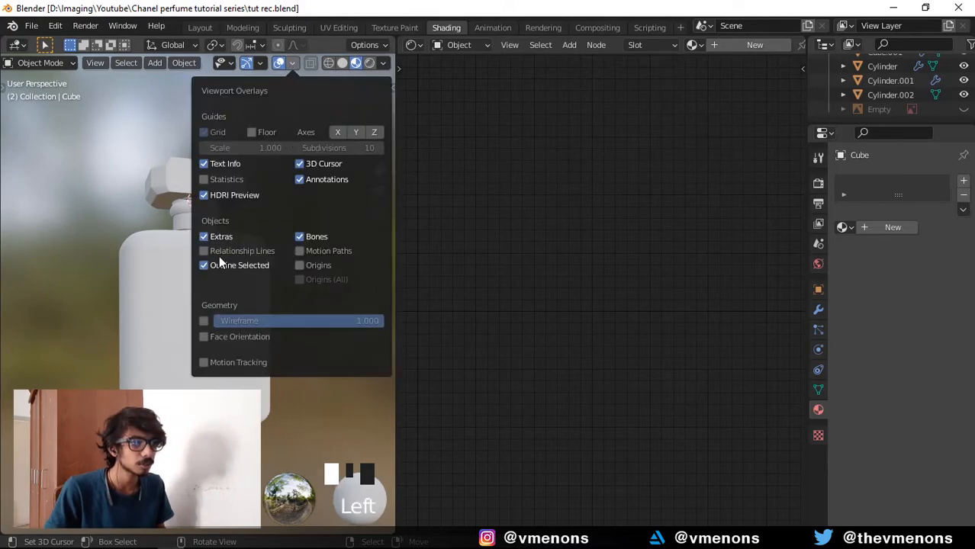
pyautogui.click(223, 196)
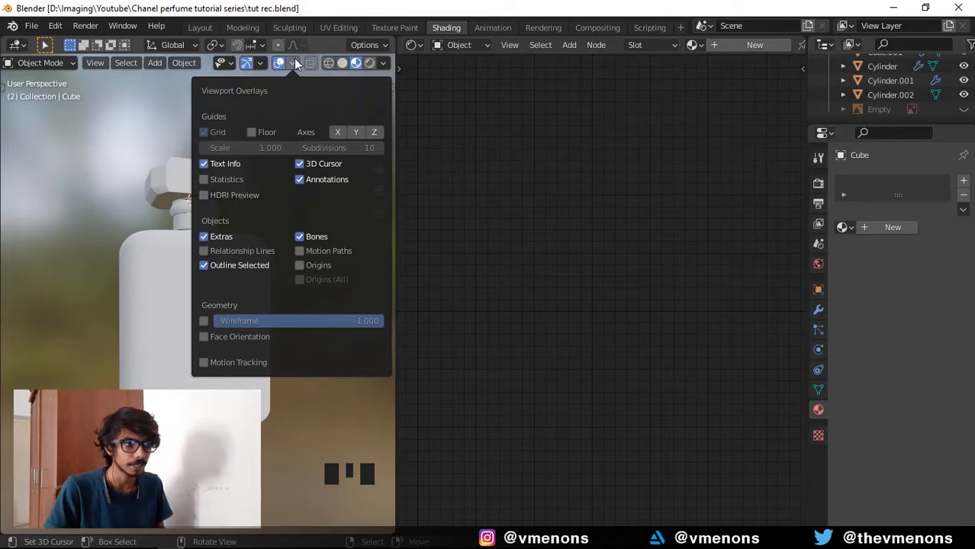
pyautogui.hotkey('ctrl', 's')
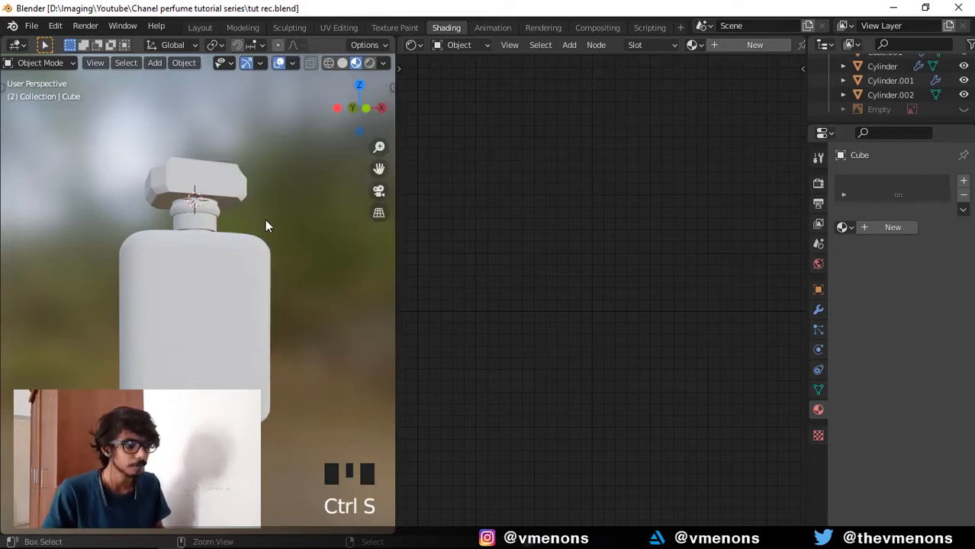
# - Select the bottle body and examine the glass and liquid in the Chanel perfume reference photo
pyautogui.moveTo(260, 267); pyautogui.dragTo(271, 270, button='middle')
pyautogui.rightClick(254, 268)
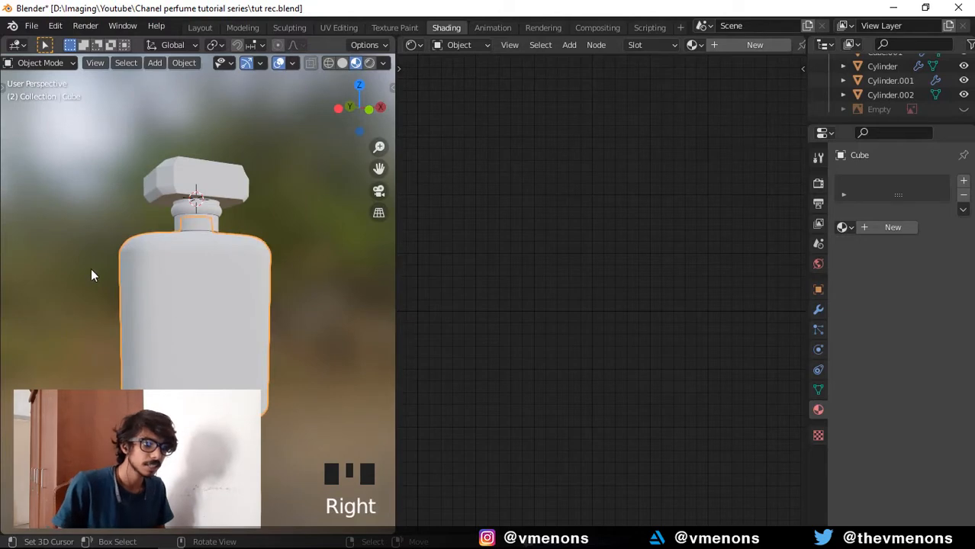
pyautogui.click(416, 541)
pyautogui.scroll(5, 539, 317)
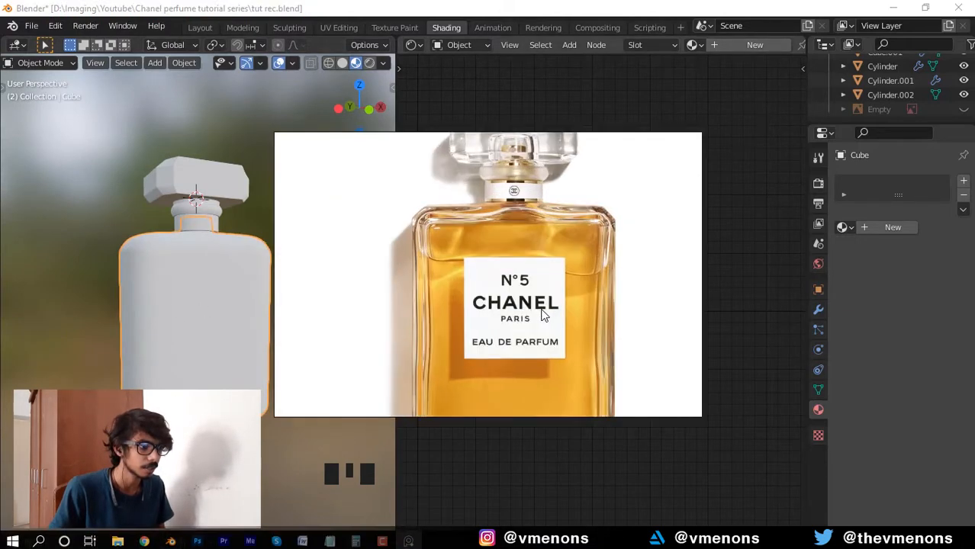
pyautogui.moveTo(543, 312); pyautogui.dragTo(533, 291, button='middle')
pyautogui.scroll(-2, 530, 295)
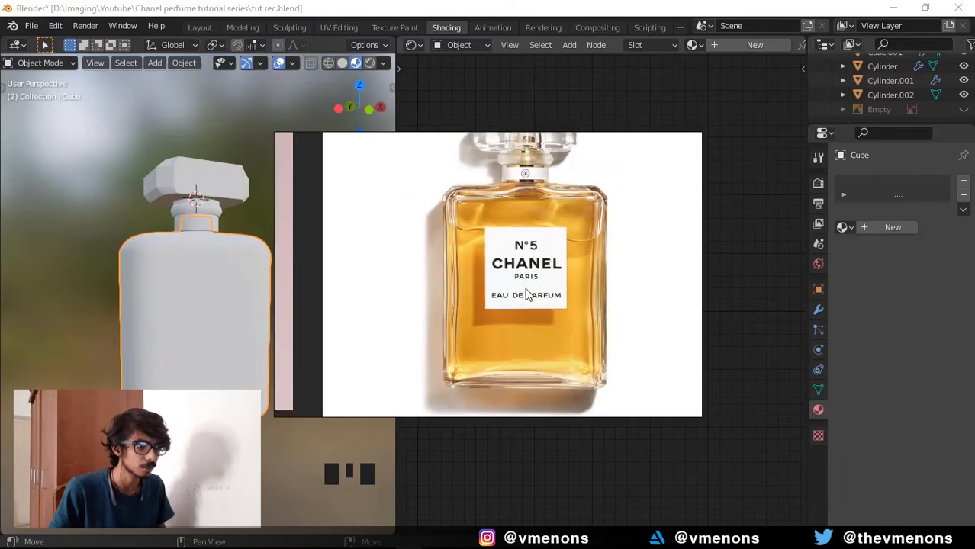
pyautogui.click(446, 6)
# - Create a new material on the bottle body and name it "Glass mat"
pyautogui.click(901, 229)
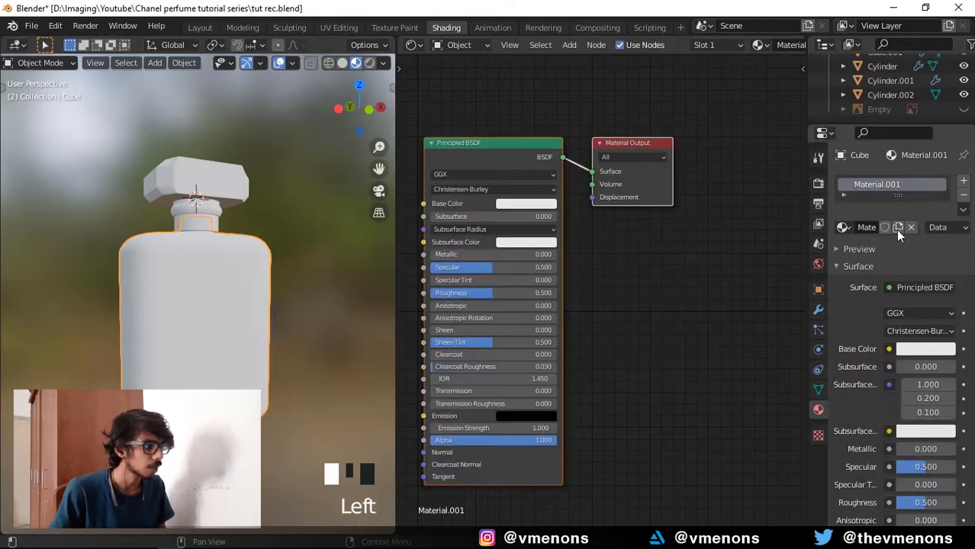
pyautogui.click(862, 230)
pyautogui.write('Ga')
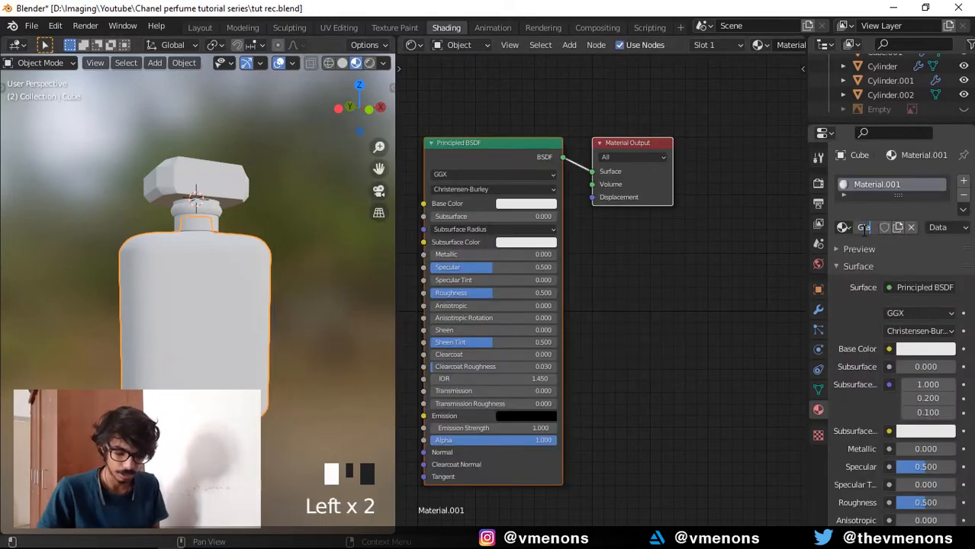
pyautogui.write('ss')
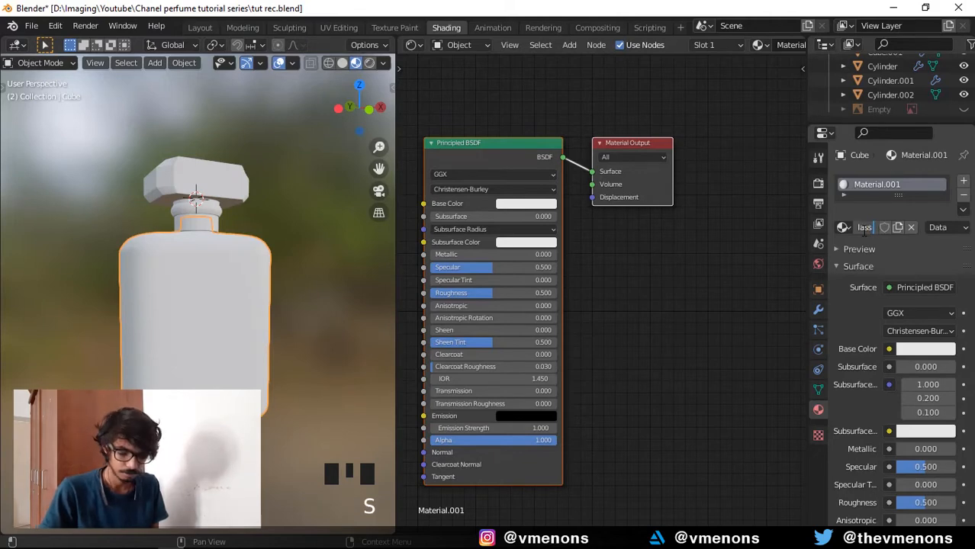
pyautogui.write(' mate')
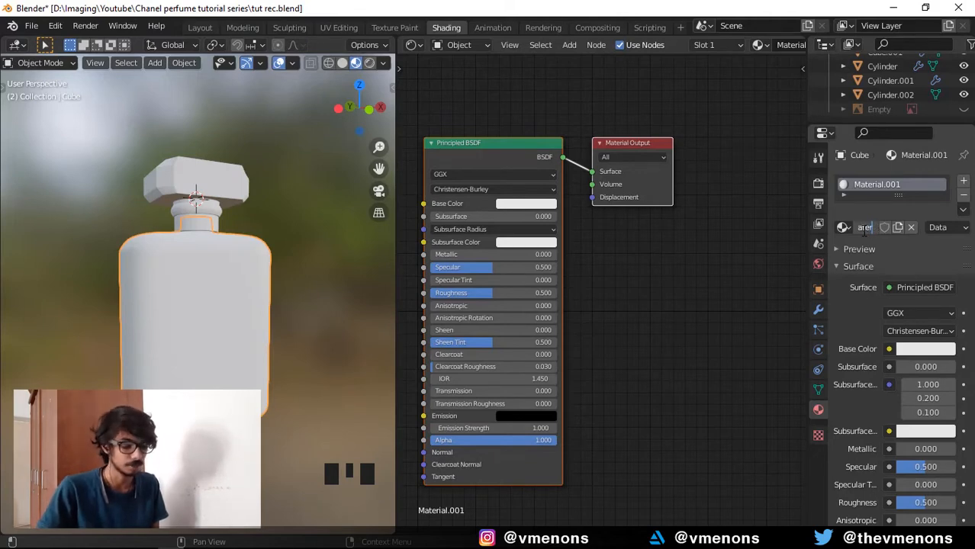
pyautogui.press('Return')
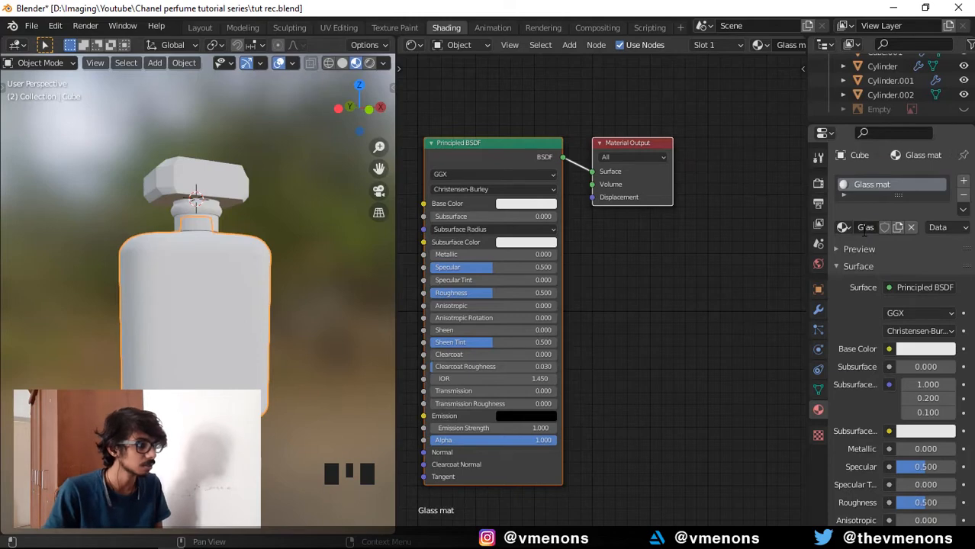
# - Add a Glass BSDF node and connect it to the Surface input of the Material Output in place of the Principled BSDF
pyautogui.moveTo(585, 323); pyautogui.dragTo(446, 140, button='middle')
pyautogui.moveTo(453, 144); pyautogui.dragTo(566, 225)
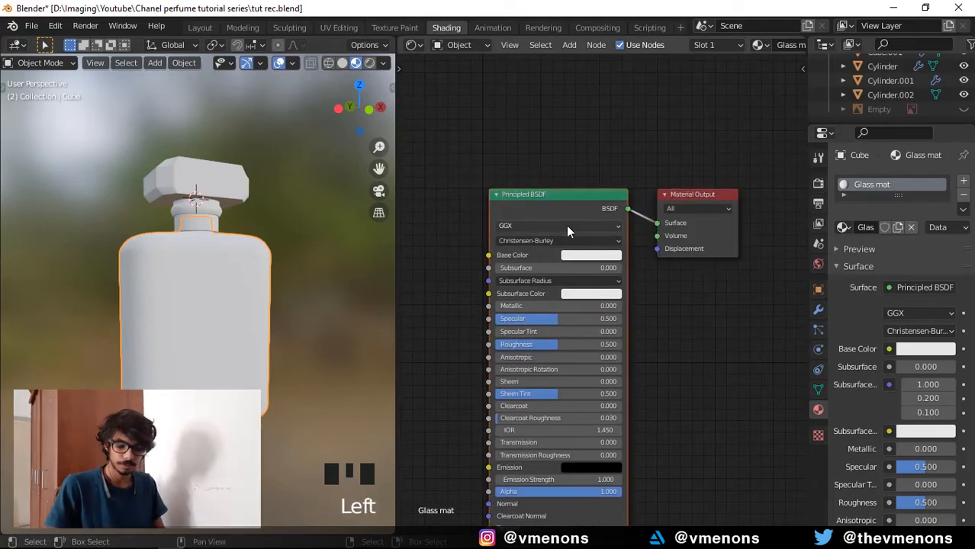
pyautogui.hotkey('shift', 'a')
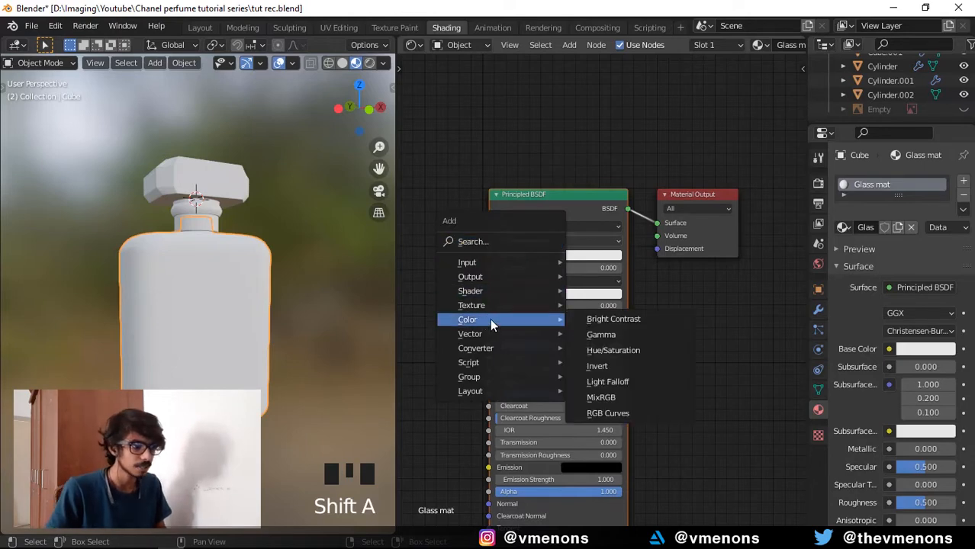
pyautogui.moveTo(474, 291)
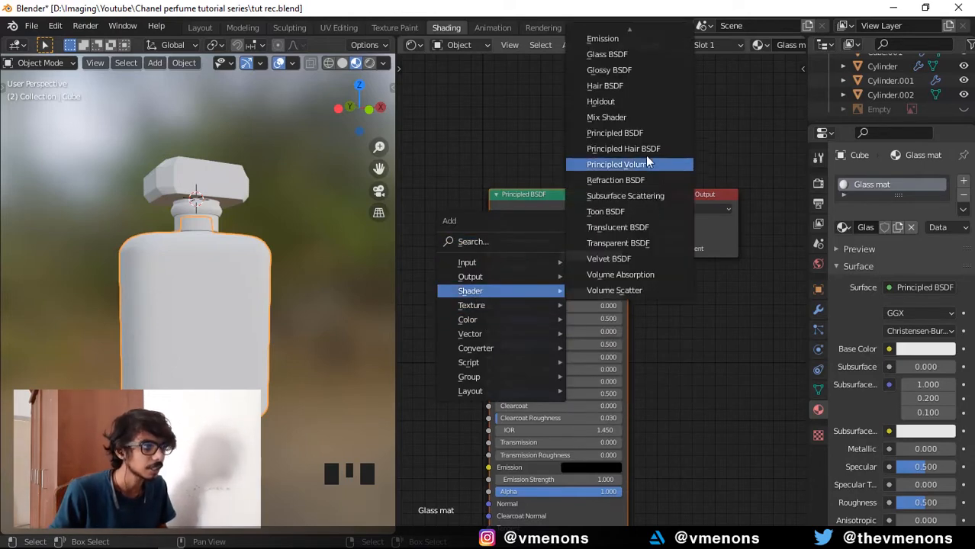
pyautogui.click(612, 55)
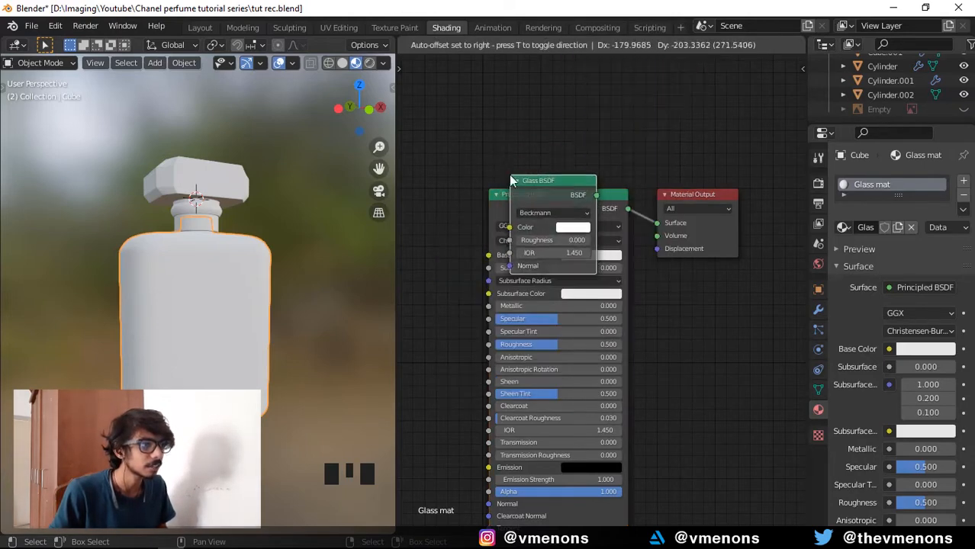
pyautogui.click(505, 181)
pyautogui.moveTo(611, 197); pyautogui.dragTo(556, 238)
pyautogui.click(652, 212)
pyautogui.moveTo(596, 195); pyautogui.dragTo(657, 223)
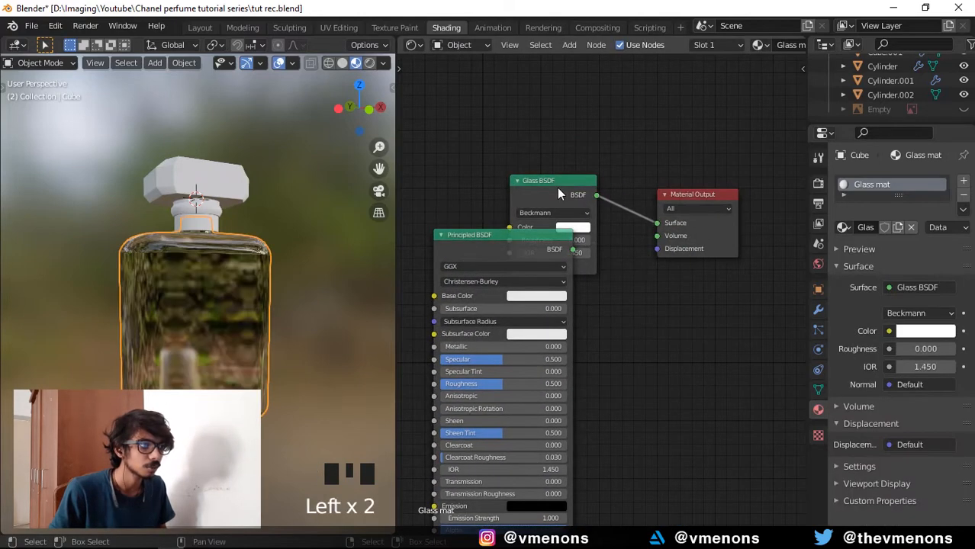
pyautogui.click(557, 187)
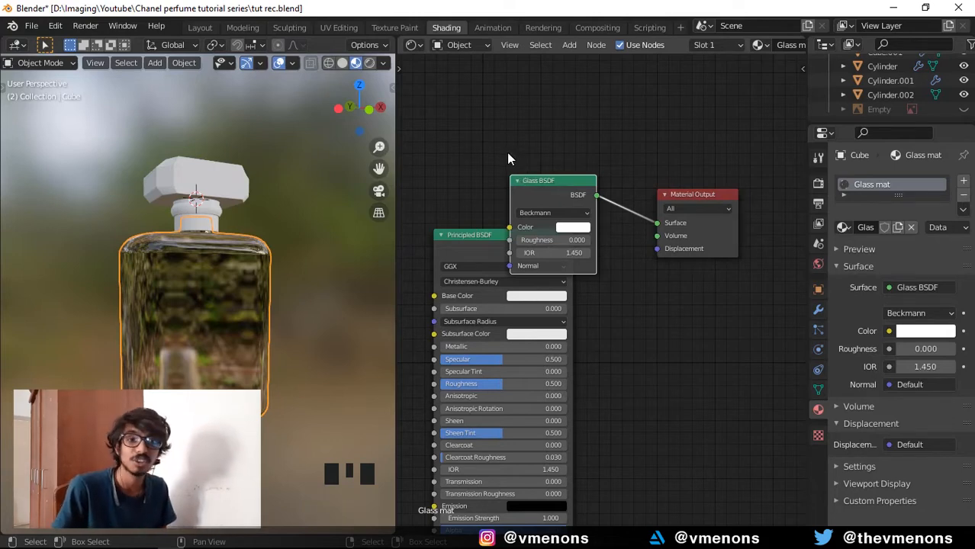
# - Delete the Glass BSDF node and reconnect the Principled BSDF to the Material Output's Surface input
pyautogui.moveTo(500, 141); pyautogui.dragTo(549, 203)
pyautogui.press('x')
pyautogui.moveTo(532, 263); pyautogui.dragTo(663, 231)
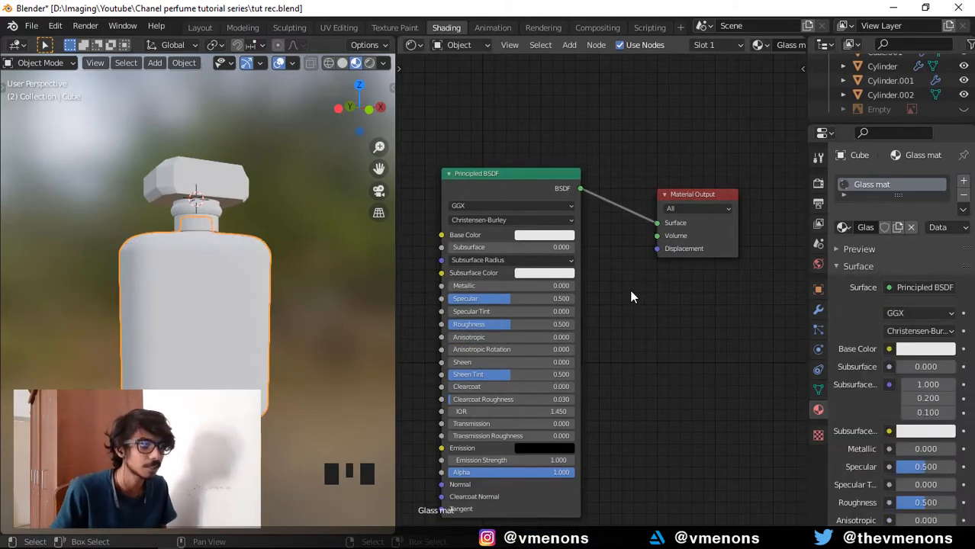
# - Set the Principled BSDF's Transmission to 1.000, Roughness to 0.000 and Base Color to pure white
pyautogui.moveTo(629, 290); pyautogui.dragTo(664, 261, button='middle')
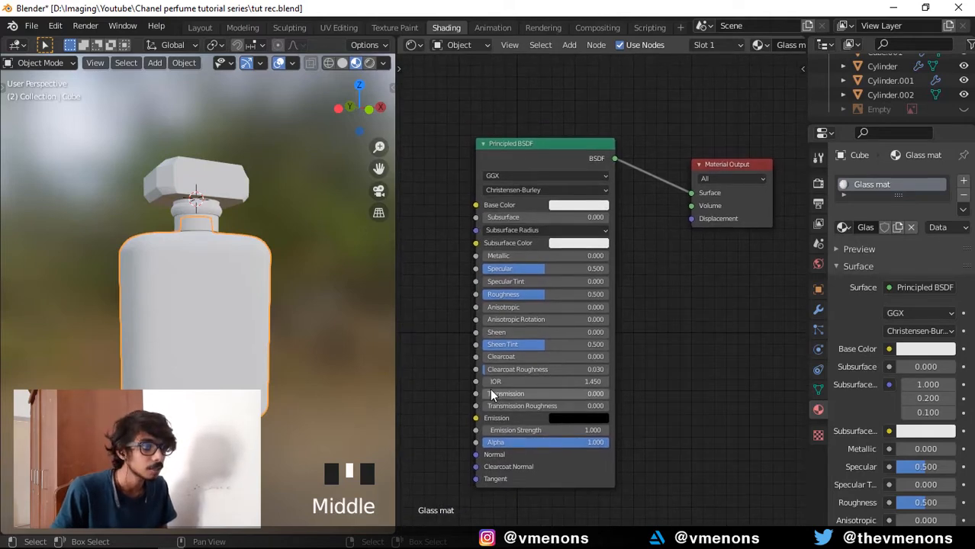
pyautogui.moveTo(493, 397); pyautogui.dragTo(611, 398)
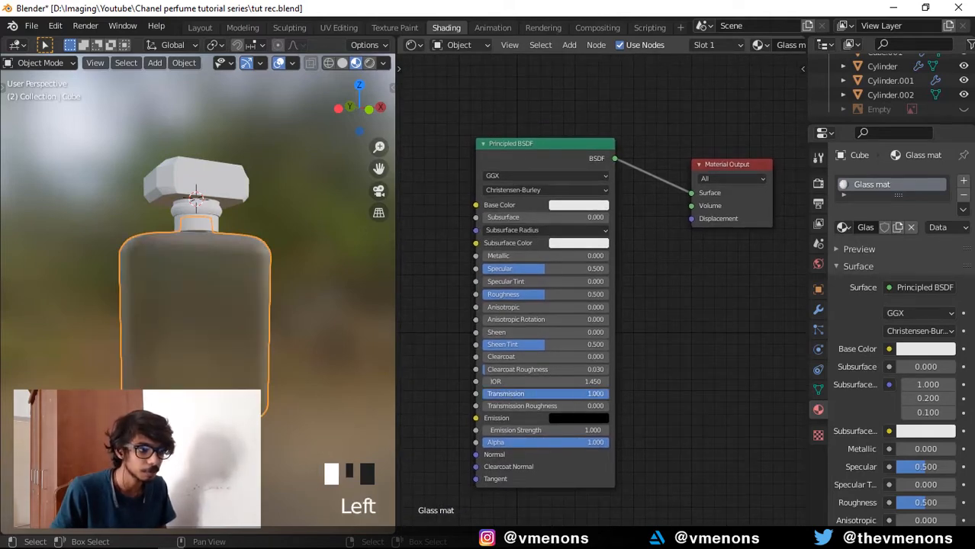
pyautogui.moveTo(562, 295); pyautogui.dragTo(489, 295)
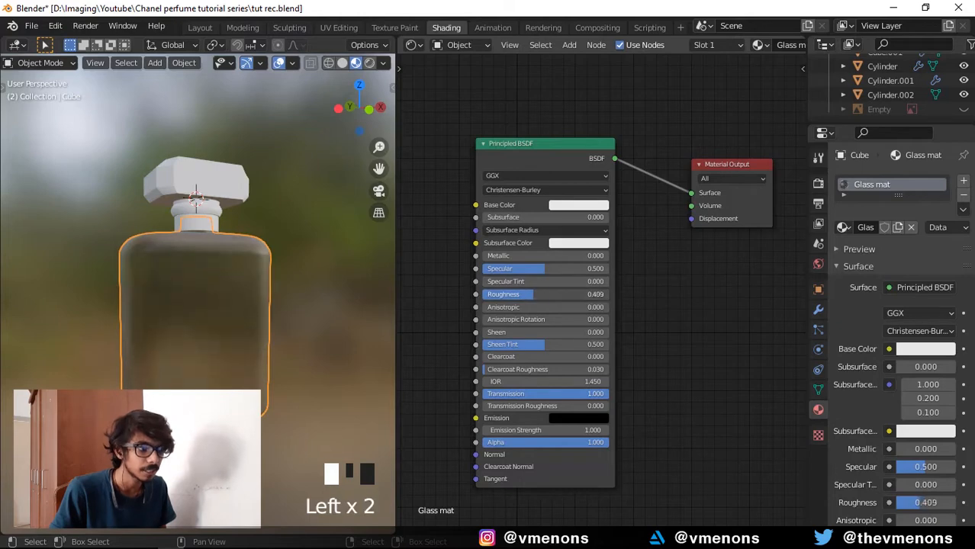
pyautogui.click(575, 207)
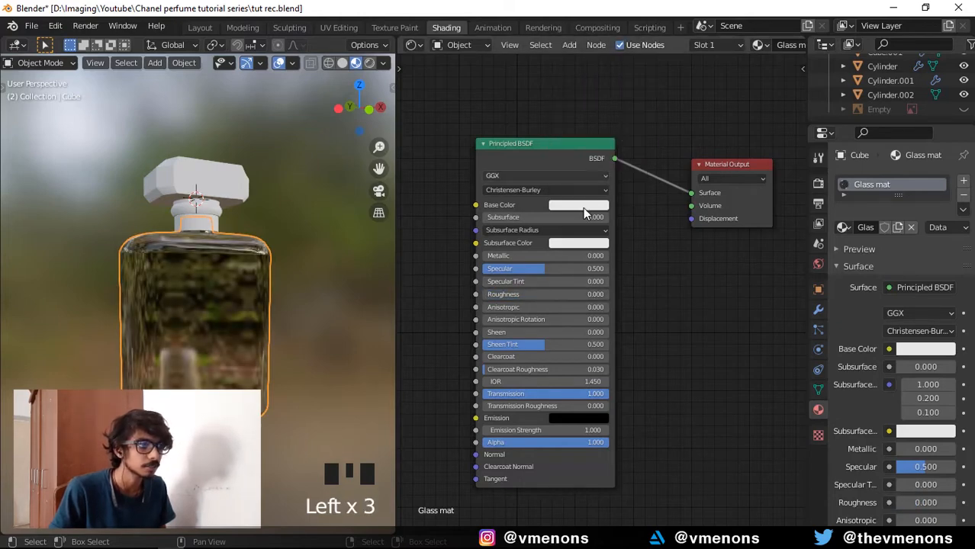
pyautogui.click(584, 207)
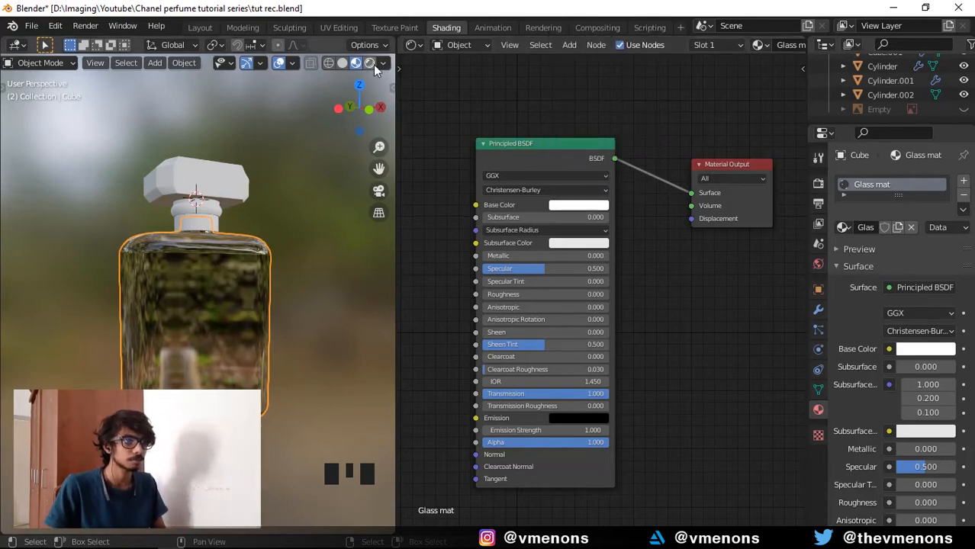
# - Unlink the world's environment image and remove the Environment Texture from the Background color
pyautogui.click(817, 265)
pyautogui.click(960, 284)
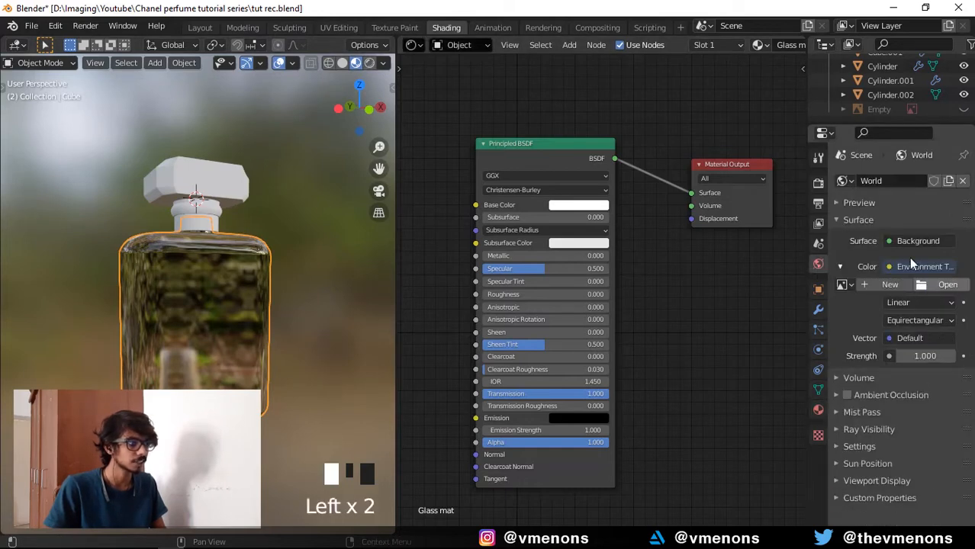
pyautogui.click(889, 267)
pyautogui.click(901, 297)
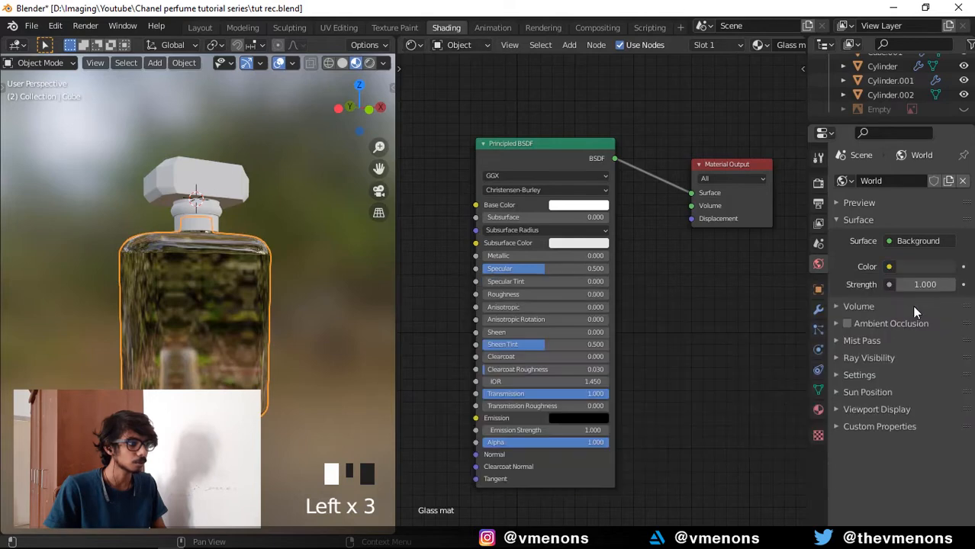
pyautogui.click(817, 264)
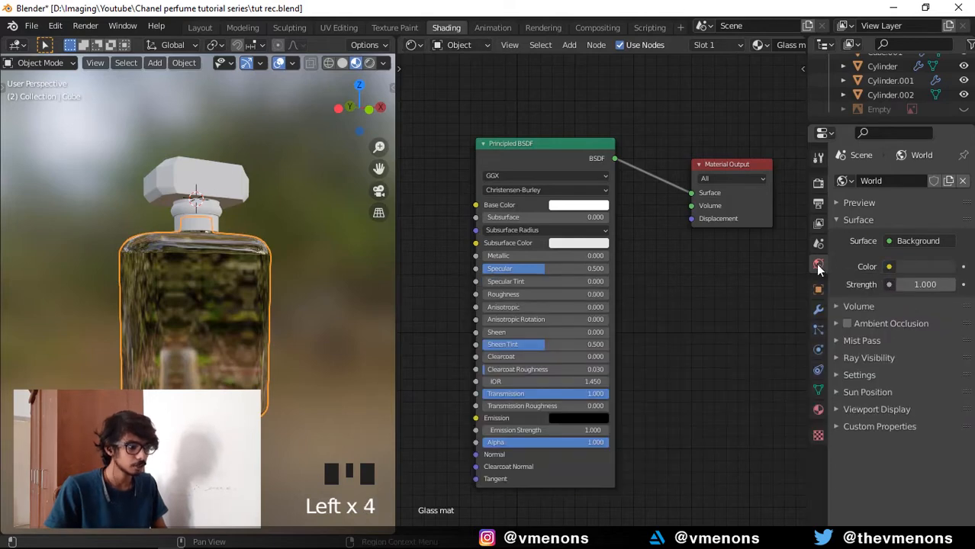
# - Load kloppenheim_01_8k.hdr from the Downloads folder as the world background's Environment Texture
pyautogui.click(889, 267)
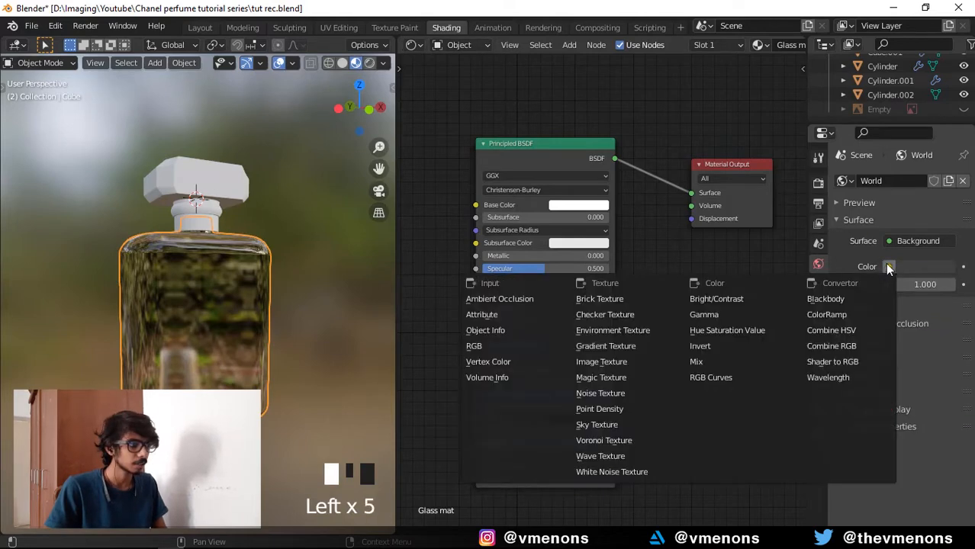
pyautogui.click(619, 333)
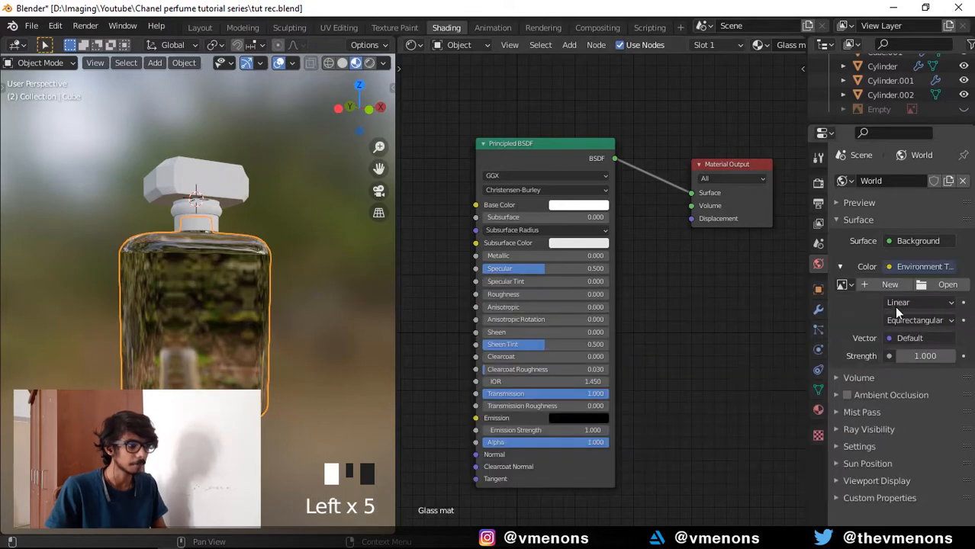
pyautogui.click(927, 285)
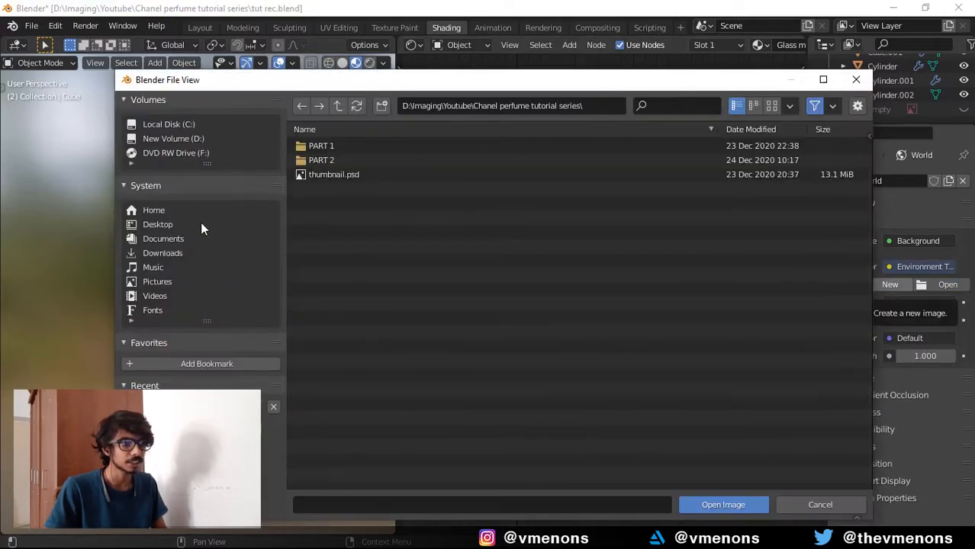
pyautogui.click(165, 252)
pyautogui.scroll(-10, 413, 290)
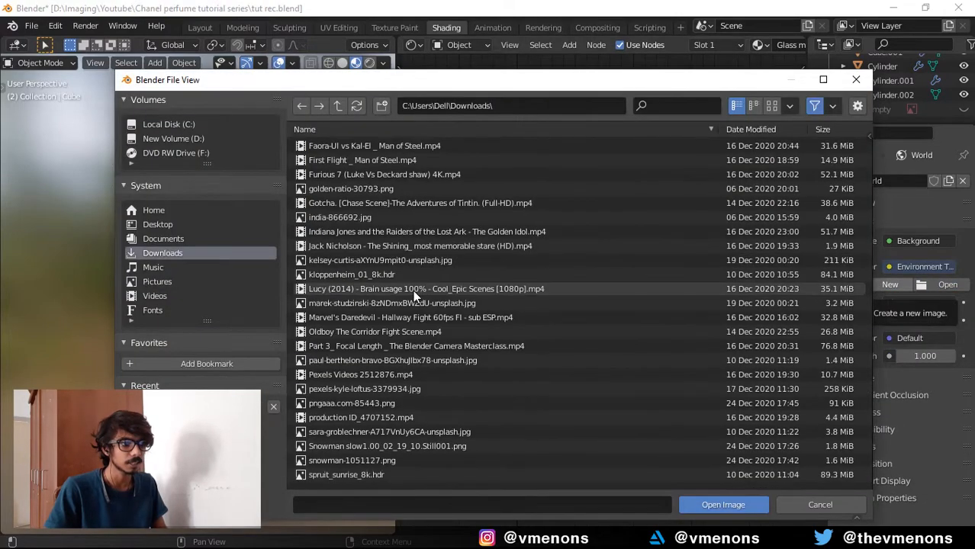
pyautogui.scroll(3, 393, 308)
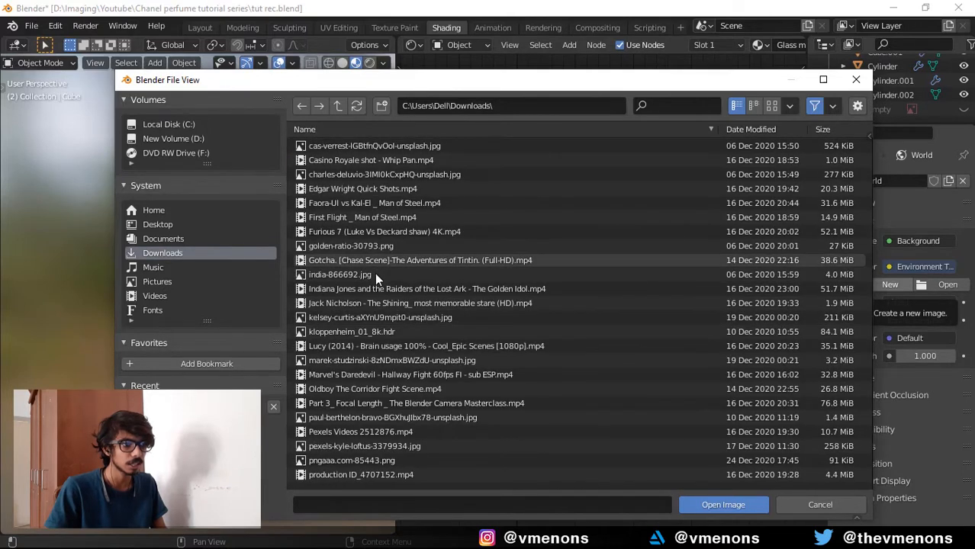
pyautogui.doubleClick(351, 303)
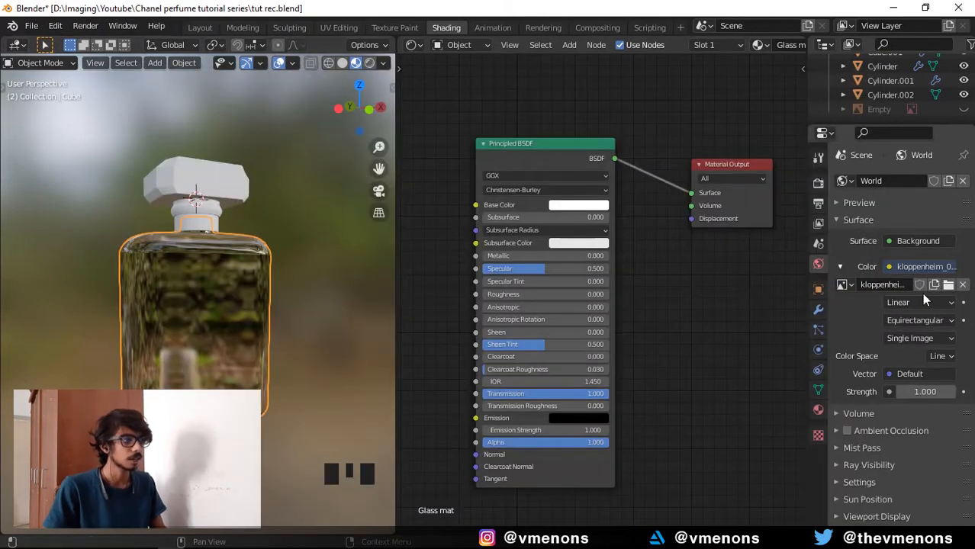
# - Preview the glass bottle against the HDRI in rendered shading and return to Material Preview
pyautogui.click(370, 64)
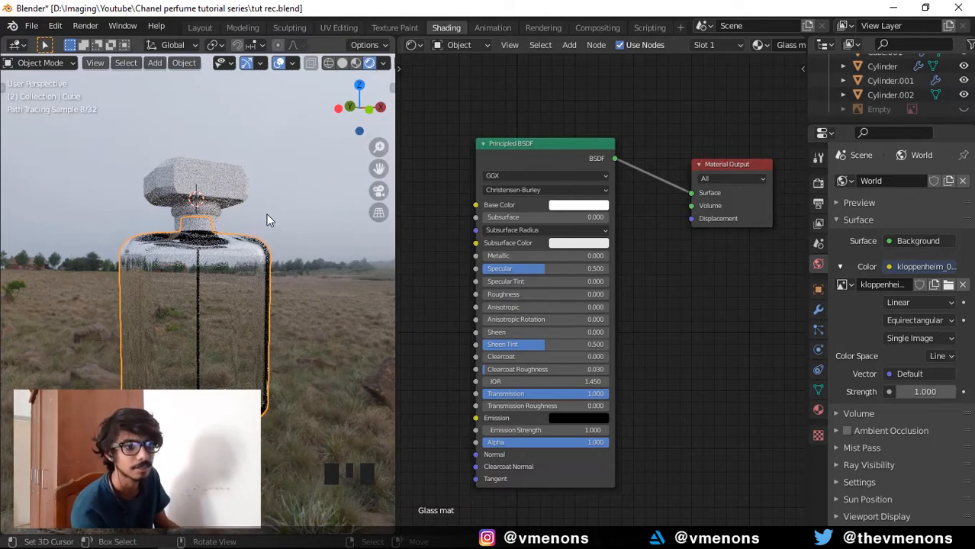
pyautogui.rightClick(307, 245)
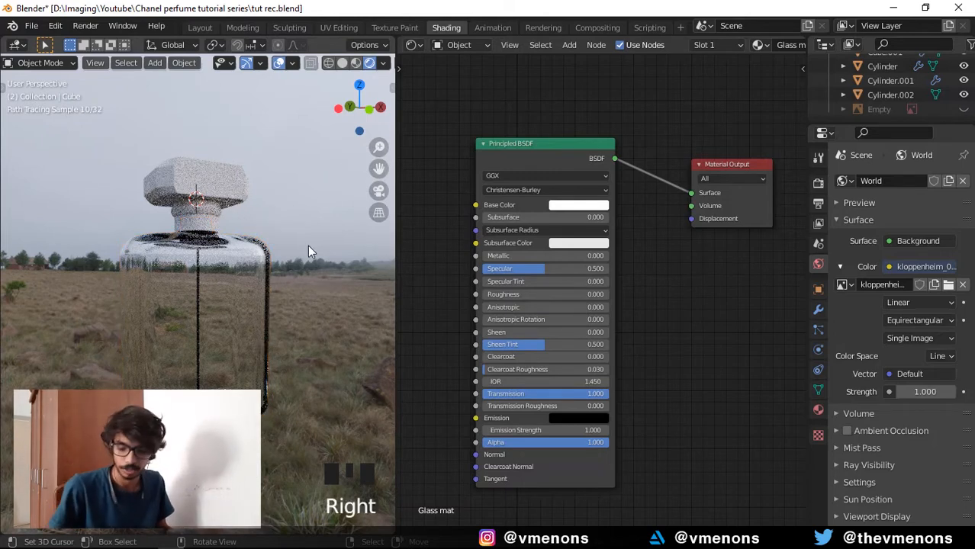
pyautogui.click(355, 63)
# - Assign the existing Glass mat material to the bottle cap and save the file
pyautogui.keyDown('shift'); pyautogui.moveTo(273, 200); pyautogui.dragTo(207, 196, button='middle'); pyautogui.keyUp('shift')
pyautogui.scroll(3, 261, 205)
pyautogui.rightClick(260, 201)
pyautogui.scroll(-4, 278, 230)
pyautogui.scroll(3, 212, 158)
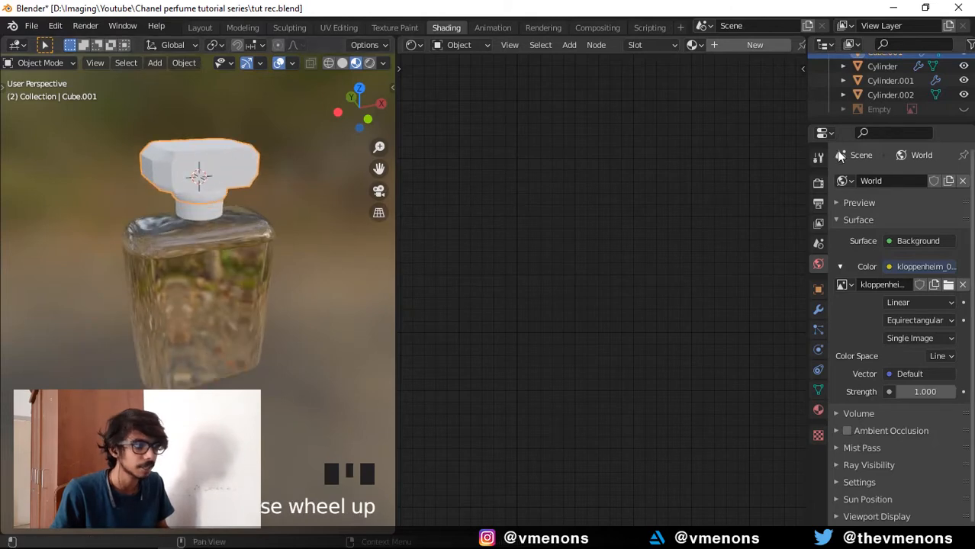
pyautogui.click(817, 410)
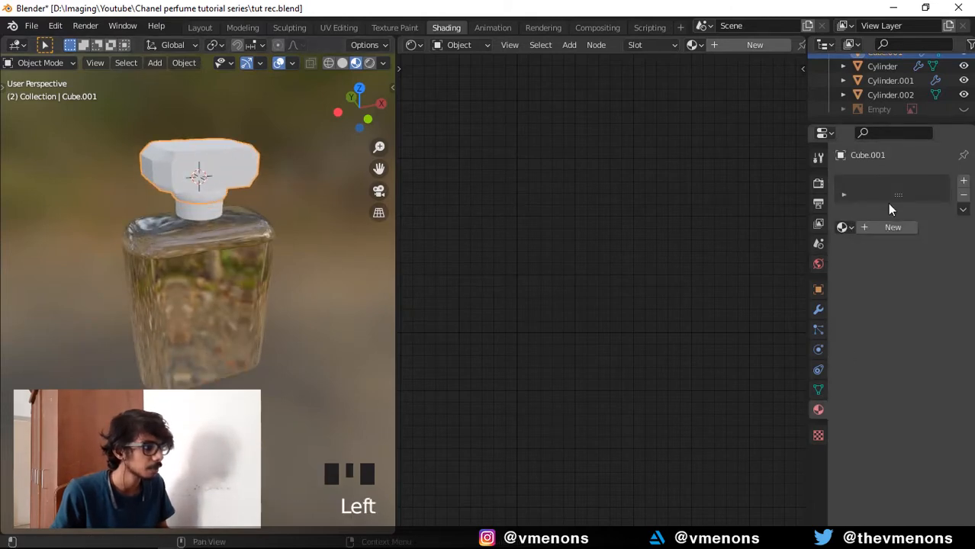
pyautogui.click(843, 228)
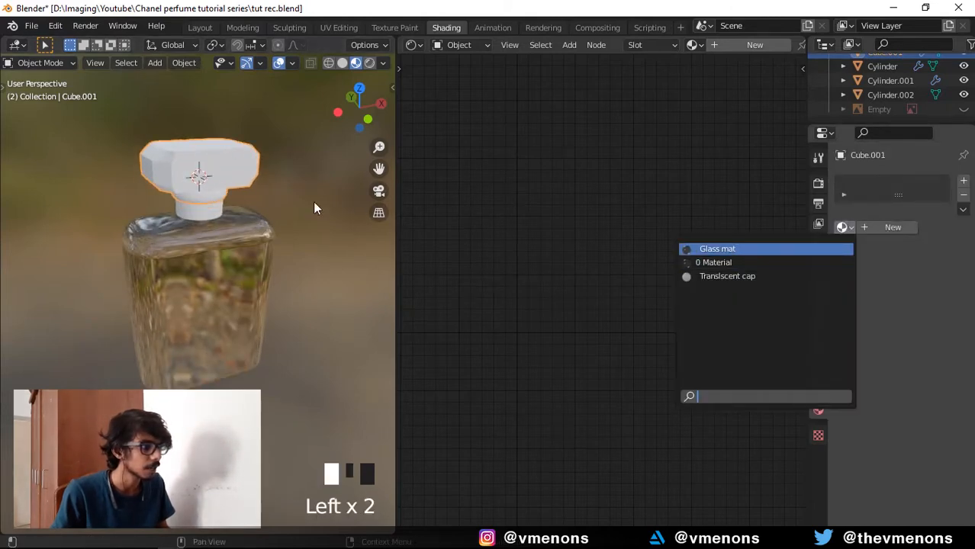
pyautogui.keyDown('shift'); pyautogui.moveTo(291, 229); pyautogui.dragTo(311, 255, button='middle'); pyautogui.keyUp('shift')
pyautogui.hotkey('ctrl', 's')
pyautogui.scroll(2, 293, 238)
pyautogui.keyDown('shift'); pyautogui.moveTo(275, 225); pyautogui.dragTo(223, 203, button='middle'); pyautogui.keyUp('shift')
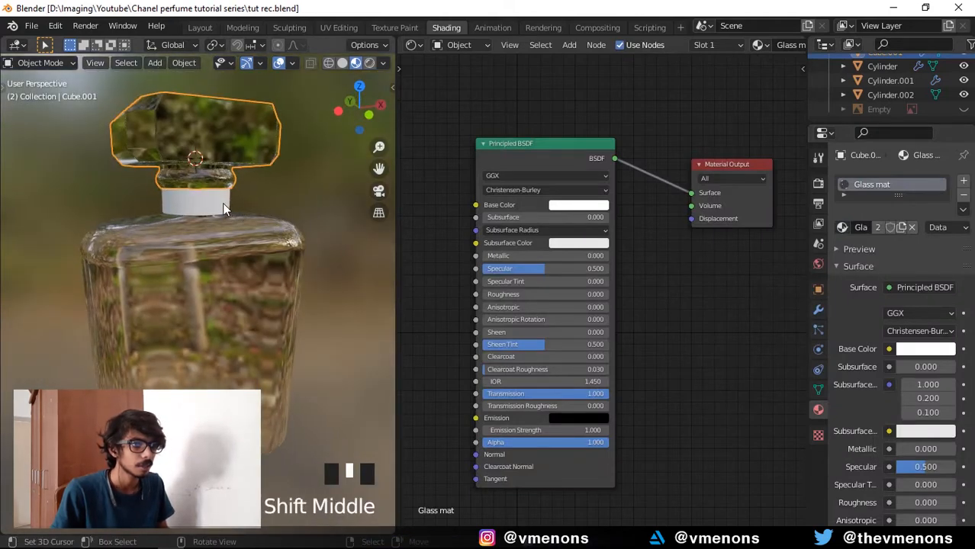
# - Check the reference photo of the bottle neck and move Glass mat's Principled BSDF node further from the Material Output
pyautogui.click(409, 544)
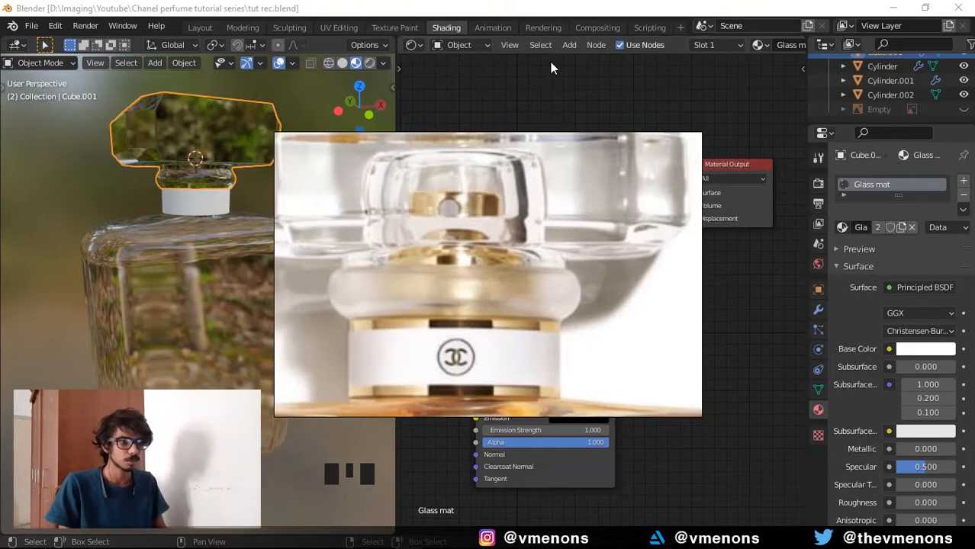
pyautogui.moveTo(638, 279); pyautogui.dragTo(680, 302, button='middle')
pyautogui.hotkey('ctrl', 's')
pyautogui.click(513, 179)
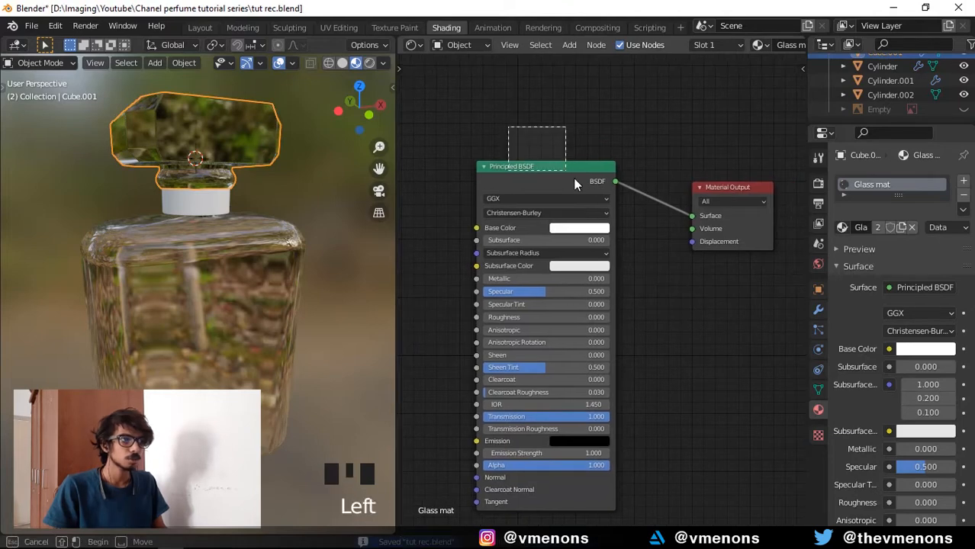
pyautogui.moveTo(513, 178); pyautogui.dragTo(498, 214)
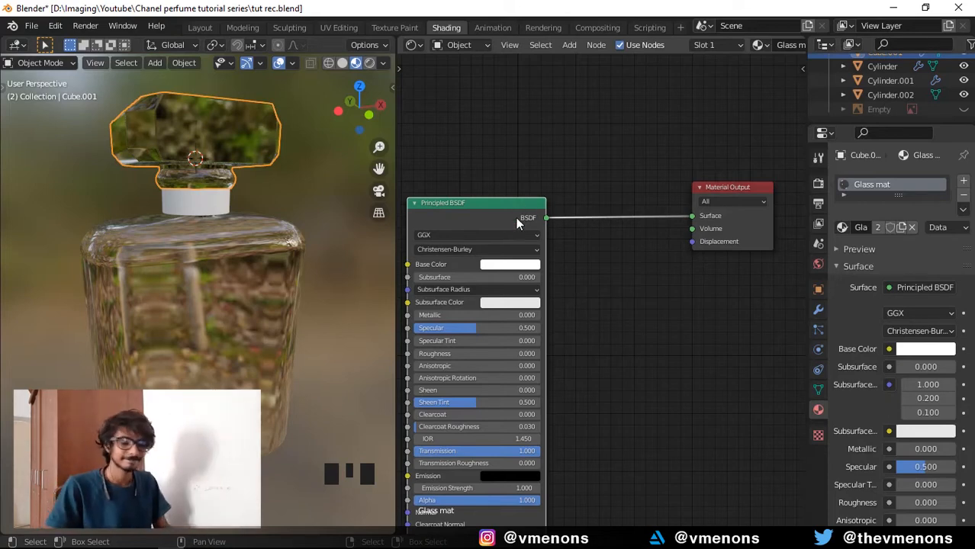
pyautogui.moveTo(703, 307); pyautogui.dragTo(663, 306, button='middle')
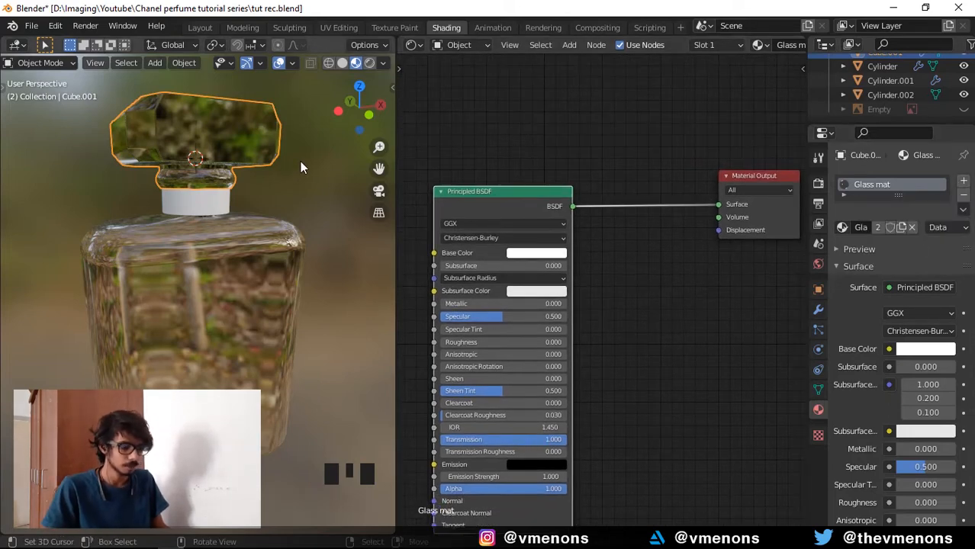
# - Add an empty second material slot to the cap object, with its neck framed in front view
pyautogui.press('KP_1')
pyautogui.scroll(4, 224, 158)
pyautogui.keyDown('shift'); pyautogui.moveTo(224, 158); pyautogui.dragTo(214, 333, button='middle'); pyautogui.keyUp('shift')
pyautogui.scroll(3, 189, 224)
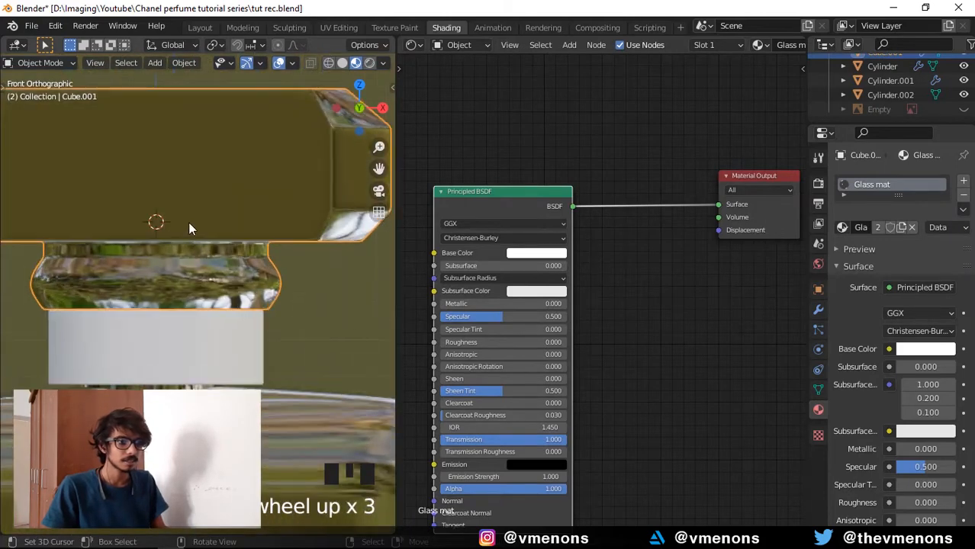
pyautogui.keyDown('shift'); pyautogui.moveTo(189, 225); pyautogui.dragTo(290, 352, button='middle'); pyautogui.keyUp('shift')
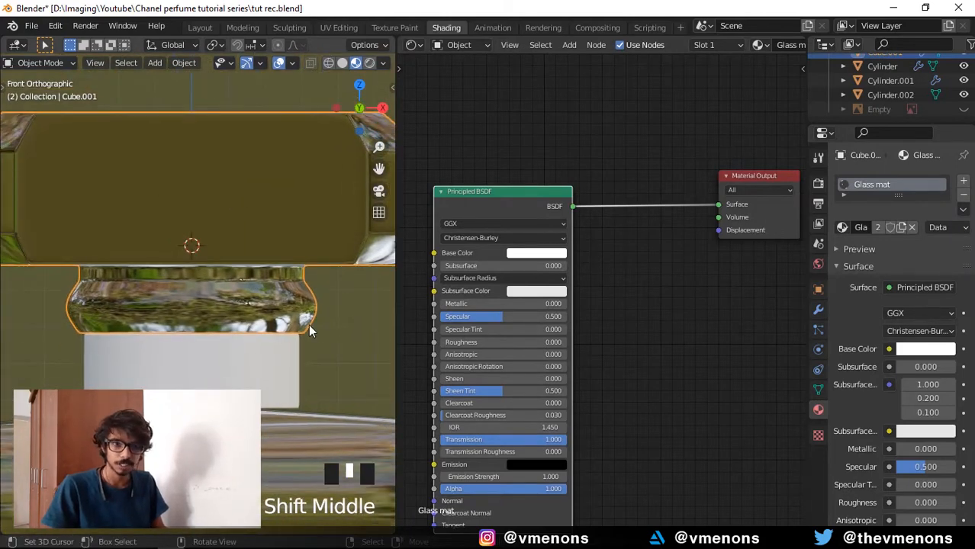
pyautogui.click(964, 181)
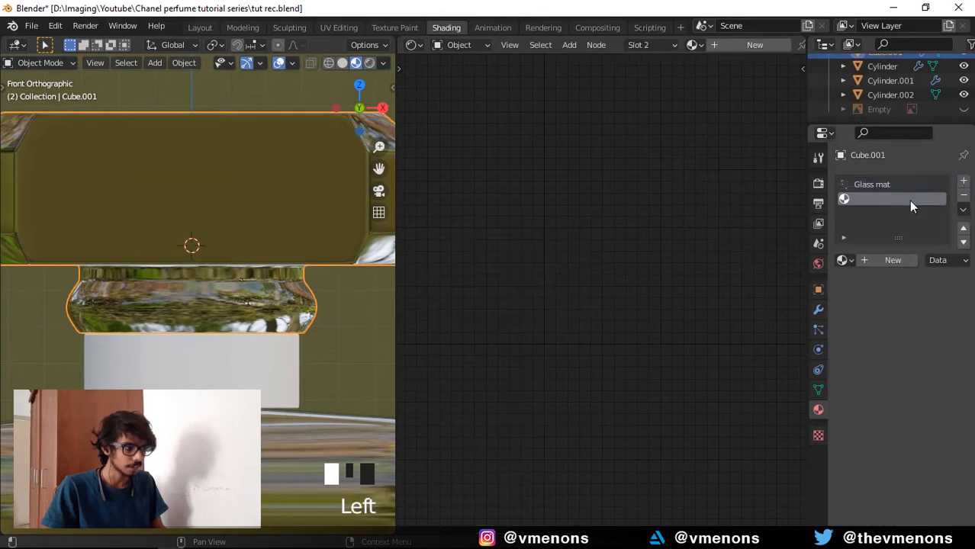
# - Assign the faces of the flared ring beneath the cap to the empty second material slot
pyautogui.press('Tab')
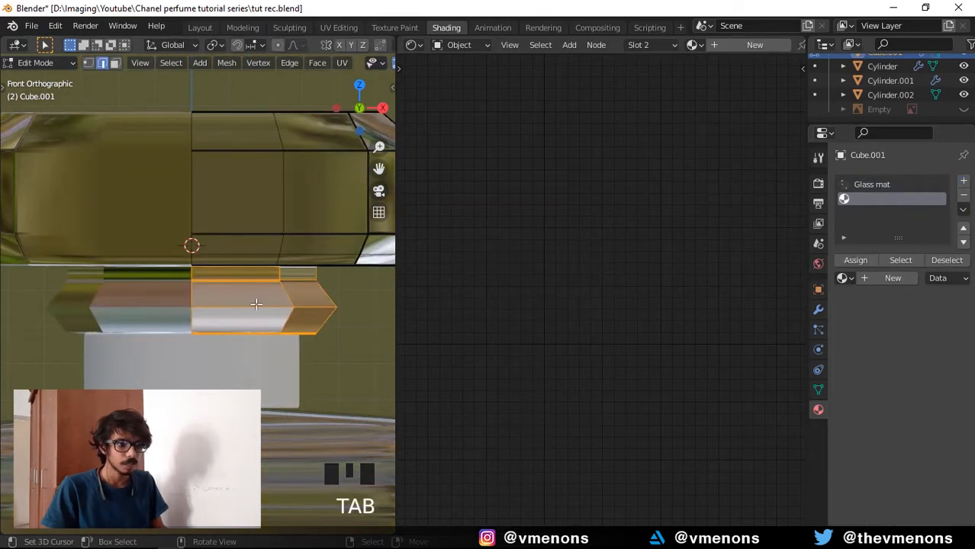
pyautogui.scroll(2, 257, 304)
pyautogui.keyDown('shift'); pyautogui.moveTo(286, 303); pyautogui.dragTo(294, 336, button='middle'); pyautogui.keyUp('shift')
pyautogui.hotkey('alt', 'z')
pyautogui.scroll(-3, 292, 286)
pyautogui.scroll(2, 302, 317)
pyautogui.press('3')
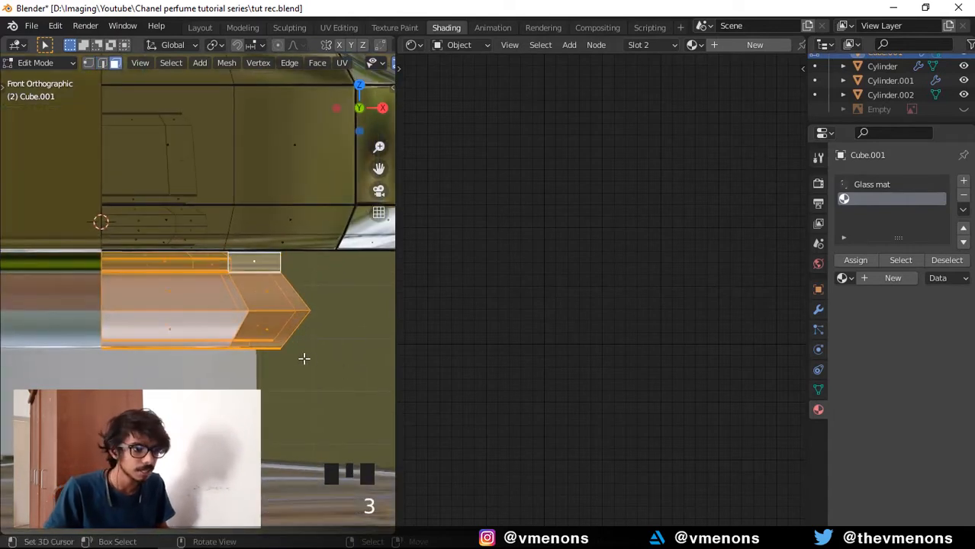
pyautogui.moveTo(303, 358); pyautogui.dragTo(186, 304)
pyautogui.moveTo(103, 280); pyautogui.dragTo(122, 273)
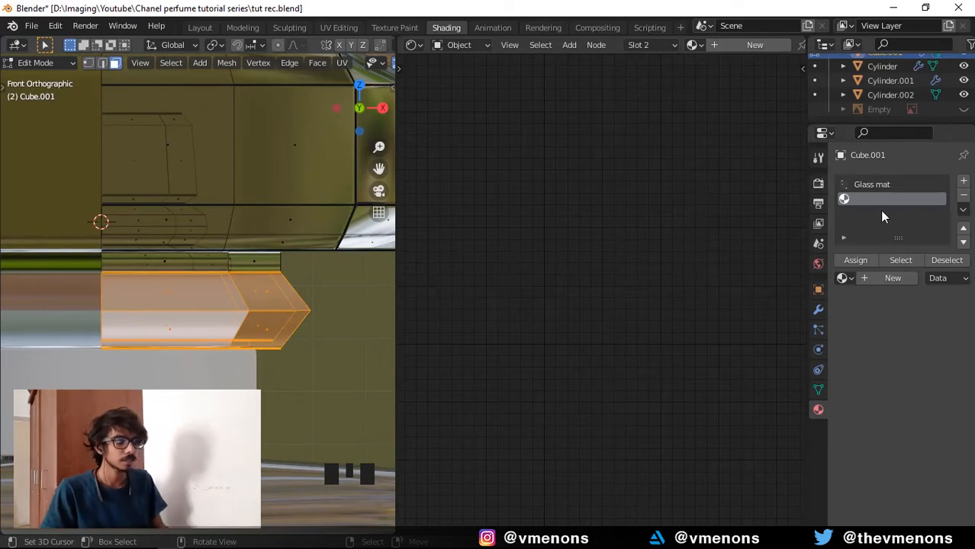
pyautogui.click(858, 260)
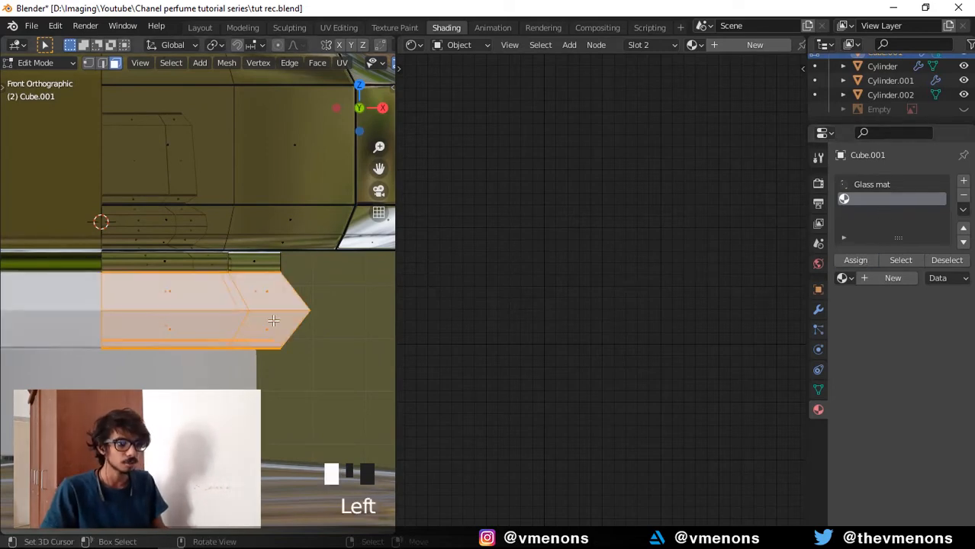
pyautogui.press('Tab')
pyautogui.scroll(-4, 273, 321)
pyautogui.keyDown('shift'); pyautogui.moveTo(274, 325); pyautogui.dragTo(194, 311, button='middle'); pyautogui.keyUp('shift')
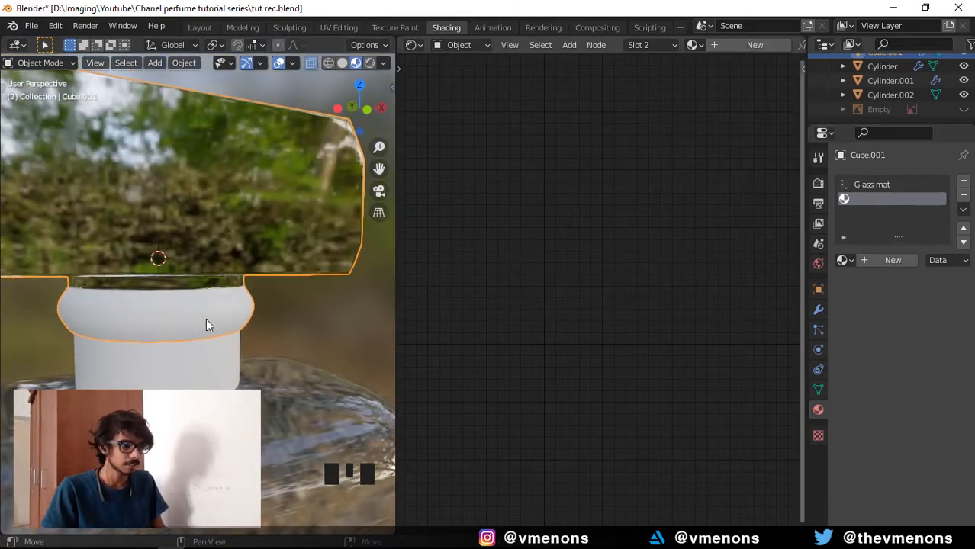
# - Create a new material in the cap's second slot and name it Transluscent
pyautogui.click(871, 260)
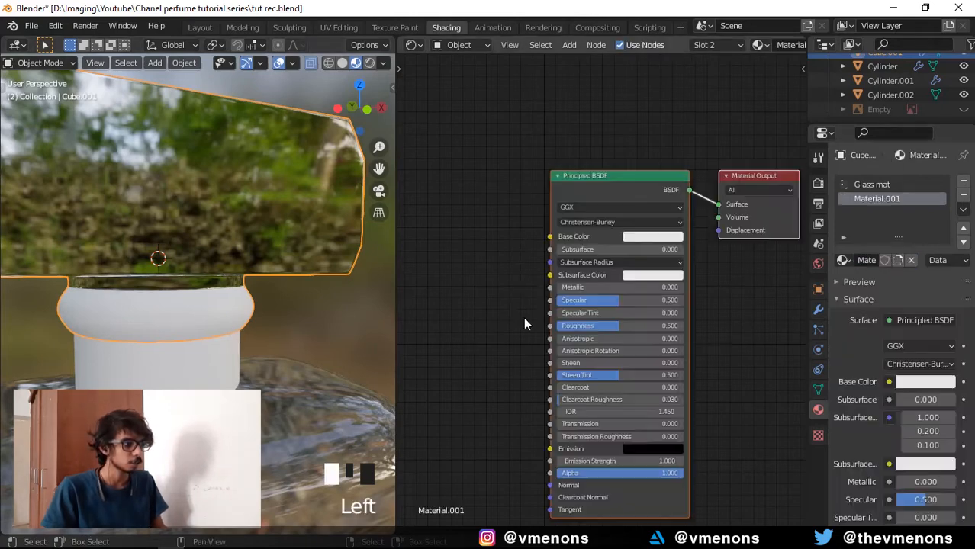
pyautogui.scroll(-3, 687, 343)
pyautogui.moveTo(705, 348); pyautogui.dragTo(683, 354, button='middle')
pyautogui.scroll(4, 681, 353)
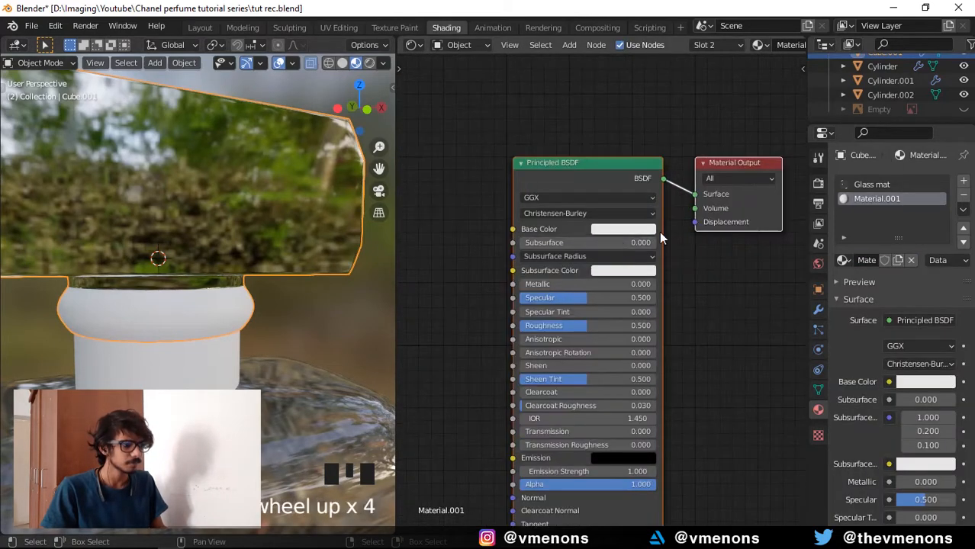
pyautogui.click(866, 260)
pyautogui.write('Tra')
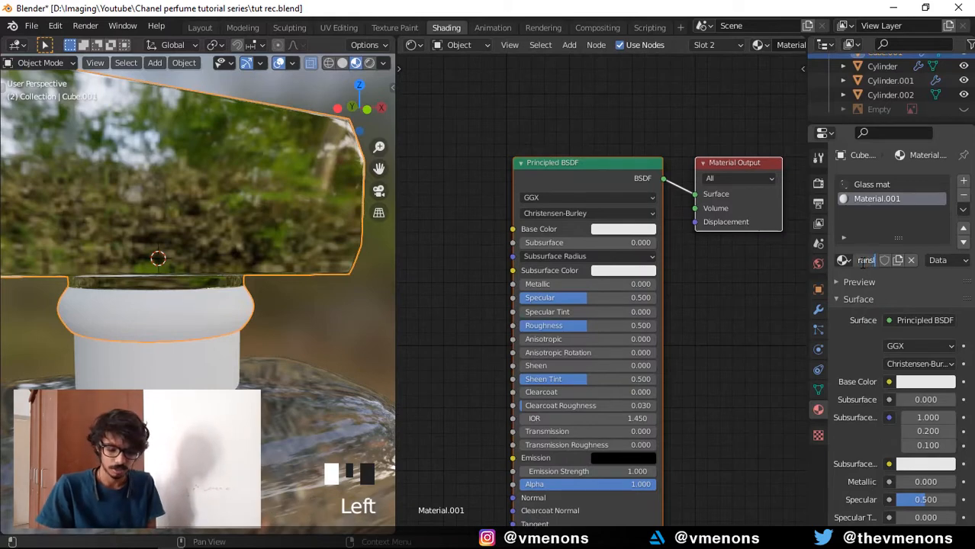
pyautogui.press('Return')
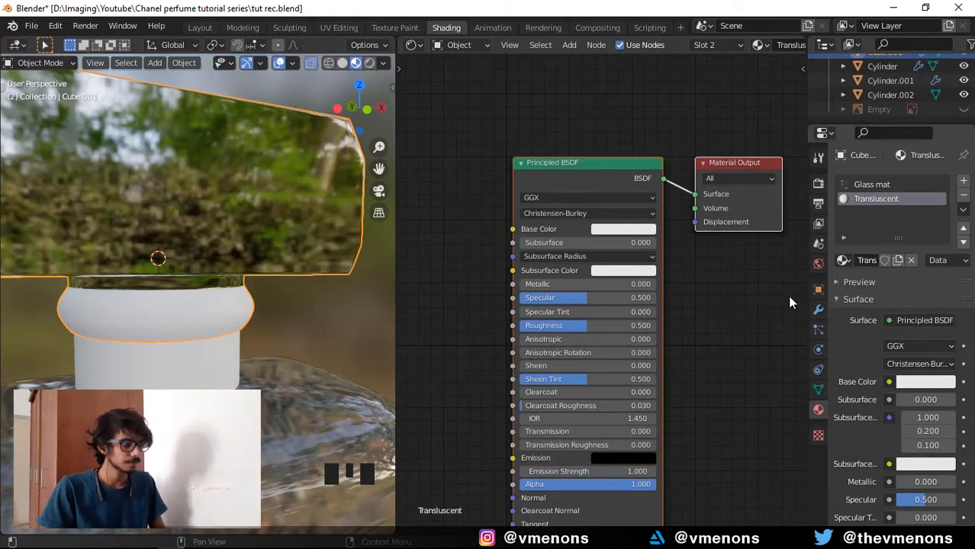
# - Set the Transluscent material's Base Color to pure white, Transmission to 1.000 and Roughness to 0.000
pyautogui.click(604, 230)
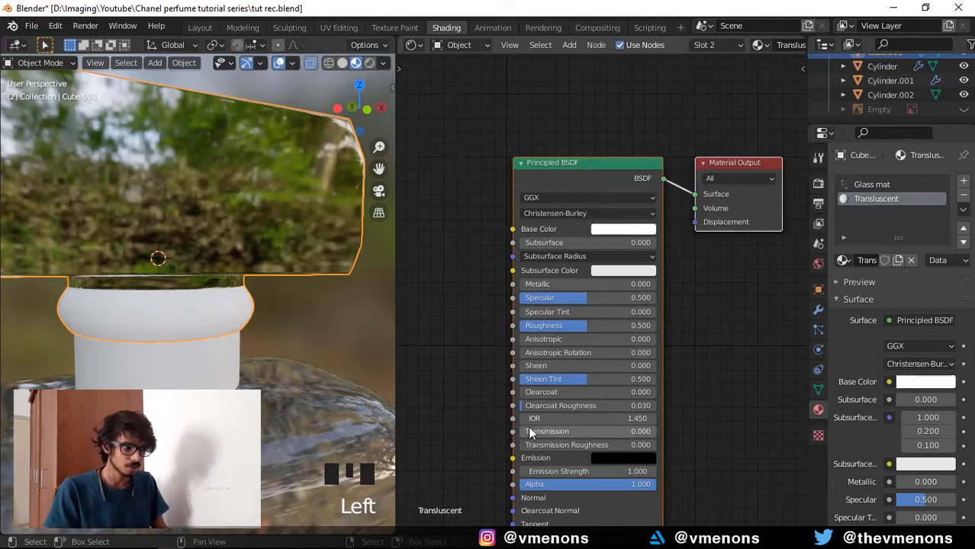
pyautogui.moveTo(534, 433); pyautogui.dragTo(656, 433)
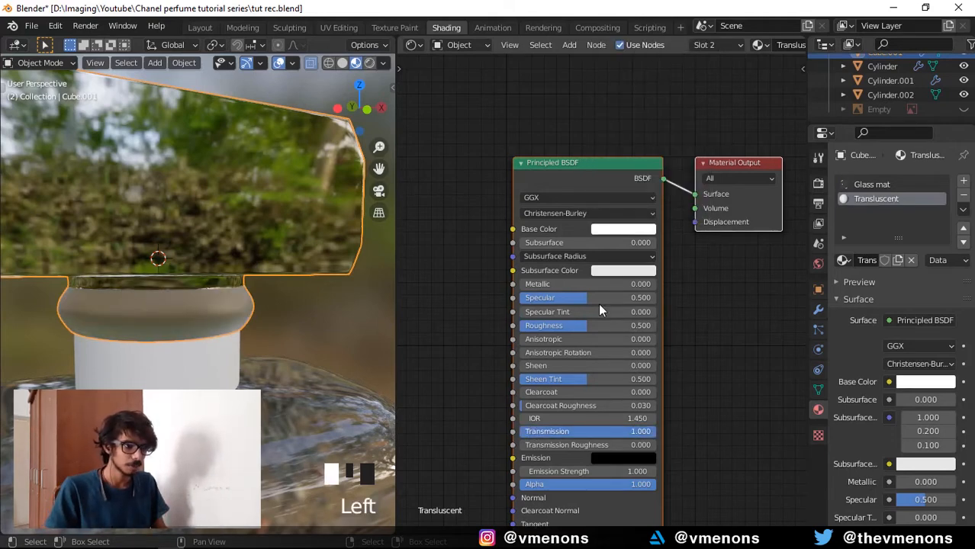
pyautogui.moveTo(593, 325); pyautogui.dragTo(581, 333)
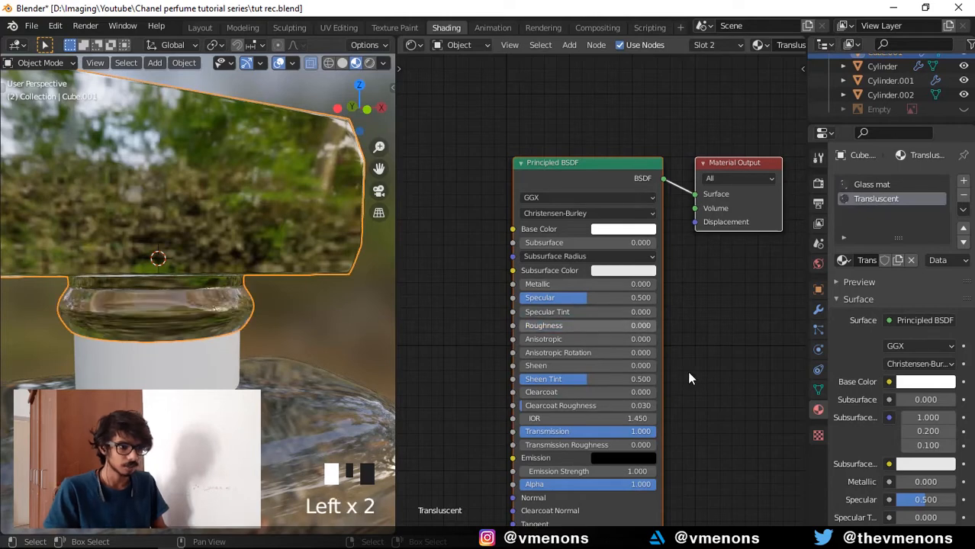
# - Move the Material Output node away from the Principled BSDF to make room between them
pyautogui.moveTo(744, 233); pyautogui.dragTo(692, 212, button='middle')
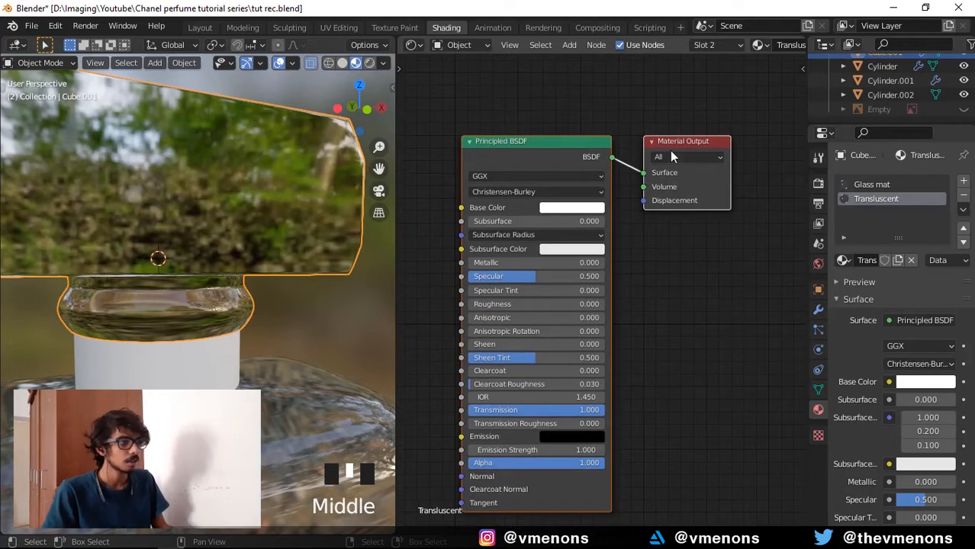
pyautogui.moveTo(679, 141); pyautogui.dragTo(775, 141)
pyautogui.click(701, 94)
pyautogui.click(706, 139)
pyautogui.moveTo(639, 267); pyautogui.dragTo(572, 266, button='middle')
# - Add a Translucent BSDF node to the Transluscent material and set its Color to pure white
pyautogui.hotkey('shift', 'a')
pyautogui.moveTo(569, 274)
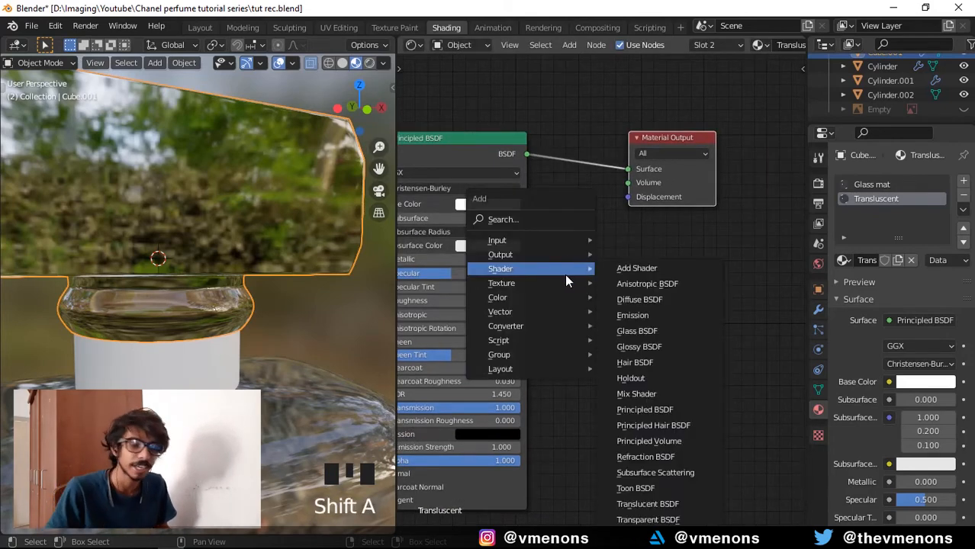
pyautogui.click(657, 505)
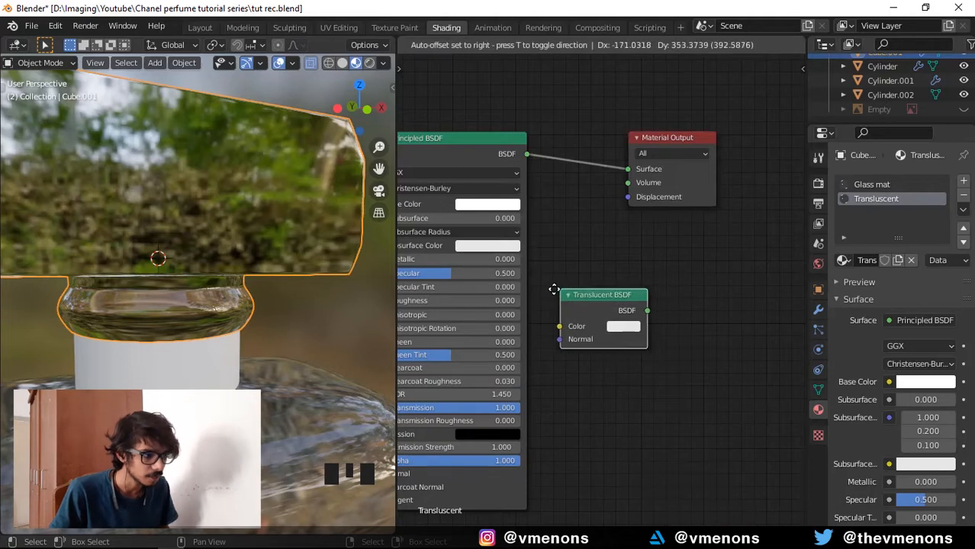
pyautogui.click(615, 330)
pyautogui.click(615, 330)
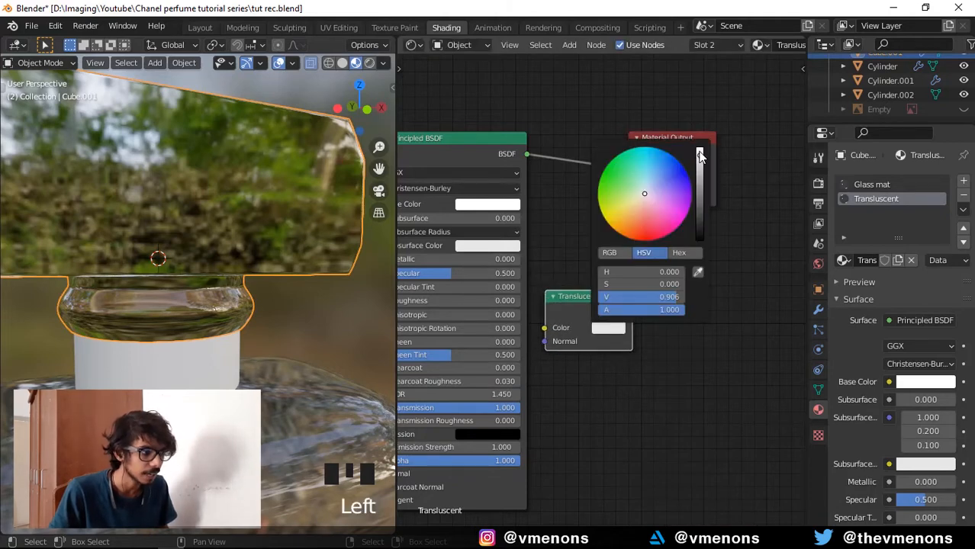
# - Insert a Mix Shader between the Principled BSDF and Material Output, and connect the Translucent BSDF to its second shader input
pyautogui.hotkey('shift', 'a')
pyautogui.moveTo(600, 256)
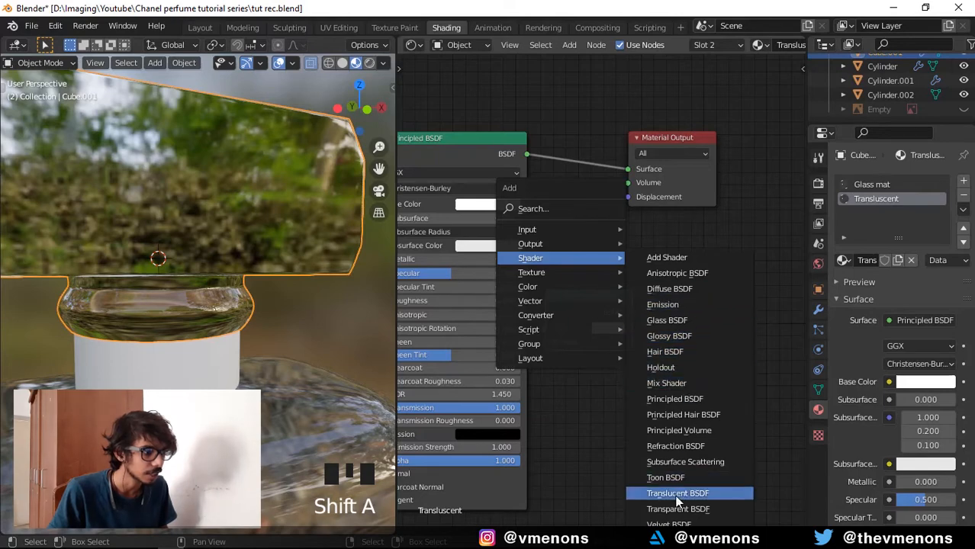
pyautogui.click(668, 383)
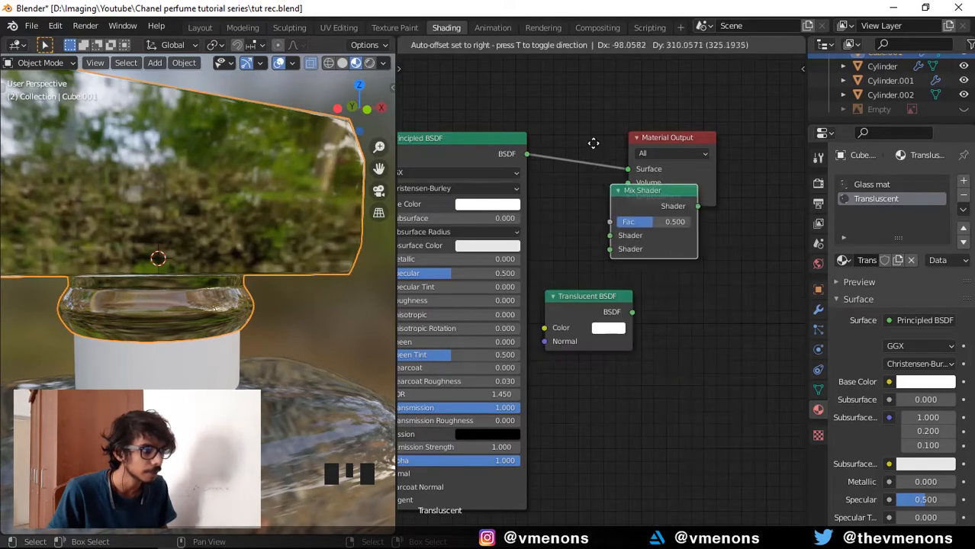
pyautogui.click(579, 104)
pyautogui.click(663, 148)
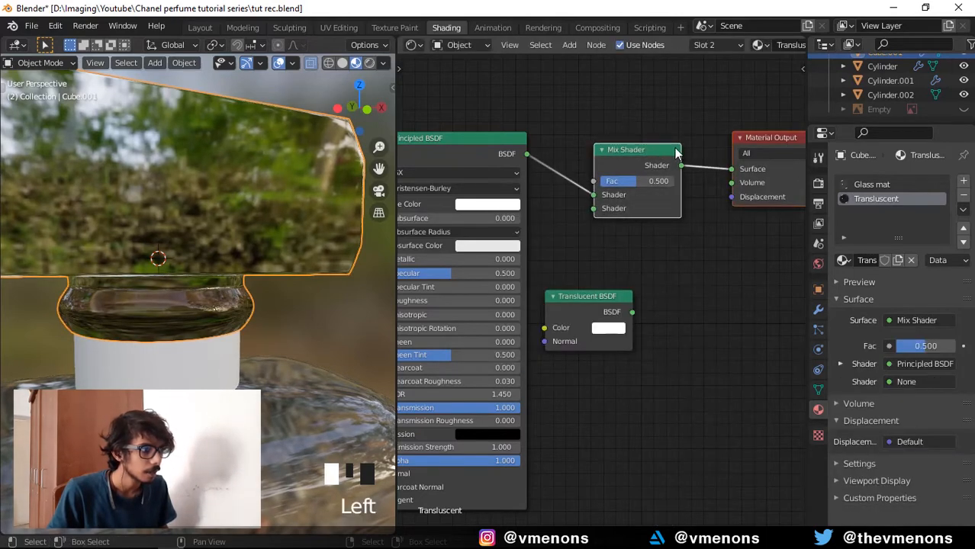
pyautogui.moveTo(675, 148); pyautogui.dragTo(784, 147)
pyautogui.moveTo(632, 313); pyautogui.dragTo(680, 235)
# - Save the blend file with the mixed translucent material on the cap's ring
pyautogui.scroll(-3, 718, 331)
pyautogui.middleClick(293, 334)
pyautogui.moveTo(294, 333); pyautogui.dragTo(260, 323, button='middle')
pyautogui.hotkey('ctrl', 's')
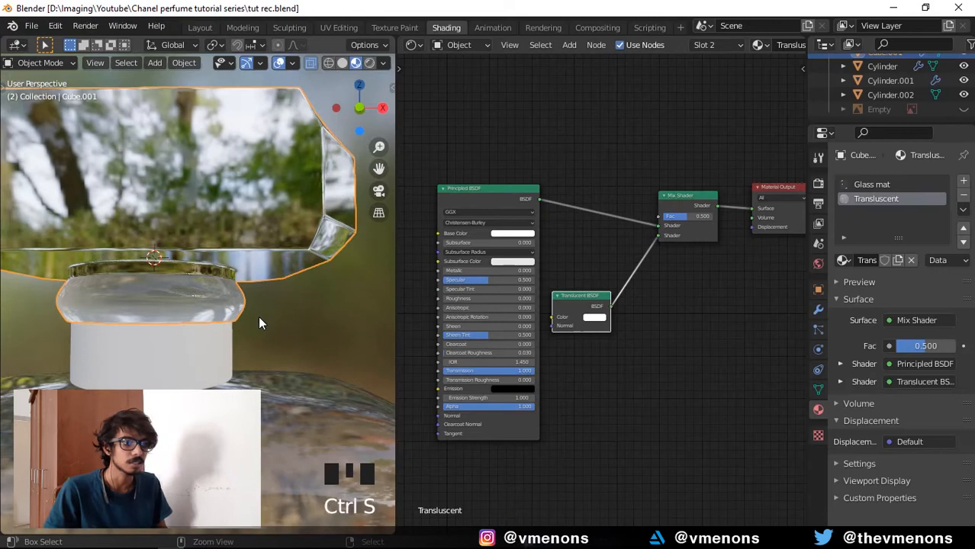
# - Preview the translucent ring in rendered shading, compare it with the reference photo of the bottle, and return to Material Preview
pyautogui.click(368, 64)
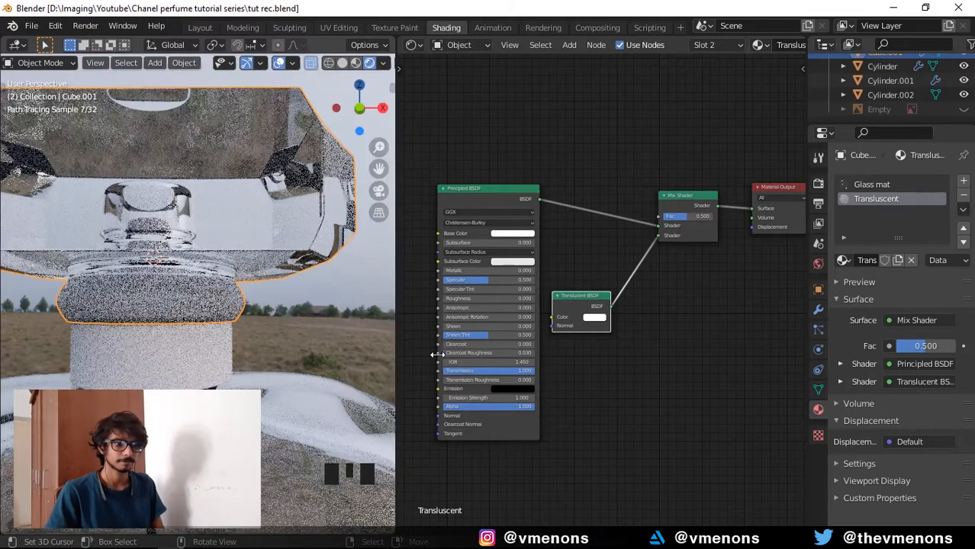
pyautogui.middleClick(648, 407)
pyautogui.moveTo(648, 407); pyautogui.dragTo(722, 406, button='middle')
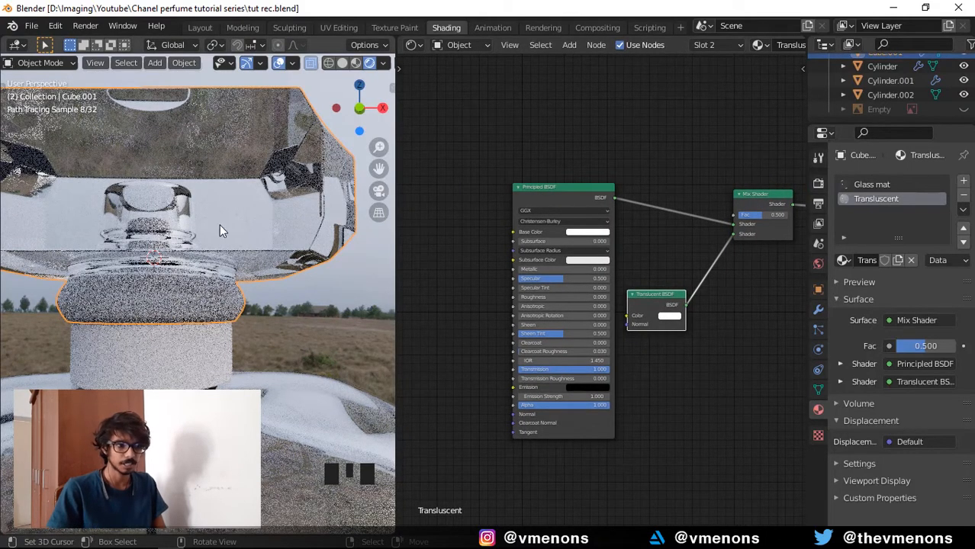
pyautogui.click(413, 536)
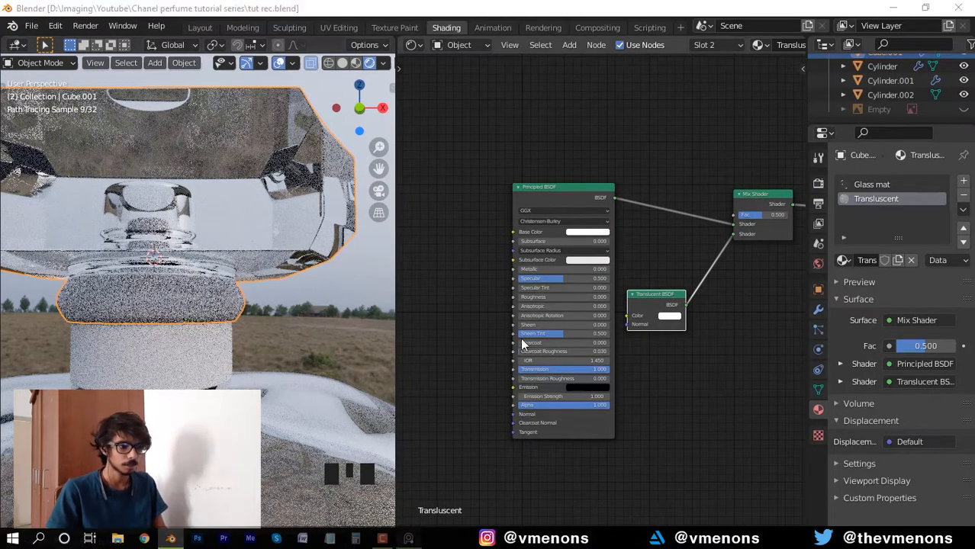
pyautogui.scroll(2, 492, 277)
pyautogui.moveTo(492, 278); pyautogui.dragTo(485, 257)
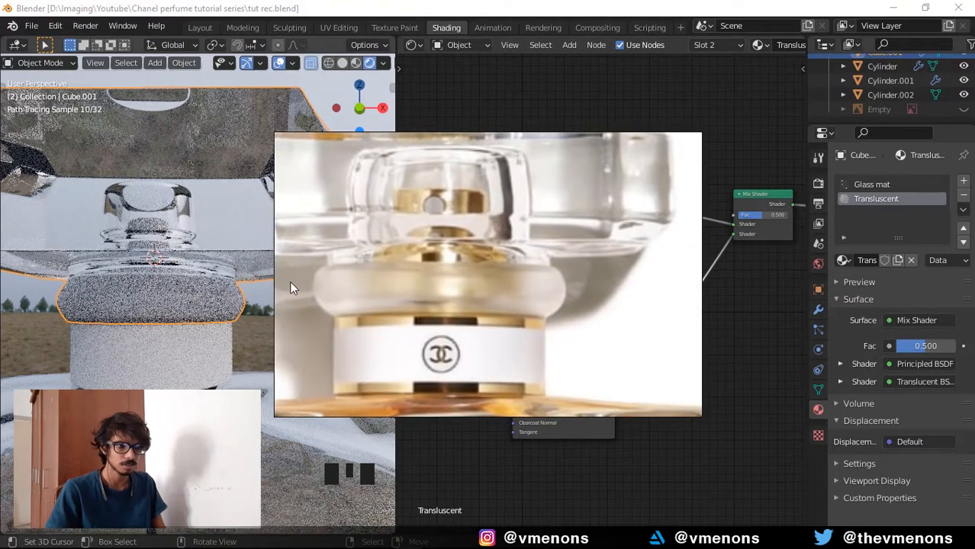
pyautogui.click(389, 7)
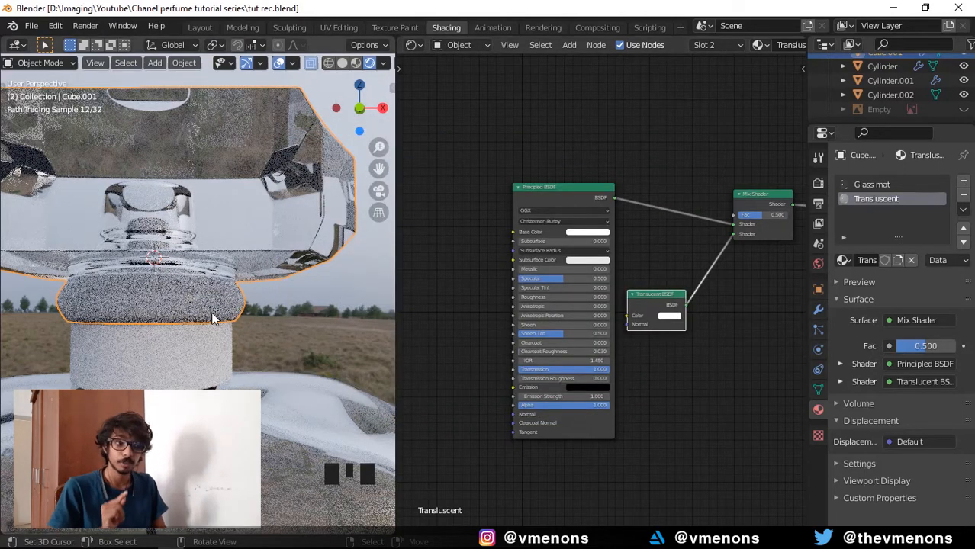
pyautogui.moveTo(633, 398); pyautogui.dragTo(626, 432, button='middle')
pyautogui.scroll(2, 654, 446)
pyautogui.scroll(2, 626, 432)
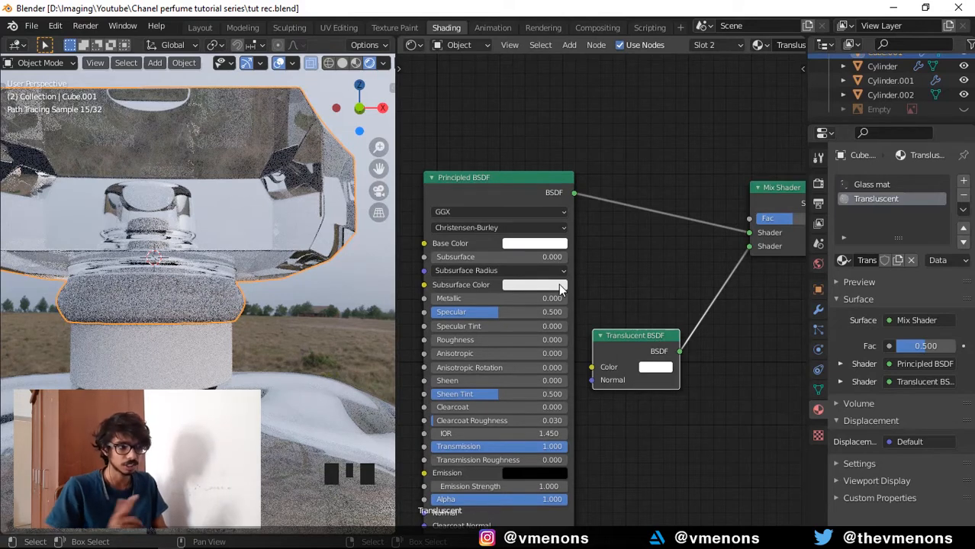
pyautogui.scroll(-2, 643, 261)
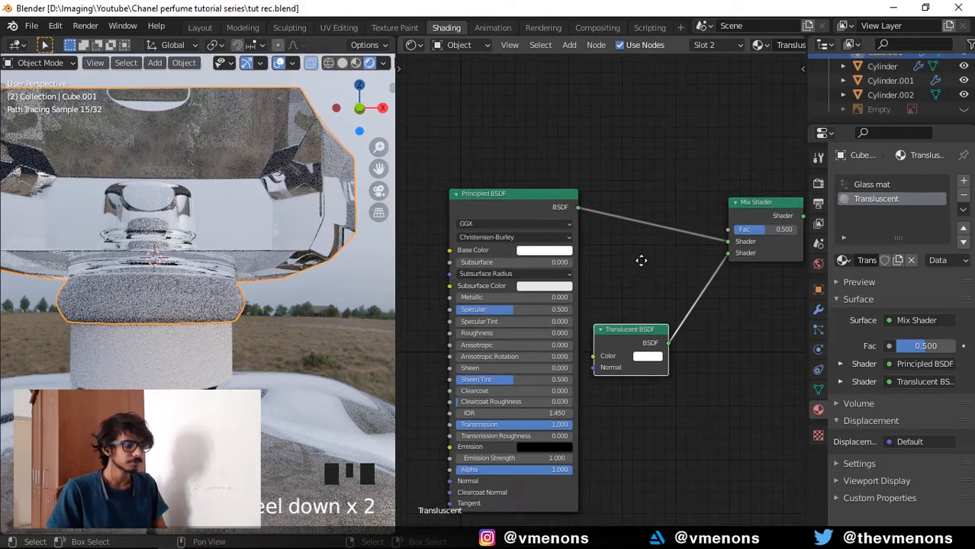
pyautogui.moveTo(643, 261)
pyautogui.mouseDown(button='middle')
pyautogui.moveTo(648, 215)
pyautogui.moveTo(626, 252)
pyautogui.moveTo(655, 275)
pyautogui.mouseUp(button='middle')
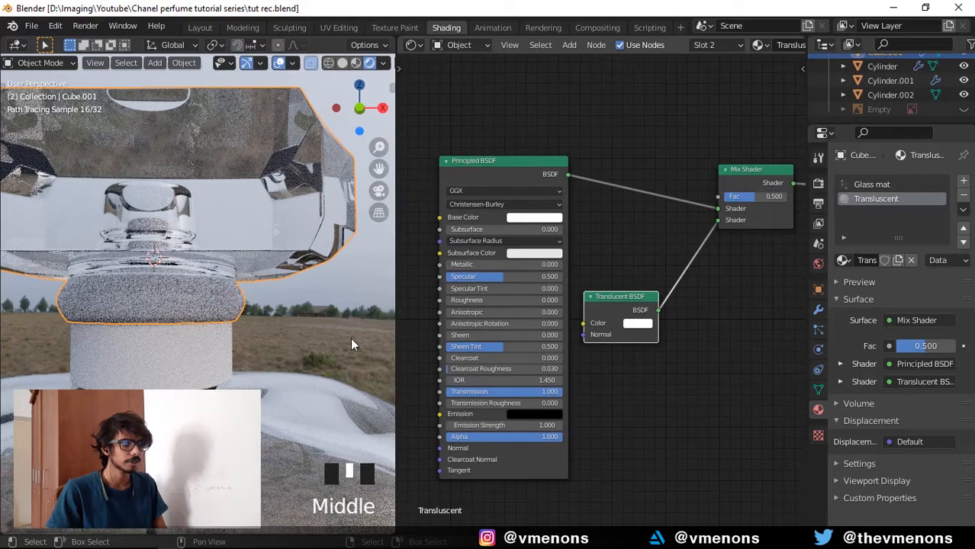
pyautogui.click(355, 62)
pyautogui.scroll(-2, 292, 278)
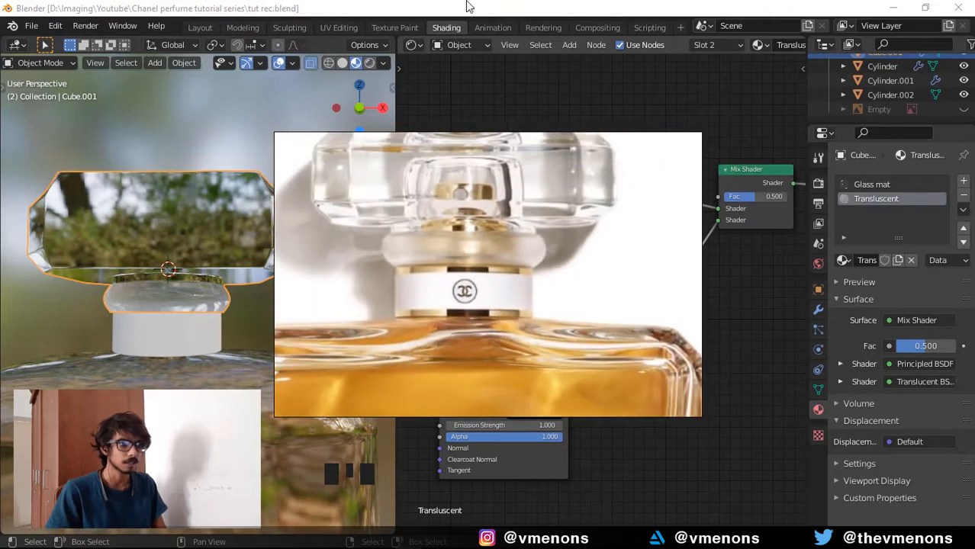
# - Create a new material for the collar cylinder below the cap and set its Base Color to hex EFC501
pyautogui.rightClick(177, 329)
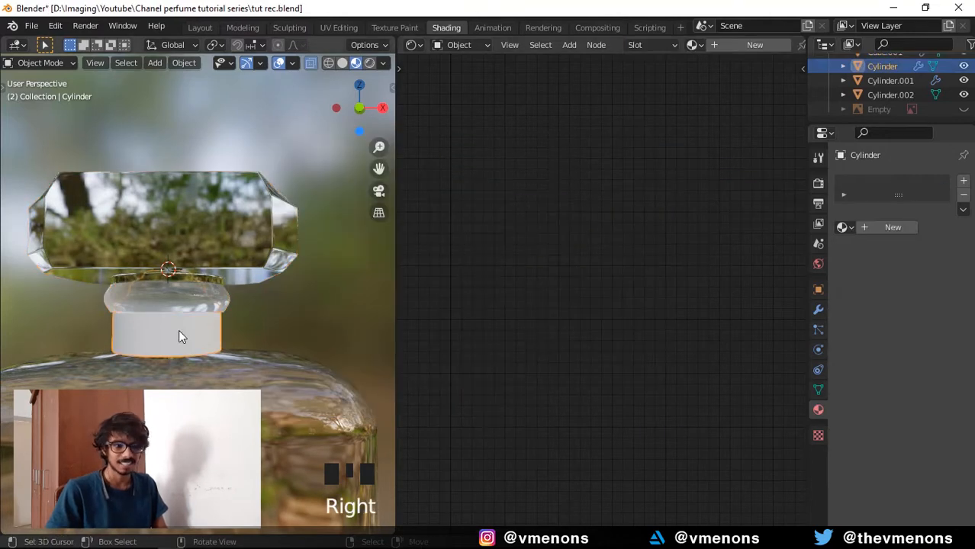
pyautogui.click(871, 229)
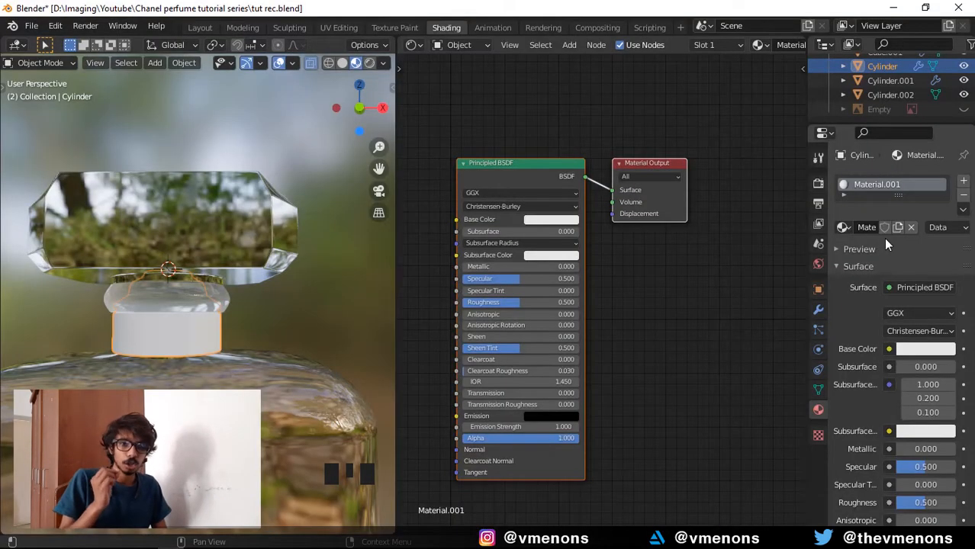
pyautogui.middleClick(752, 237)
pyautogui.moveTo(752, 231); pyautogui.dragTo(796, 241, button='middle')
pyautogui.scroll(3, 714, 260)
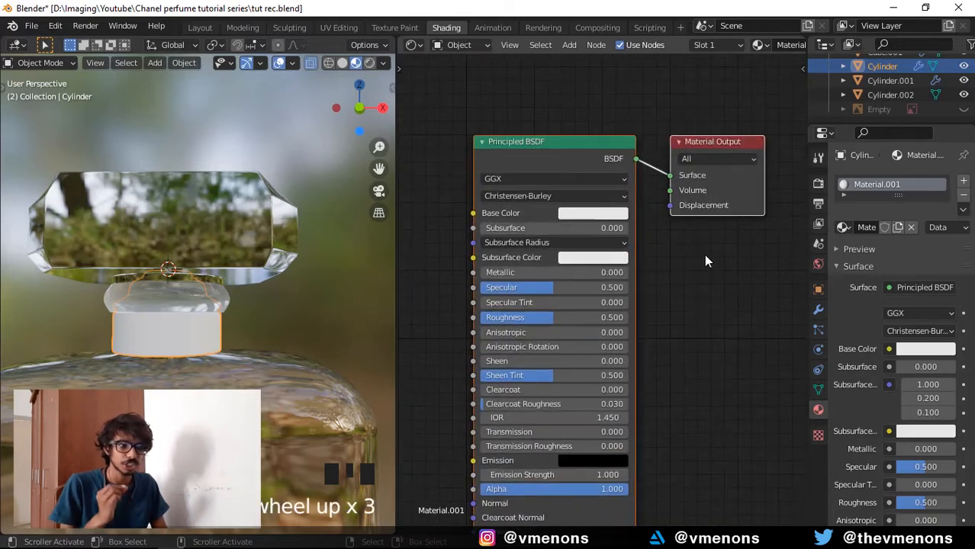
pyautogui.moveTo(696, 237); pyautogui.dragTo(703, 280, button='middle')
pyautogui.click(588, 243)
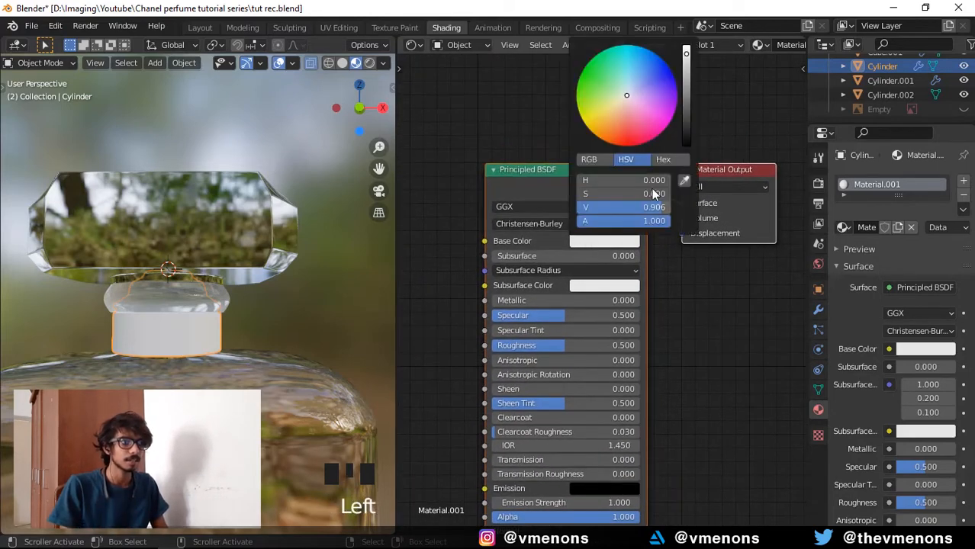
pyautogui.click(654, 160)
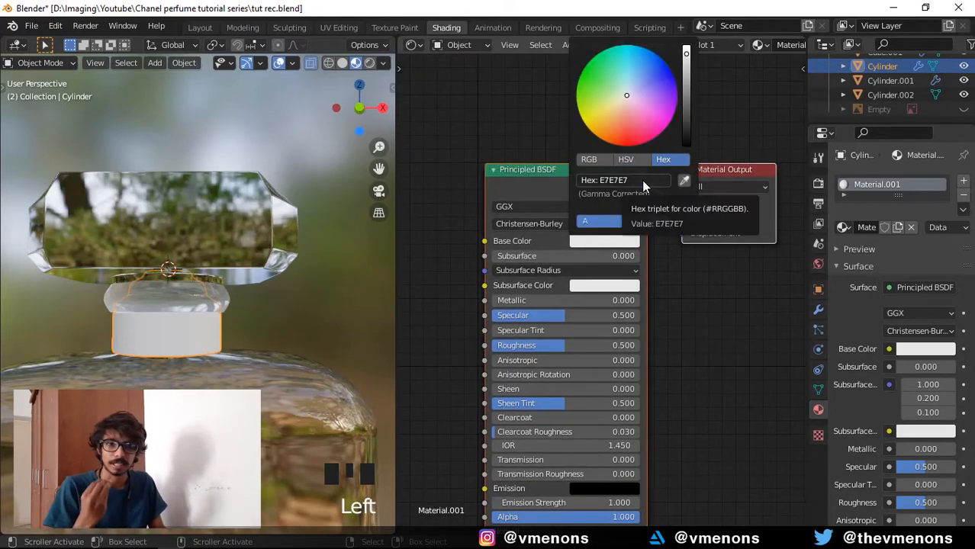
pyautogui.click(644, 181)
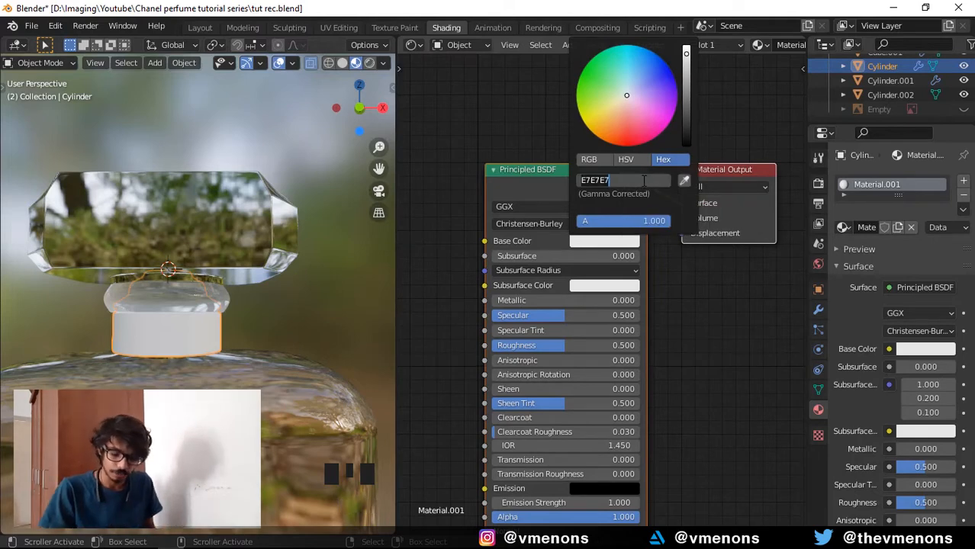
pyautogui.write('efc501')
pyautogui.press('Return')
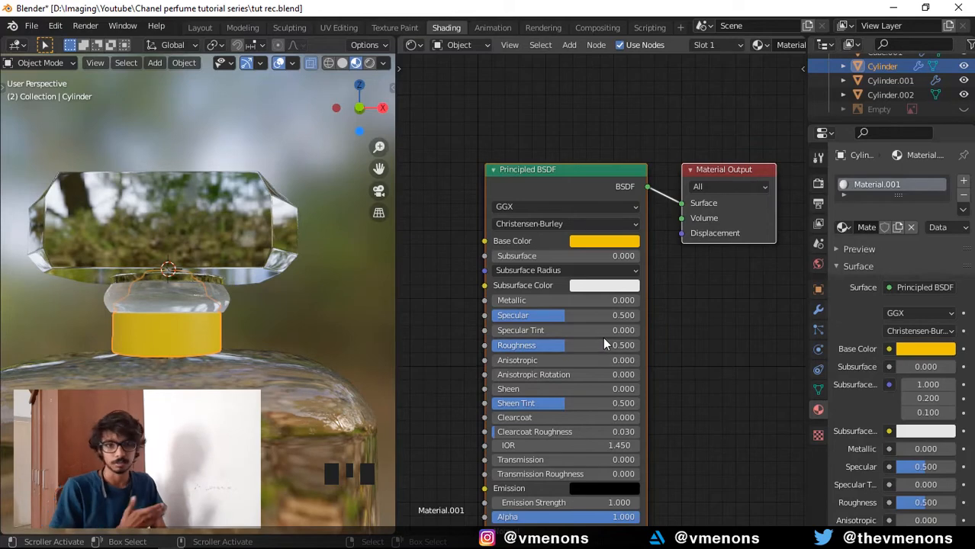
# - Check the collar against the reference photo and set its gold material's Roughness to 0.000
pyautogui.moveTo(697, 335); pyautogui.dragTo(702, 284, button='middle')
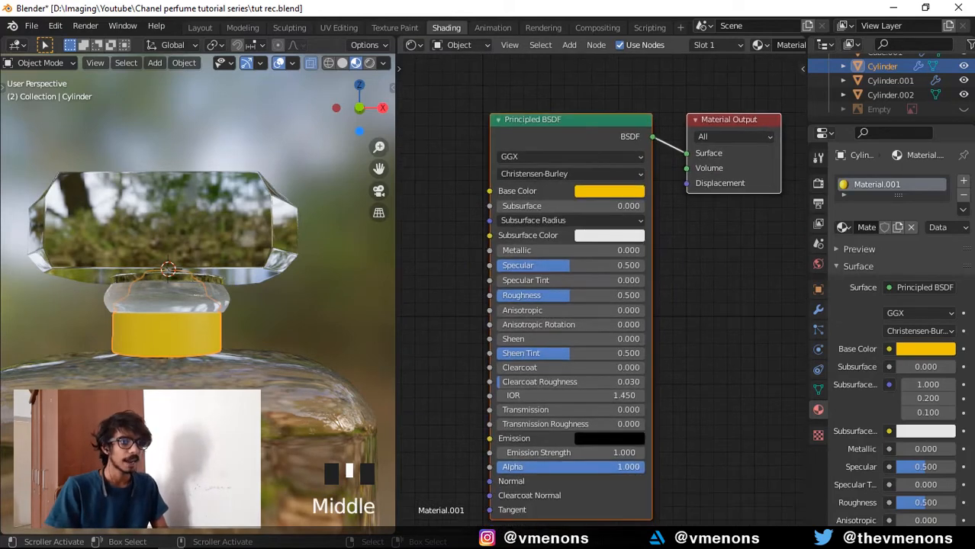
pyautogui.moveTo(710, 547)
pyautogui.click(413, 540)
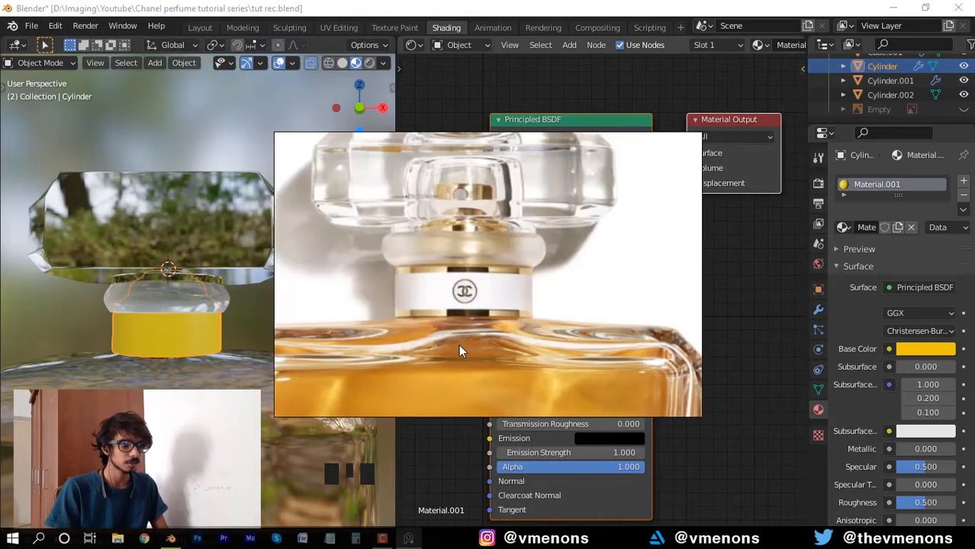
pyautogui.click(535, 8)
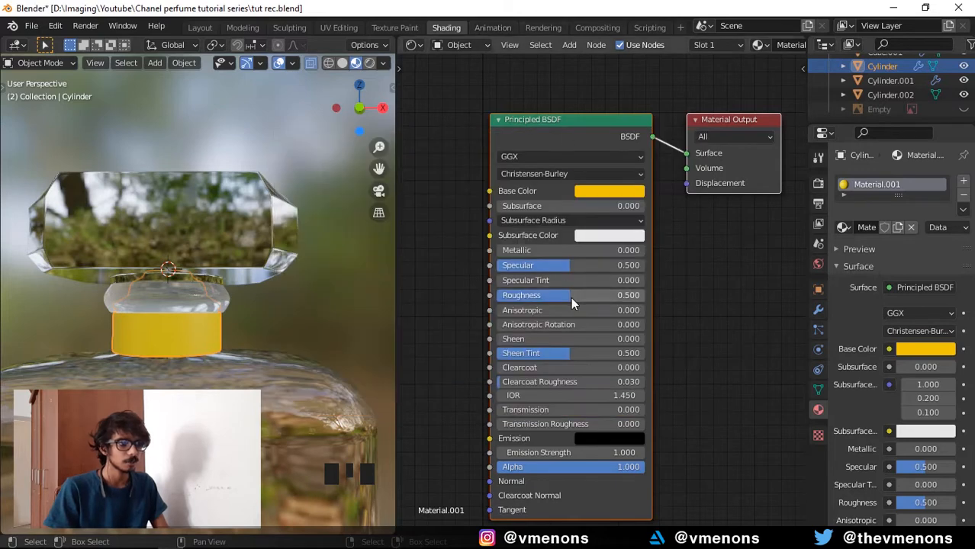
pyautogui.moveTo(570, 297); pyautogui.dragTo(526, 297)
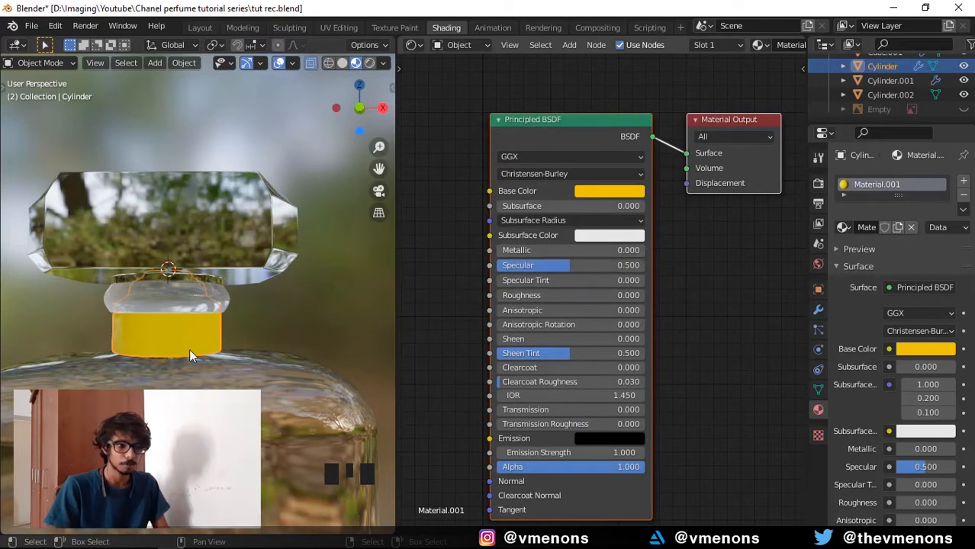
# - Inspect the gold collar's reflections up close and examine the collar's gold and white bands in the reference photo
pyautogui.moveTo(189, 349); pyautogui.dragTo(235, 307, button='middle')
pyautogui.scroll(2, 229, 331)
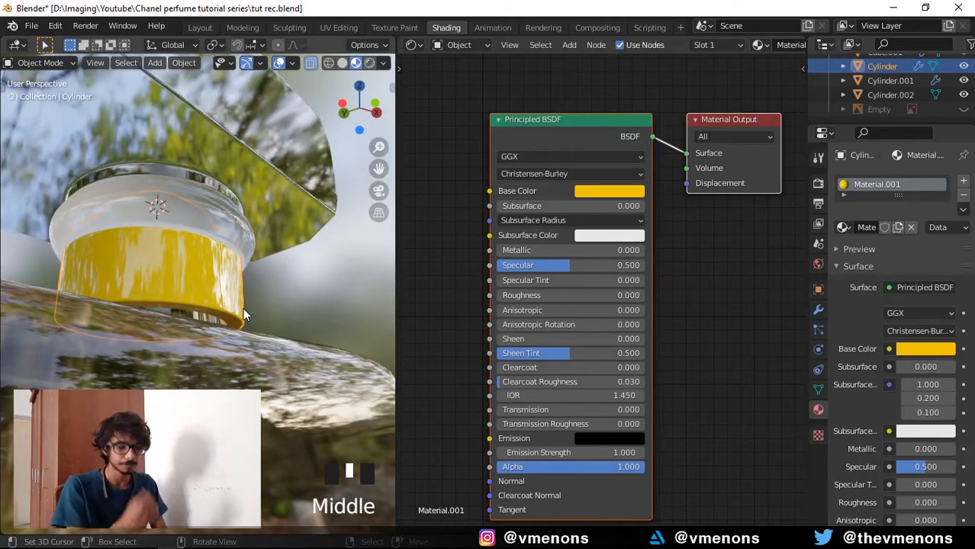
pyautogui.moveTo(355, 547)
pyautogui.click(408, 542)
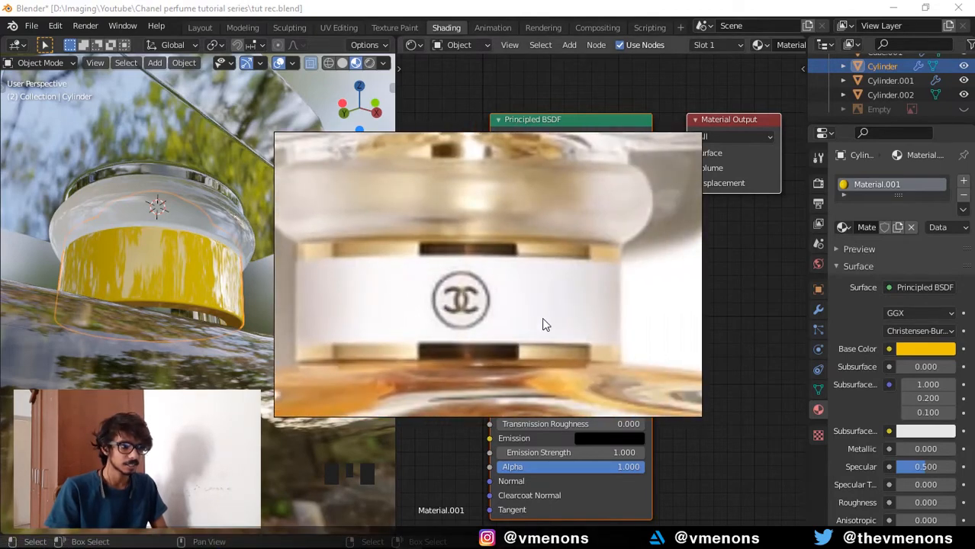
pyautogui.click(228, 255)
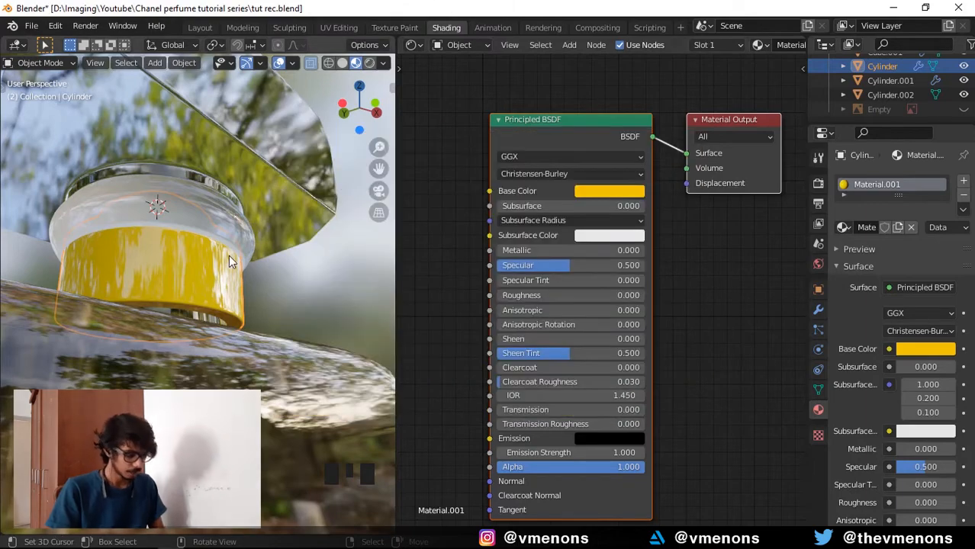
# - Edit the collar's mesh in front view and add one centred horizontal loop cut around its side wall
pyautogui.press('KP_1')
pyautogui.scroll(2, 267, 268)
pyautogui.keyDown('shift'); pyautogui.moveTo(206, 328); pyautogui.dragTo(306, 276, button='middle'); pyautogui.keyUp('shift')
pyautogui.scroll(6, 291, 236)
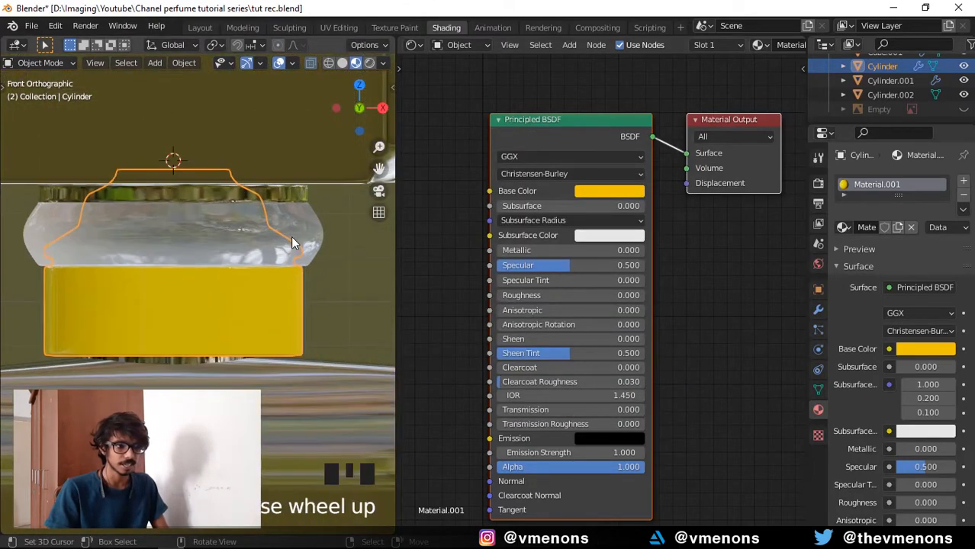
pyautogui.keyDown('shift'); pyautogui.moveTo(286, 387); pyautogui.dragTo(295, 287, button='middle'); pyautogui.keyUp('shift')
pyautogui.press('Tab')
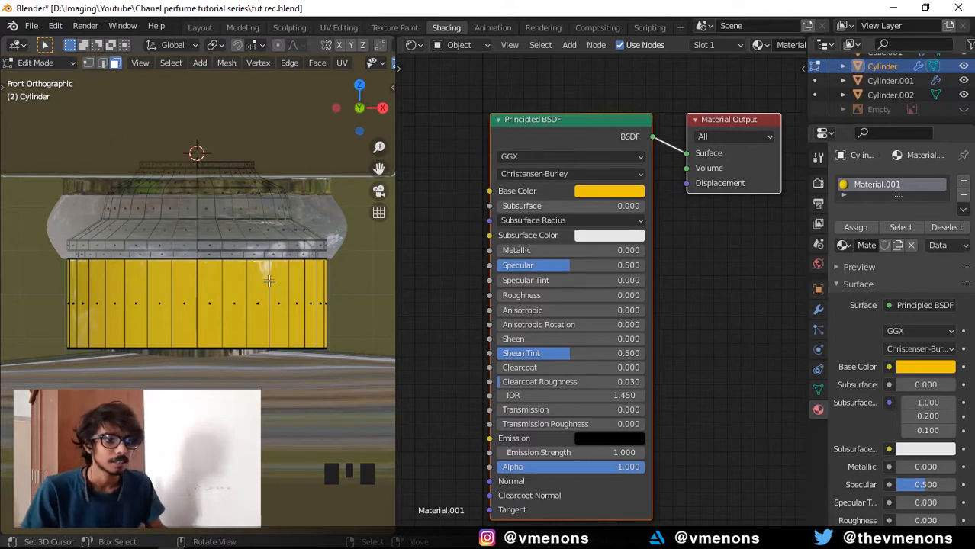
pyautogui.hotkey('ctrl', 'r')
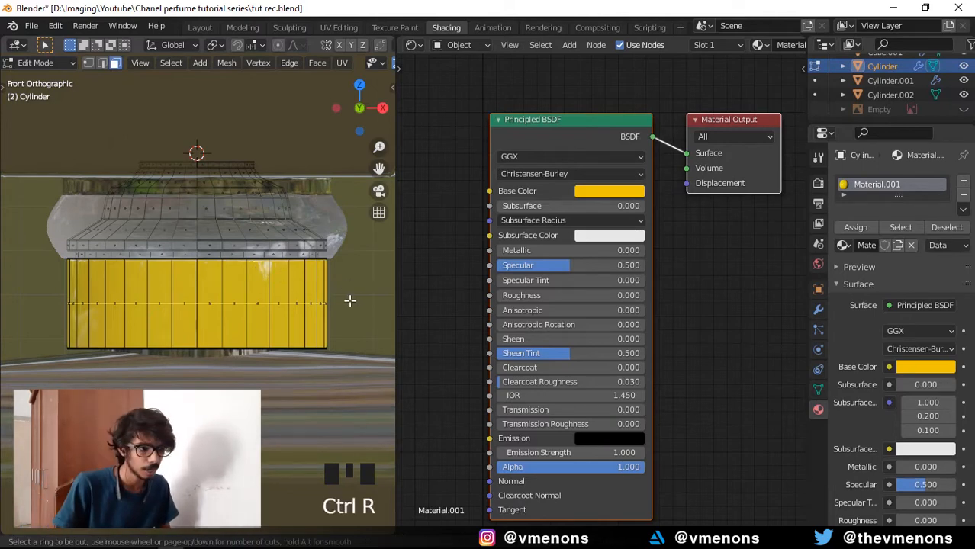
pyautogui.click(349, 301)
pyautogui.rightClick(350, 301)
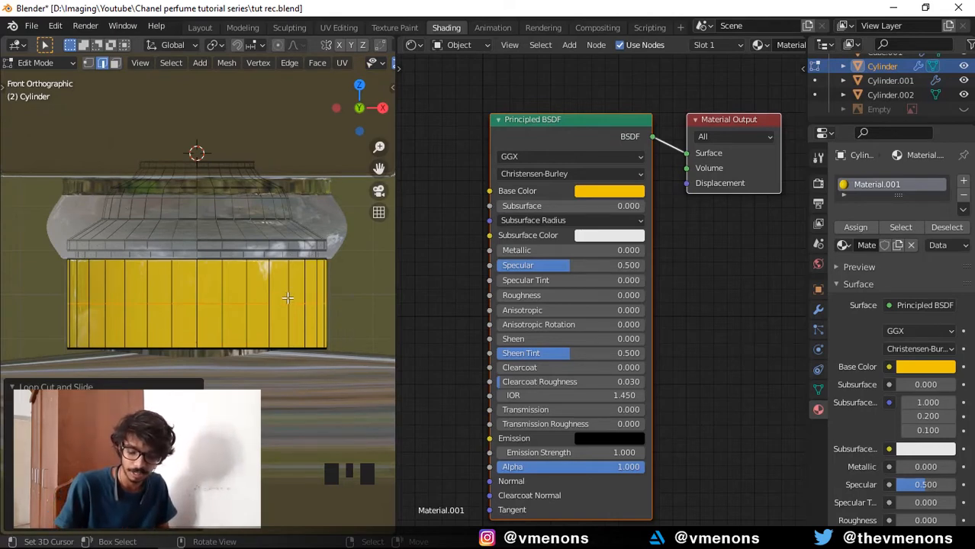
# - Offset the collar's centre edge loop into two loops at a slide of 0.75 and dissolve the centre loop's edges
pyautogui.hotkey('ctrl', 'shift', 'r')
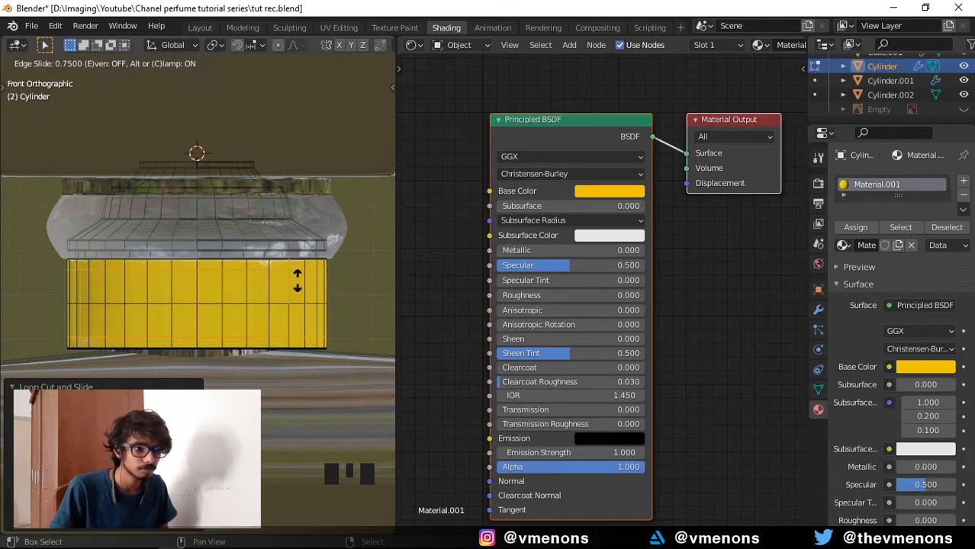
pyautogui.click(303, 280)
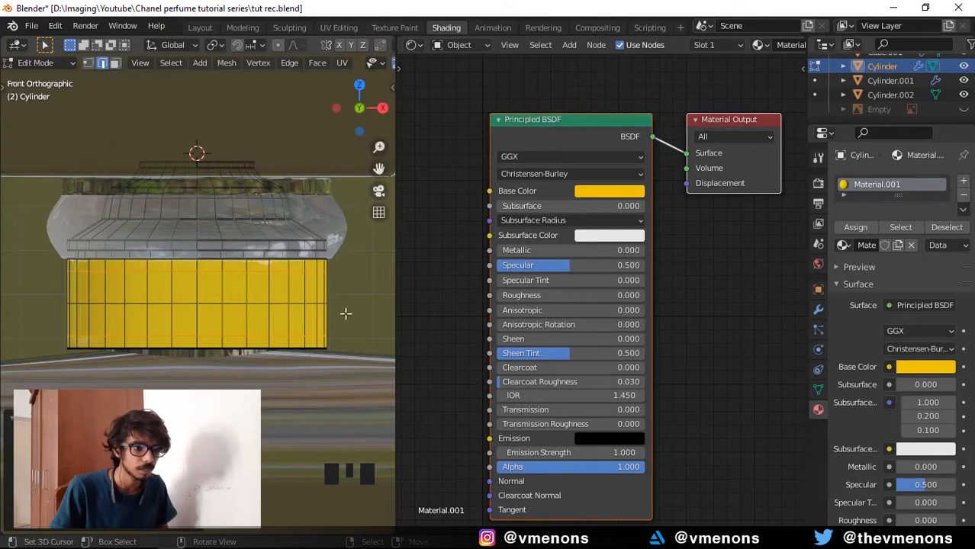
pyautogui.press('x')
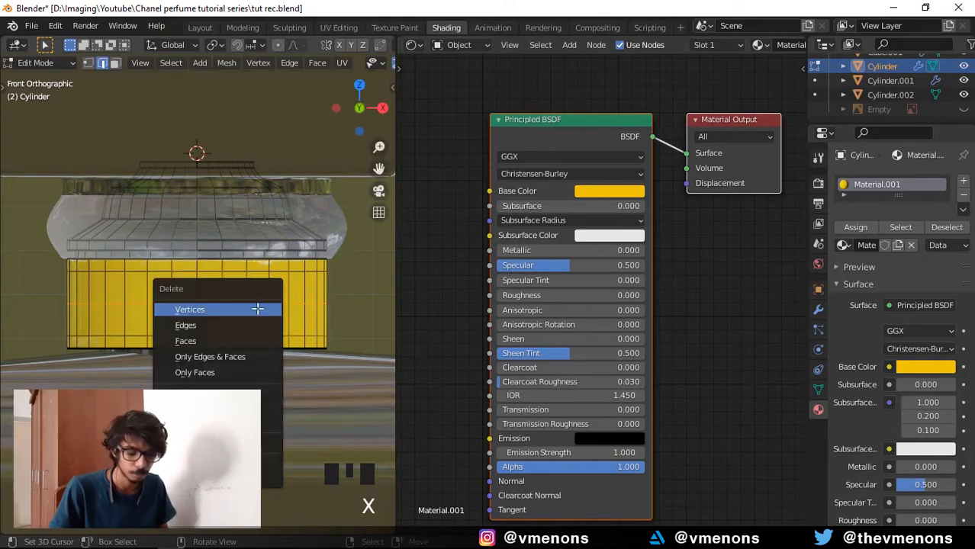
pyautogui.click(229, 408)
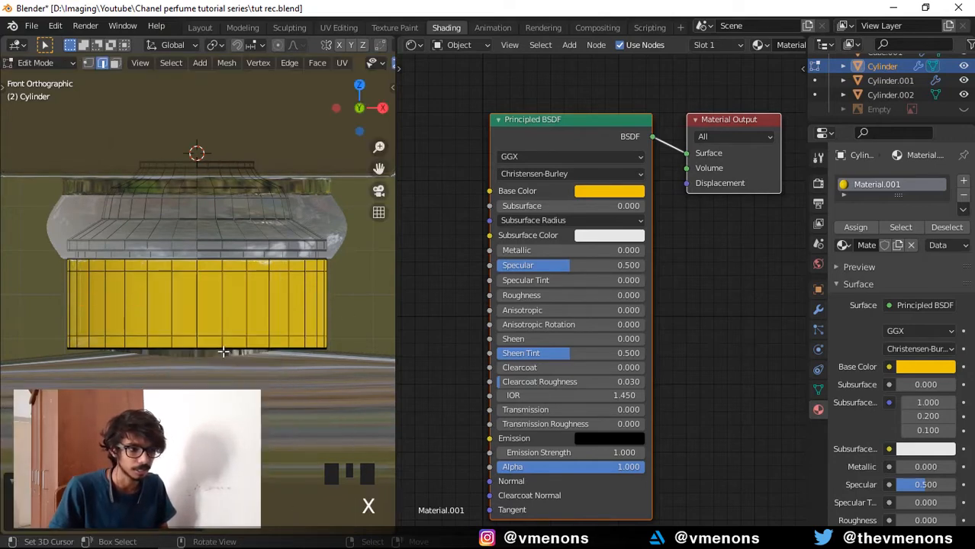
# - Assign the ring of tall faces between the collar's two loops to a new material in a second material slot
pyautogui.press('3')
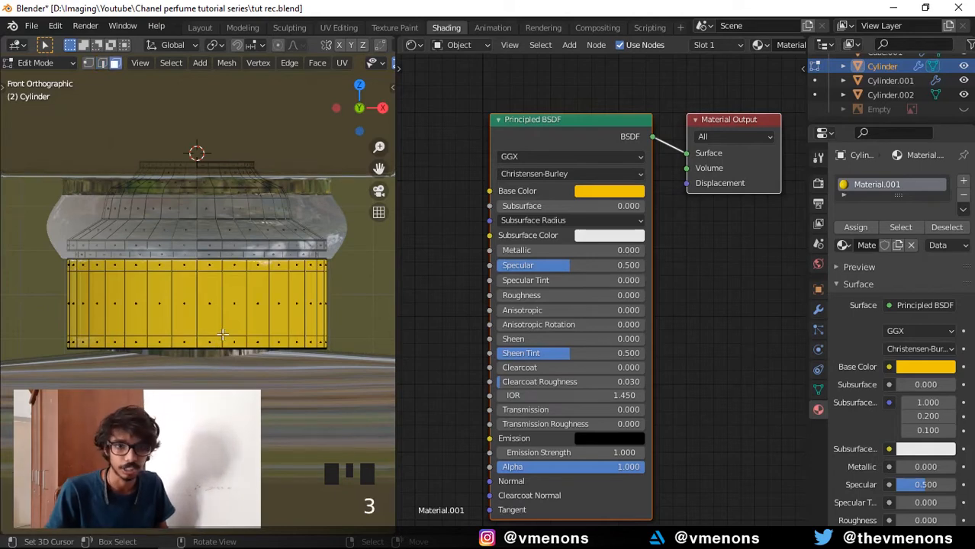
pyautogui.keyDown('alt'); pyautogui.rightClick(220, 304); pyautogui.keyUp('alt')
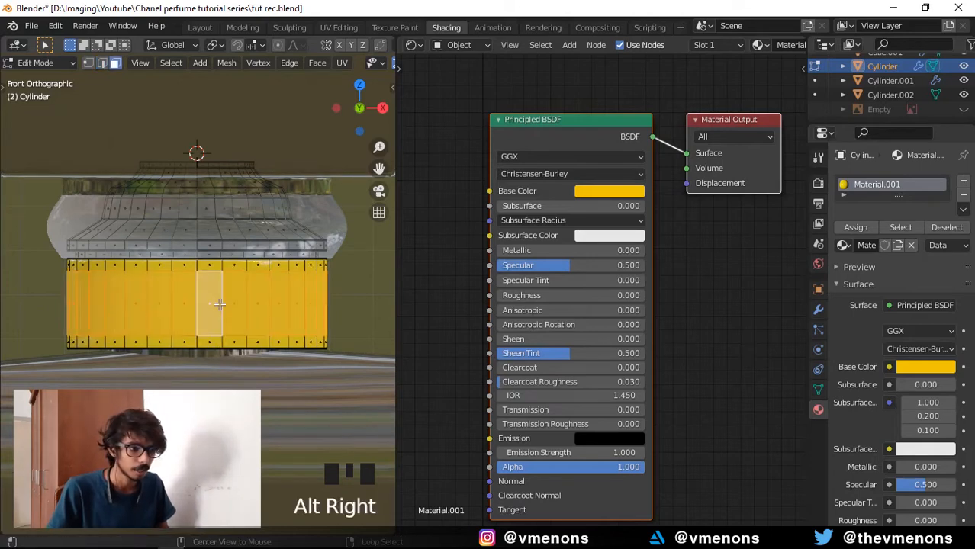
pyautogui.click(964, 181)
pyautogui.click(855, 260)
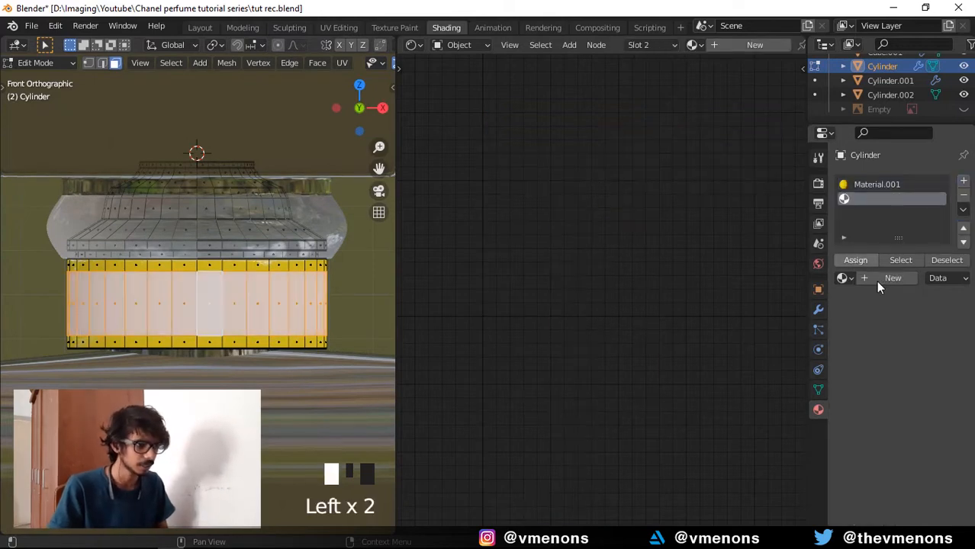
pyautogui.click(877, 281)
# - Rename the collar band's new material to "white label"
pyautogui.click(866, 278)
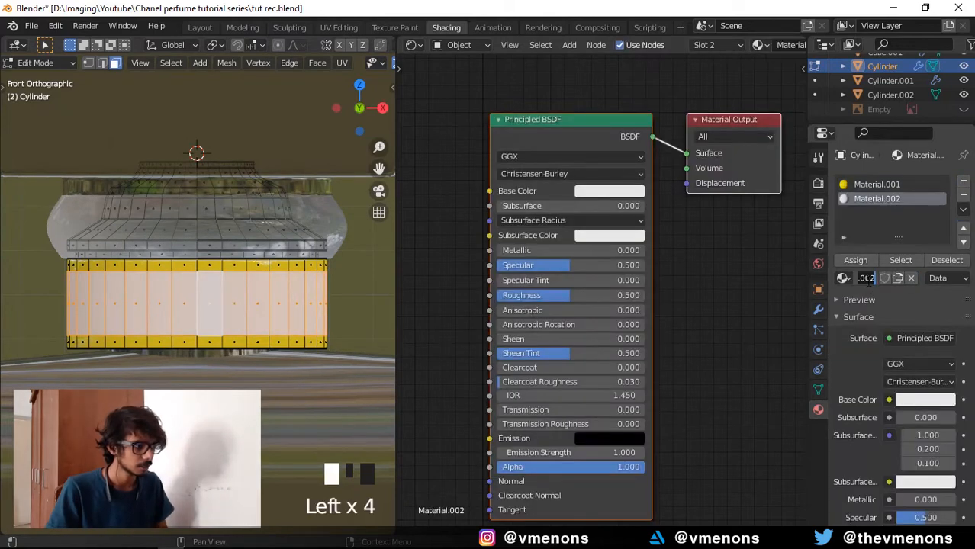
pyautogui.write('whit')
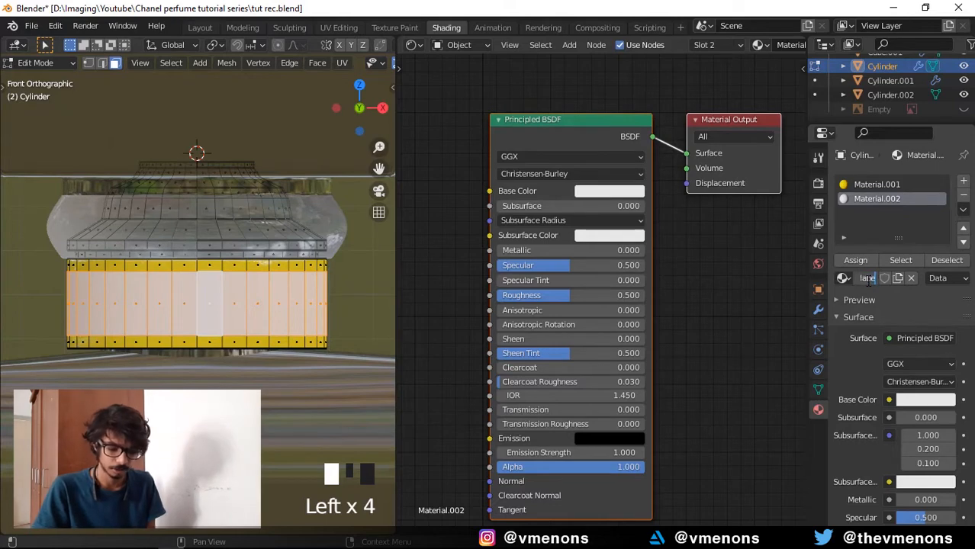
pyautogui.write('e label')
pyautogui.press('Return')
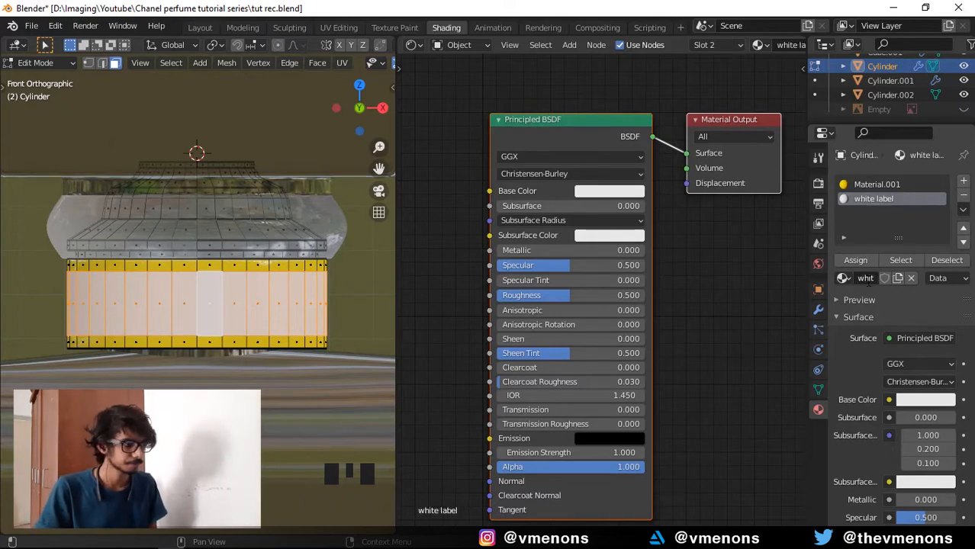
# - Set the white label material's Base Color to hex FFFFFF and its Roughness to 0.700, checking the band in the reference photo
pyautogui.click(627, 190)
pyautogui.moveTo(691, 222); pyautogui.dragTo(691, 204)
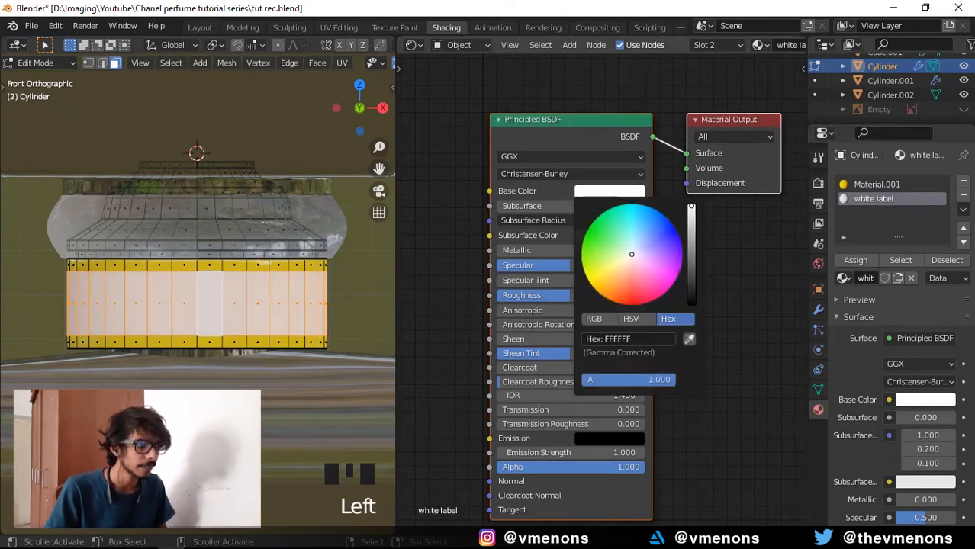
pyautogui.click(409, 539)
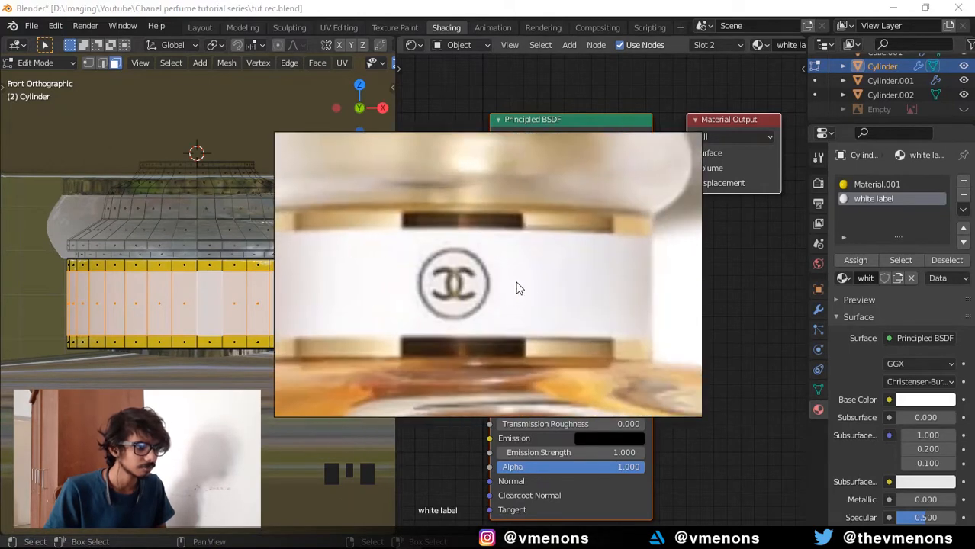
pyautogui.click(611, 8)
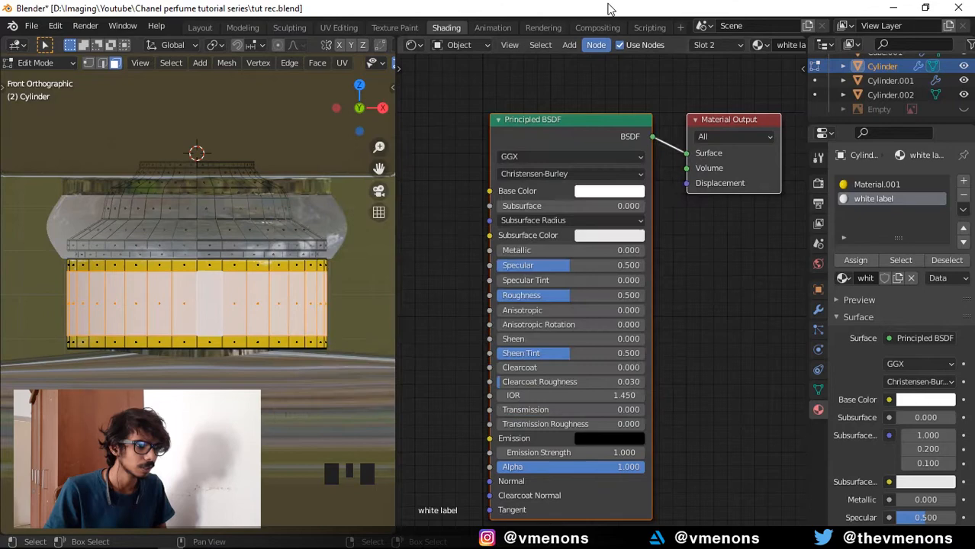
pyautogui.click(569, 300)
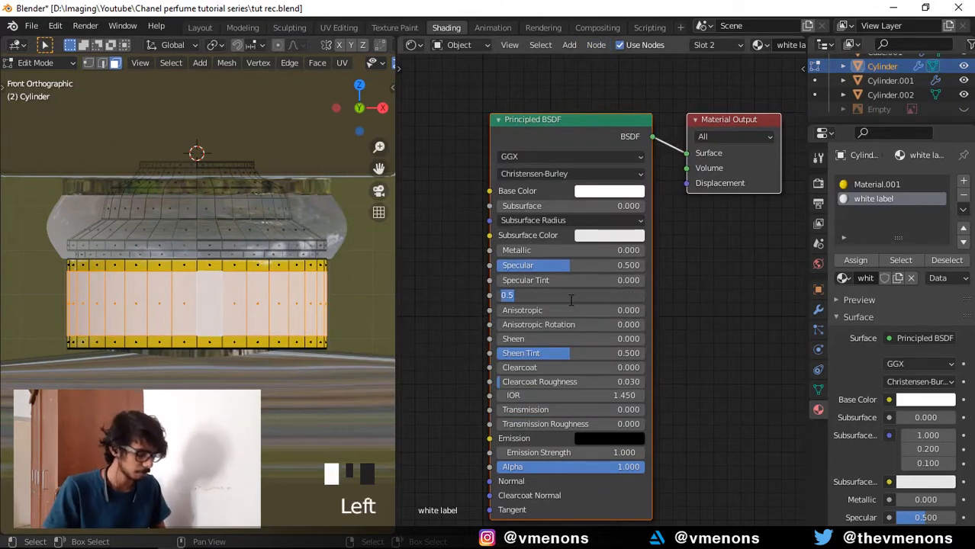
pyautogui.write('0.7')
pyautogui.press('Return')
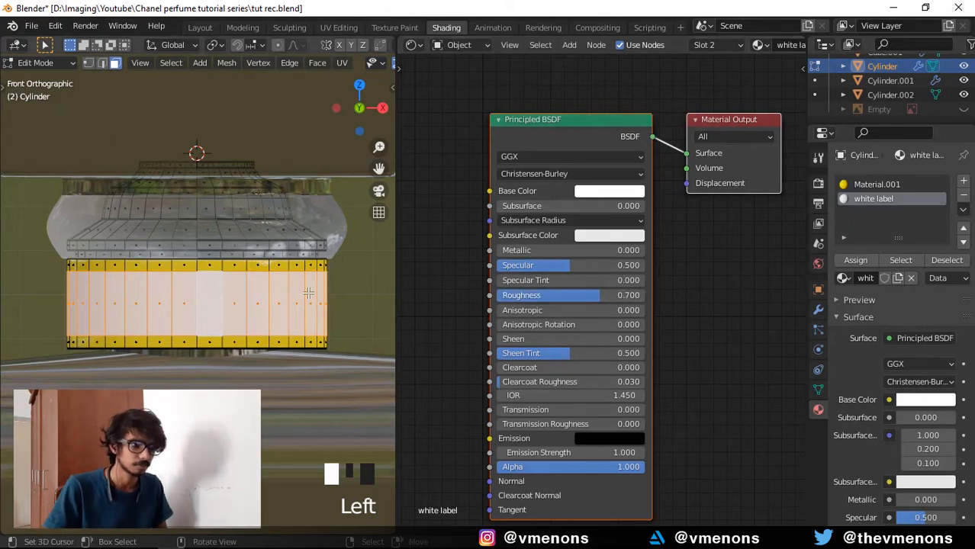
# - Compare the height of the collar's white band between Object Mode and Edit Mode
pyautogui.press('Tab')
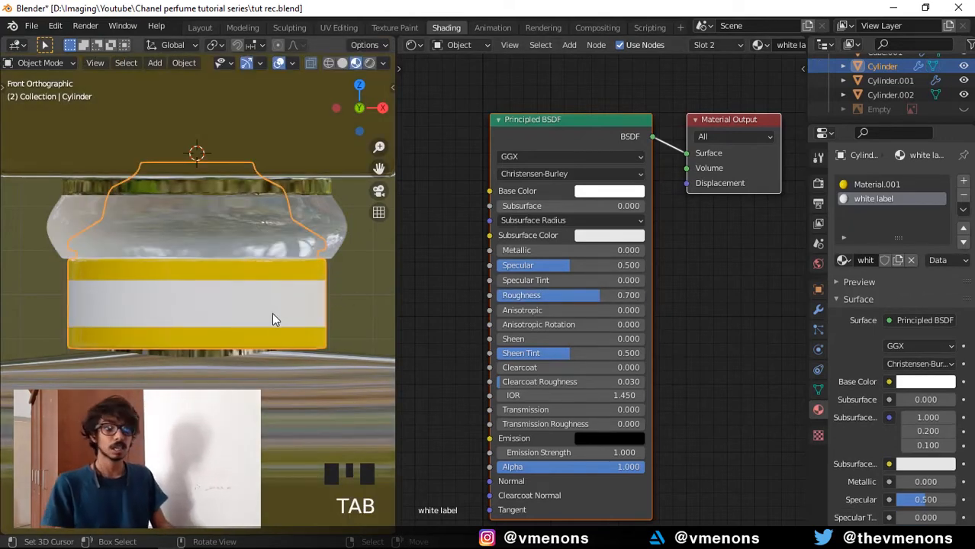
pyautogui.press('Tab')
pyautogui.press('Tab')
pyautogui.press('Tab')
pyautogui.press('Tab')
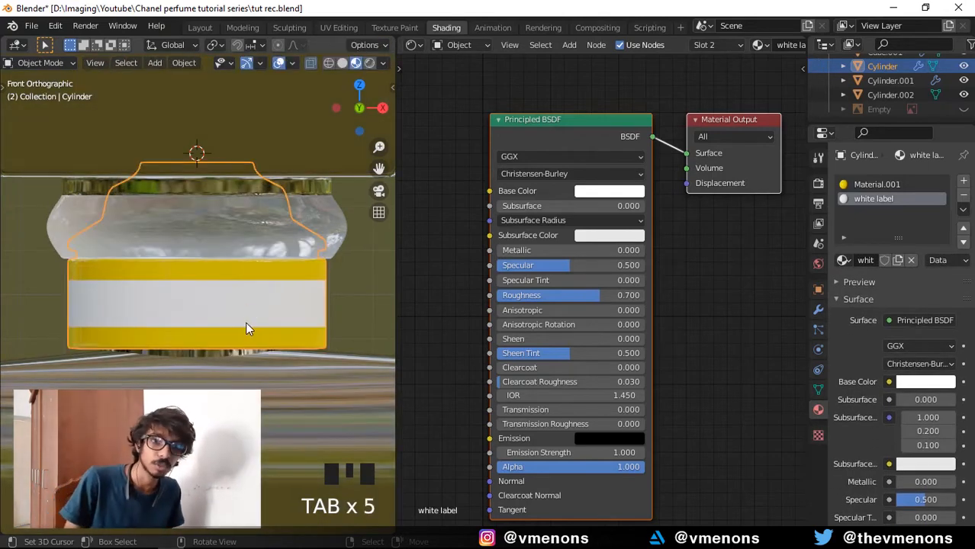
pyautogui.press('Tab')
pyautogui.press('Tab')
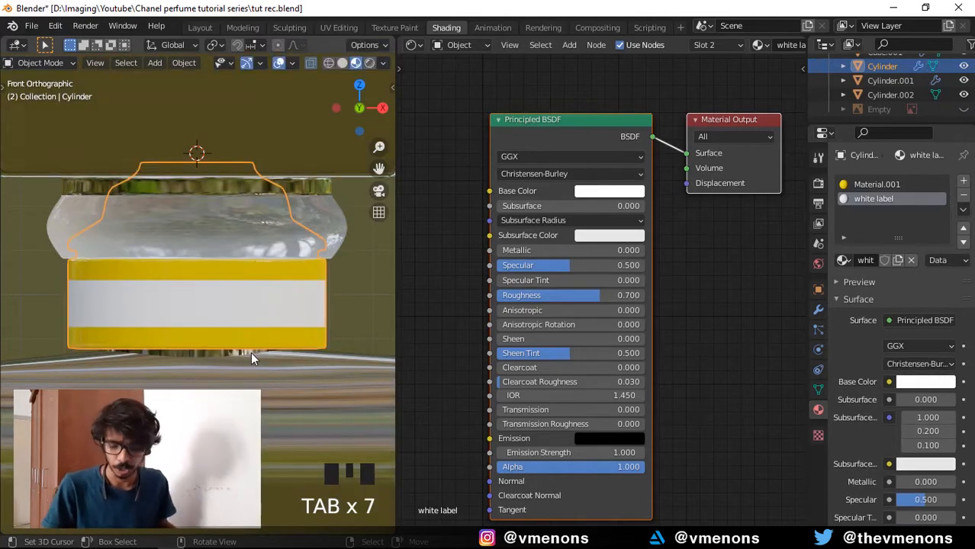
pyautogui.press('Tab')
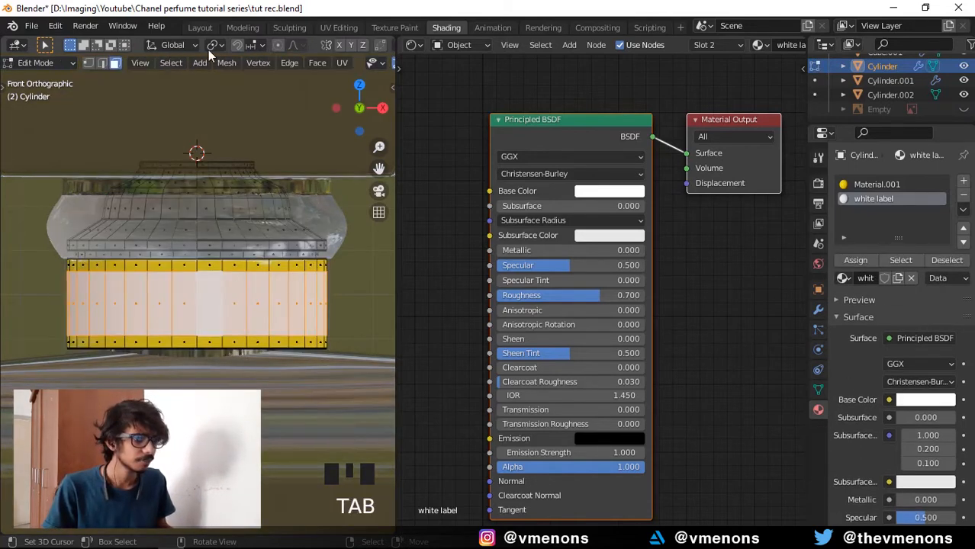
pyautogui.press('Tab')
# - Enter Edit Mode on the collar and enable the Subdivision modifier's display in Edit Mode
pyautogui.press('Tab')
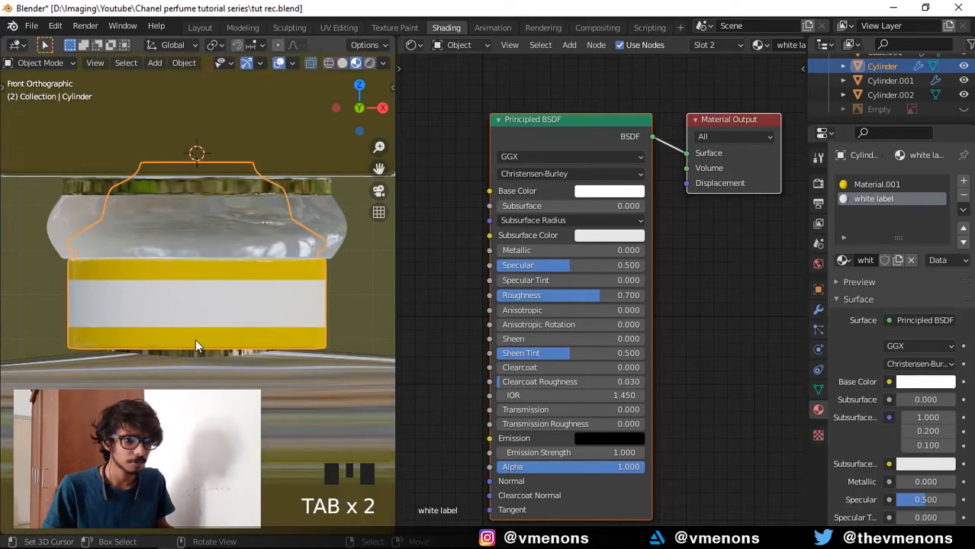
pyautogui.click(819, 311)
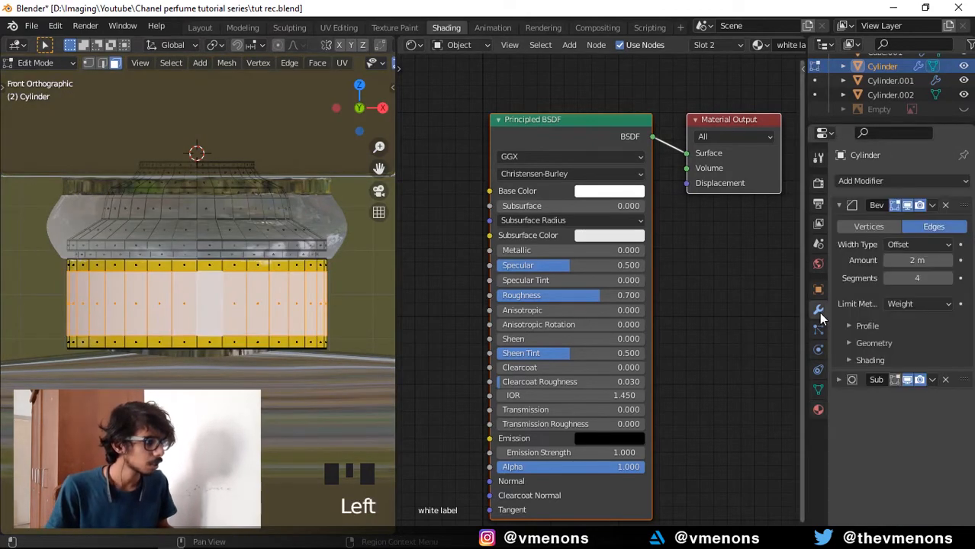
pyautogui.click(897, 380)
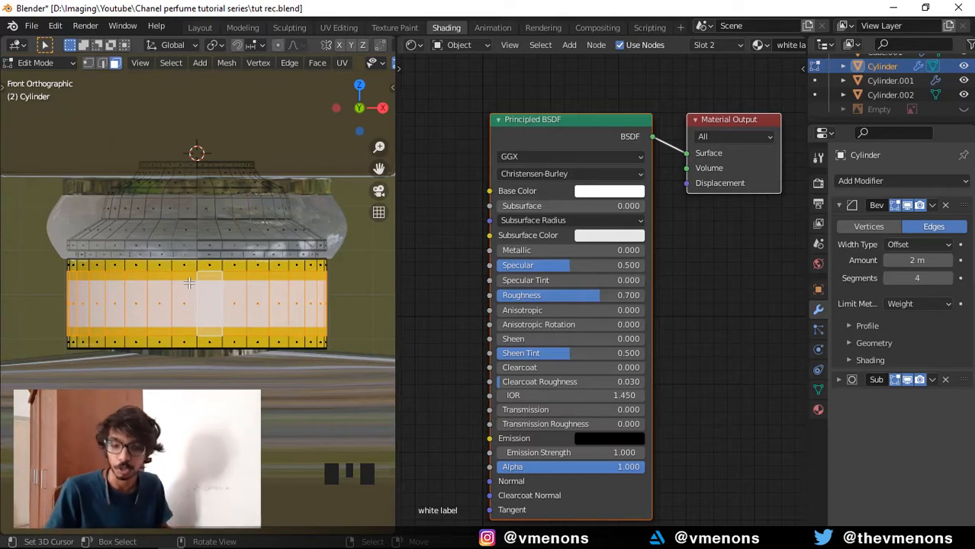
# - Select both horizontal edge loops bordering the collar's white band and crease them until the band meets the loops
pyautogui.press('2')
pyautogui.keyDown('shift'); pyautogui.moveTo(255, 336); pyautogui.dragTo(256, 294, button='middle'); pyautogui.keyUp('shift')
pyautogui.scroll(2, 256, 275)
pyautogui.keyDown('alt'); pyautogui.rightClick(256, 270); pyautogui.keyUp('alt')
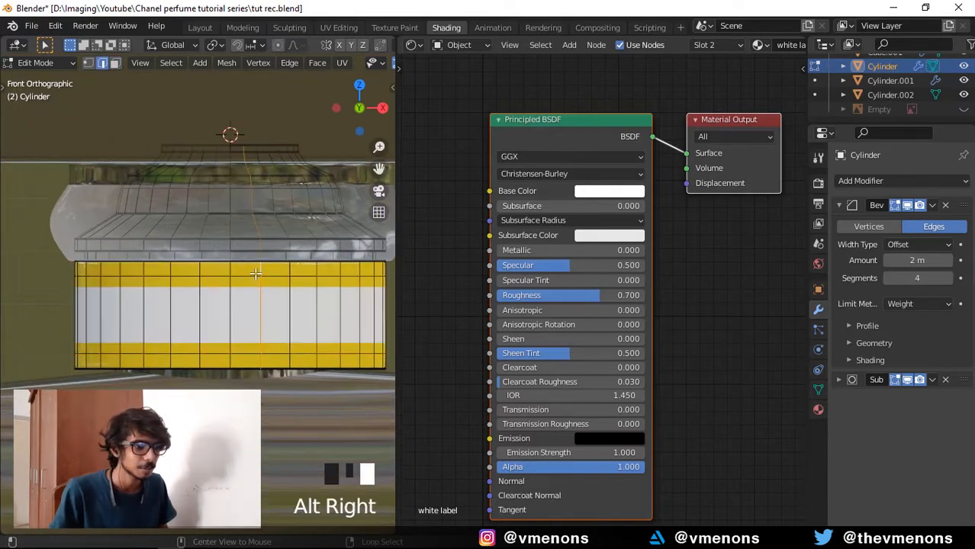
pyautogui.keyDown('alt'); pyautogui.rightClick(248, 275); pyautogui.keyUp('alt')
pyautogui.keyDown('alt'); pyautogui.keyDown('shift'); pyautogui.rightClick(244, 349); pyautogui.keyUp('shift'); pyautogui.keyUp('alt')
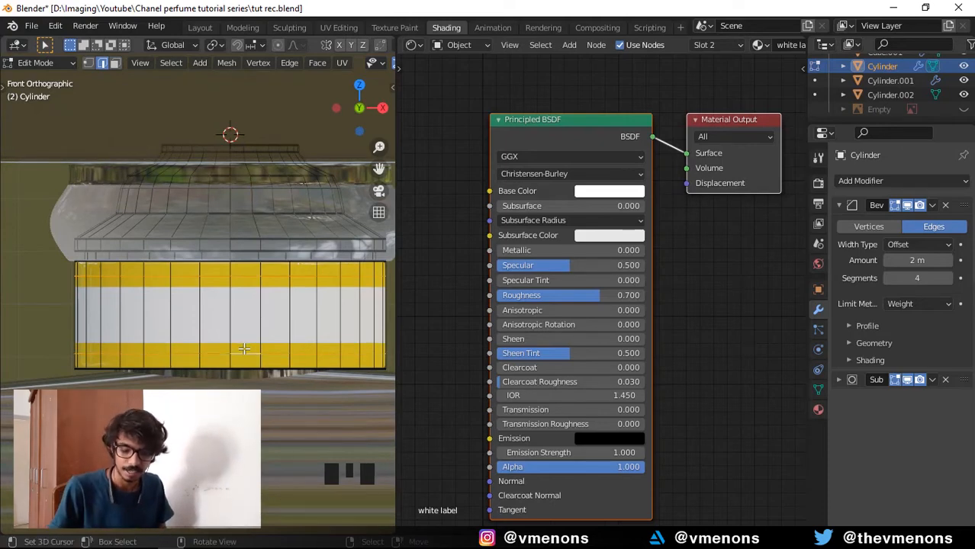
pyautogui.hotkey('shift', 'e')
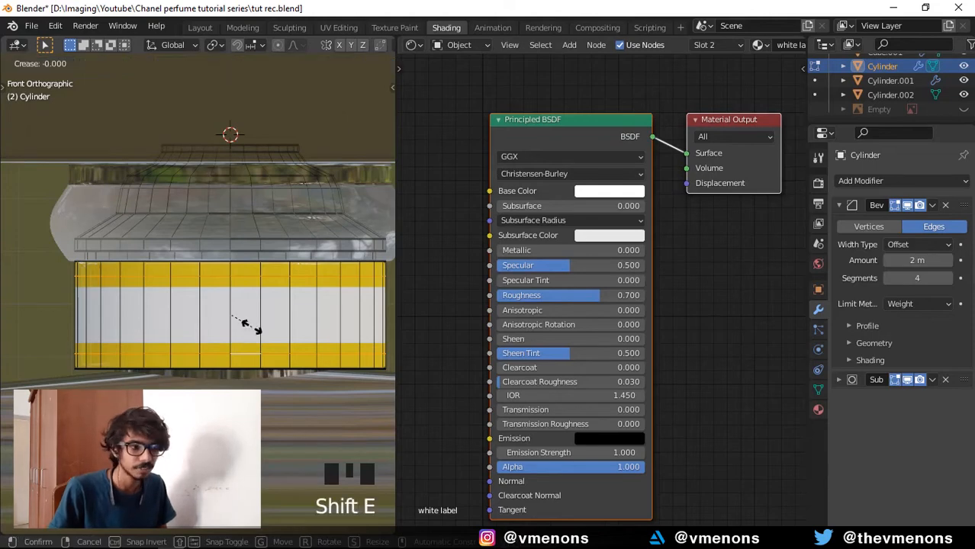
pyautogui.click(344, 375)
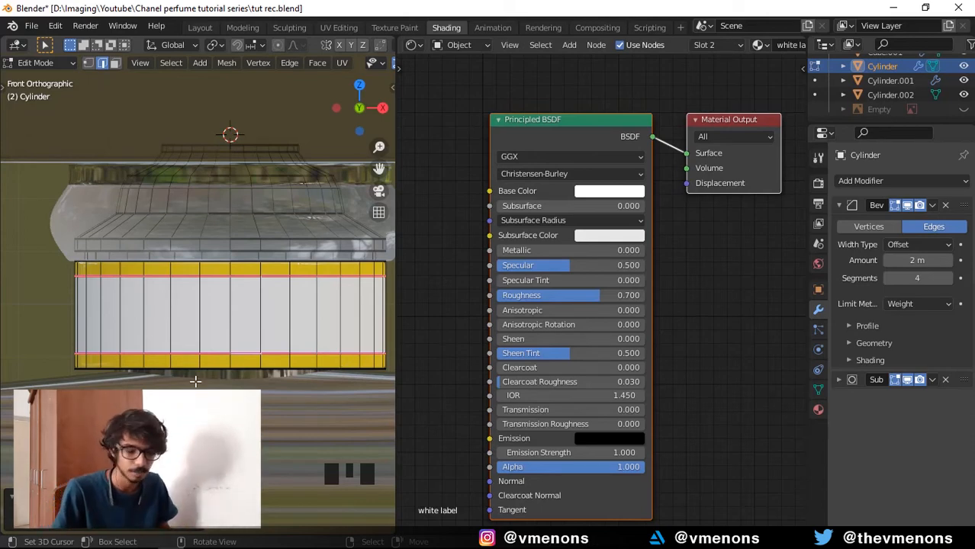
# - Return the collar to Object Mode and disable its Subdivision modifier's display in Edit Mode
pyautogui.scroll(-2, 214, 342)
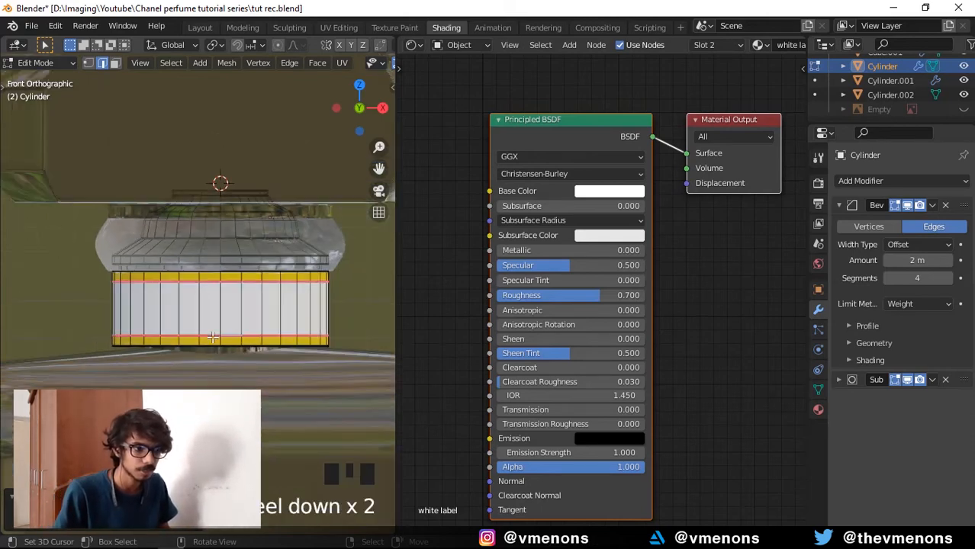
pyautogui.press('Tab')
pyautogui.moveTo(214, 335); pyautogui.dragTo(222, 299, button='middle')
pyautogui.click(893, 380)
# - Inspect the whole bottle with its banded collar from an angle and save the blend file
pyautogui.scroll(-4, 283, 330)
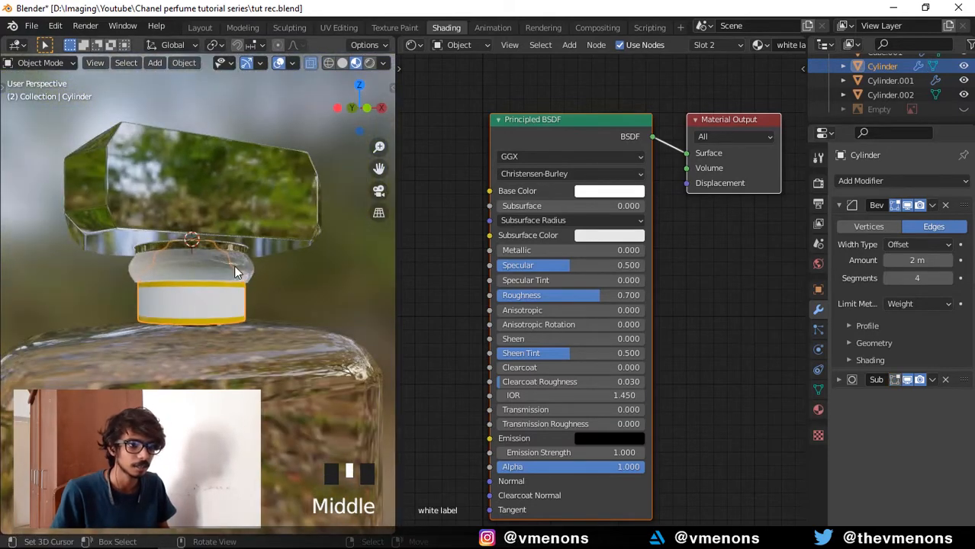
pyautogui.scroll(-3, 240, 267)
pyautogui.keyDown('shift'); pyautogui.moveTo(250, 355); pyautogui.dragTo(253, 232, button='middle'); pyautogui.keyUp('shift')
pyautogui.scroll(-3, 192, 264)
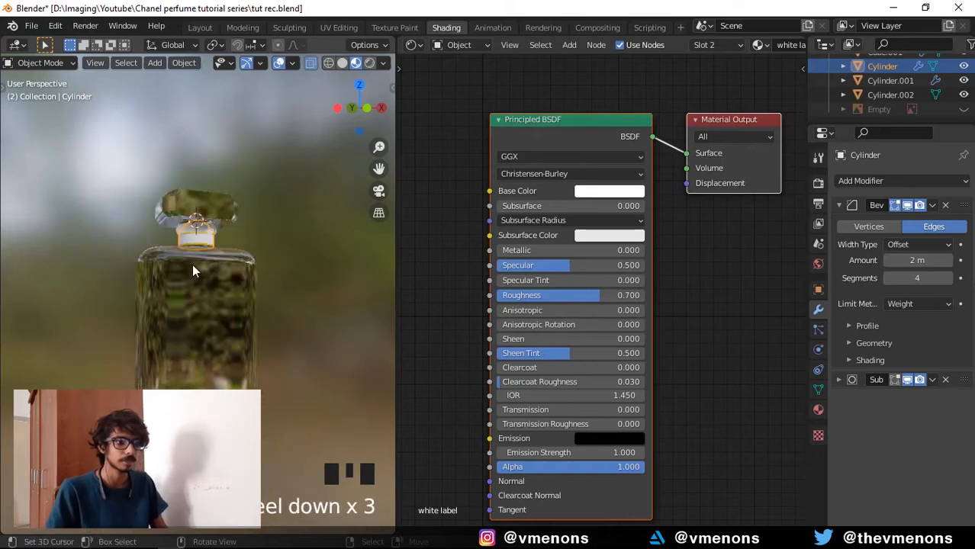
pyautogui.moveTo(192, 264); pyautogui.dragTo(263, 309, button='middle')
pyautogui.hotkey('ctrl', 's')
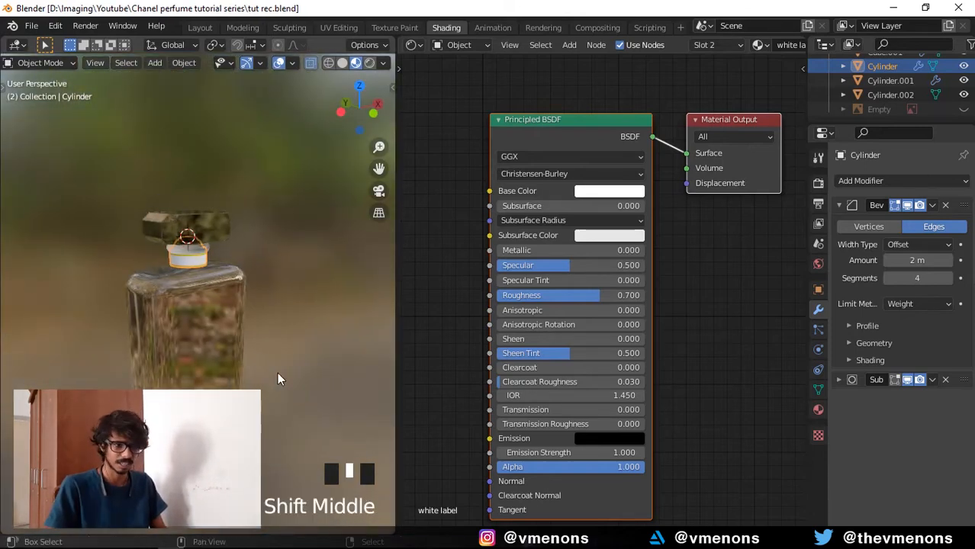
pyautogui.keyDown('shift'); pyautogui.moveTo(278, 372); pyautogui.dragTo(283, 367, button='middle'); pyautogui.keyUp('shift')
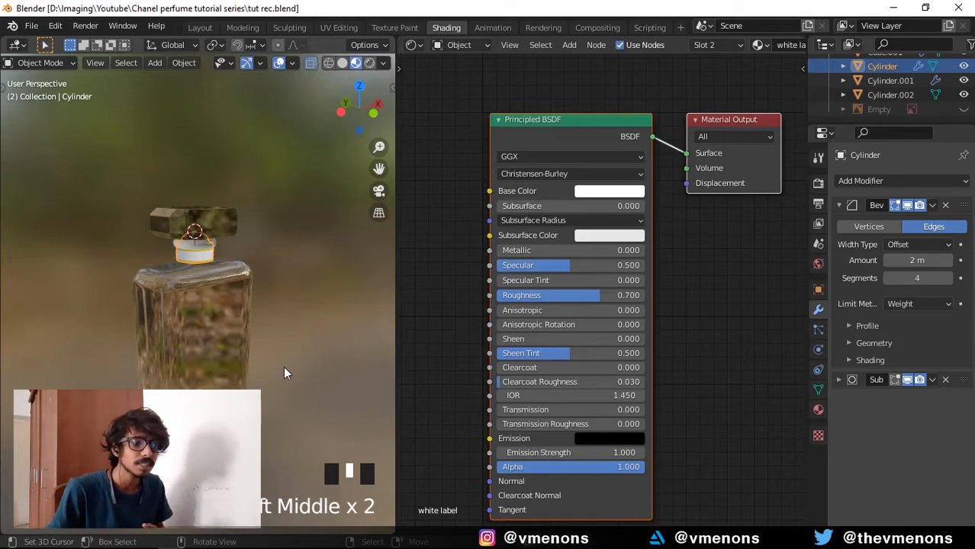
# - Check the perfume reference photo, and open the glass body in Edit Mode from the front in solid shading
pyautogui.click(409, 540)
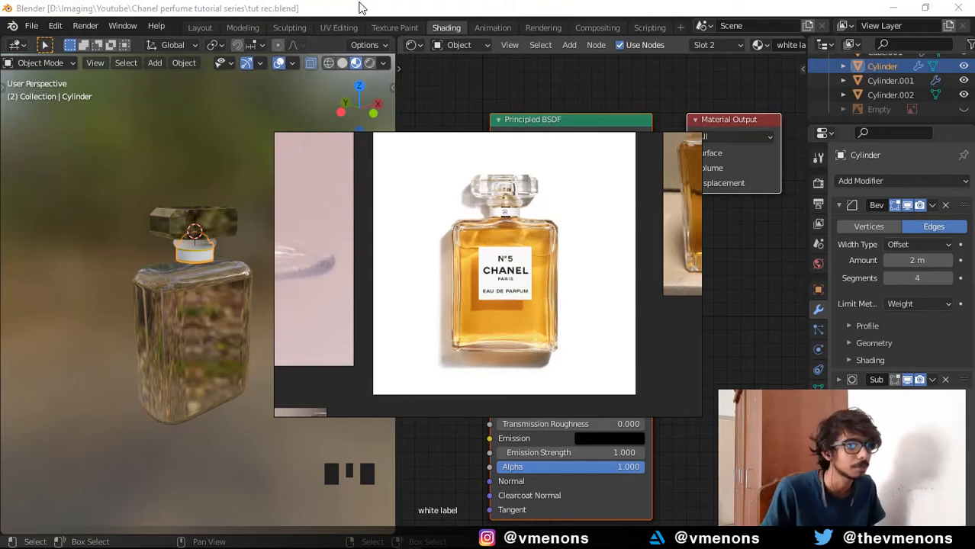
pyautogui.rightClick(236, 274)
pyautogui.keyDown('shift'); pyautogui.moveTo(250, 292); pyautogui.dragTo(256, 292, button='middle'); pyautogui.keyUp('shift')
pyautogui.keyDown('shift'); pyautogui.scroll(-1, 352, 47); pyautogui.keyUp('shift')
pyautogui.click(343, 63)
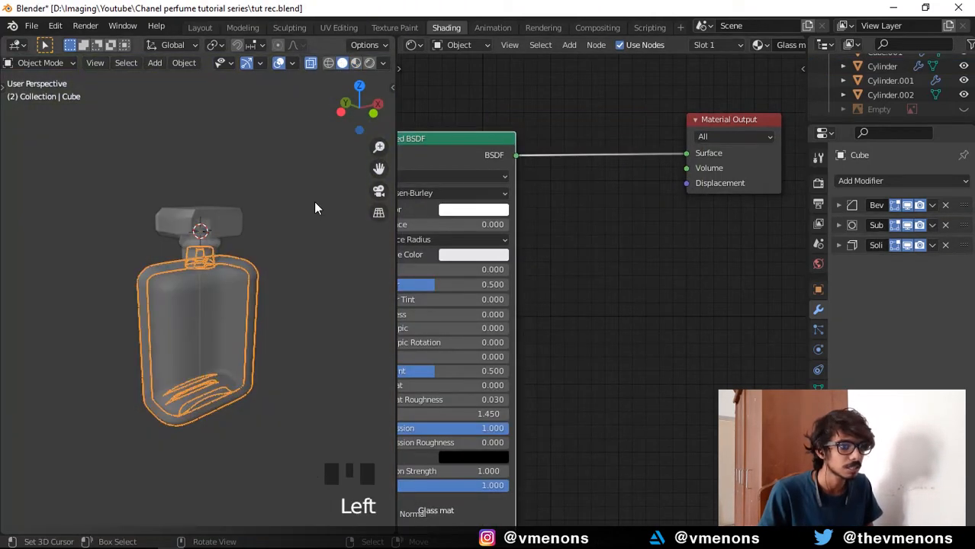
pyautogui.press('KP_1')
pyautogui.press('Tab')
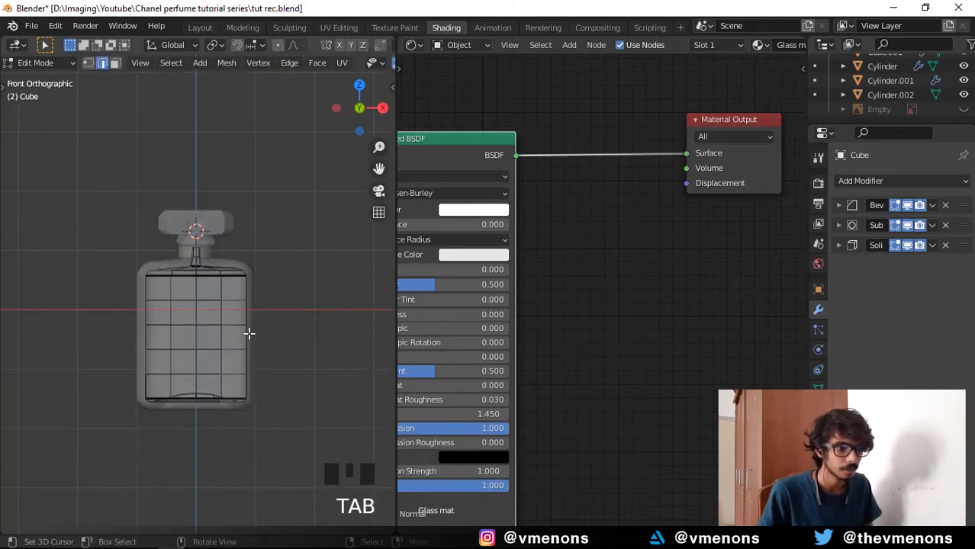
pyautogui.scroll(2, 260, 334)
pyautogui.keyDown('shift'); pyautogui.moveTo(272, 335); pyautogui.dragTo(263, 338, button='middle'); pyautogui.keyUp('shift')
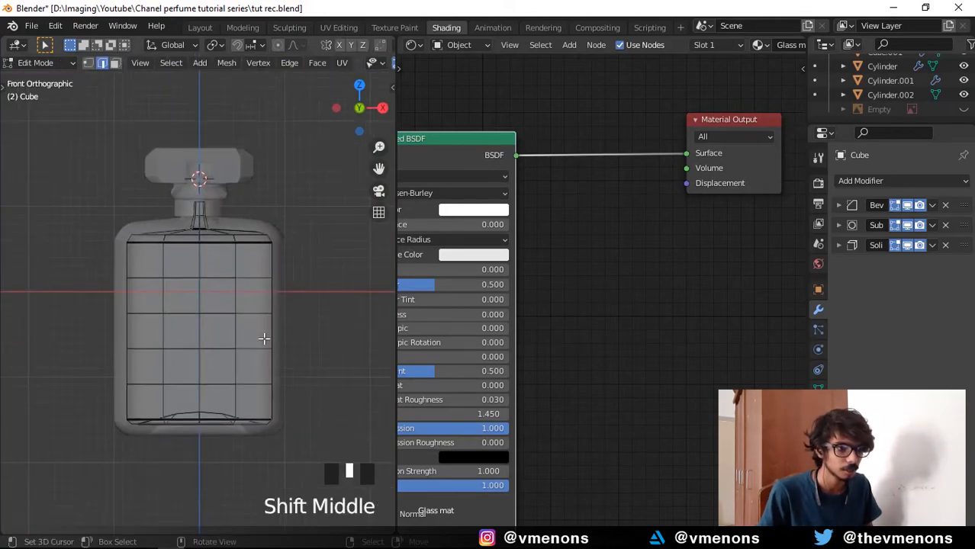
# - Dissolve the four horizontal edge loops across the middle of the glass body and save the blend file
pyautogui.press('2')
pyautogui.keyDown('alt'); pyautogui.rightClick(211, 279); pyautogui.keyUp('alt')
pyautogui.keyDown('alt'); pyautogui.keyDown('shift'); pyautogui.rightClick(218, 313); pyautogui.keyUp('shift'); pyautogui.keyUp('alt')
pyautogui.keyDown('alt'); pyautogui.keyDown('shift'); pyautogui.rightClick(212, 348); pyautogui.keyUp('shift'); pyautogui.keyUp('alt')
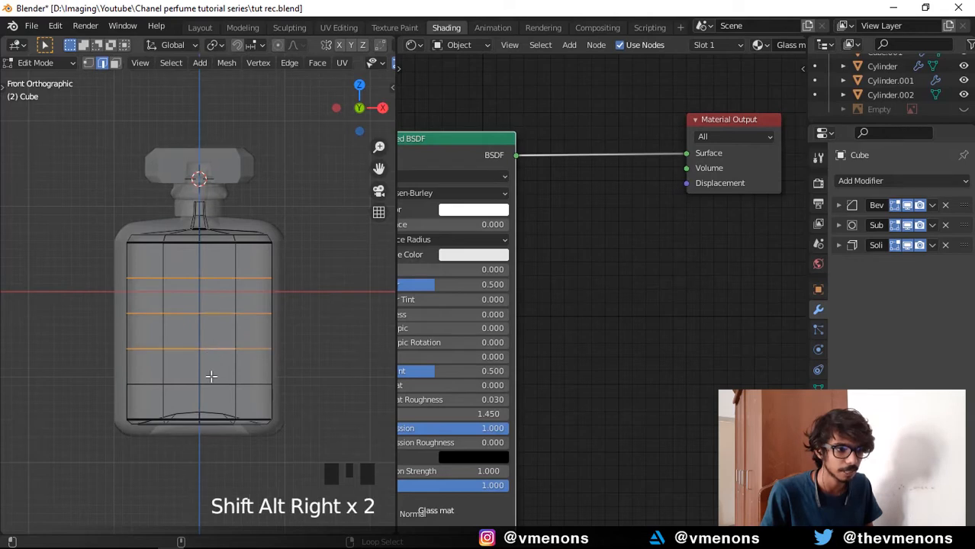
pyautogui.keyDown('alt'); pyautogui.keyDown('shift'); pyautogui.rightClick(212, 377); pyautogui.keyUp('shift'); pyautogui.keyUp('alt')
pyautogui.press('x')
pyautogui.click(208, 381)
pyautogui.keyDown('shift'); pyautogui.moveTo(226, 307); pyautogui.dragTo(253, 320, button='middle'); pyautogui.keyUp('shift')
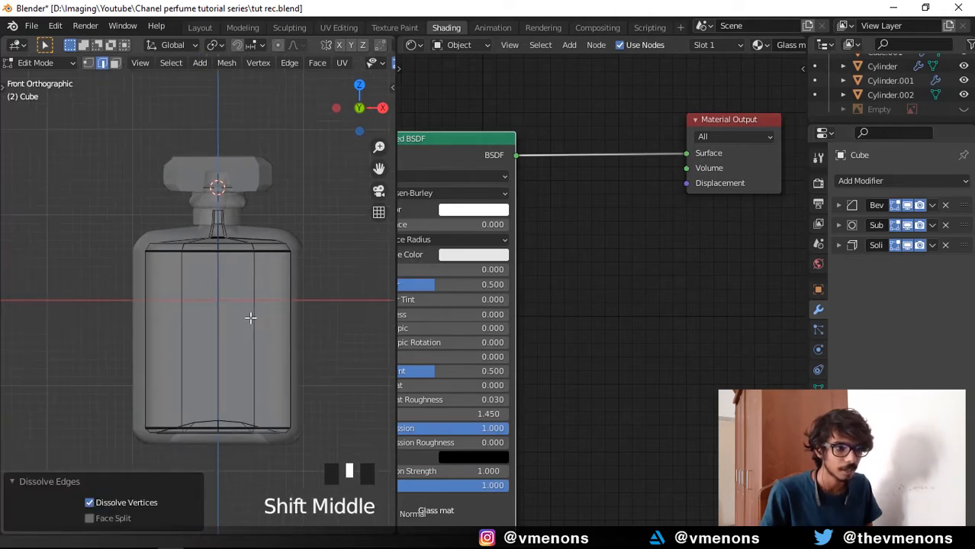
pyautogui.press('Tab')
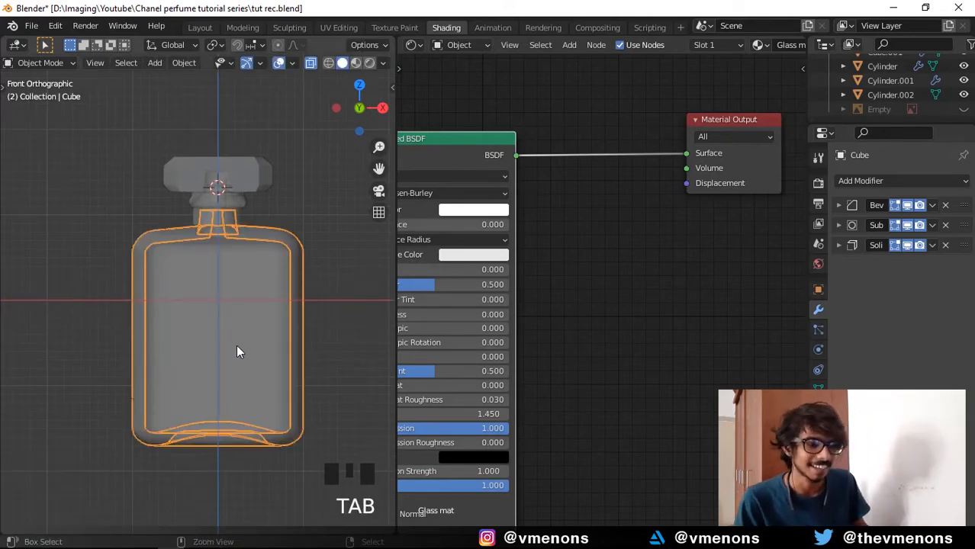
pyautogui.hotkey('ctrl', 's')
# - Add three evenly spaced horizontal loop cuts across the glass body in Edit Mode
pyautogui.keyDown('shift'); pyautogui.moveTo(258, 352); pyautogui.dragTo(237, 334, button='middle'); pyautogui.keyUp('shift')
pyautogui.scroll(1, 243, 351)
pyautogui.press('Tab')
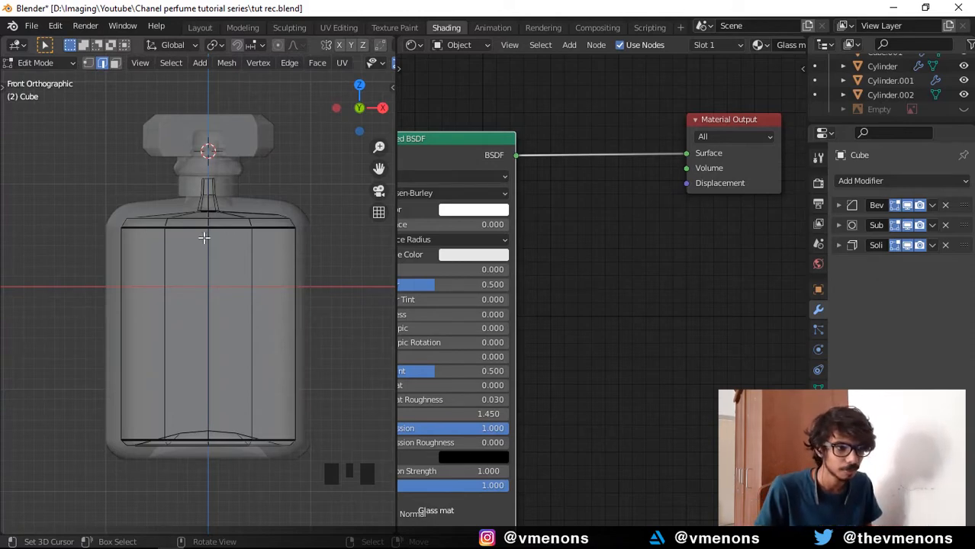
pyautogui.hotkey('ctrl', 'r')
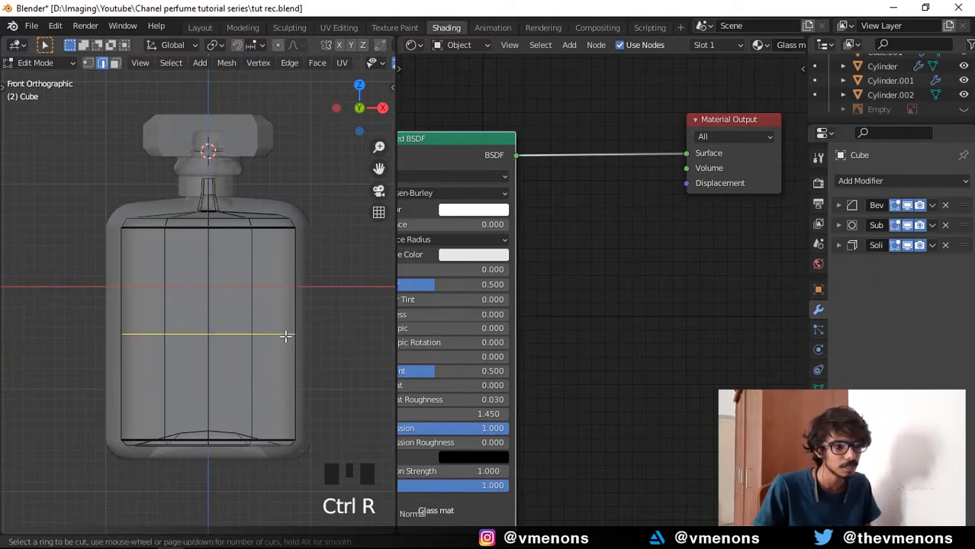
pyautogui.scroll(1, 285, 335)
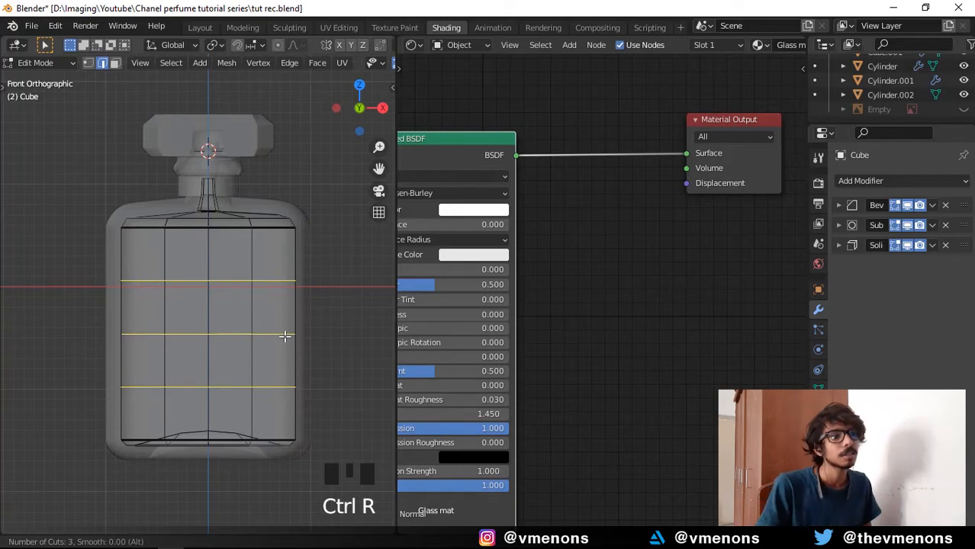
pyautogui.click(286, 336)
pyautogui.click(285, 336)
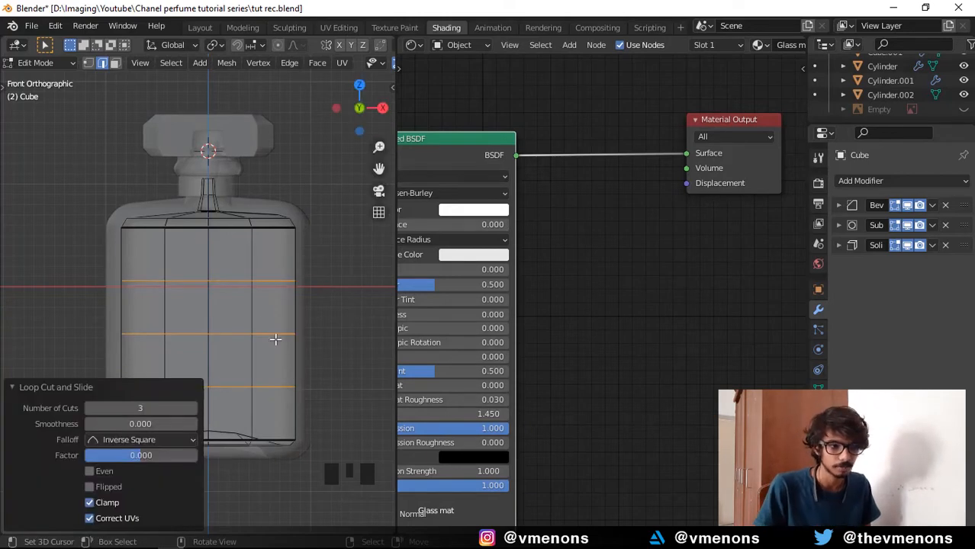
pyautogui.scroll(-1, 276, 339)
pyautogui.keyDown('shift'); pyautogui.moveTo(263, 338); pyautogui.dragTo(275, 331, button='middle'); pyautogui.keyUp('shift')
pyautogui.scroll(1, 305, 364)
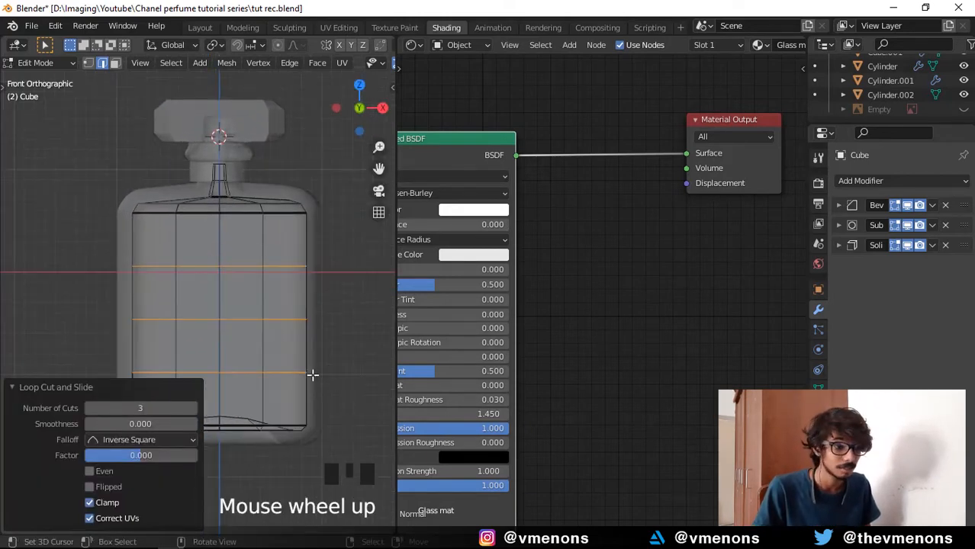
# - Duplicate all the glass body's faces below the shoulder in place and separate the copy into its own object
pyautogui.press('3')
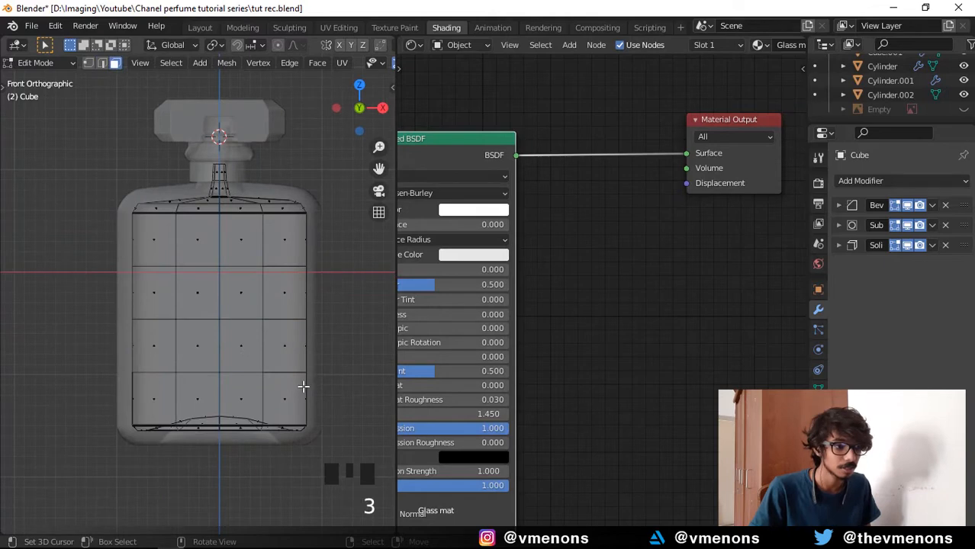
pyautogui.click(323, 458)
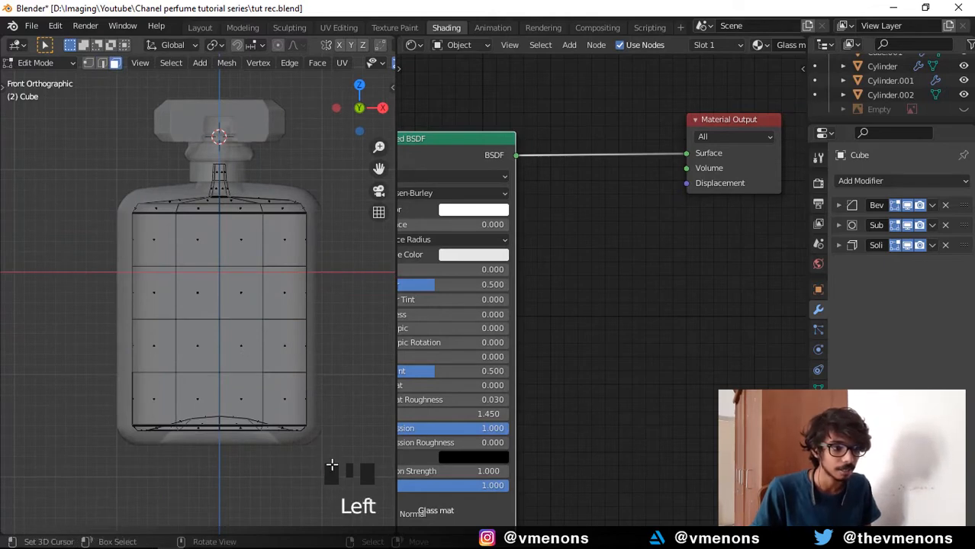
pyautogui.keyDown('shift'); pyautogui.moveTo(248, 421); pyautogui.dragTo(272, 429, button='middle'); pyautogui.keyUp('shift')
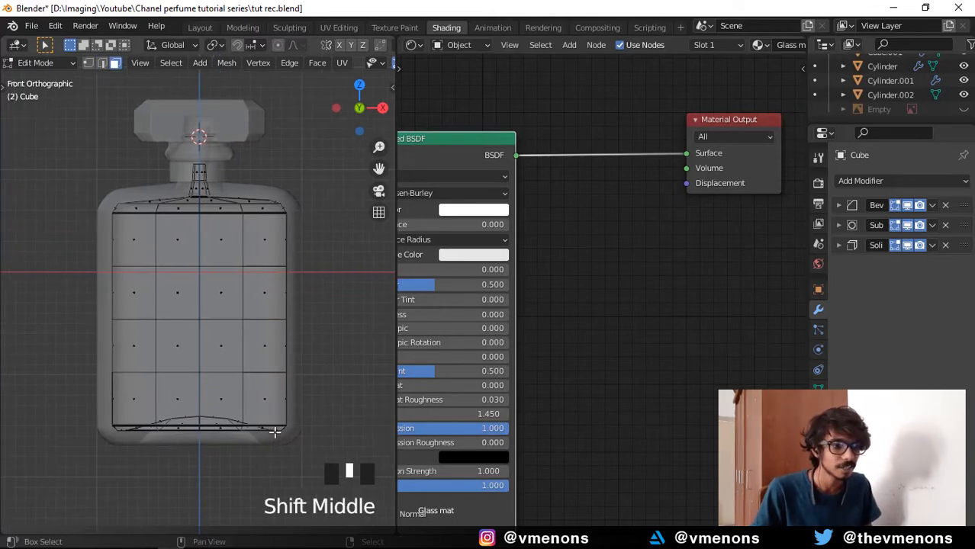
pyautogui.moveTo(321, 465); pyautogui.dragTo(75, 218)
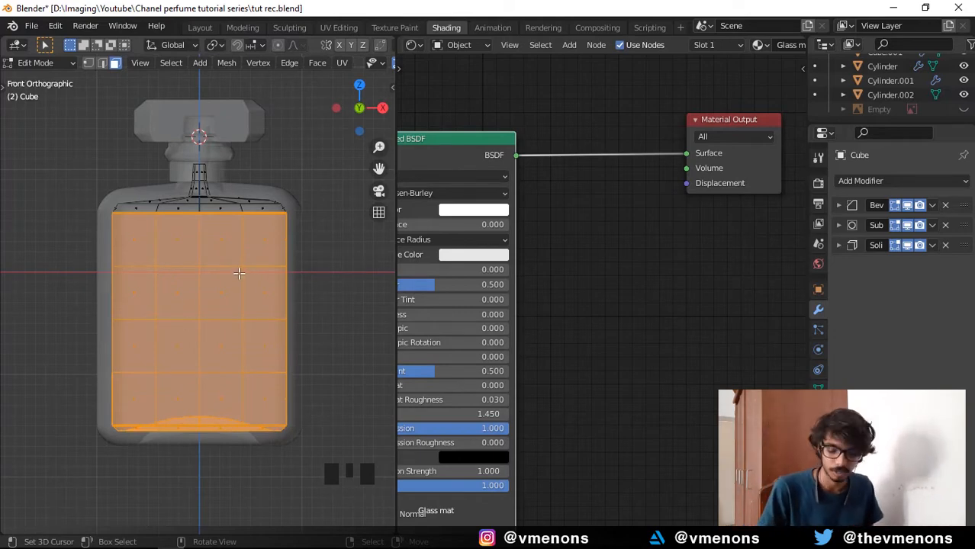
pyautogui.hotkey('shift', 'd')
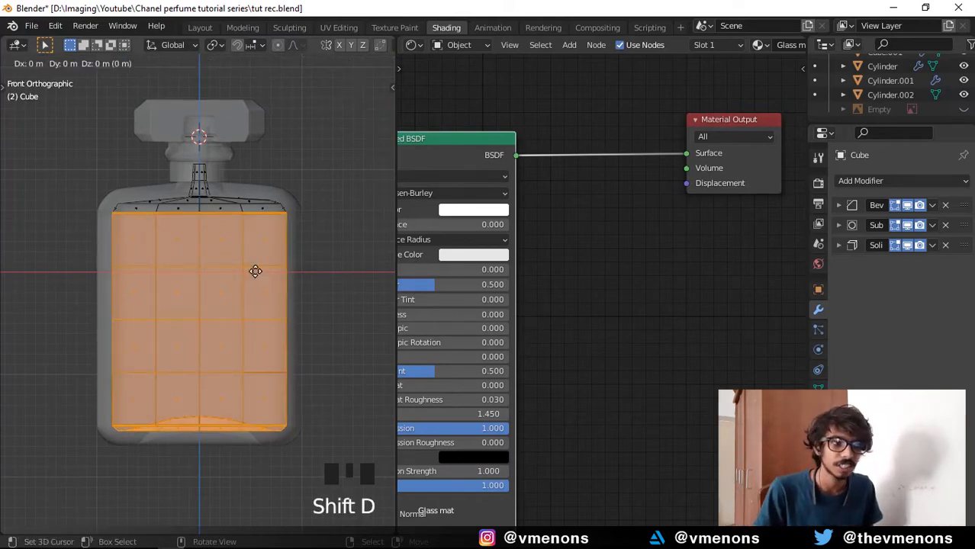
pyautogui.rightClick(255, 270)
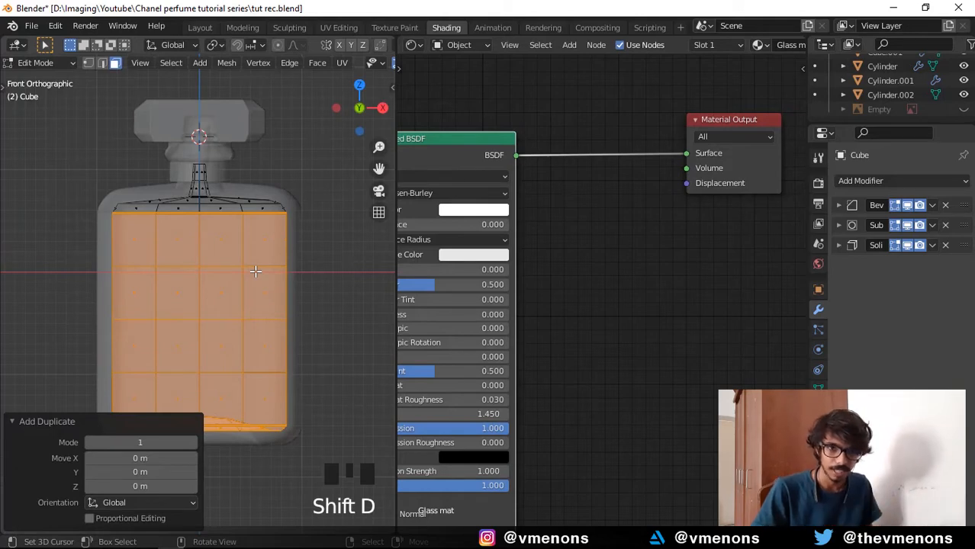
pyautogui.press('p')
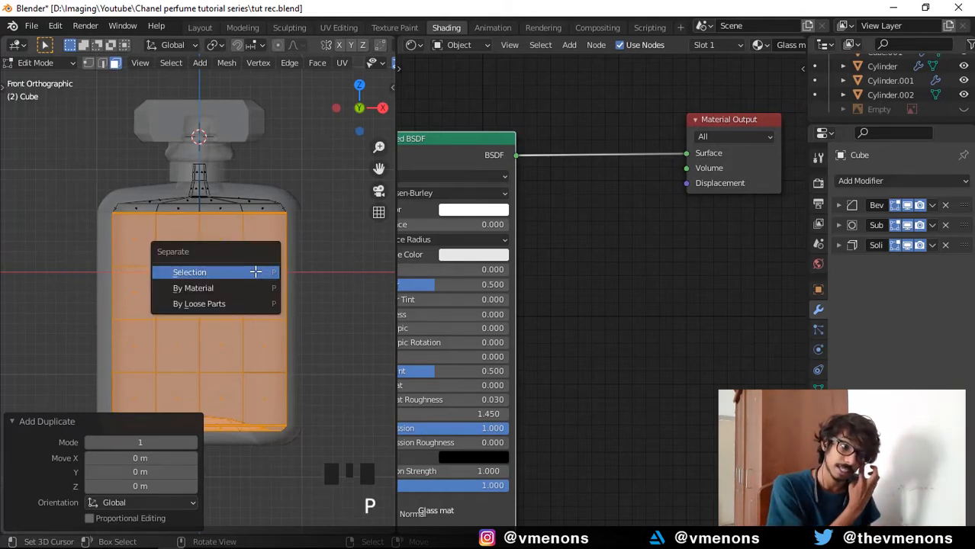
pyautogui.click(255, 273)
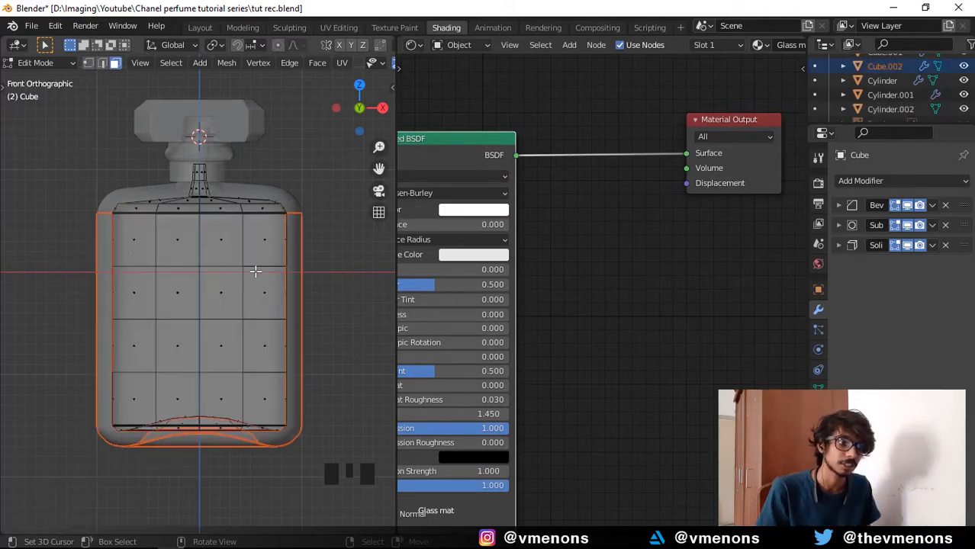
pyautogui.press('Tab')
# - Select the separated inner shell and remove its Solidify modifier
pyautogui.rightClick(289, 275)
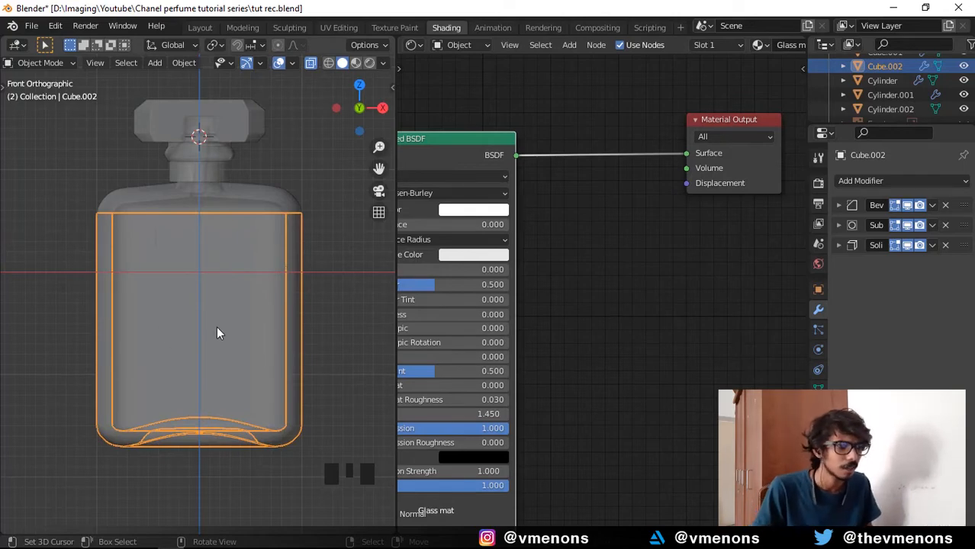
pyautogui.scroll(1, 217, 328)
pyautogui.keyDown('shift'); pyautogui.moveTo(267, 328); pyautogui.dragTo(261, 329, button='middle'); pyautogui.keyUp('shift')
pyautogui.keyDown('shift'); pyautogui.moveTo(208, 304); pyautogui.dragTo(257, 327, button='middle'); pyautogui.keyUp('shift')
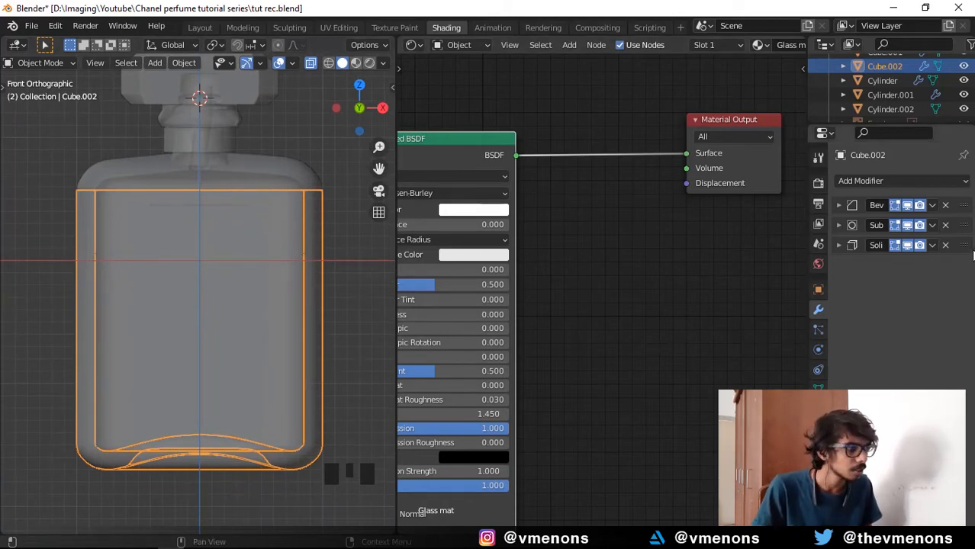
pyautogui.click(946, 246)
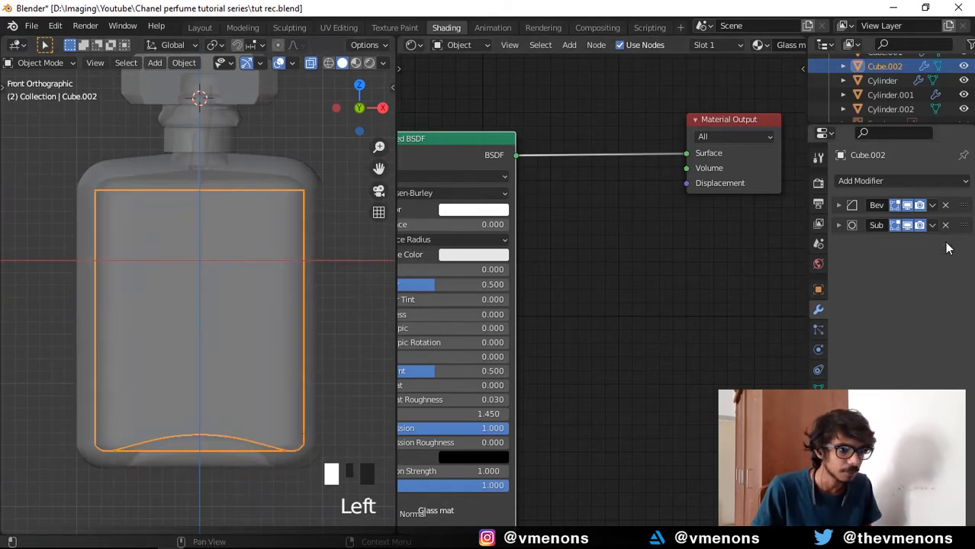
# - Isolate the inner shell in Local View and enter Edit Mode with vertex selection, facing its open top
pyautogui.scroll(1, 341, 374)
pyautogui.keyDown('shift'); pyautogui.moveTo(337, 364); pyautogui.dragTo(249, 278, button='middle'); pyautogui.keyUp('shift')
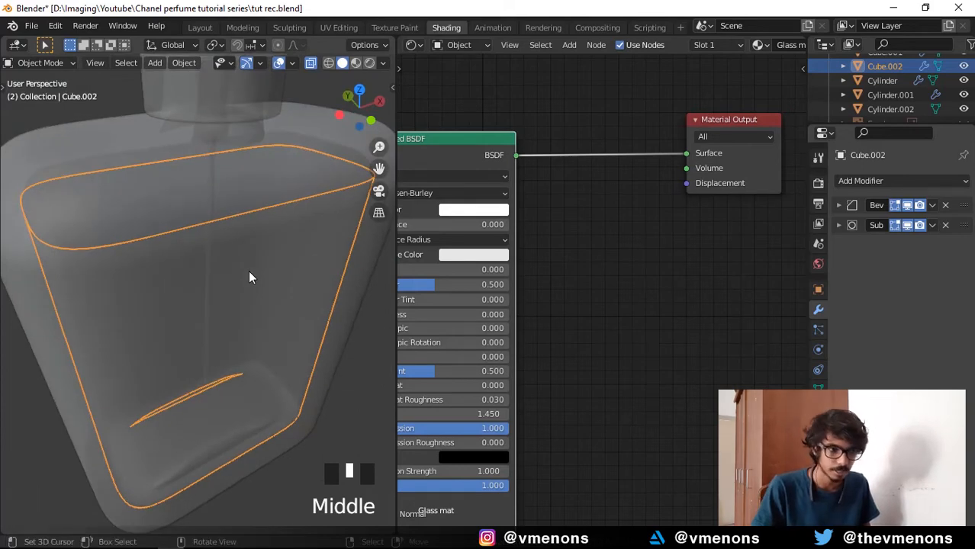
pyautogui.press('/')
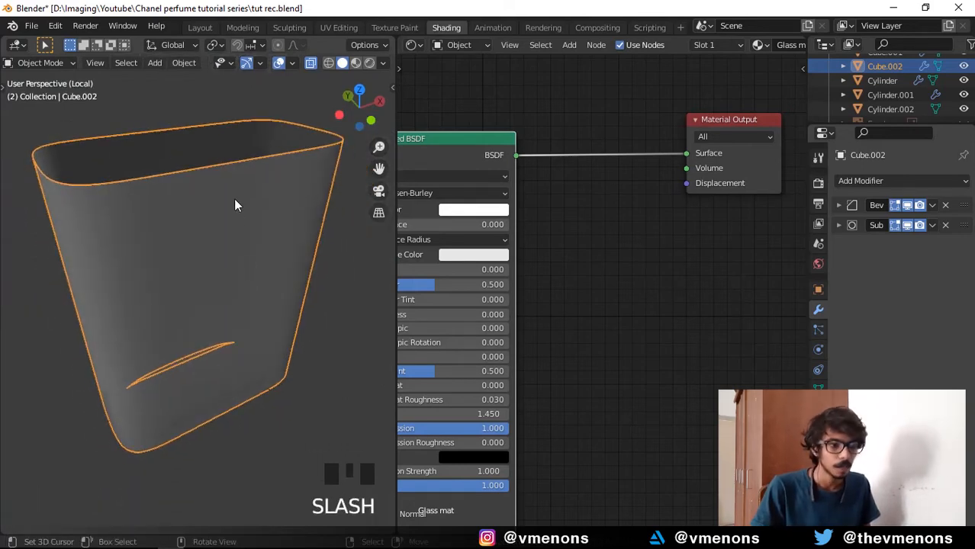
pyautogui.press('Tab')
pyautogui.keyDown('shift'); pyautogui.moveTo(235, 202); pyautogui.dragTo(153, 288, button='middle'); pyautogui.keyUp('shift')
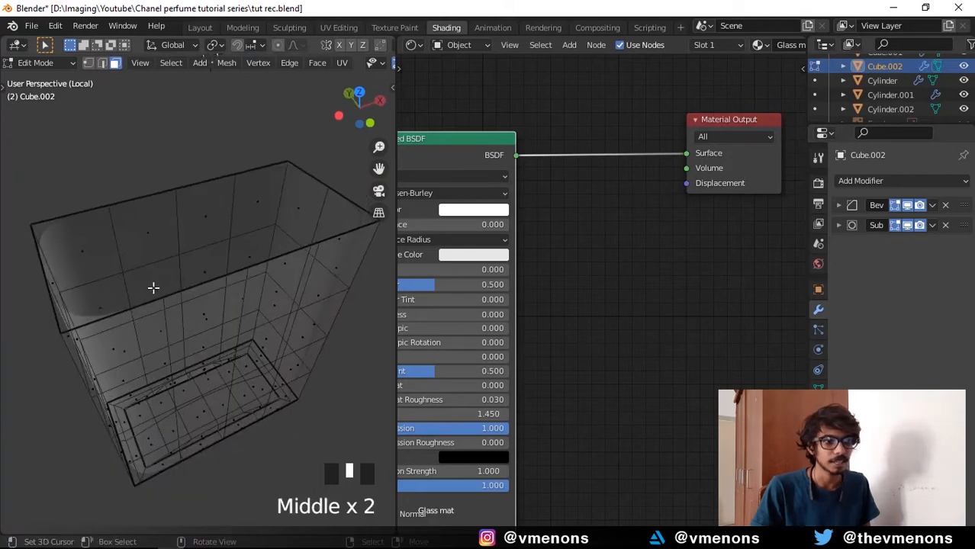
pyautogui.keyDown('shift'); pyautogui.moveTo(163, 249); pyautogui.dragTo(176, 226, button='middle'); pyautogui.keyUp('shift')
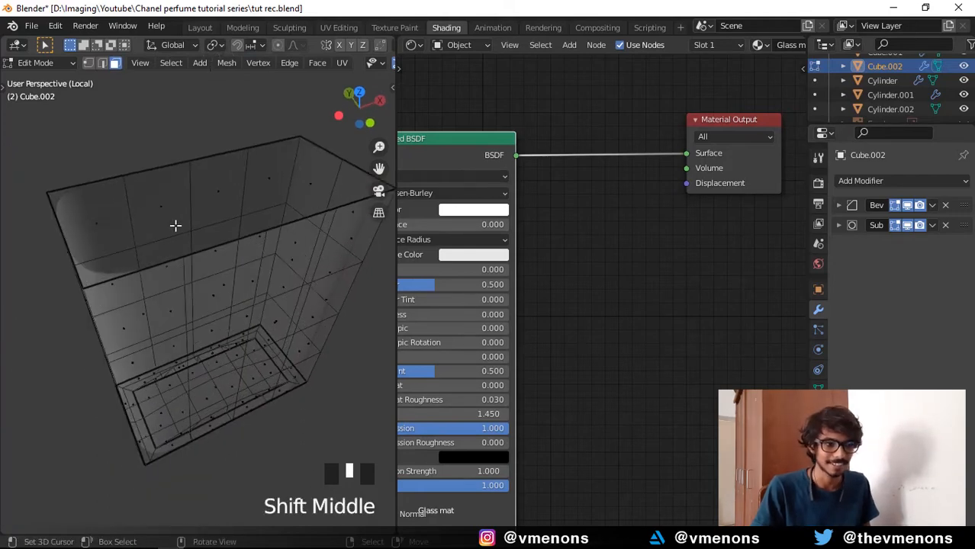
pyautogui.press('1')
pyautogui.moveTo(198, 278)
pyautogui.mouseDown(button='middle')
pyautogui.moveTo(176, 303)
pyautogui.moveTo(218, 285)
pyautogui.mouseUp(button='middle')
pyautogui.scroll(1, 200, 289)
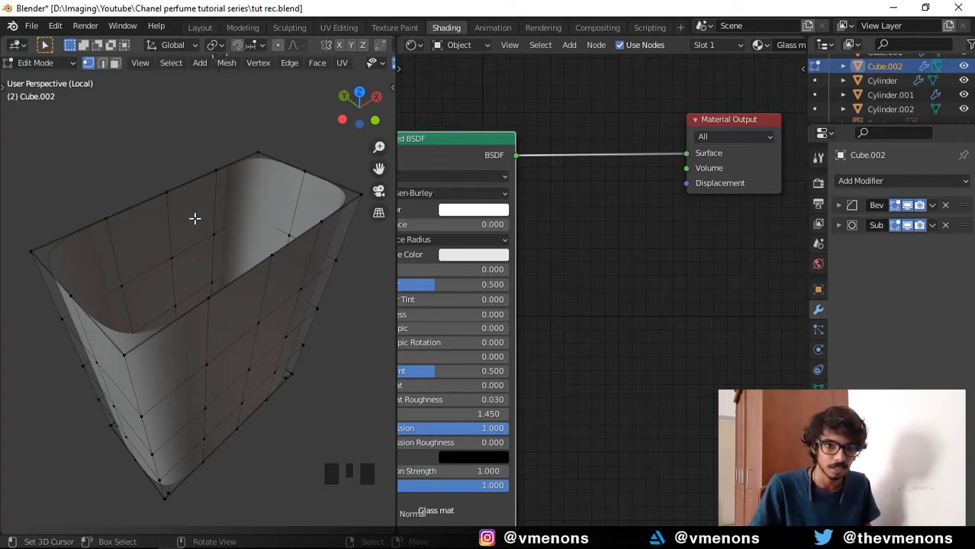
# - Join the middle vertices of the open rim's two short sides with an edge
pyautogui.rightClick(69, 300)
pyautogui.keyDown('shift'); pyautogui.rightClick(313, 164); pyautogui.keyUp('shift')
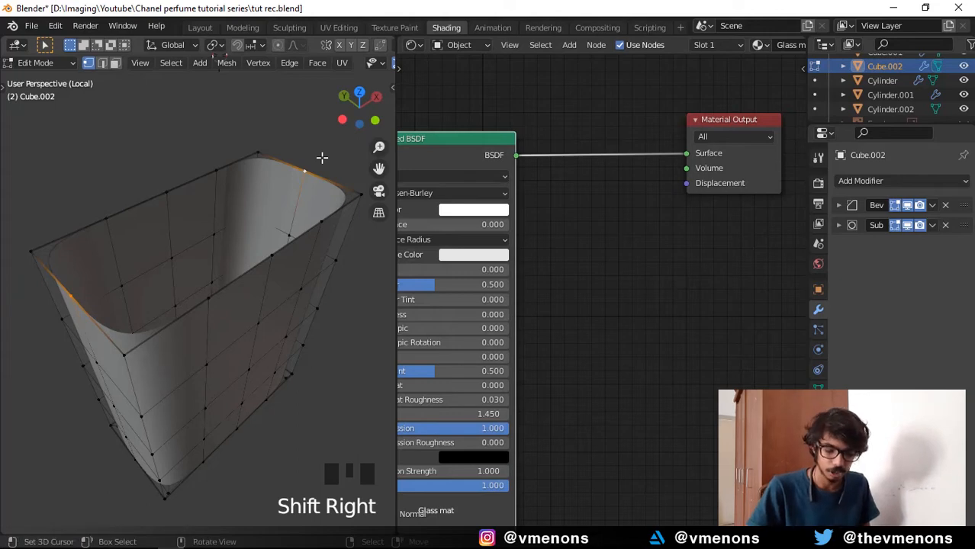
pyautogui.press('f')
pyautogui.moveTo(246, 233); pyautogui.dragTo(124, 230, button='middle')
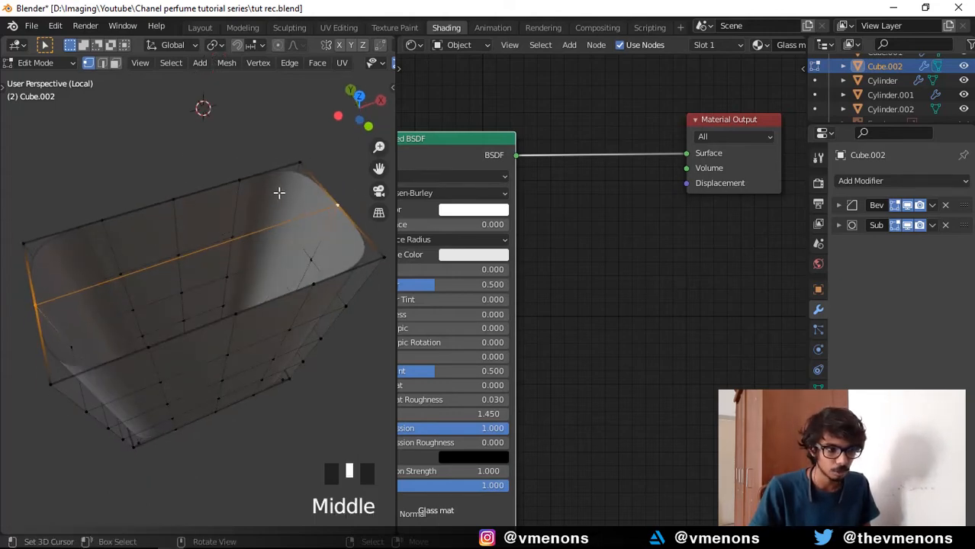
pyautogui.press('e')
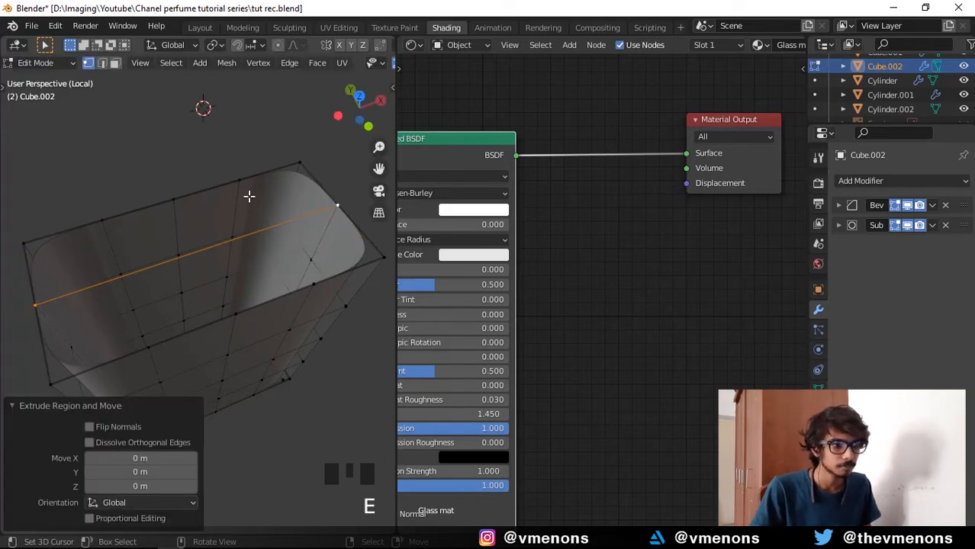
pyautogui.hotkey('ctrl', 'z')
pyautogui.press('w')
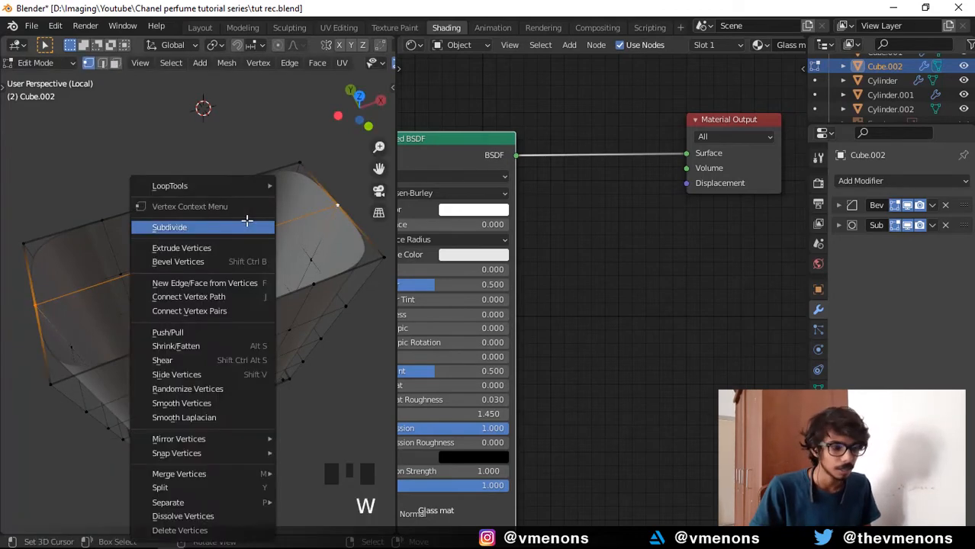
pyautogui.hotkey('ctrl', 'z')
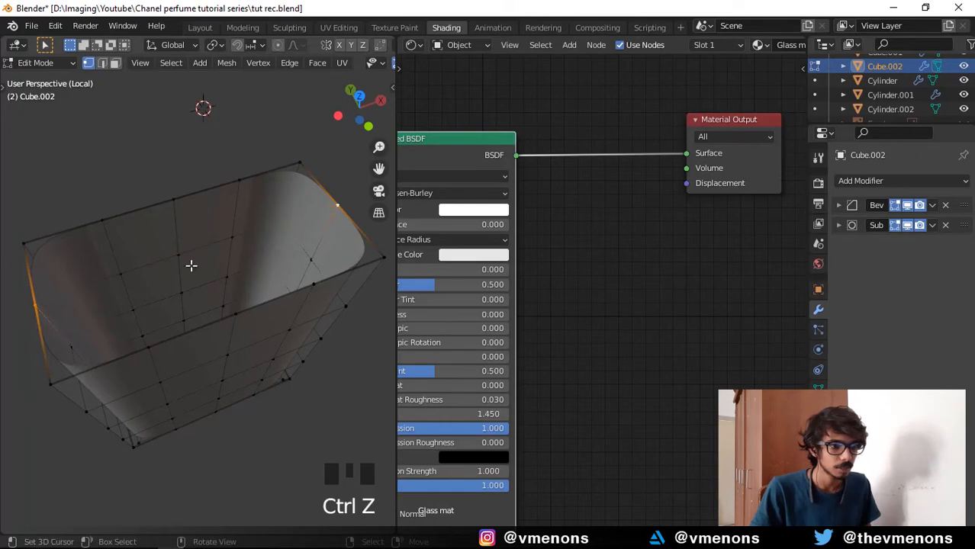
pyautogui.press('f')
# - Subdivide the new edge across the open rim with 3 cuts
pyautogui.press('w')
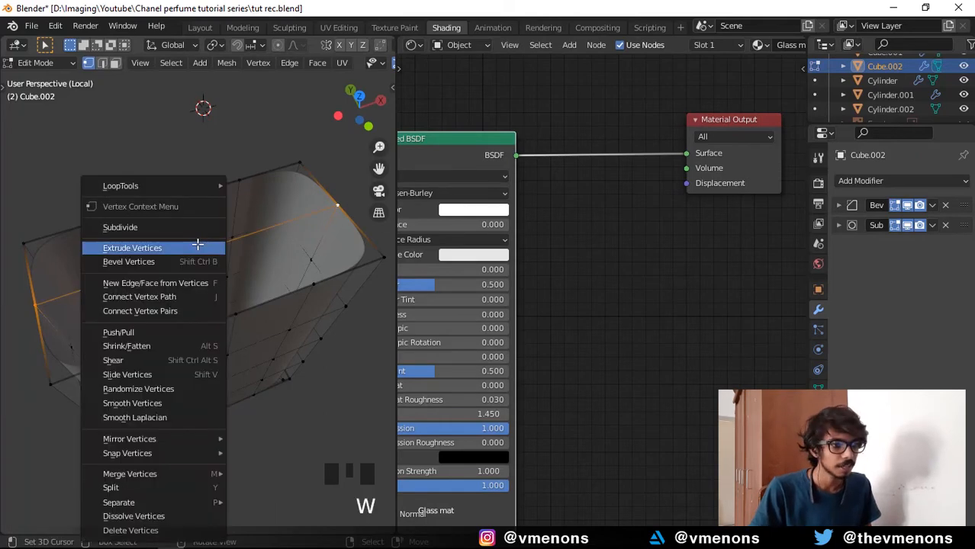
pyautogui.click(160, 228)
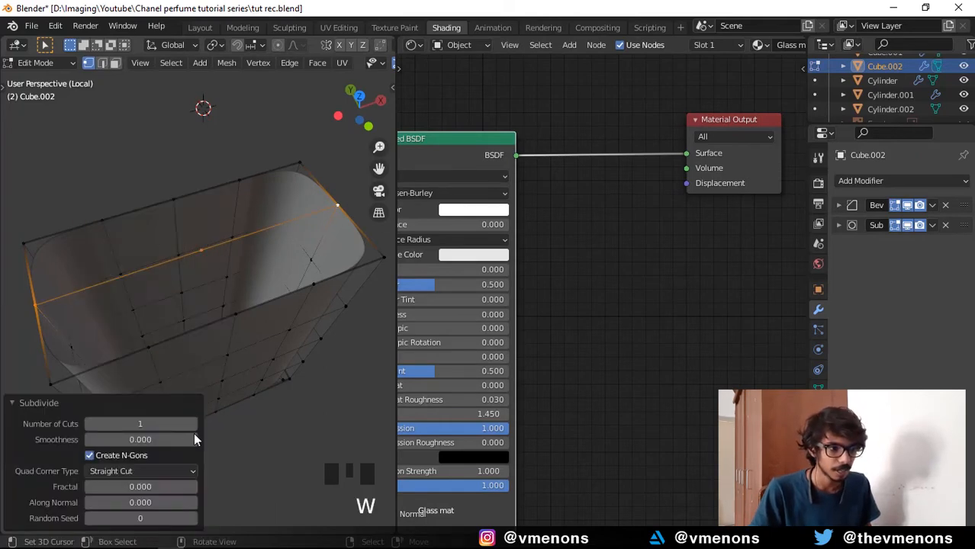
pyautogui.click(196, 425)
pyautogui.click(196, 425)
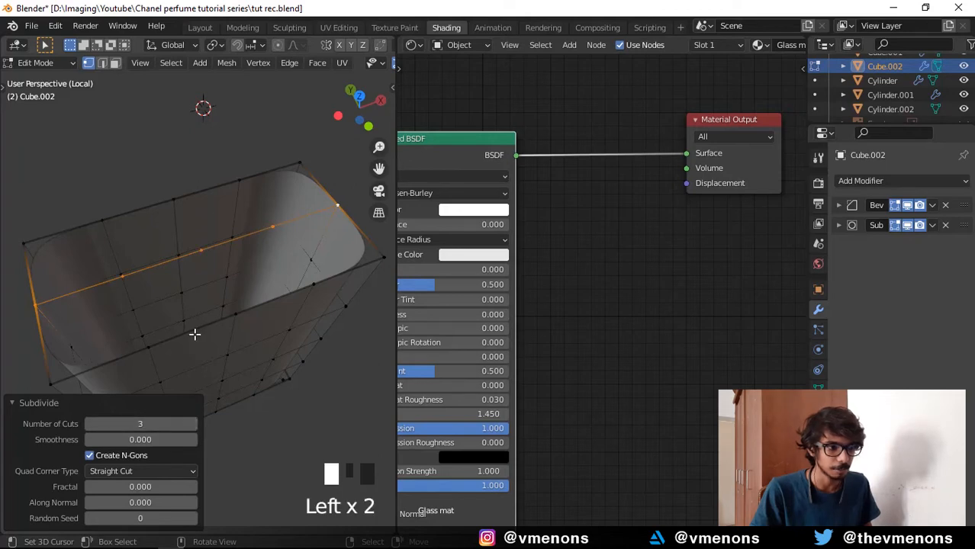
# - Fill the first corner of the open top's front row with a four-vertex face, using the divided middle edge
pyautogui.moveTo(193, 333); pyautogui.dragTo(168, 312, button='middle')
pyautogui.press('Tab')
pyautogui.press('Tab')
pyautogui.scroll(2, 167, 313)
pyautogui.rightClick(115, 316)
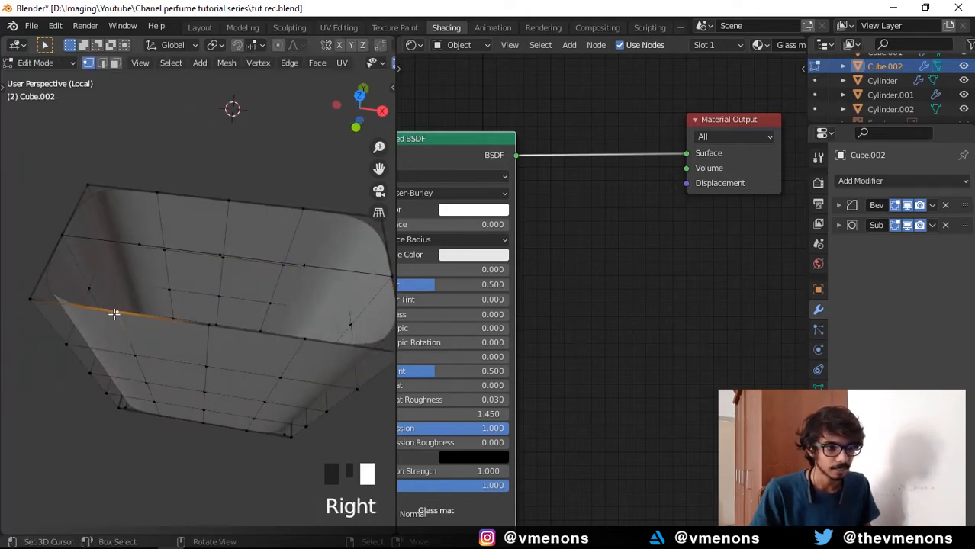
pyautogui.keyDown('shift'); pyautogui.rightClick(29, 299); pyautogui.keyUp('shift')
pyautogui.keyDown('shift'); pyautogui.rightClick(48, 235); pyautogui.keyUp('shift')
pyautogui.keyDown('shift'); pyautogui.rightClick(141, 243); pyautogui.keyUp('shift')
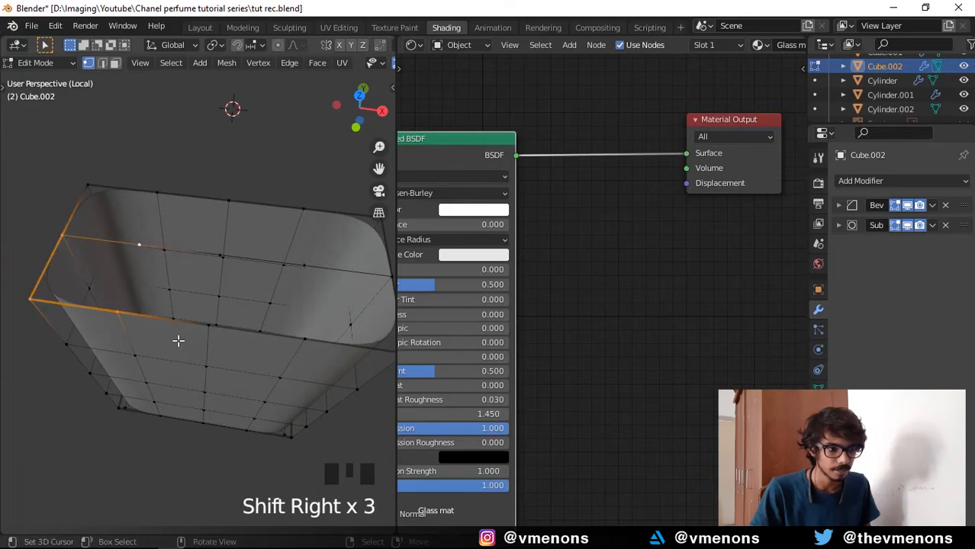
pyautogui.moveTo(179, 340); pyautogui.dragTo(132, 315, button='middle')
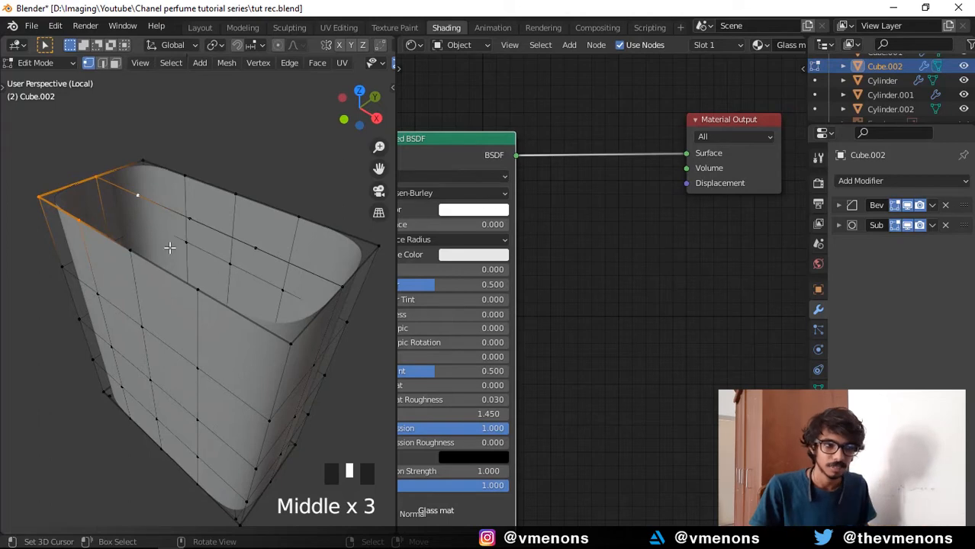
pyautogui.moveTo(148, 275); pyautogui.dragTo(141, 208, button='middle')
pyautogui.scroll(2, 181, 298)
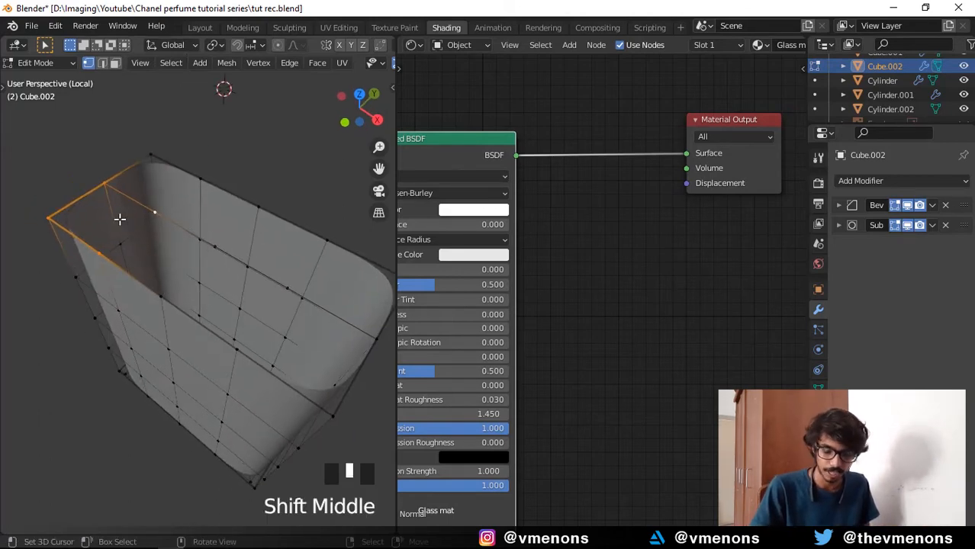
pyautogui.press('f')
# - Fill the second face of the front row, between the first corner face and the rim's middle vertices
pyautogui.moveTo(135, 261)
pyautogui.mouseDown(button='middle')
pyautogui.moveTo(163, 279)
pyautogui.moveTo(122, 261)
pyautogui.mouseUp(button='middle')
pyautogui.rightClick(111, 261)
pyautogui.keyDown('shift'); pyautogui.rightClick(219, 239); pyautogui.keyUp('shift')
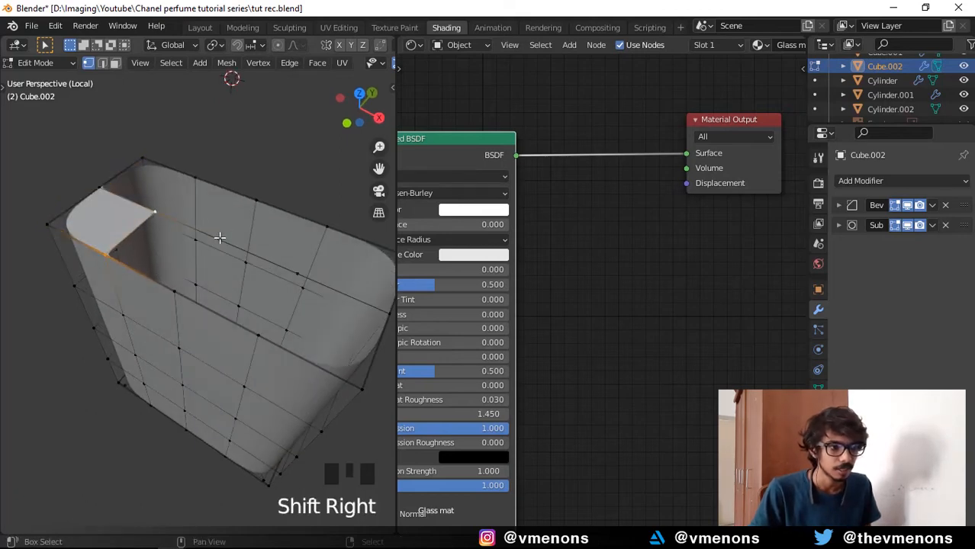
pyautogui.keyDown('shift'); pyautogui.rightClick(161, 282); pyautogui.keyUp('shift')
pyautogui.keyDown('shift'); pyautogui.rightClick(177, 292); pyautogui.keyUp('shift')
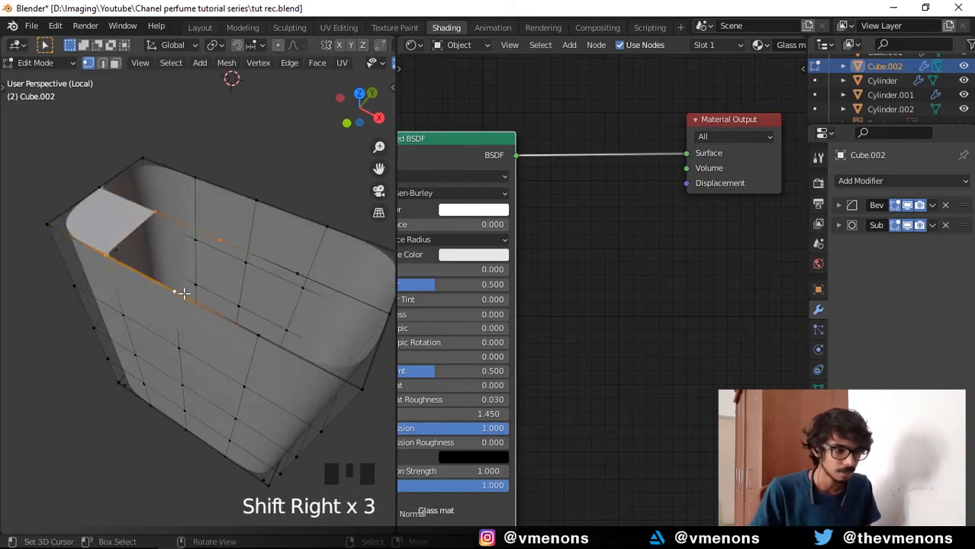
pyautogui.keyDown('shift'); pyautogui.moveTo(181, 290); pyautogui.dragTo(146, 287, button='middle'); pyautogui.keyUp('shift')
# - Fill the third face of the front row, extending the cap toward the opposite short side
pyautogui.rightClick(144, 287)
pyautogui.keyDown('shift'); pyautogui.rightClick(178, 237); pyautogui.keyUp('shift')
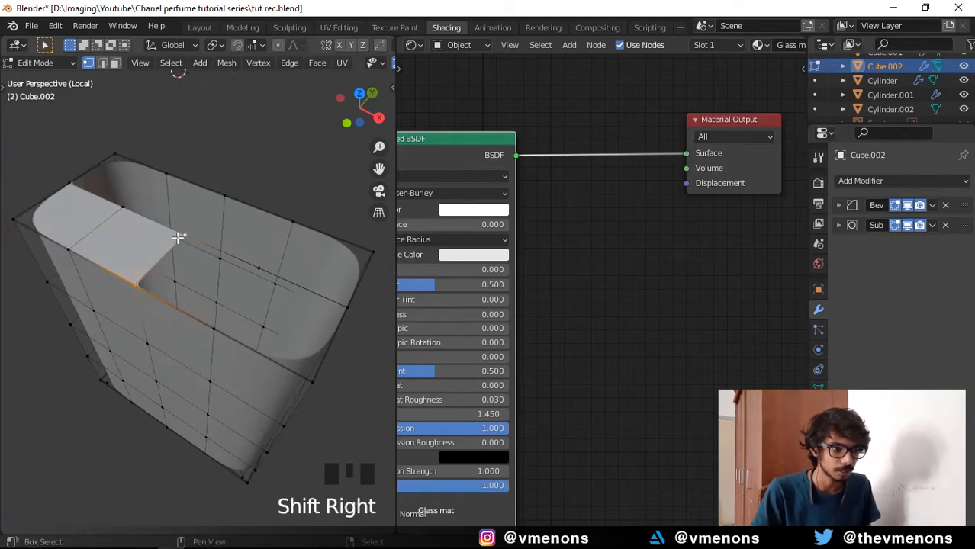
pyautogui.keyDown('shift'); pyautogui.rightClick(260, 267); pyautogui.keyUp('shift')
pyautogui.keyDown('shift'); pyautogui.rightClick(214, 333); pyautogui.keyUp('shift')
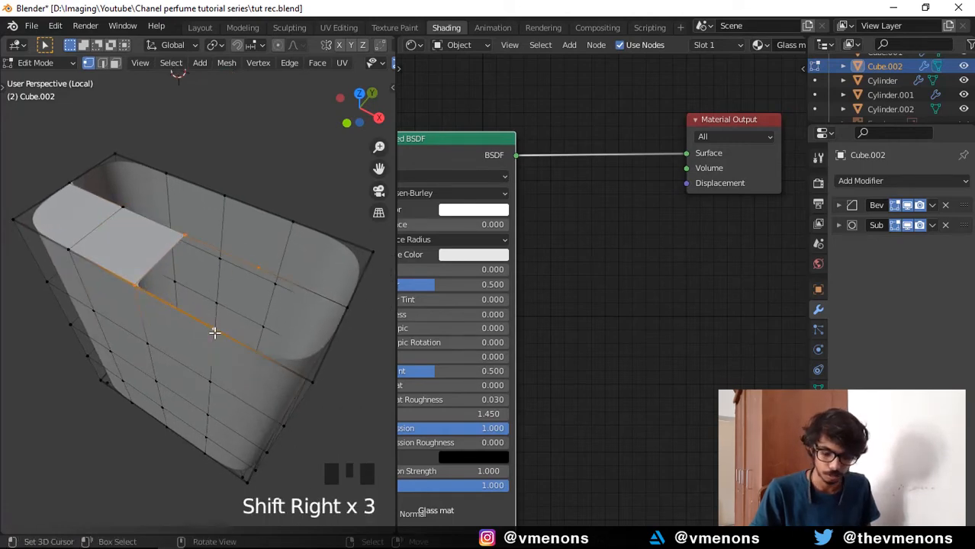
pyautogui.keyDown('shift'); pyautogui.moveTo(214, 333); pyautogui.dragTo(72, 286, button='middle'); pyautogui.keyUp('shift')
# - Close the front row by filling its last corner face at the opposite short side
pyautogui.rightClick(57, 281)
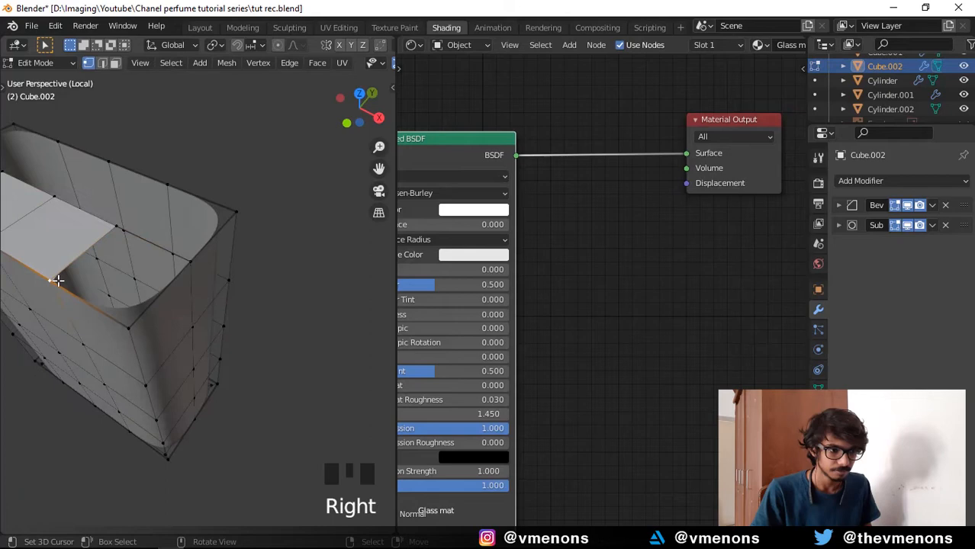
pyautogui.keyDown('shift'); pyautogui.rightClick(118, 228); pyautogui.keyUp('shift')
pyautogui.keyDown('shift'); pyautogui.rightClick(125, 321); pyautogui.keyUp('shift')
pyautogui.keyDown('shift'); pyautogui.rightClick(159, 321); pyautogui.keyUp('shift')
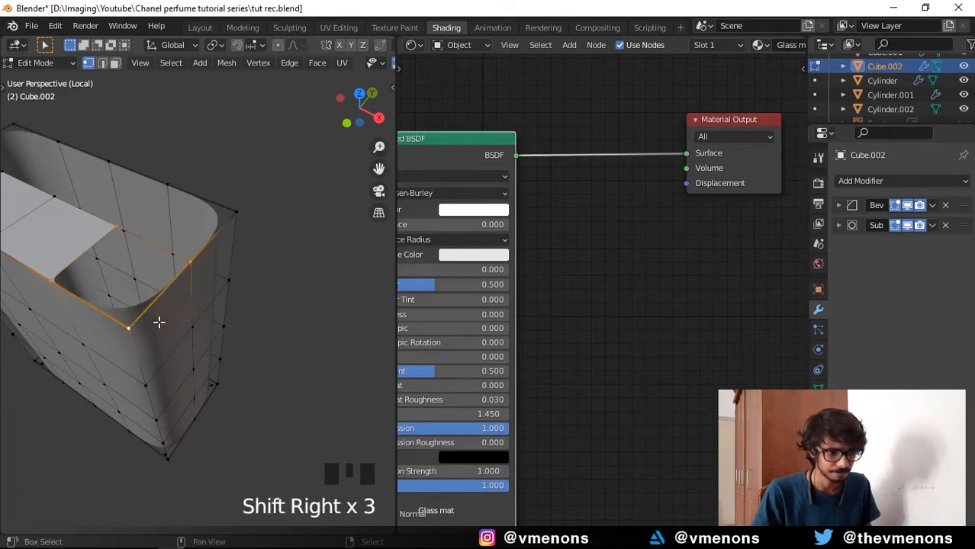
pyautogui.press('f')
# - Fill the back row's corner face directly behind the front row's last corner face
pyautogui.keyDown('shift'); pyautogui.moveTo(183, 320); pyautogui.dragTo(251, 393, button='middle'); pyautogui.keyUp('shift')
pyautogui.rightClick(306, 390)
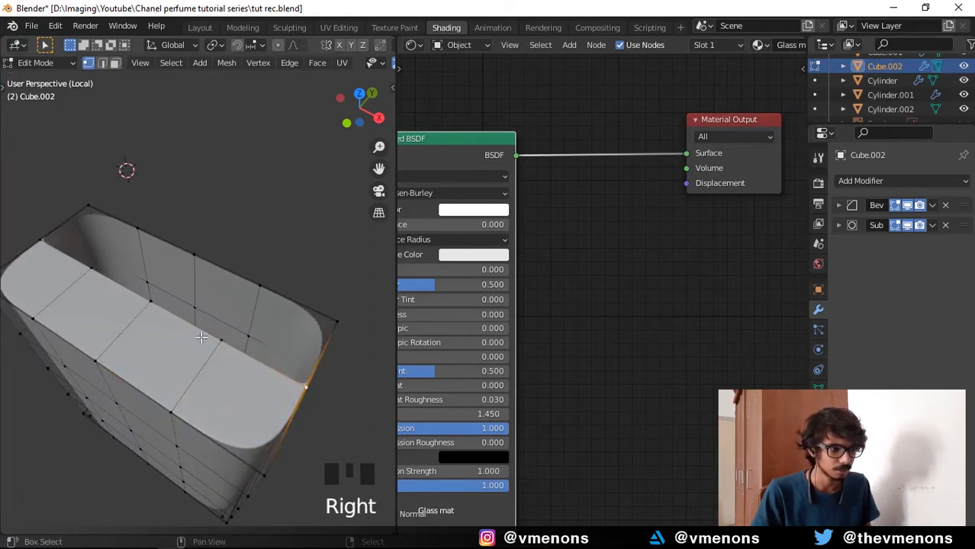
pyautogui.keyDown('shift'); pyautogui.rightClick(256, 294); pyautogui.keyUp('shift')
pyautogui.keyDown('shift'); pyautogui.rightClick(347, 318); pyautogui.keyUp('shift')
pyautogui.keyDown('shift'); pyautogui.rightClick(354, 318); pyautogui.keyUp('shift')
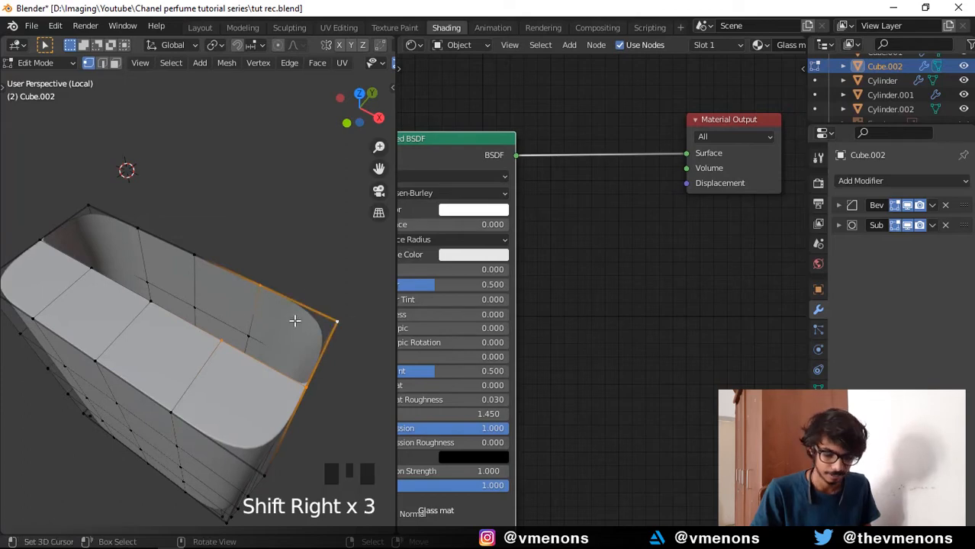
pyautogui.keyDown('shift'); pyautogui.moveTo(296, 319); pyautogui.dragTo(368, 318, button='middle'); pyautogui.keyUp('shift')
# - Fill the back row's second face, adjoining the filled rear corner face
pyautogui.rightClick(260, 332)
pyautogui.keyDown('shift'); pyautogui.rightClick(187, 301); pyautogui.keyUp('shift')
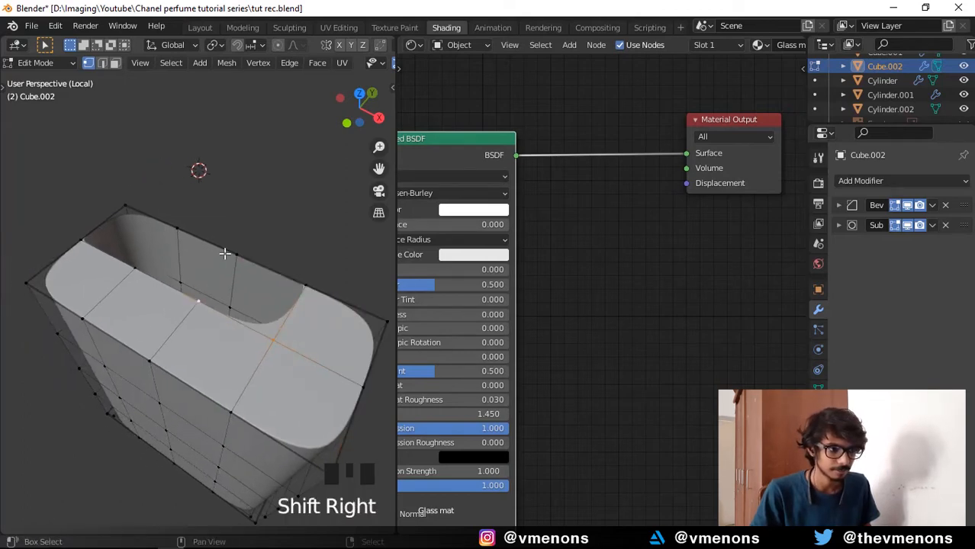
pyautogui.keyDown('shift'); pyautogui.rightClick(226, 254); pyautogui.keyUp('shift')
pyautogui.keyDown('shift'); pyautogui.rightClick(313, 269); pyautogui.keyUp('shift')
pyautogui.press('f')
# - Fill the back row's third face, leaving only the final rear corner open
pyautogui.rightClick(226, 314)
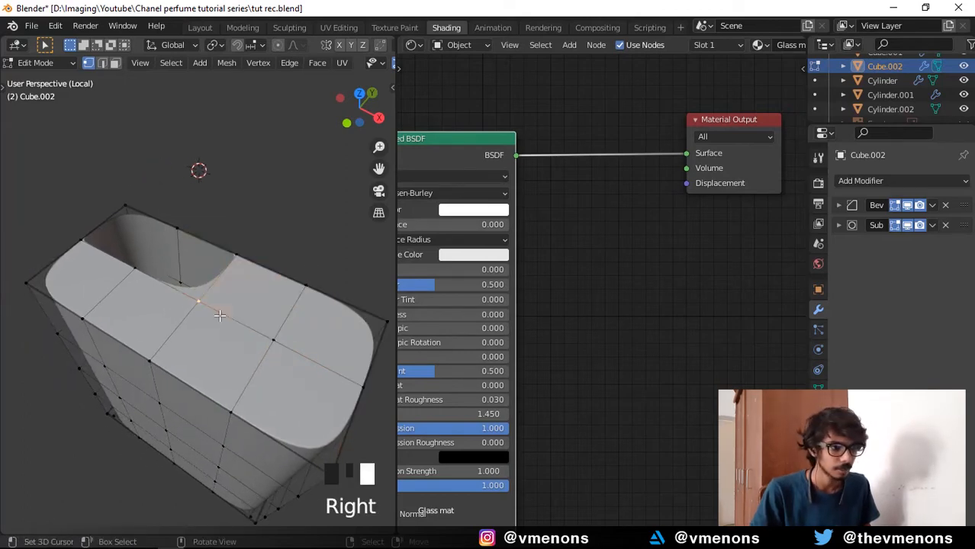
pyautogui.keyDown('shift'); pyautogui.rightClick(135, 268); pyautogui.keyUp('shift')
pyautogui.keyDown('shift'); pyautogui.rightClick(183, 223); pyautogui.keyUp('shift')
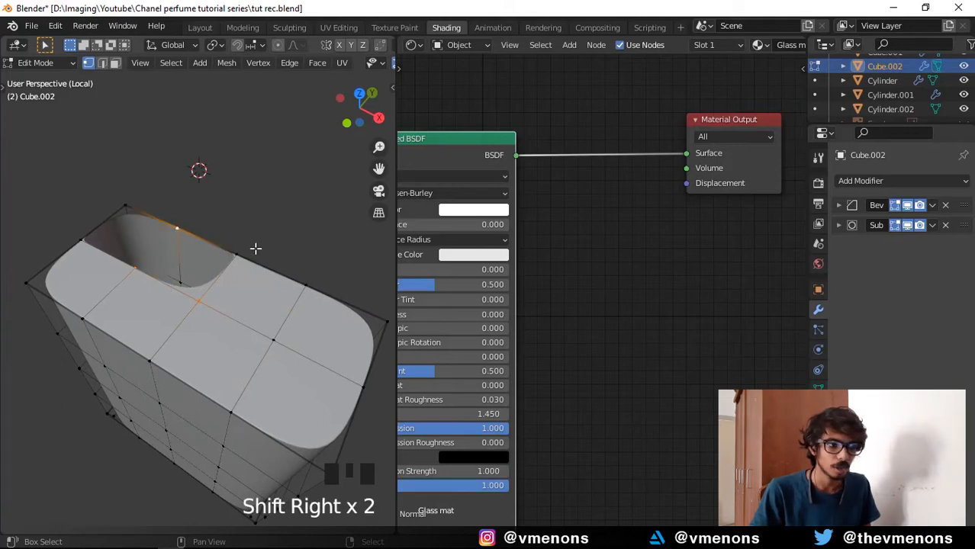
pyautogui.keyDown('shift'); pyautogui.rightClick(245, 244); pyautogui.keyUp('shift')
pyautogui.press('f')
# - Fill the last open rear corner to close the shell's top completely
pyautogui.keyDown('shift'); pyautogui.moveTo(176, 276); pyautogui.dragTo(252, 299, button='middle'); pyautogui.keyUp('shift')
pyautogui.scroll(2, 229, 269)
pyautogui.rightClick(190, 290)
pyautogui.keyDown('shift'); pyautogui.rightClick(128, 254); pyautogui.keyUp('shift')
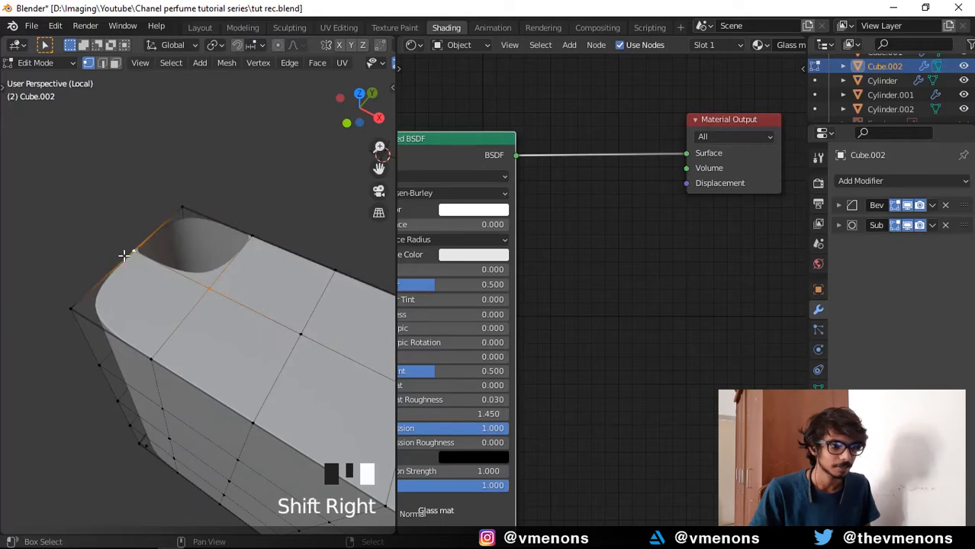
pyautogui.keyDown('shift'); pyautogui.rightClick(191, 200); pyautogui.keyUp('shift')
pyautogui.keyDown('shift'); pyautogui.rightClick(257, 236); pyautogui.keyUp('shift')
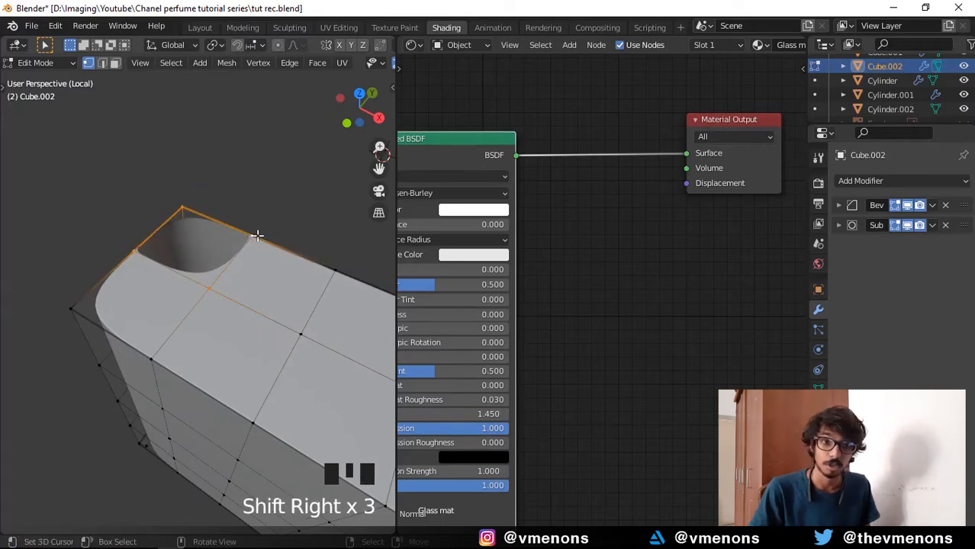
pyautogui.press('f')
# - Leave Edit Mode and examine the capped liquid mesh's top surface and edges up close
pyautogui.keyDown('shift'); pyautogui.moveTo(257, 235); pyautogui.dragTo(246, 278, button='middle'); pyautogui.keyUp('shift')
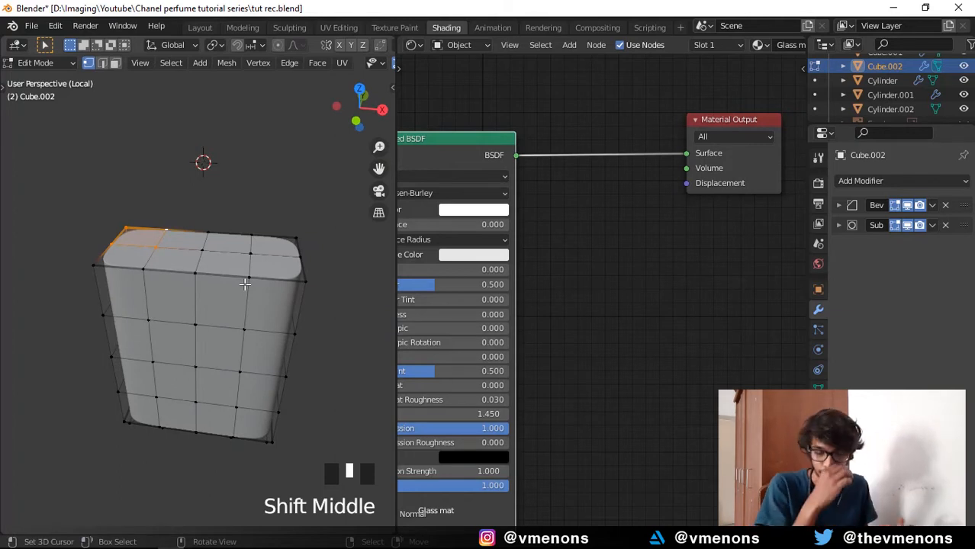
pyautogui.scroll(2, 264, 290)
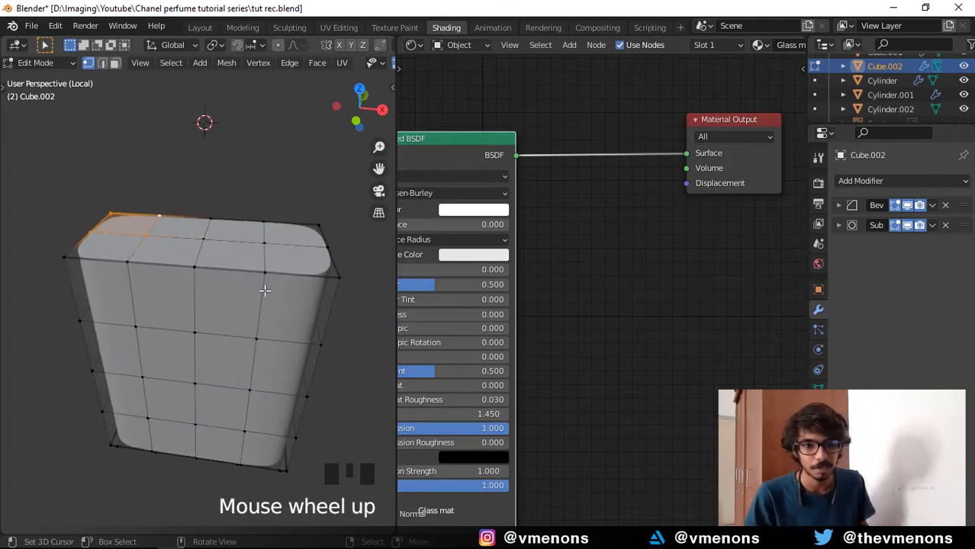
pyautogui.keyDown('shift'); pyautogui.middleClick(328, 305); pyautogui.keyUp('shift')
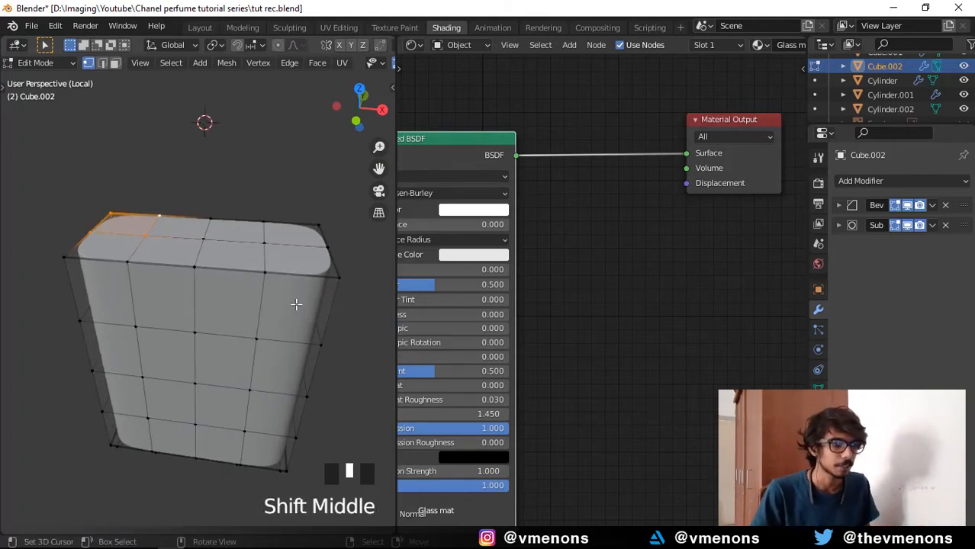
pyautogui.moveTo(296, 303); pyautogui.dragTo(276, 326, button='middle')
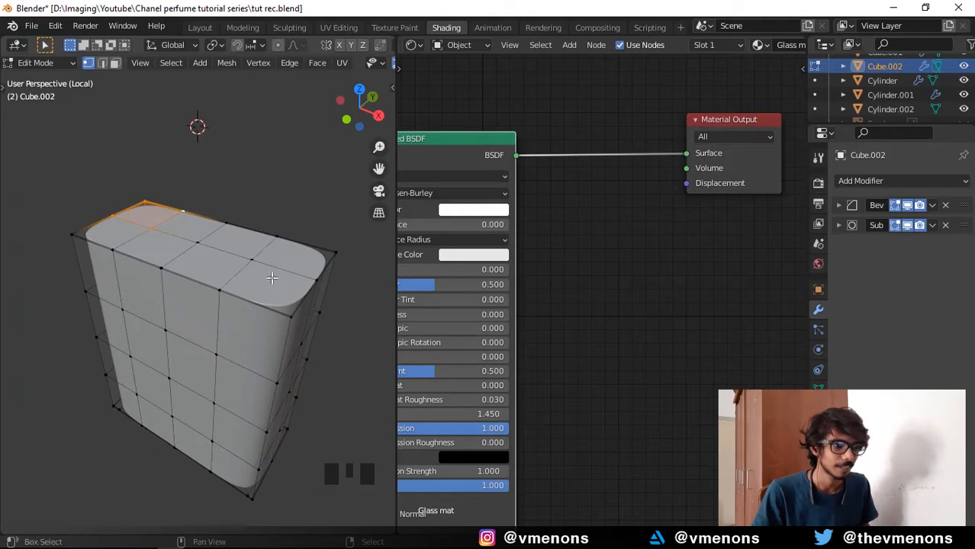
pyautogui.moveTo(271, 280); pyautogui.dragTo(229, 305, button='middle')
pyautogui.press('Tab')
pyautogui.scroll(2, 284, 324)
pyautogui.scroll(1, 225, 313)
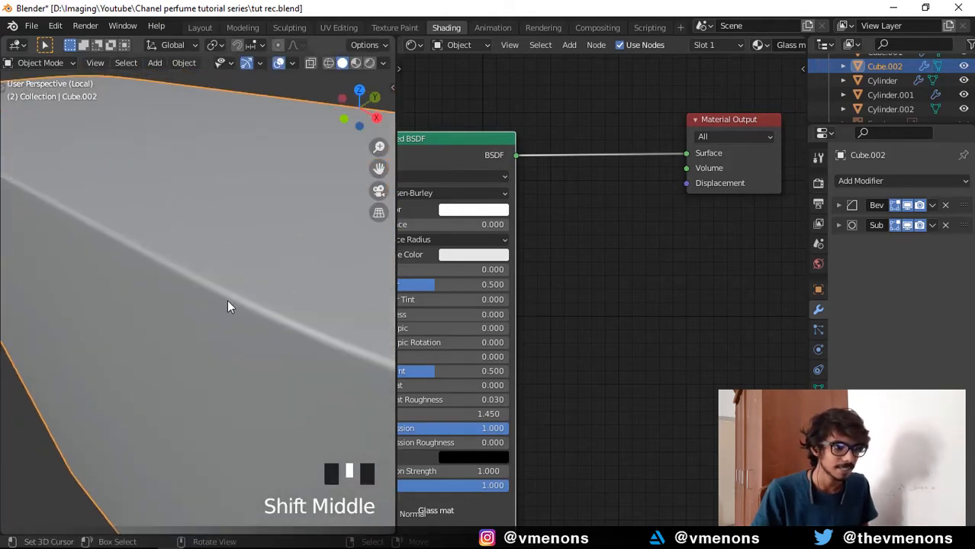
pyautogui.scroll(-4, 224, 327)
pyautogui.moveTo(225, 341); pyautogui.dragTo(309, 303, button='middle')
# - Check the liquid mesh's normals with the Face Orientation overlay and switch the overlay off again
pyautogui.click(293, 63)
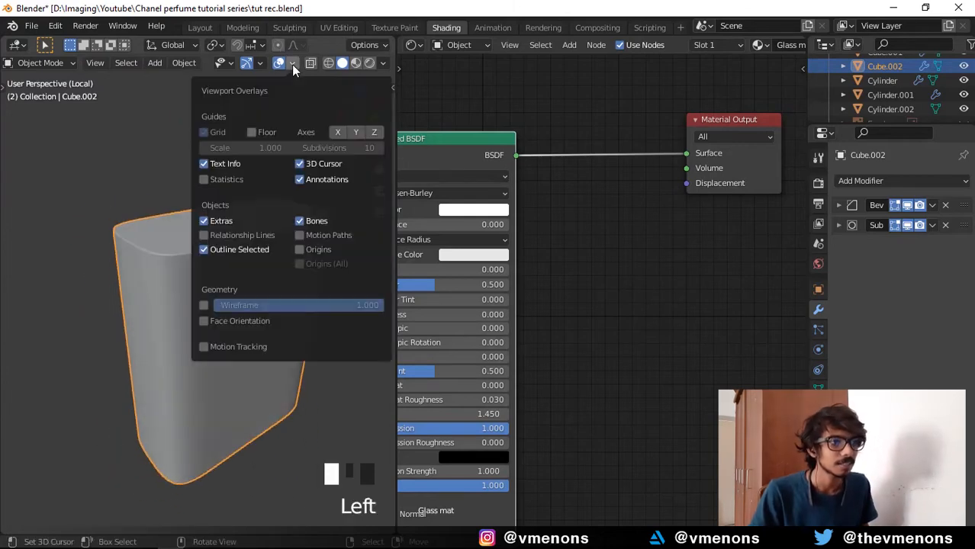
pyautogui.click(225, 317)
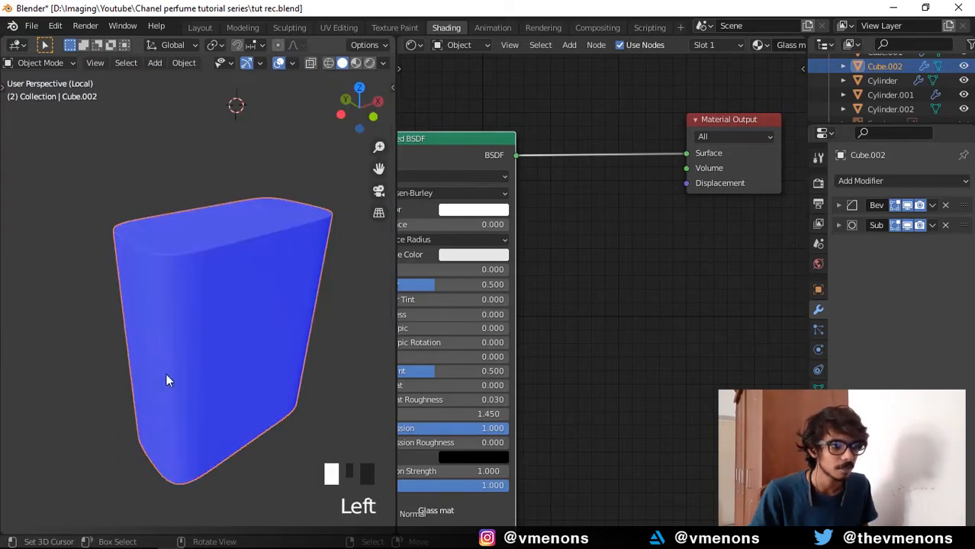
pyautogui.keyDown('shift'); pyautogui.moveTo(165, 373); pyautogui.dragTo(331, 102, button='middle'); pyautogui.keyUp('shift')
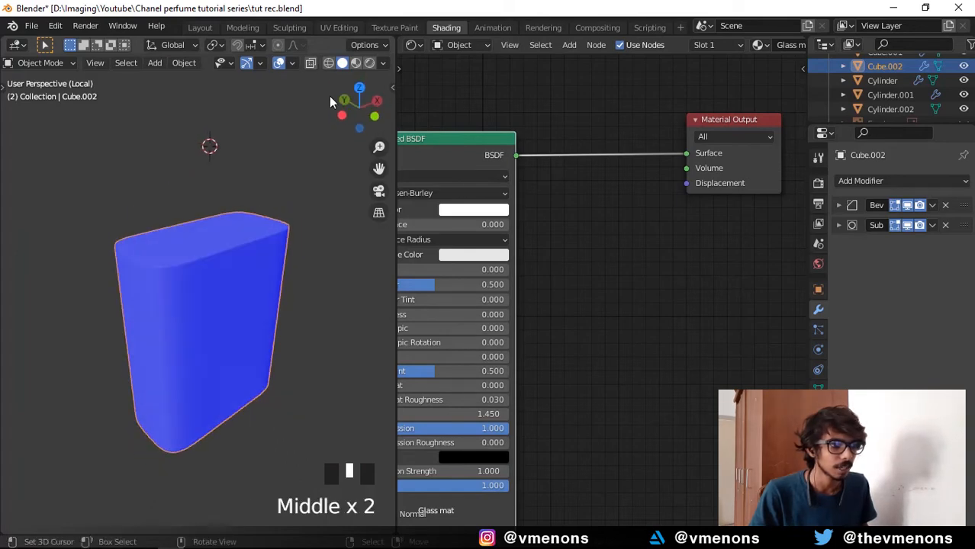
pyautogui.click(290, 64)
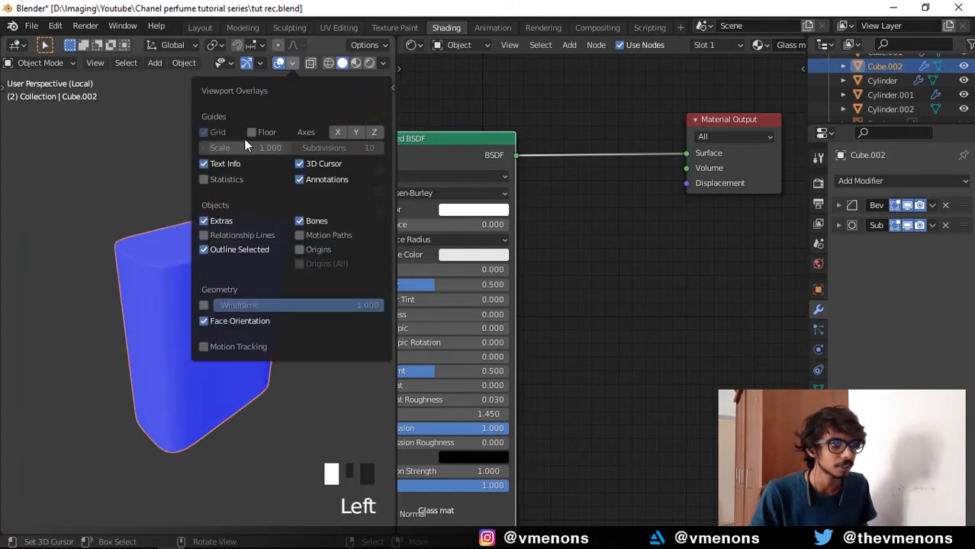
pyautogui.click(225, 317)
# - Save the file and leave Local View to see the liquid inside the whole bottle from the front
pyautogui.hotkey('ctrl', 's')
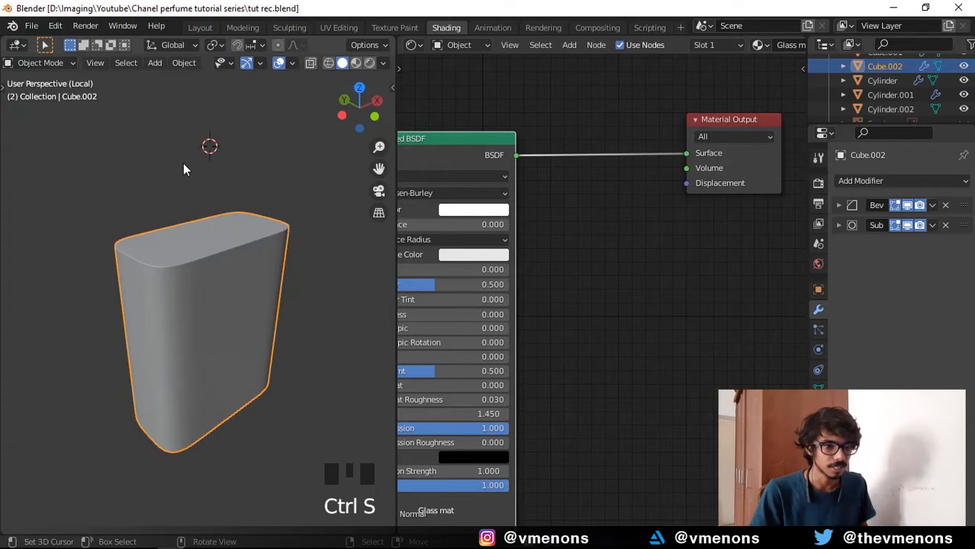
pyautogui.press('KP_Divide')
pyautogui.scroll(-2, 225, 186)
pyautogui.press('KP_1')
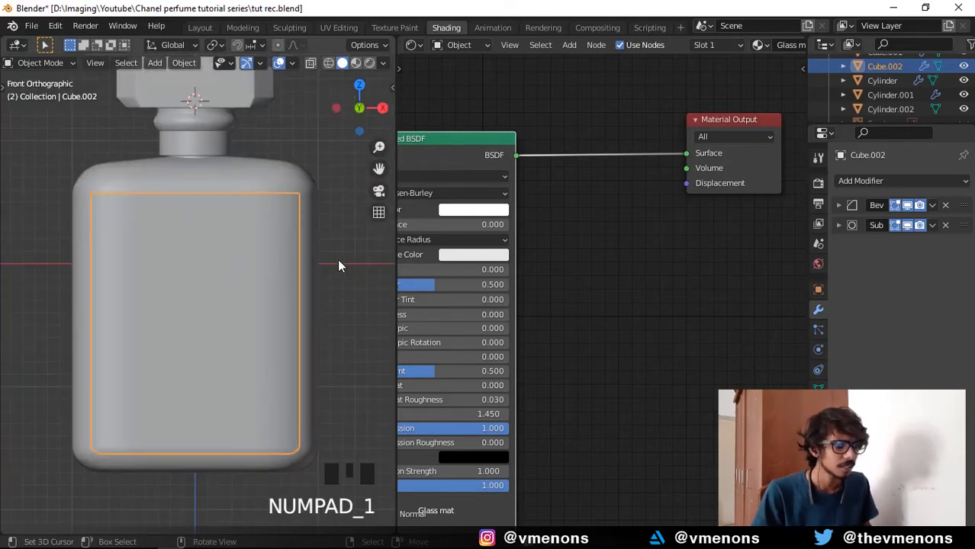
# - Unlink the Glass mat material from the liquid mesh's slot and save the file
pyautogui.scroll(-5, 635, 309)
pyautogui.moveTo(635, 310); pyautogui.dragTo(657, 295, button='middle')
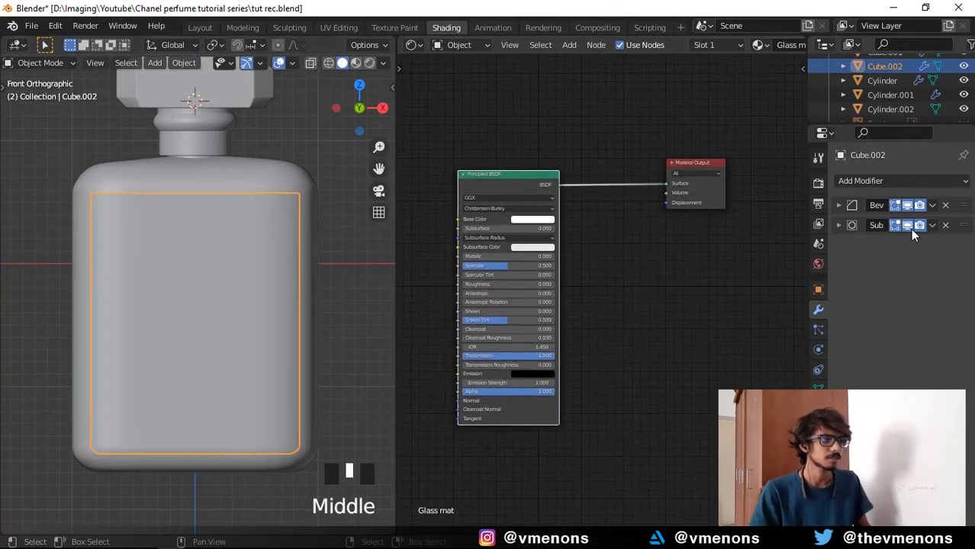
pyautogui.click(819, 263)
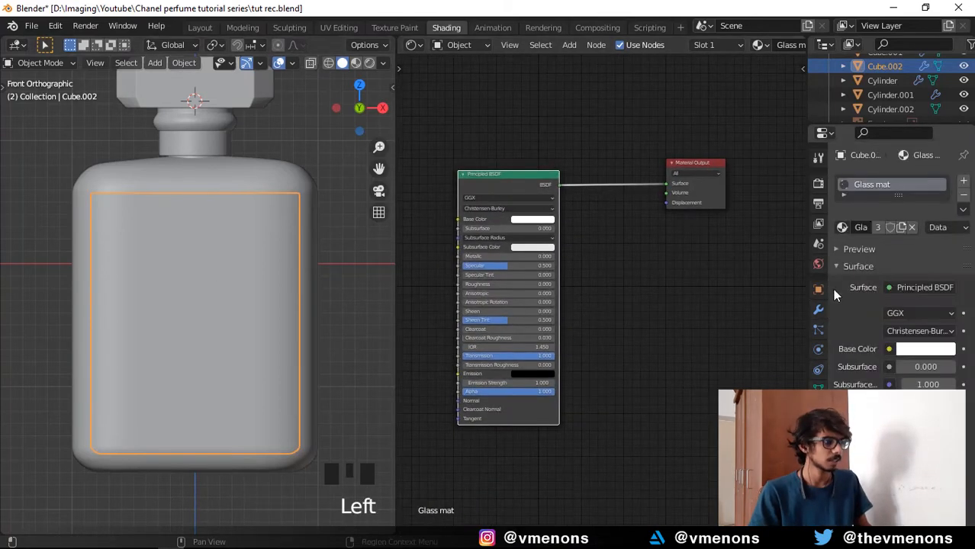
pyautogui.click(912, 227)
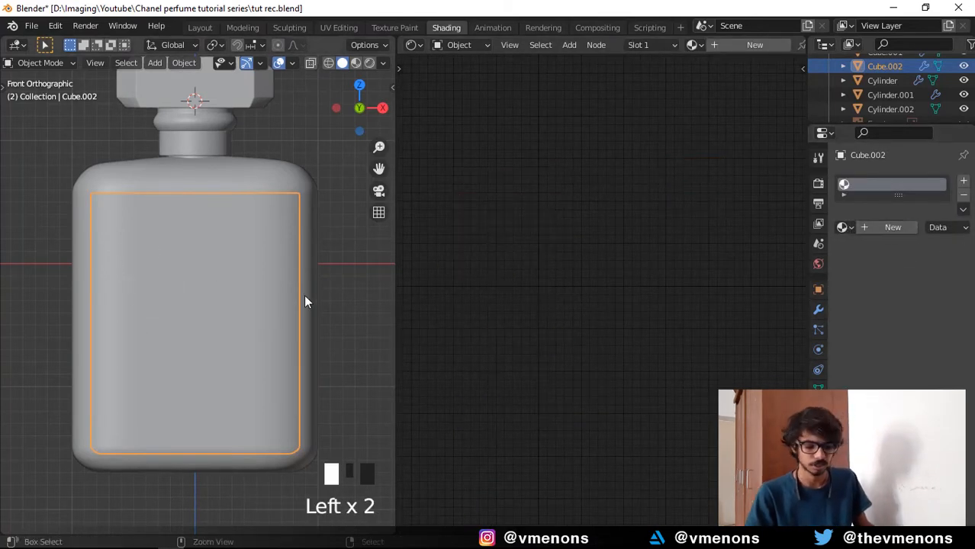
pyautogui.hotkey('ctrl', 's')
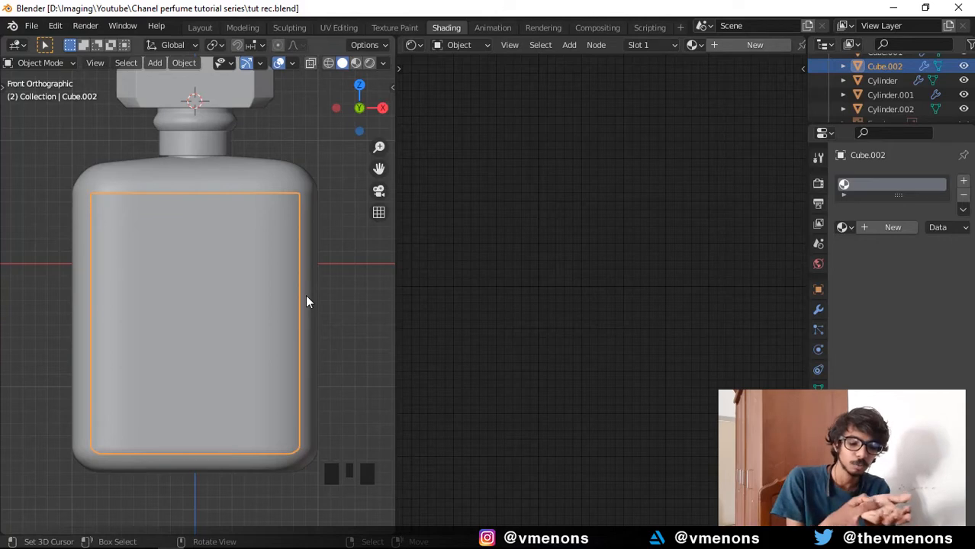
# - Switch to the reference image viewer and study the liquid's colour in the Chanel bottle photo
pyautogui.moveTo(364, 540)
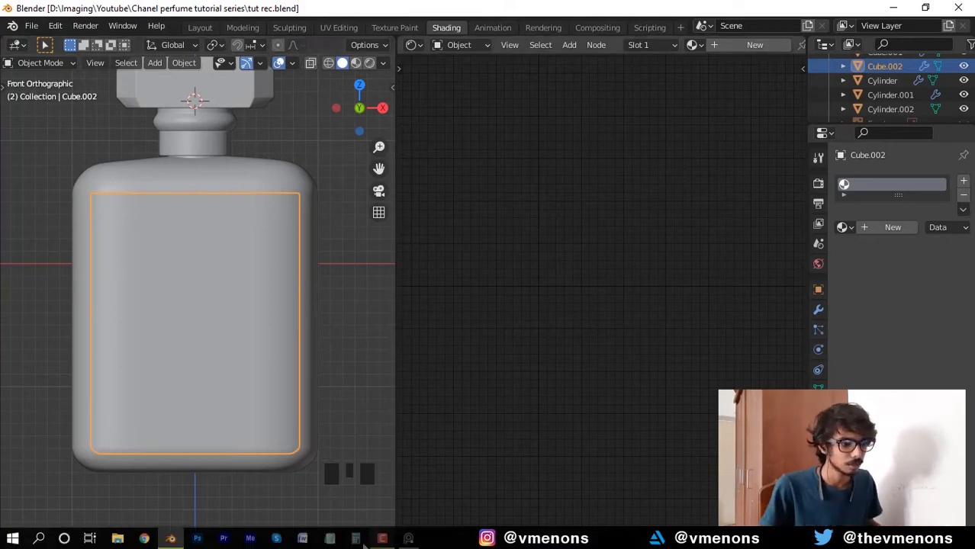
pyautogui.click(408, 538)
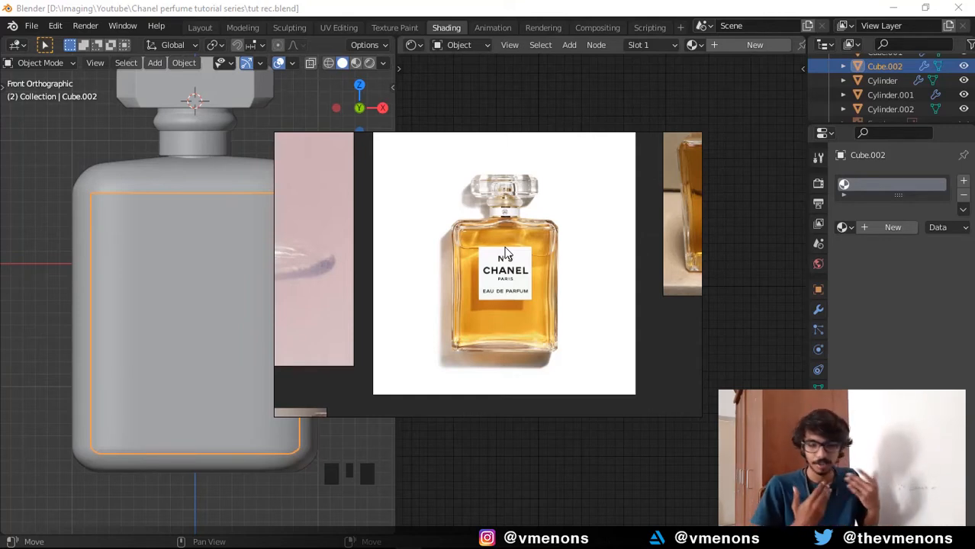
pyautogui.click(637, 4)
# - Create a new material for the liquid mesh and show the mesh isolated in Material Preview shading
pyautogui.click(891, 229)
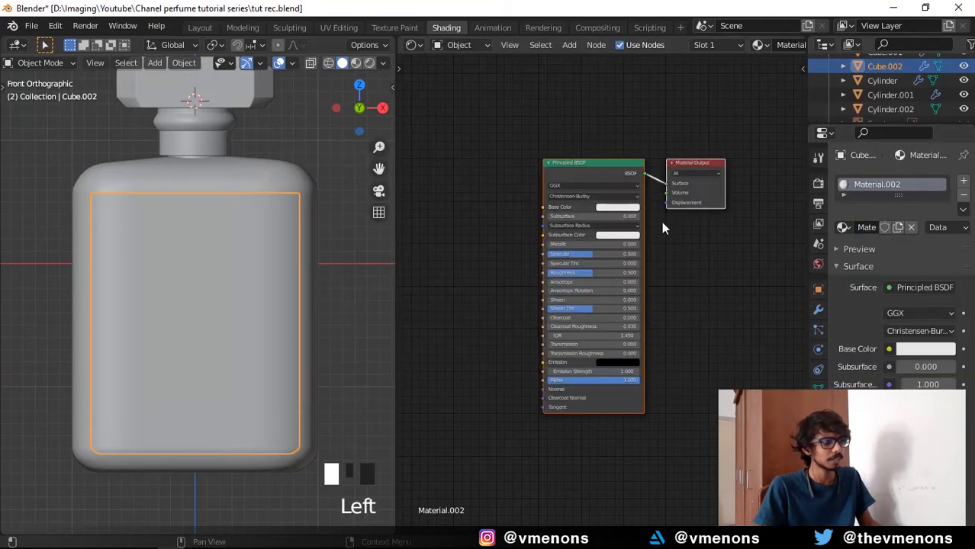
pyautogui.scroll(3, 662, 213)
pyautogui.moveTo(664, 200); pyautogui.dragTo(660, 282, button='middle')
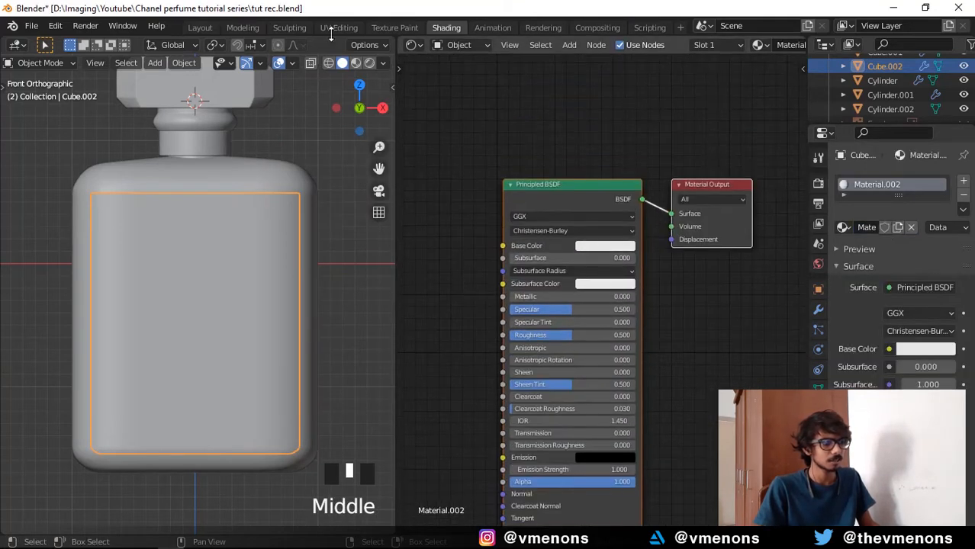
pyautogui.click(353, 65)
pyautogui.click(356, 63)
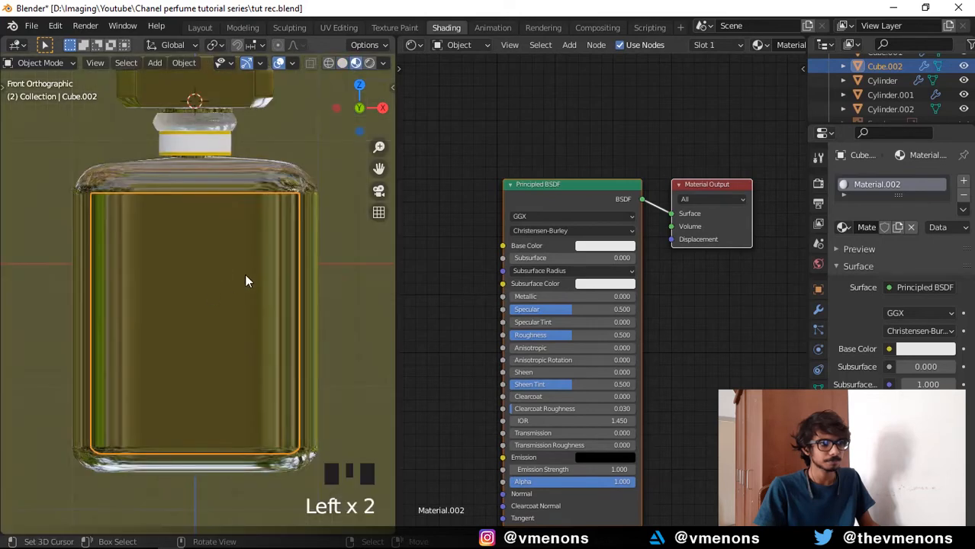
pyautogui.press('/')
pyautogui.moveTo(268, 270); pyautogui.dragTo(312, 273, button='middle')
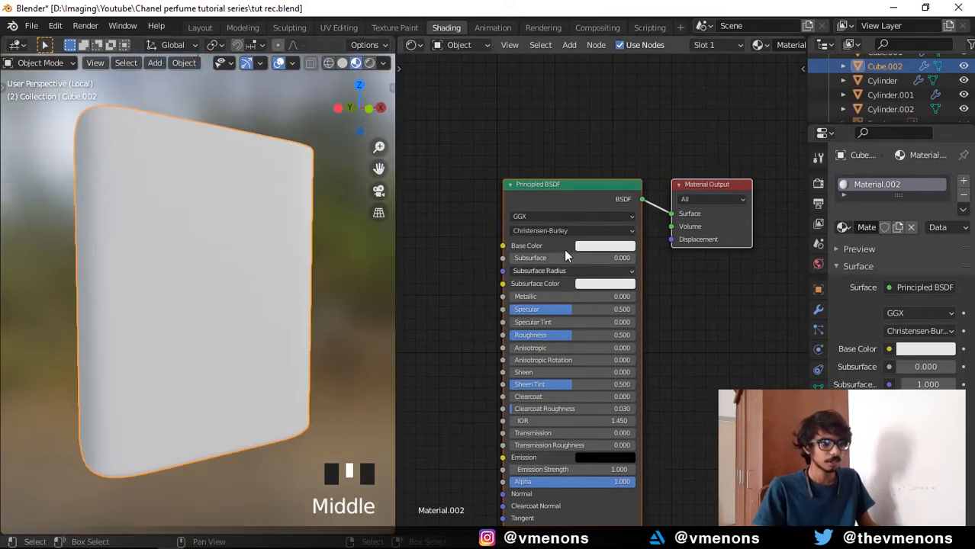
# - Set the liquid material's Base Color to yellow, hex E7DF00
pyautogui.click(607, 246)
pyautogui.click(586, 142)
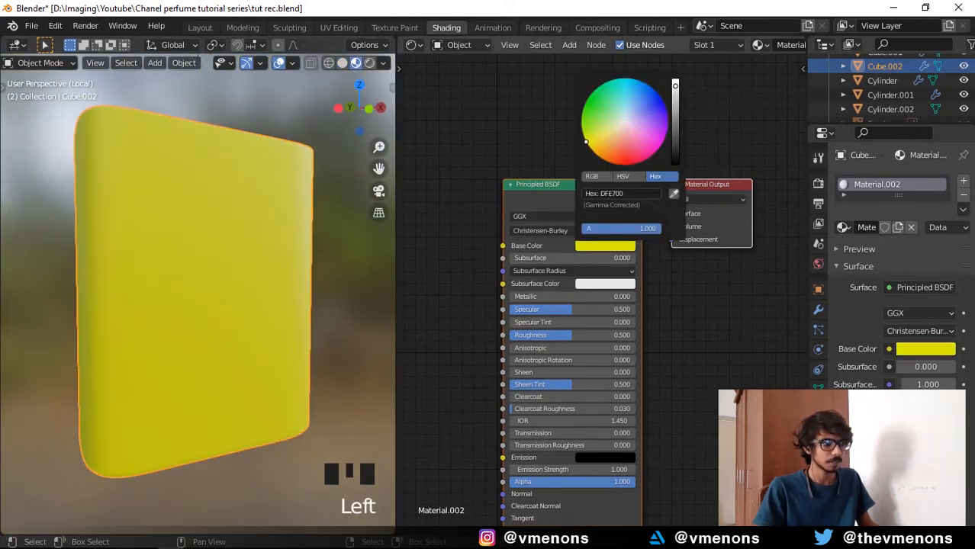
pyautogui.click(588, 146)
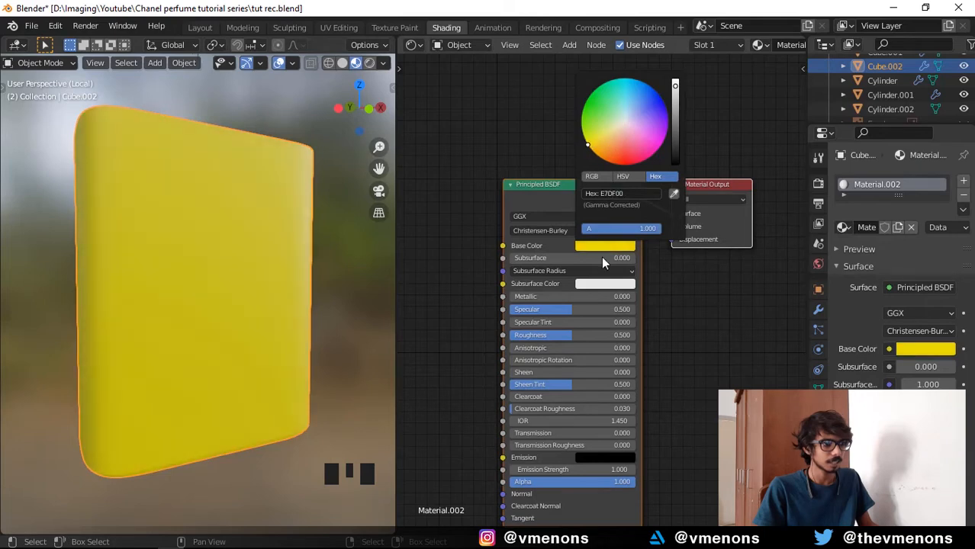
# - Set the liquid material's Transmission to 1.000 and Roughness to 0.000, and inspect the mesh from above
pyautogui.moveTo(536, 434); pyautogui.dragTo(633, 433)
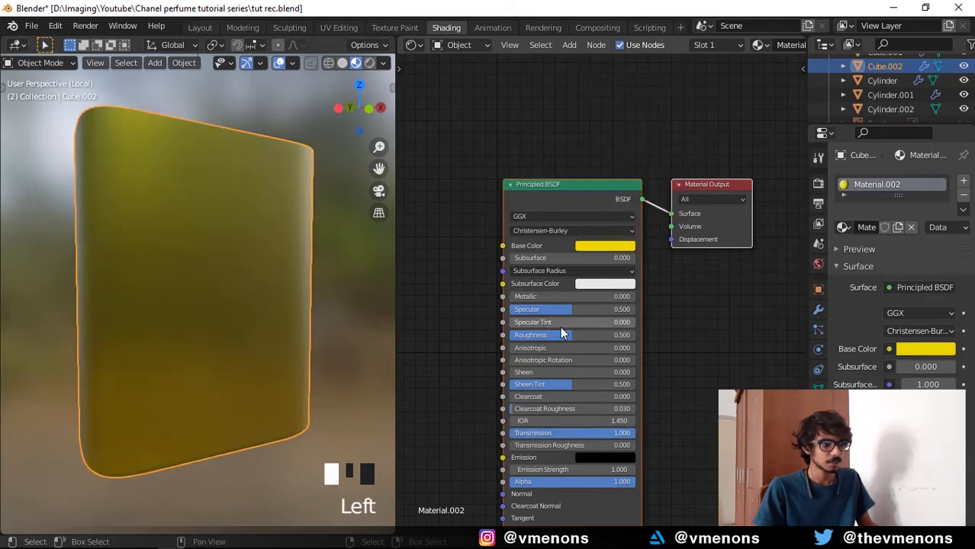
pyautogui.moveTo(560, 334); pyautogui.dragTo(534, 335)
pyautogui.moveTo(335, 290); pyautogui.dragTo(354, 360, button='middle')
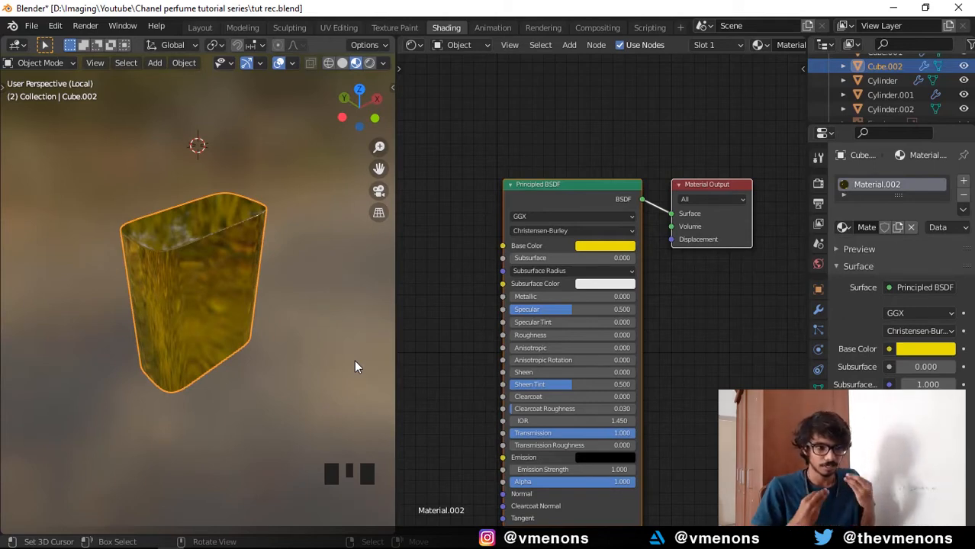
pyautogui.scroll(2, 232, 250)
pyautogui.moveTo(234, 255)
pyautogui.keyDown('shift'); pyautogui.mouseDown(button='middle')
pyautogui.moveTo(202, 269)
pyautogui.moveTo(232, 271)
pyautogui.mouseUp(button='middle'); pyautogui.keyUp('shift')
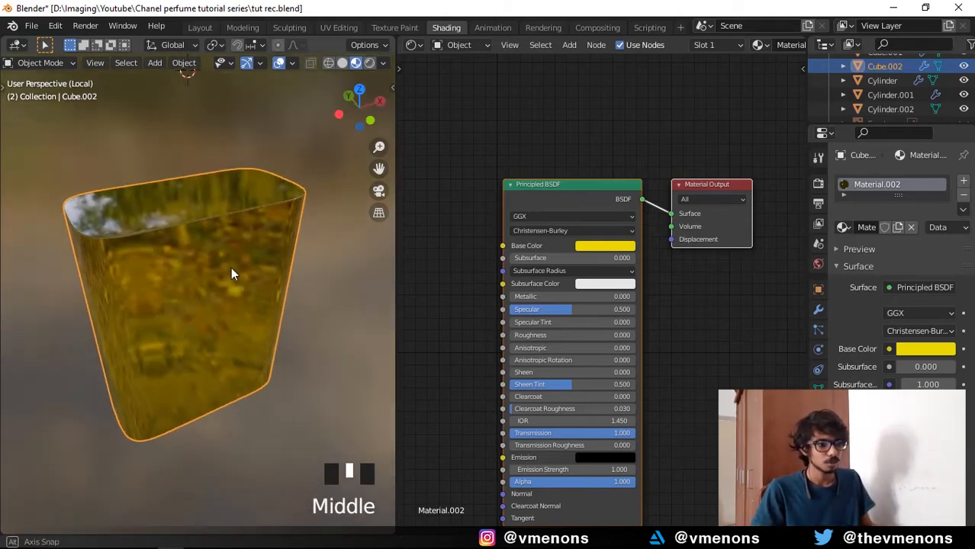
# - Turn the liquid material's Base Color pure white by removing its saturation and raising the brightness to full
pyautogui.click(587, 247)
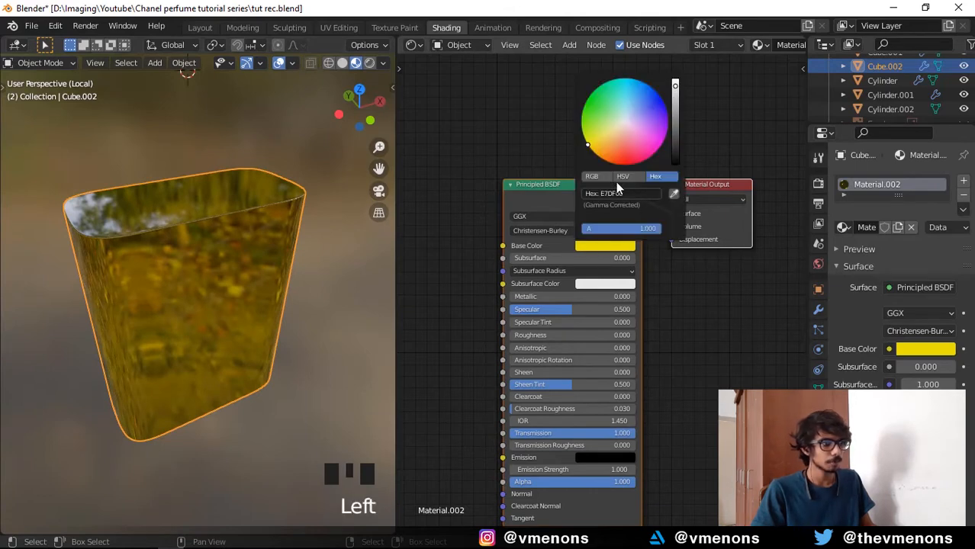
pyautogui.click(622, 176)
pyautogui.moveTo(641, 209); pyautogui.dragTo(620, 209)
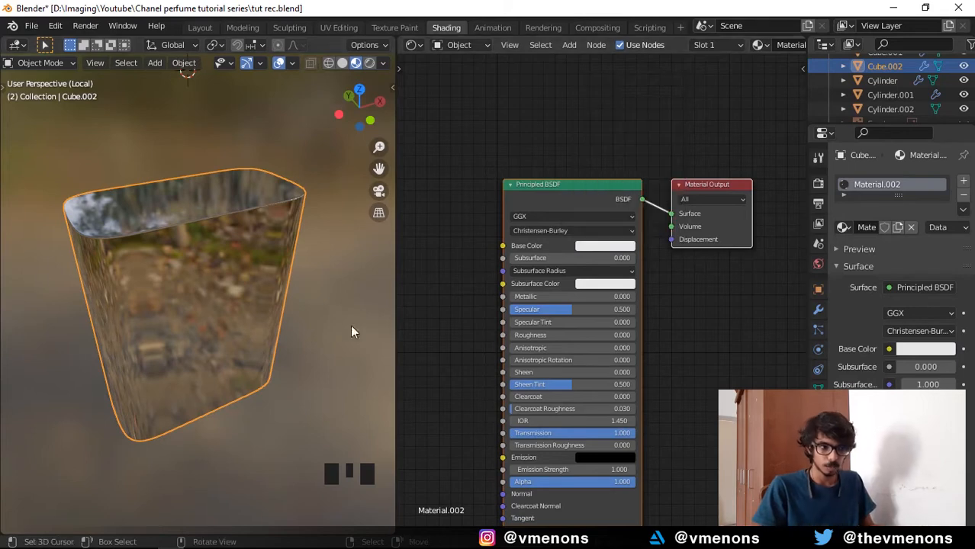
pyautogui.click(604, 245)
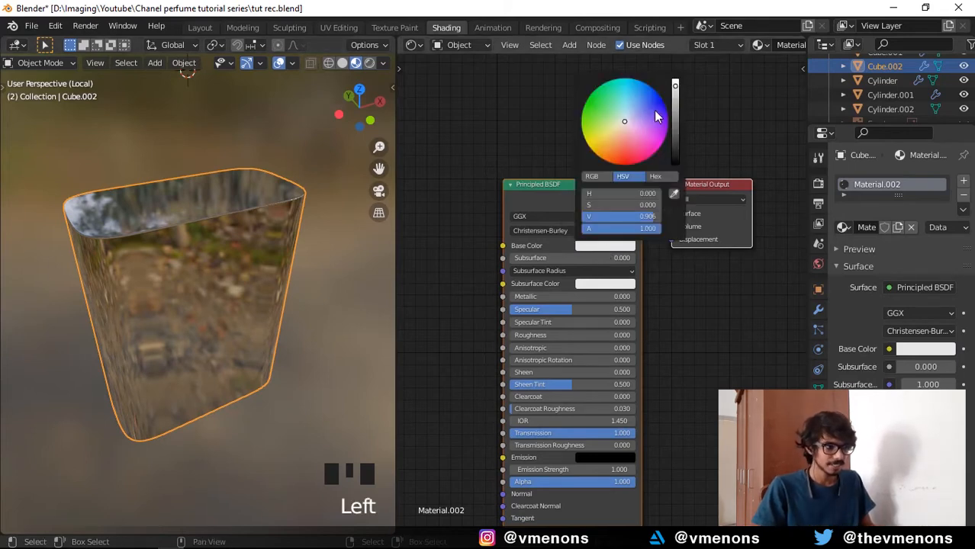
pyautogui.click(677, 86)
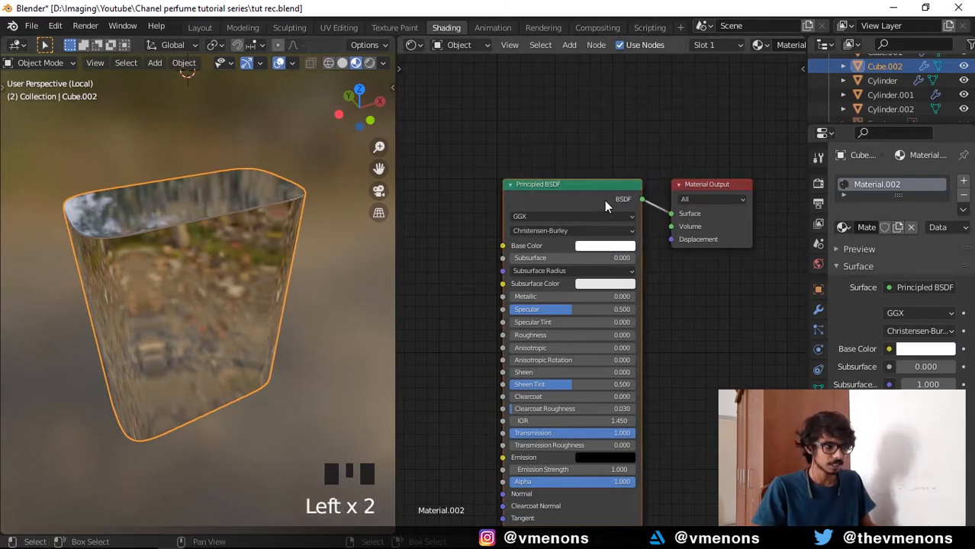
# - Move the Principled BSDF node away from the Material Output and place a Volume Absorption node between them
pyautogui.moveTo(604, 204); pyautogui.dragTo(520, 193)
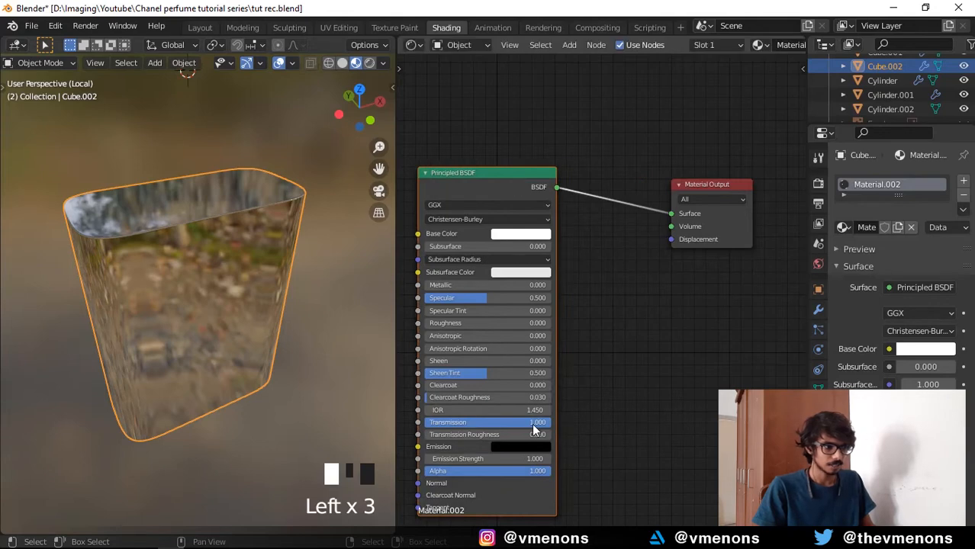
pyautogui.moveTo(501, 103); pyautogui.dragTo(560, 183)
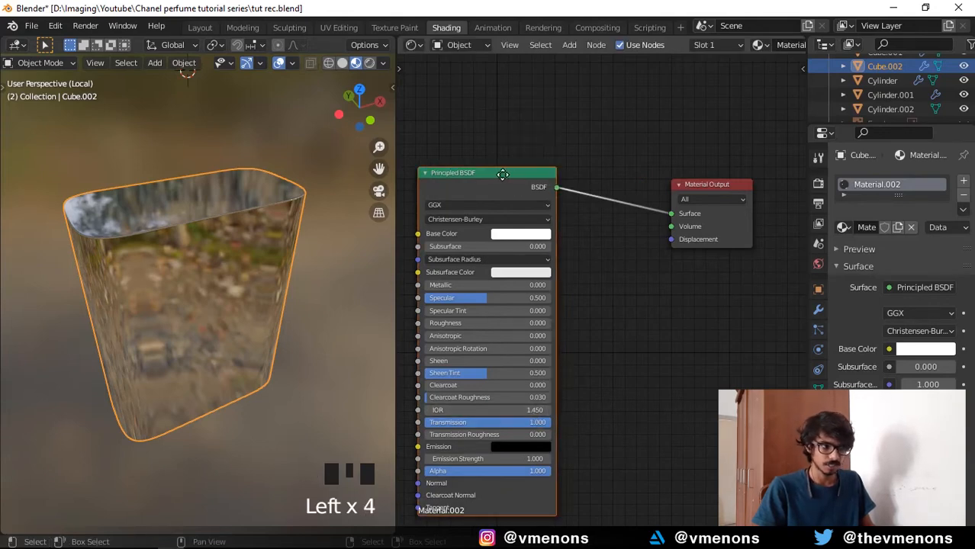
pyautogui.moveTo(503, 175)
pyautogui.mouseDown()
pyautogui.moveTo(477, 169)
pyautogui.moveTo(447, 187)
pyautogui.moveTo(499, 193)
pyautogui.mouseUp()
pyautogui.hotkey('shift', 'a')
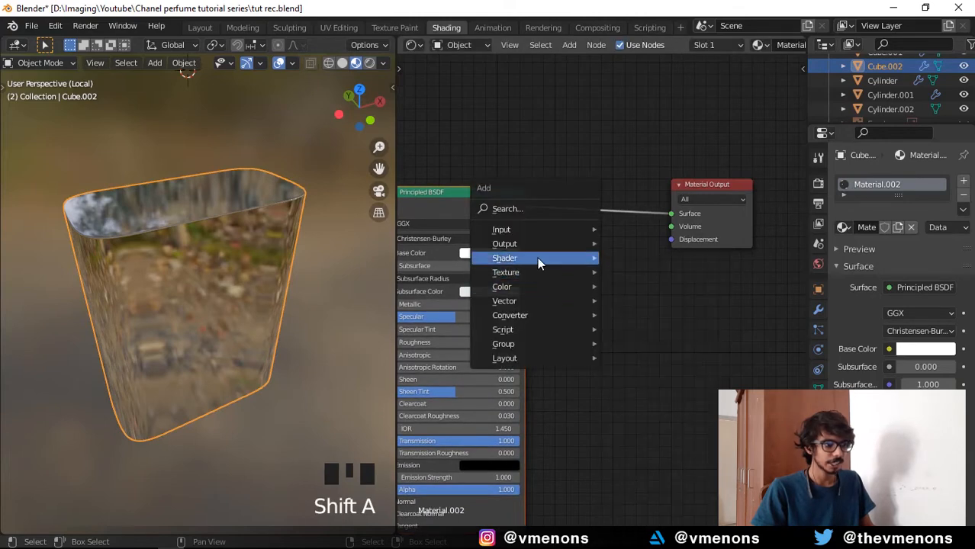
pyautogui.moveTo(537, 257)
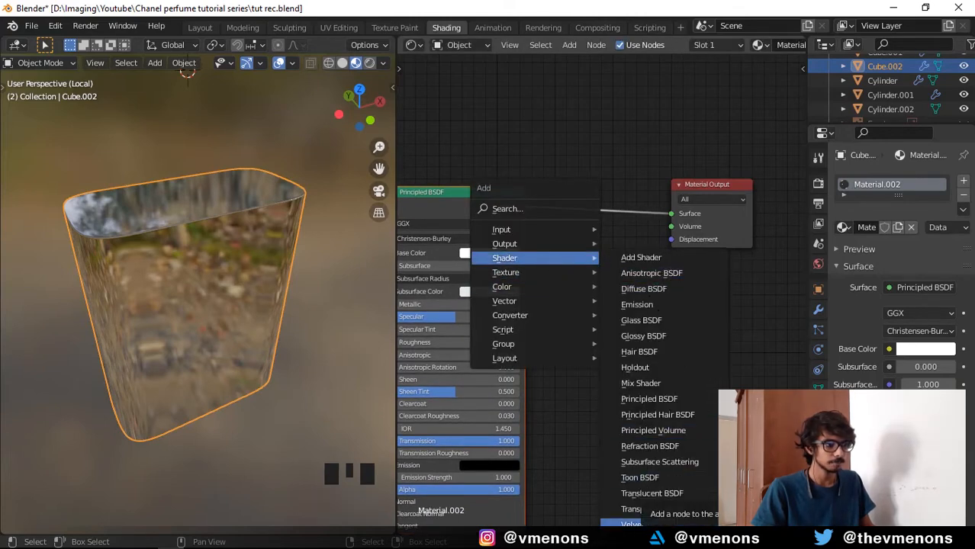
pyautogui.scroll(-2, 631, 524)
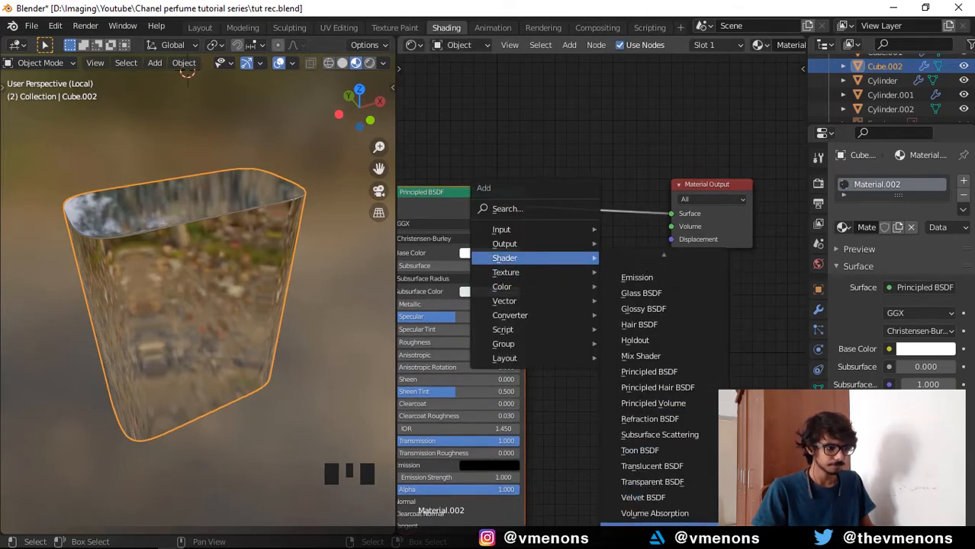
pyautogui.click(682, 515)
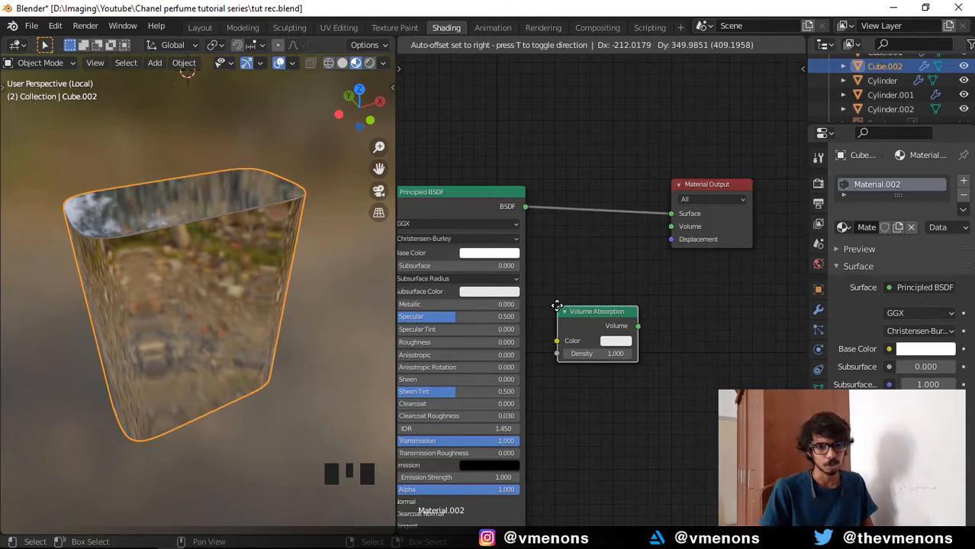
pyautogui.click(557, 306)
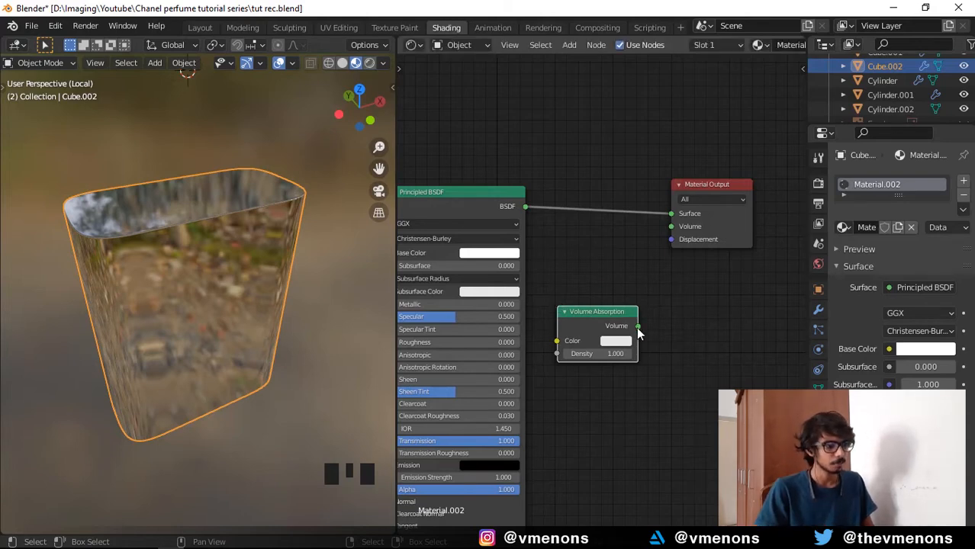
# - Connect the Volume Absorption node to the Material Output's Volume input and space the output node further away
pyautogui.moveTo(638, 326); pyautogui.dragTo(671, 227)
pyautogui.moveTo(689, 185); pyautogui.dragTo(723, 180)
pyautogui.moveTo(245, 290); pyautogui.dragTo(305, 321, button='middle')
pyautogui.scroll(3, 290, 305)
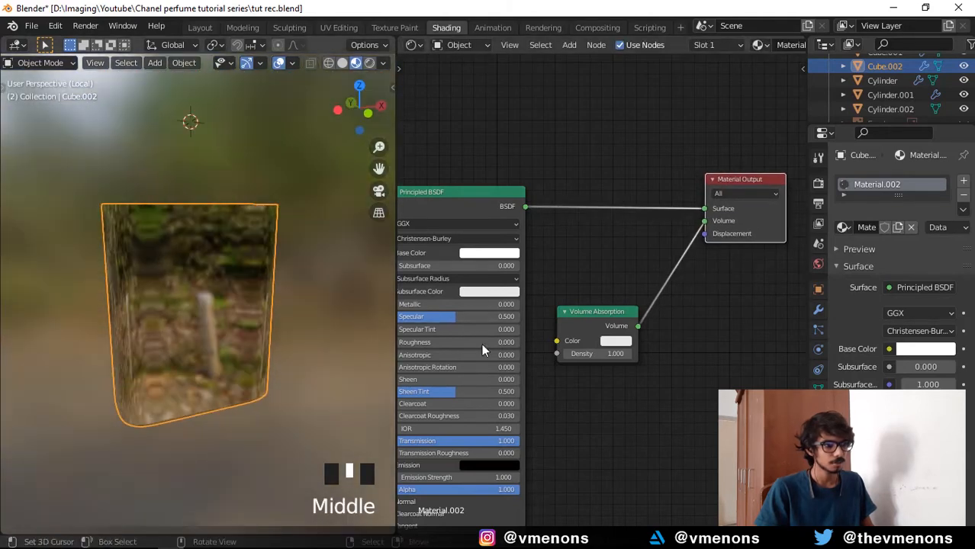
# - Give the Volume Absorption an amber colour with hue 0.137 and saturation 1.000, and view the liquid in Rendered shading
pyautogui.click(615, 341)
pyautogui.click(620, 233)
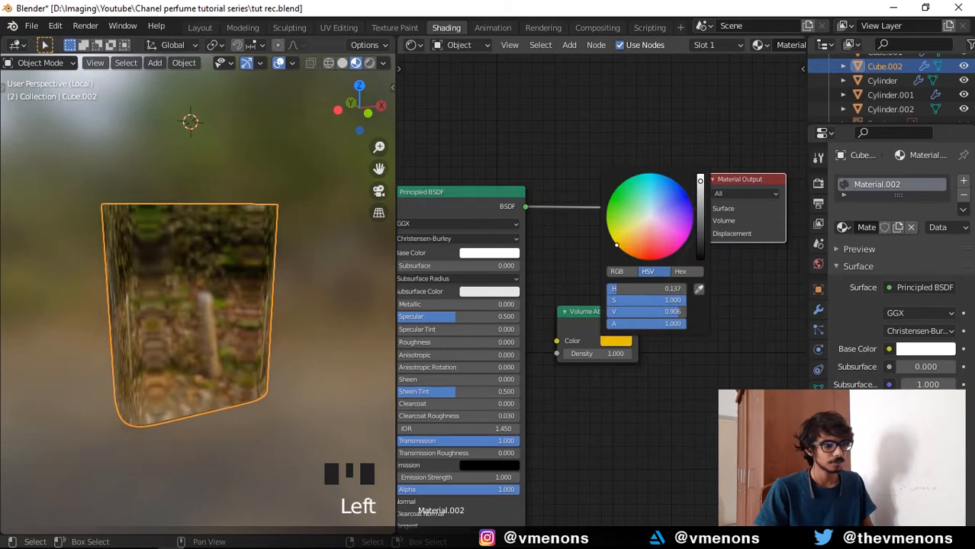
pyautogui.moveTo(197, 339)
pyautogui.mouseDown(button='middle')
pyautogui.moveTo(213, 338)
pyautogui.moveTo(200, 328)
pyautogui.moveTo(218, 322)
pyautogui.moveTo(209, 322)
pyautogui.moveTo(210, 337)
pyautogui.moveTo(241, 334)
pyautogui.mouseUp(button='middle')
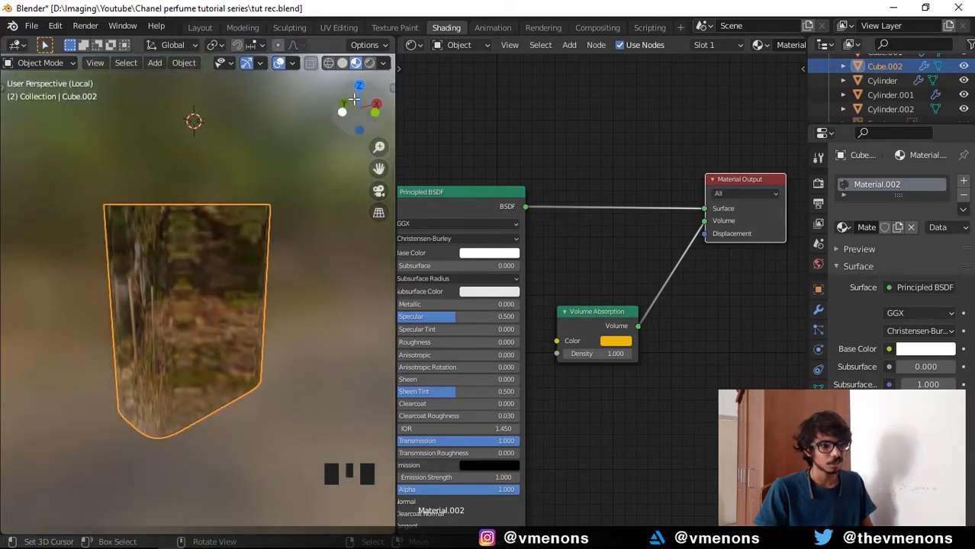
pyautogui.moveTo(229, 182)
pyautogui.mouseDown(button='middle')
pyautogui.moveTo(232, 252)
pyautogui.moveTo(229, 244)
pyautogui.mouseUp(button='middle')
pyautogui.click(369, 64)
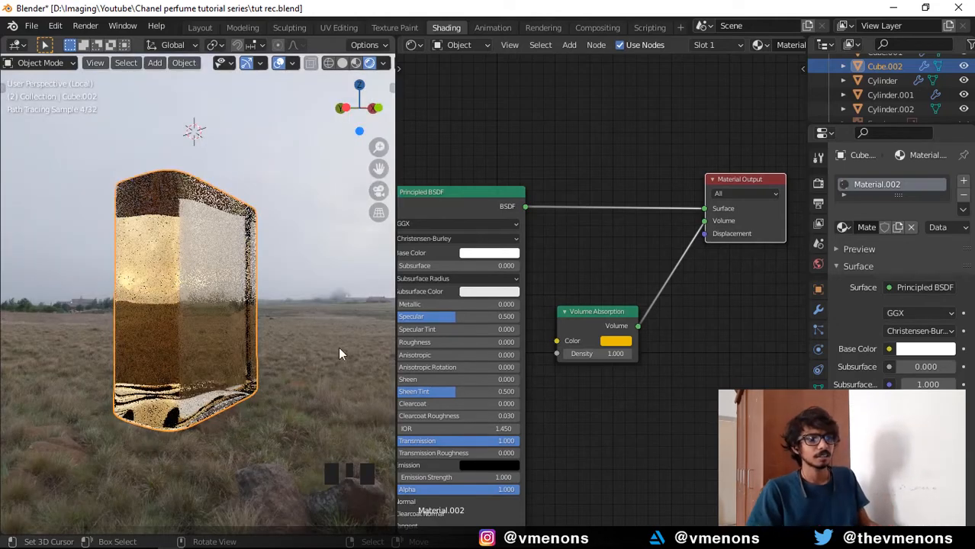
pyautogui.moveTo(338, 347); pyautogui.dragTo(254, 352, button='middle')
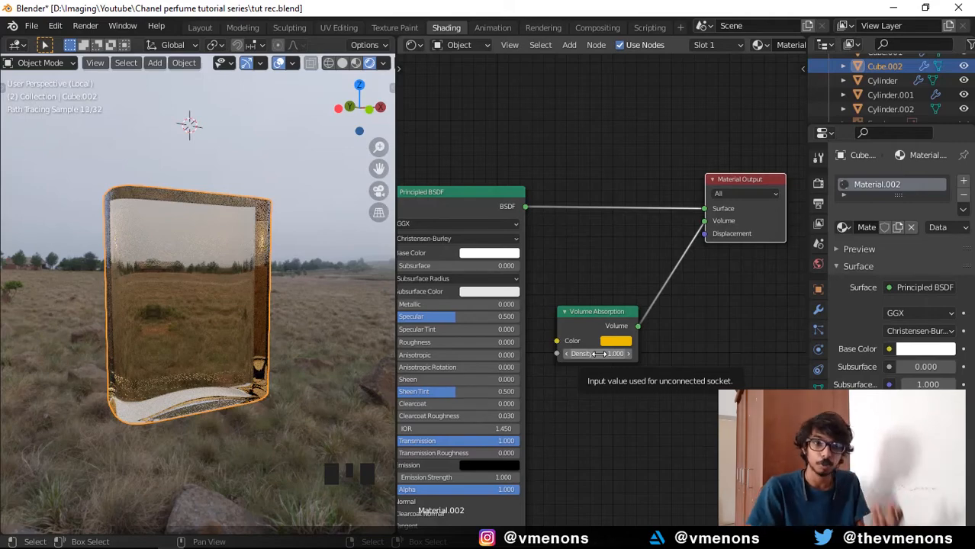
# - Try a very high Volume Absorption density of about 117, and set it to 15
pyautogui.moveTo(599, 354); pyautogui.dragTo(672, 354)
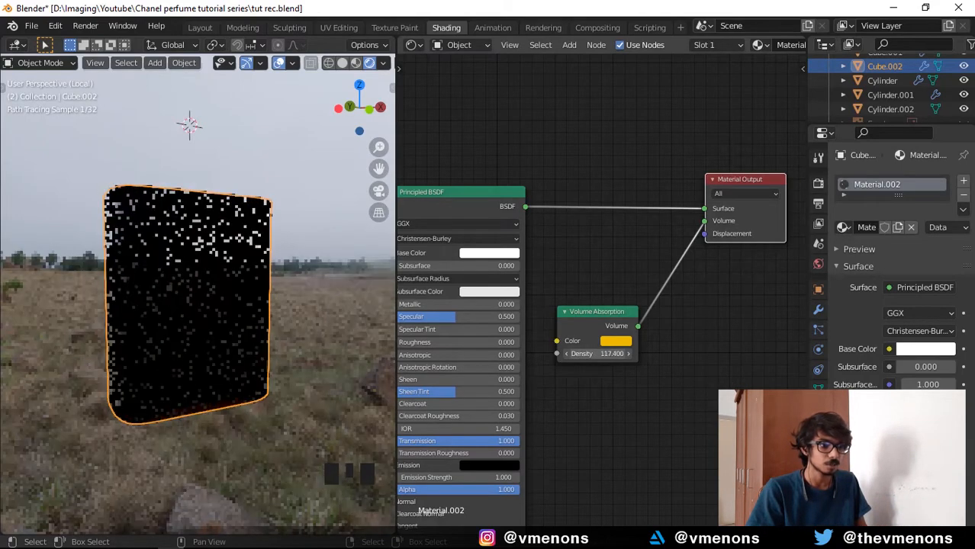
pyautogui.moveTo(748, 354); pyautogui.dragTo(757, 354)
pyautogui.click(595, 355)
pyautogui.write('15')
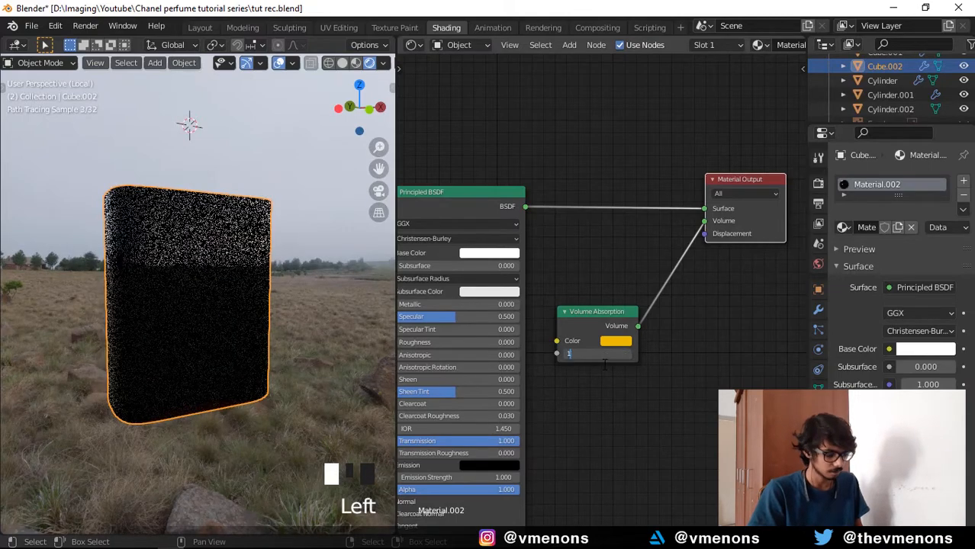
pyautogui.press('Return')
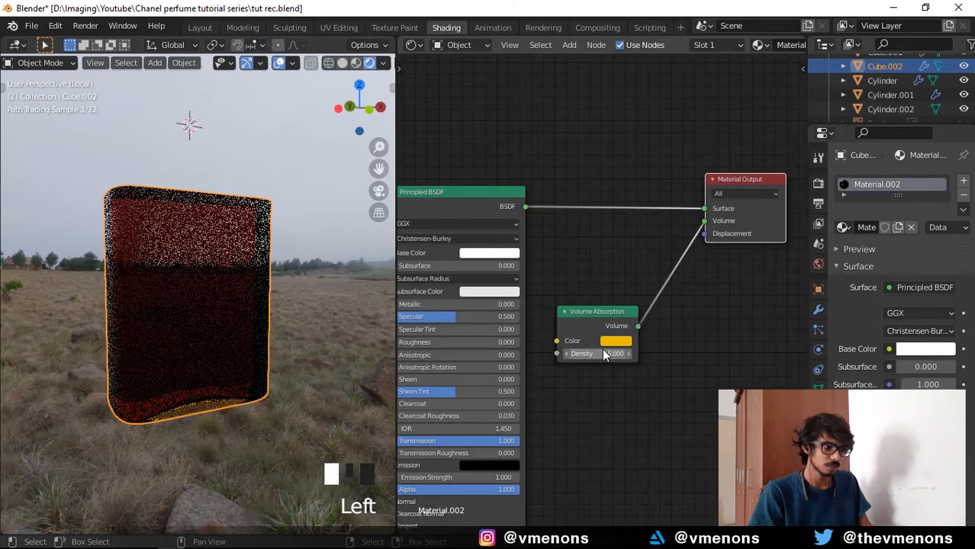
# - Set the Volume Absorption colour to hex EFC501
pyautogui.click(614, 341)
pyautogui.moveTo(622, 235); pyautogui.dragTo(645, 230)
pyautogui.click(681, 273)
pyautogui.click(659, 288)
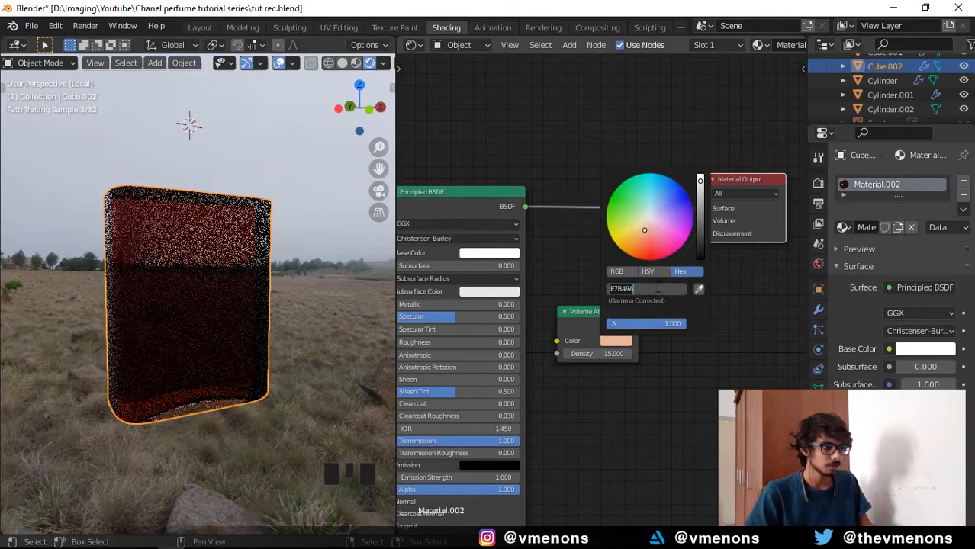
pyautogui.write('efc501')
pyautogui.press('Return')
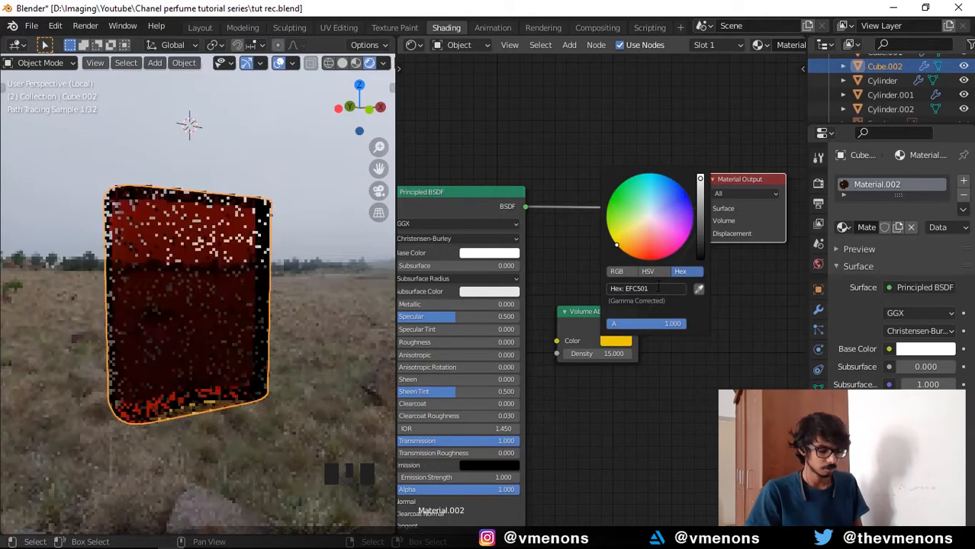
# - Lower the Volume Absorption density to 5, then deselect the liquid mesh and view it from further away
pyautogui.moveTo(598, 356); pyautogui.dragTo(542, 355)
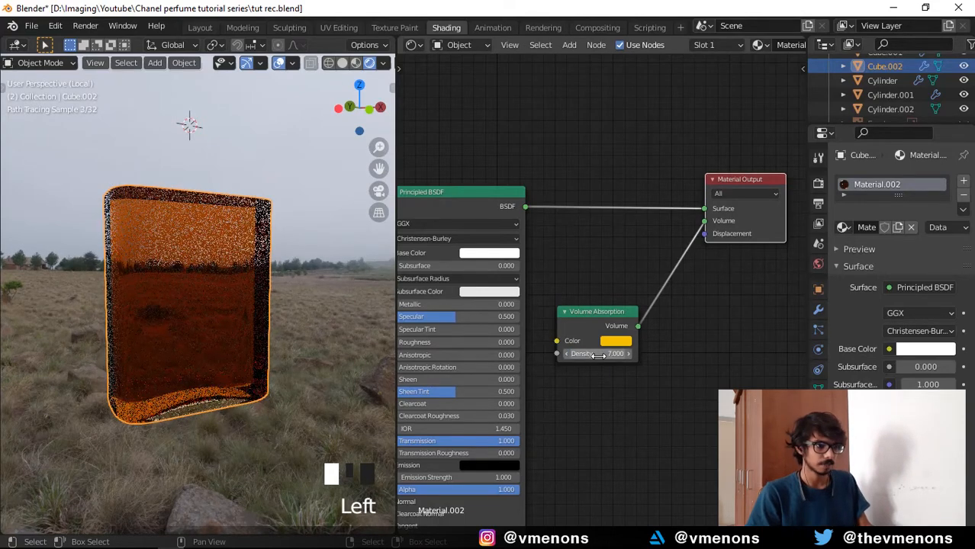
pyautogui.write('5')
pyautogui.press('Return')
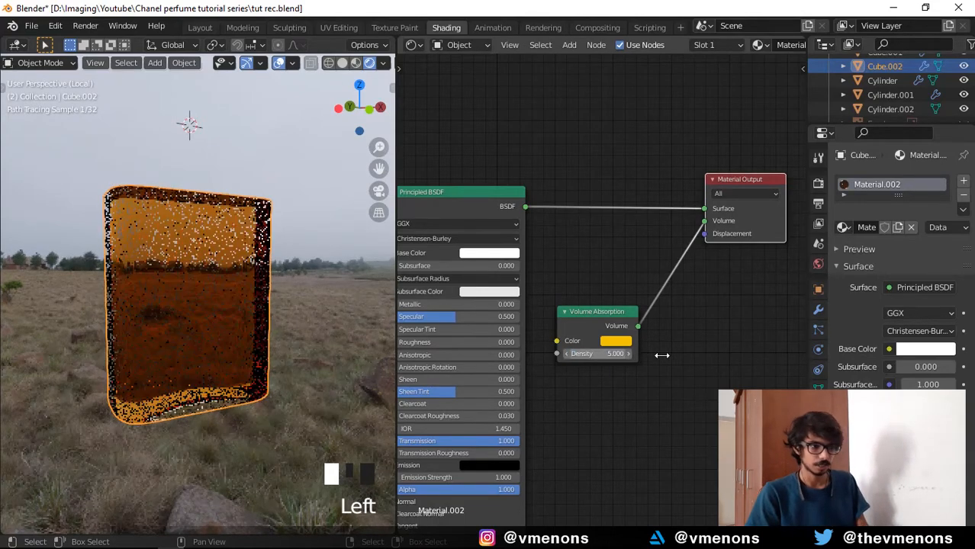
pyautogui.rightClick(323, 161)
pyautogui.scroll(-4, 322, 162)
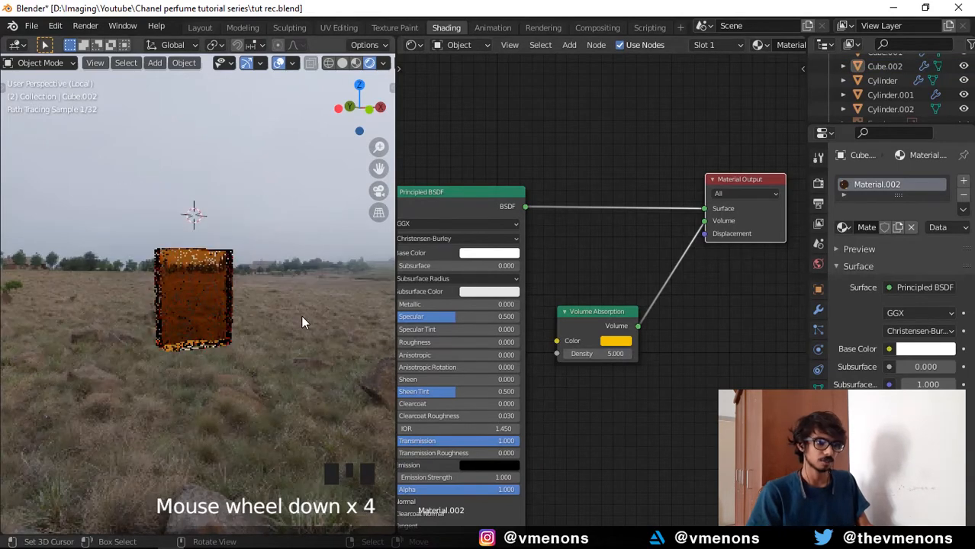
# - Save the file and leave local view to check the whole bottle with its liquid in Rendered shading
pyautogui.moveTo(300, 315); pyautogui.dragTo(205, 360, button='middle')
pyautogui.hotkey('ctrl', 's')
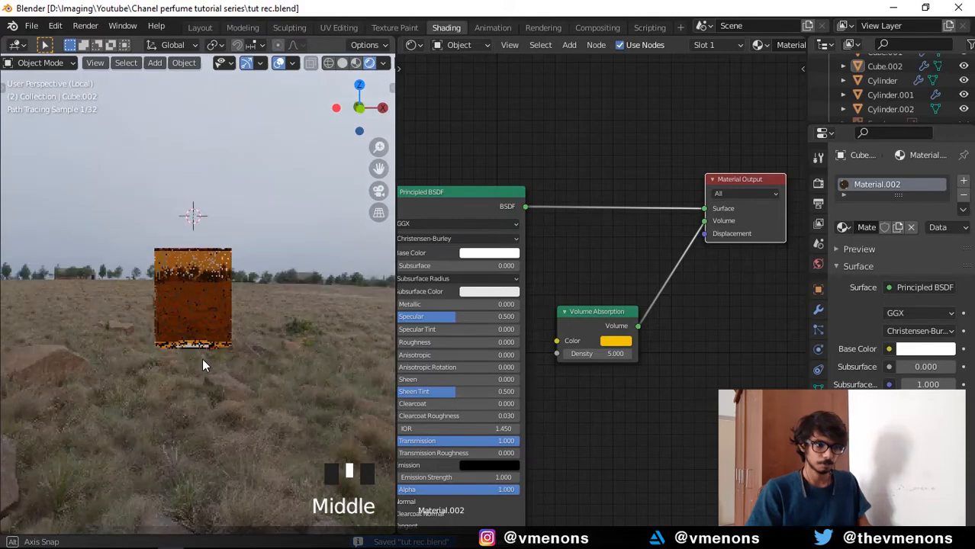
pyautogui.press('/')
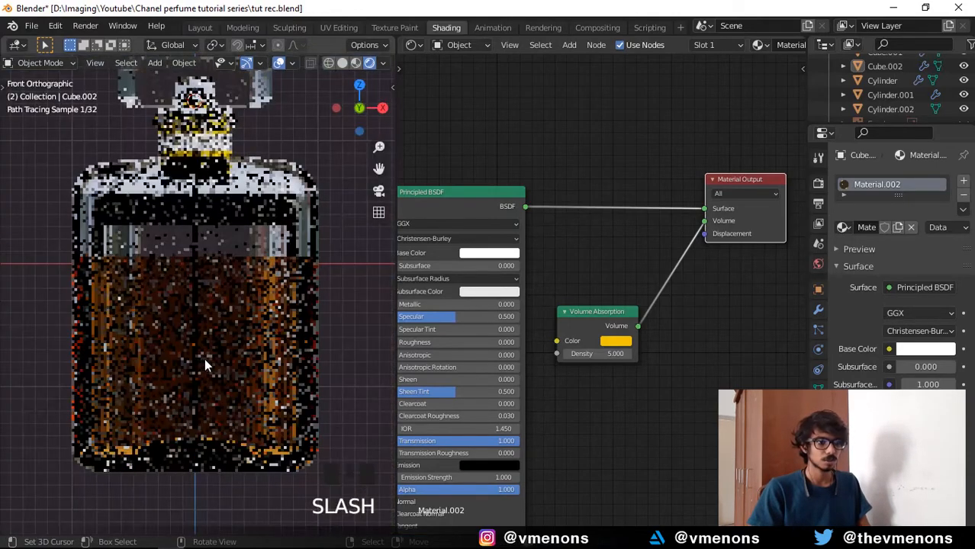
pyautogui.moveTo(242, 359); pyautogui.dragTo(270, 388, button='middle')
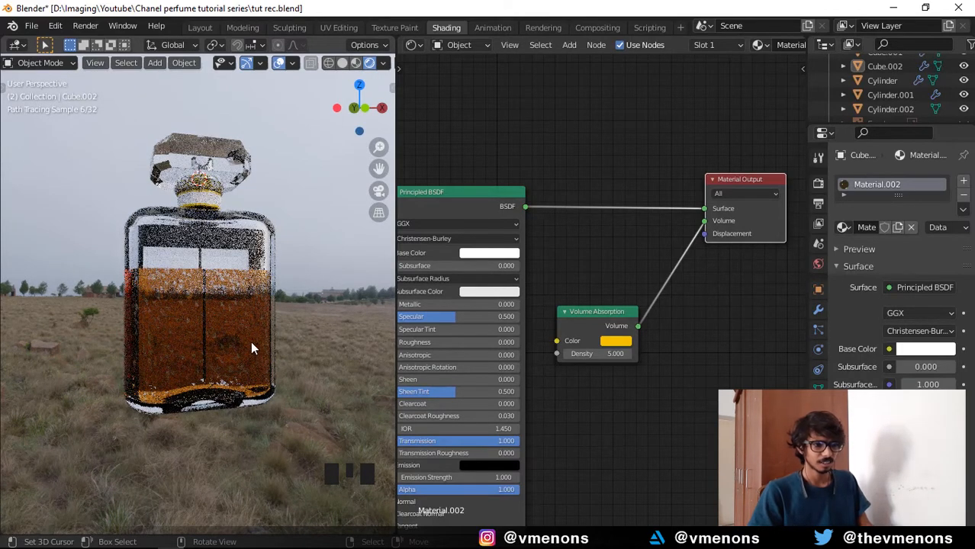
pyautogui.moveTo(256, 341)
pyautogui.mouseDown(button='middle')
pyautogui.moveTo(257, 361)
pyautogui.moveTo(253, 343)
pyautogui.mouseUp(button='middle')
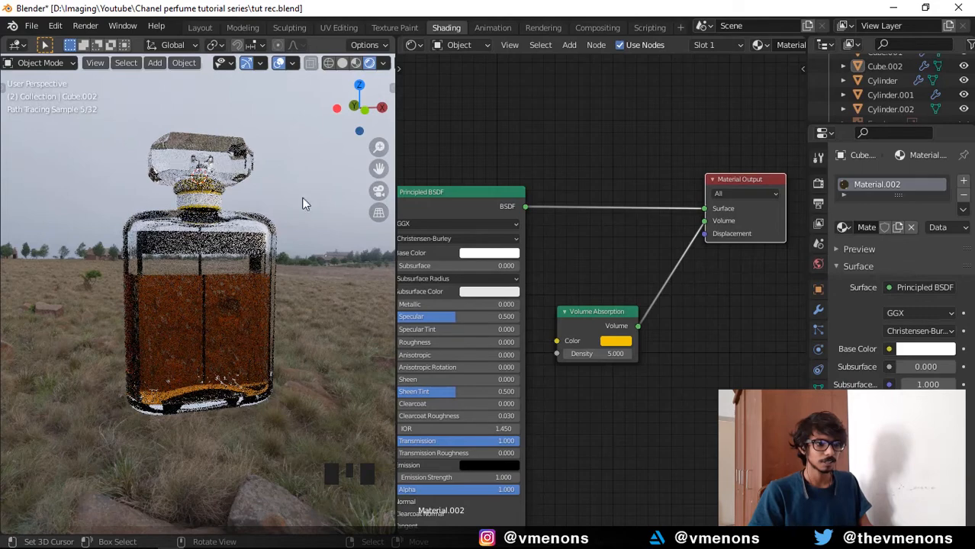
# - Switch the viewport to Solid shading with X-ray and select the liquid mesh in front view
pyautogui.click(342, 64)
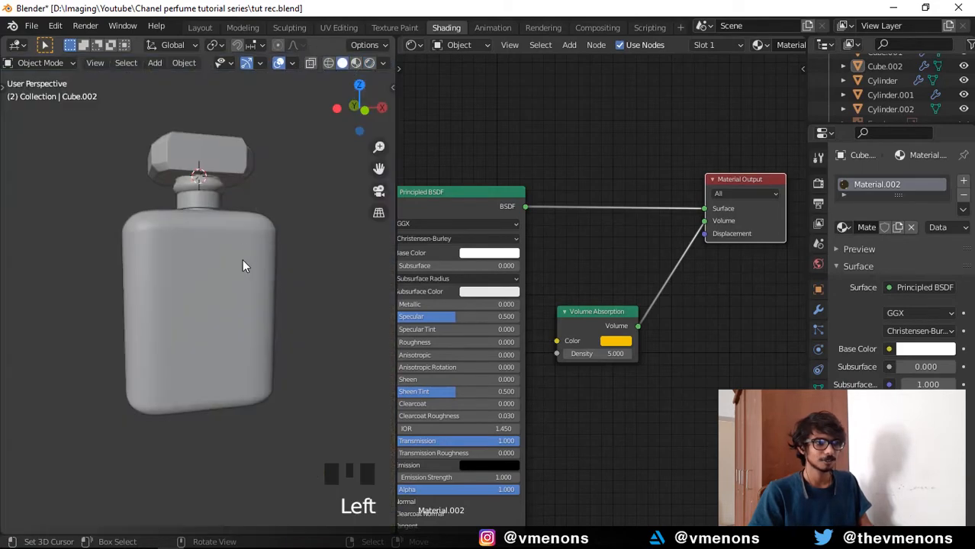
pyautogui.scroll(1, 244, 296)
pyautogui.hotkey('alt', 'z')
pyautogui.rightClick(245, 301)
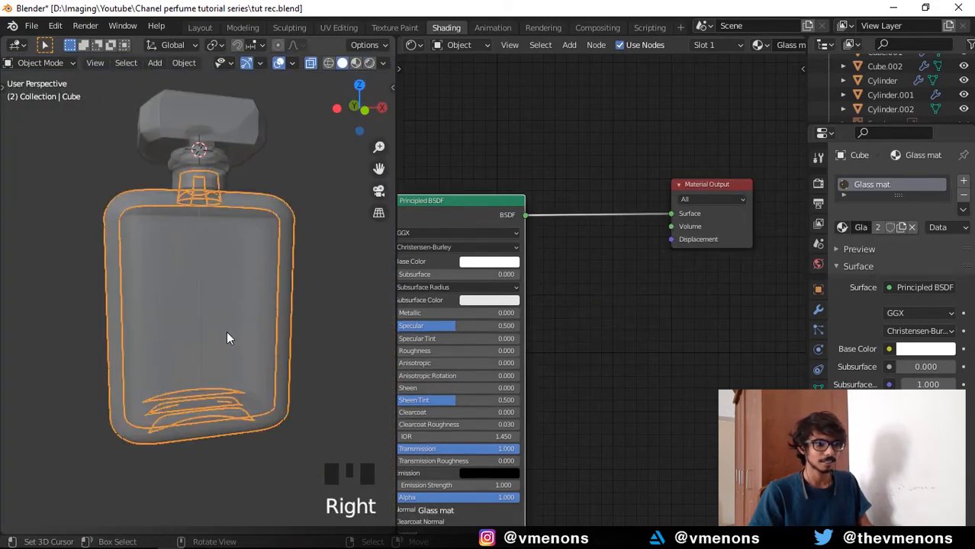
pyautogui.press('KP_1')
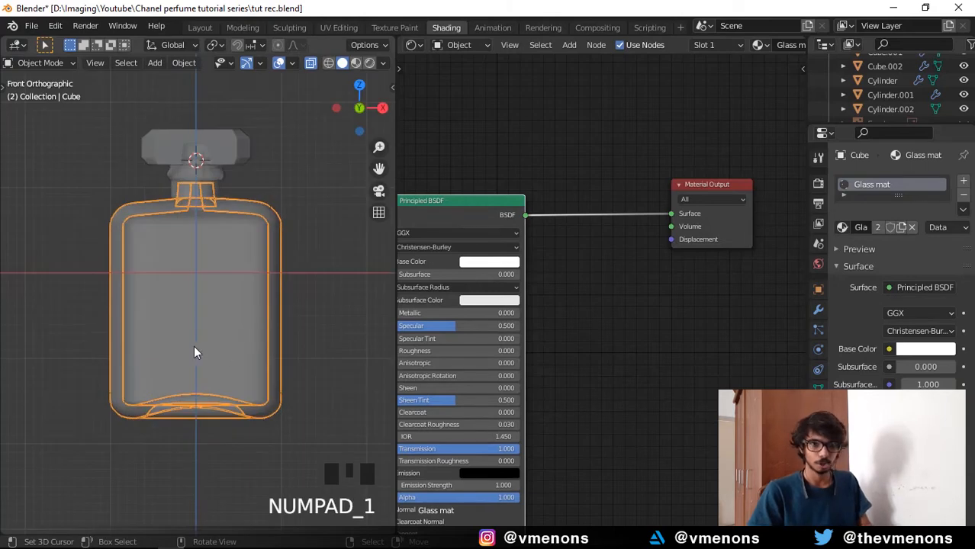
pyautogui.scroll(1, 219, 336)
pyautogui.rightClick(219, 336)
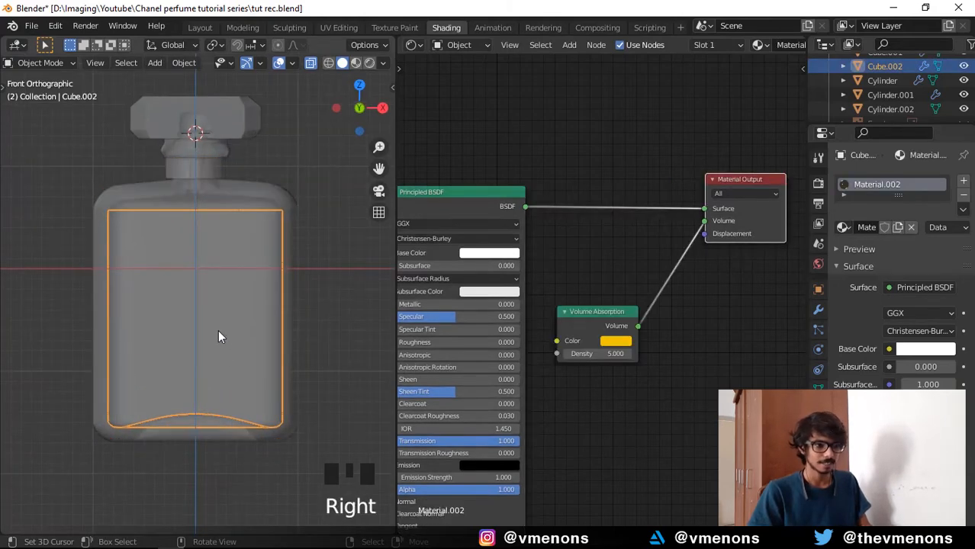
# - Compare the liquid mesh's upper corner and side with the inner wall of the glass body up close
pyautogui.scroll(3, 171, 273)
pyautogui.keyDown('shift'); pyautogui.moveTo(269, 355); pyautogui.dragTo(223, 313, button='middle'); pyautogui.keyUp('shift')
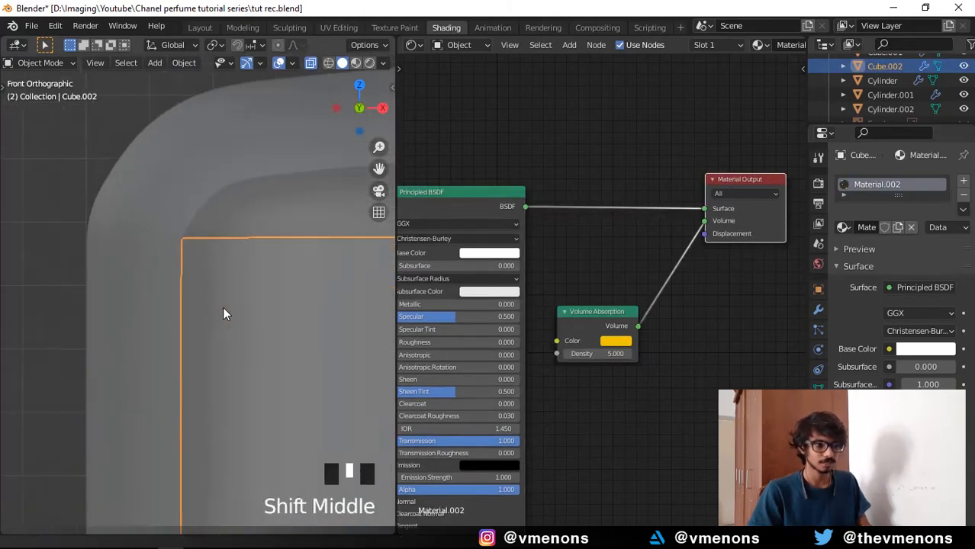
pyautogui.scroll(4, 219, 283)
pyautogui.rightClick(235, 170)
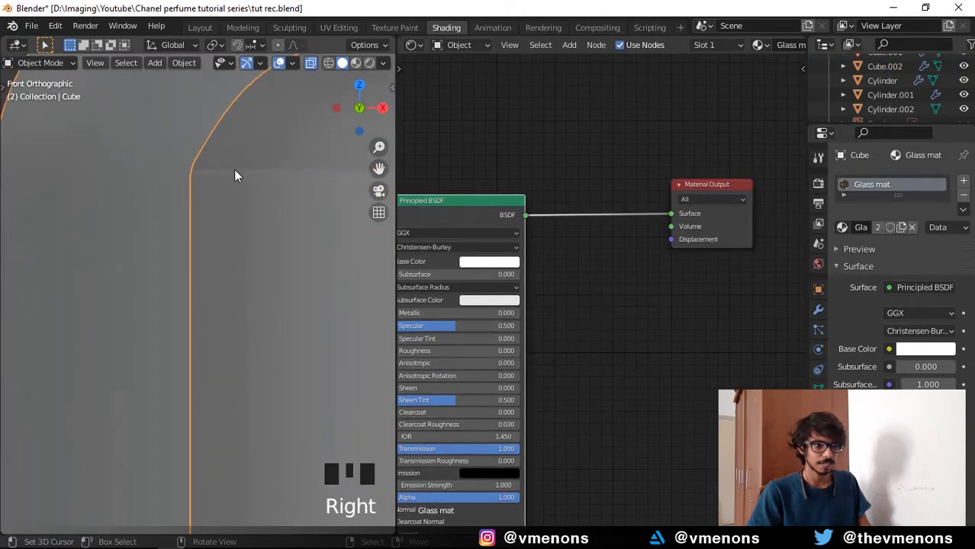
pyautogui.rightClick(278, 350)
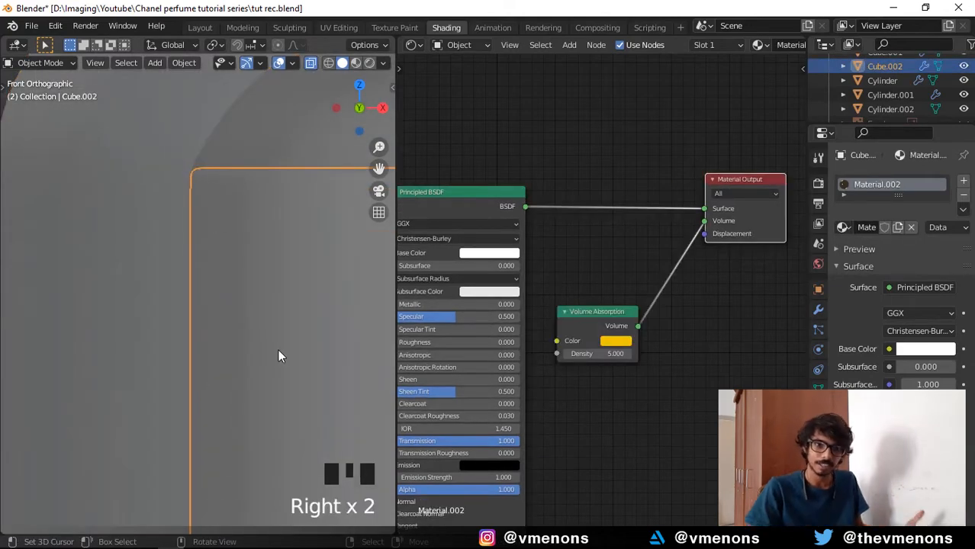
pyautogui.scroll(-6, 285, 351)
pyautogui.keyDown('shift'); pyautogui.moveTo(284, 349); pyautogui.dragTo(234, 229, button='middle'); pyautogui.keyUp('shift')
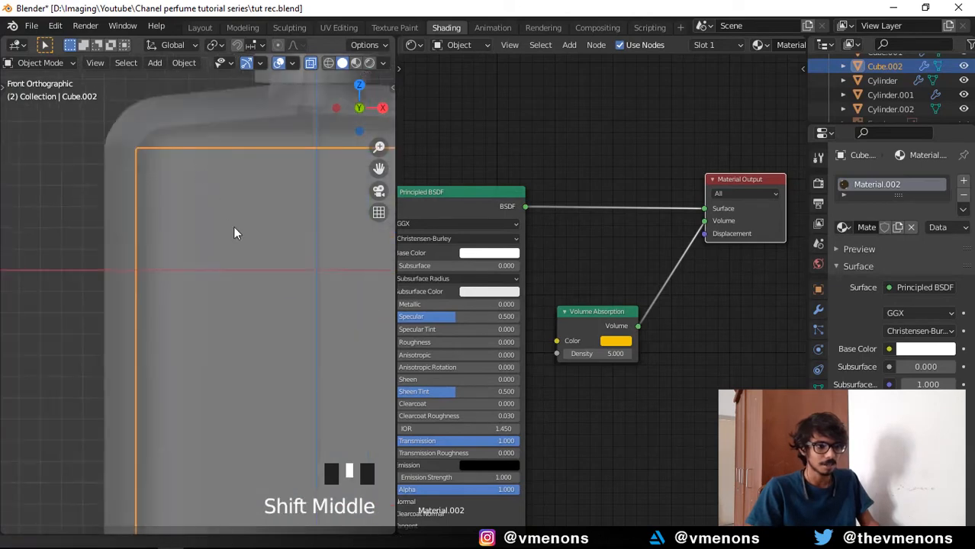
pyautogui.scroll(-4, 254, 285)
pyautogui.keyDown('shift'); pyautogui.moveTo(254, 285); pyautogui.dragTo(251, 284, button='middle'); pyautogui.keyUp('shift')
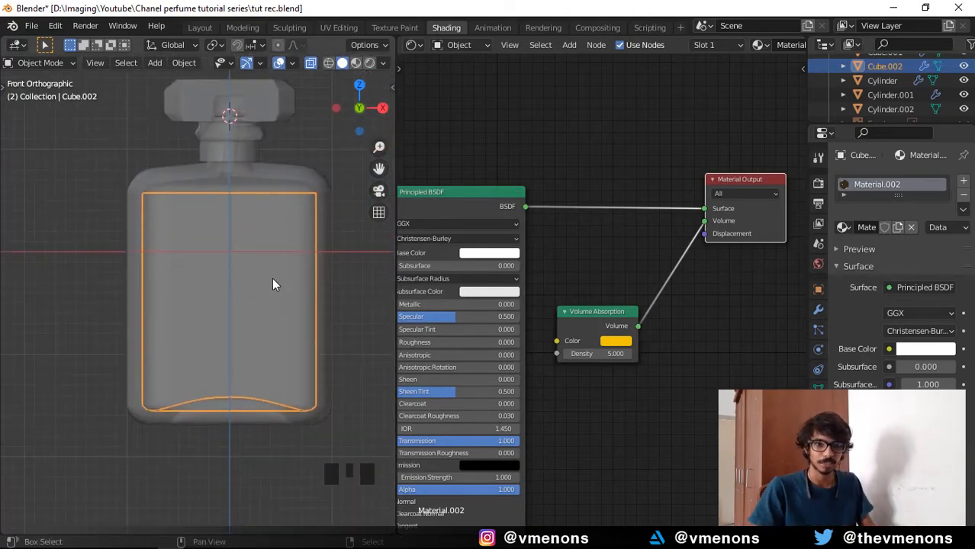
# - Try scaling the liquid mesh to 0.953, inspect its spacing from the inner glass wall, and undo the scaling
pyautogui.keyDown('shift'); pyautogui.moveTo(274, 283); pyautogui.dragTo(355, 267, button='middle'); pyautogui.keyUp('shift')
pyautogui.scroll(2, 328, 321)
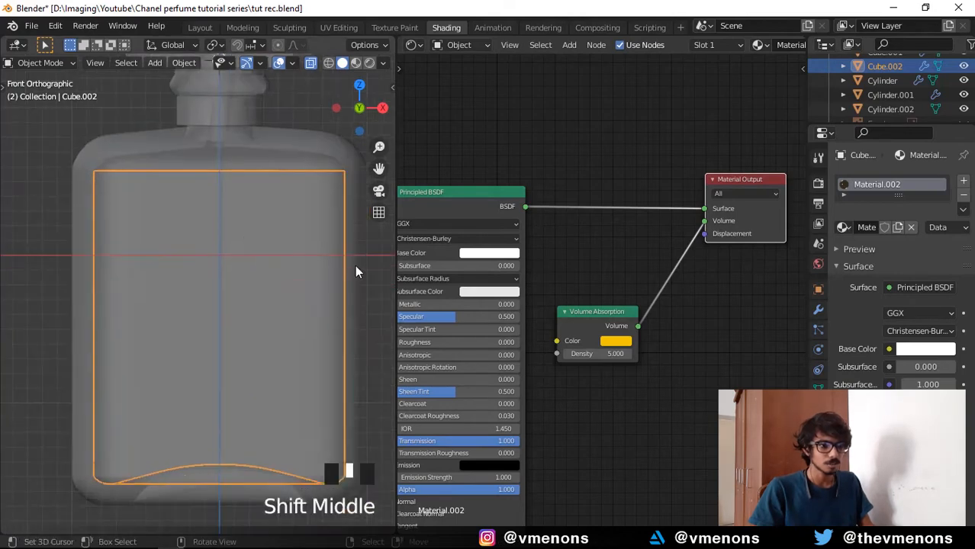
pyautogui.press('s')
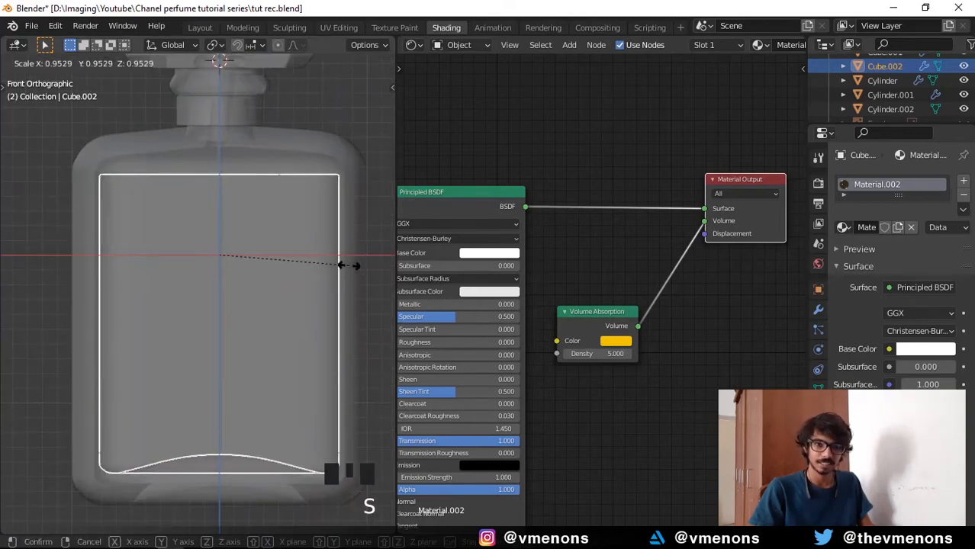
pyautogui.click(348, 265)
pyautogui.scroll(4, 206, 330)
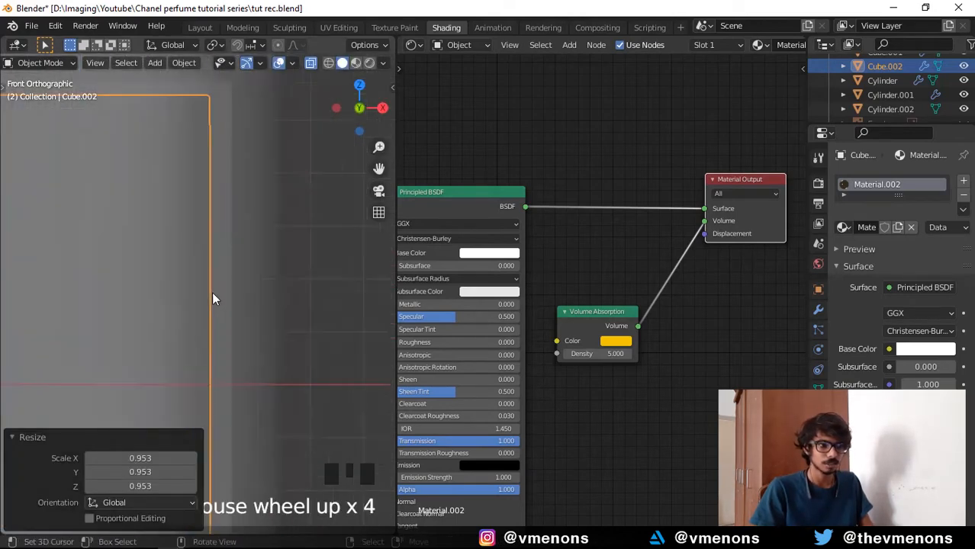
pyautogui.keyDown('shift'); pyautogui.moveTo(212, 292); pyautogui.dragTo(223, 439, button='middle'); pyautogui.keyUp('shift')
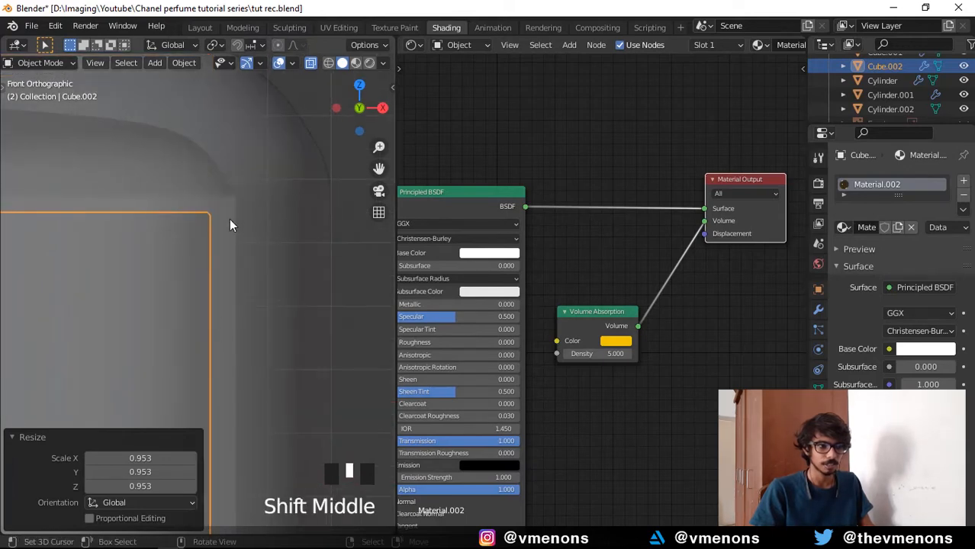
pyautogui.scroll(3, 275, 252)
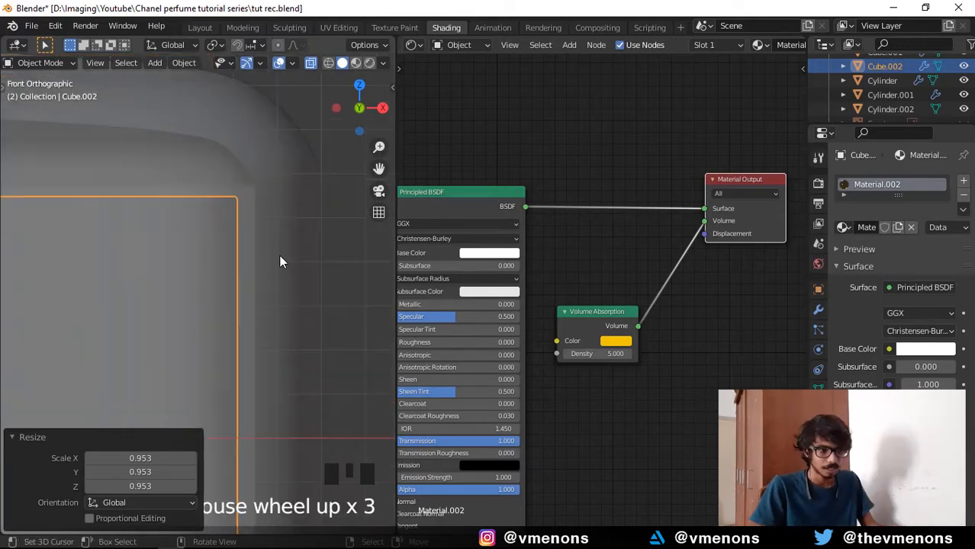
pyautogui.keyDown('shift'); pyautogui.moveTo(279, 254); pyautogui.dragTo(154, 275, button='middle'); pyautogui.keyUp('shift')
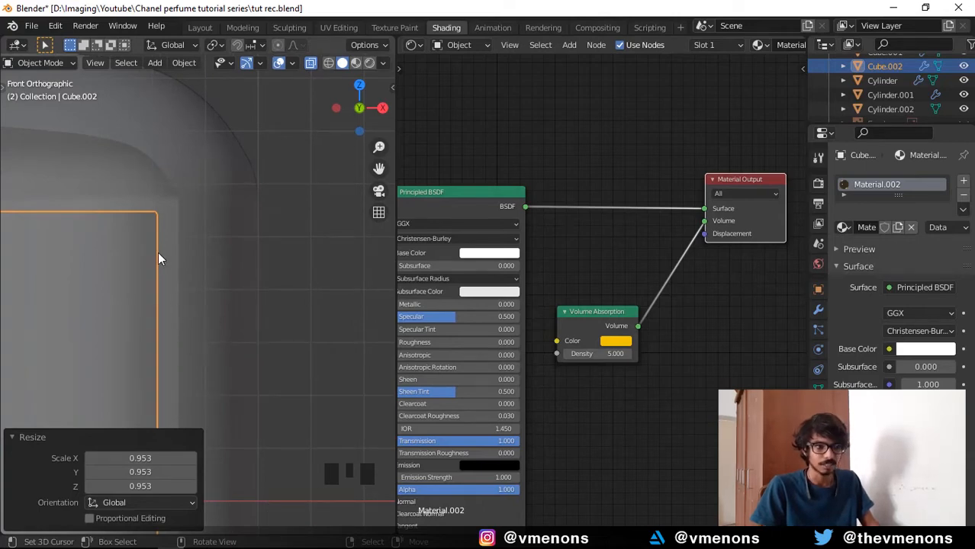
pyautogui.scroll(-2, 38, 329)
pyautogui.keyDown('shift'); pyautogui.moveTo(38, 329); pyautogui.dragTo(280, 292, button='middle'); pyautogui.keyUp('shift')
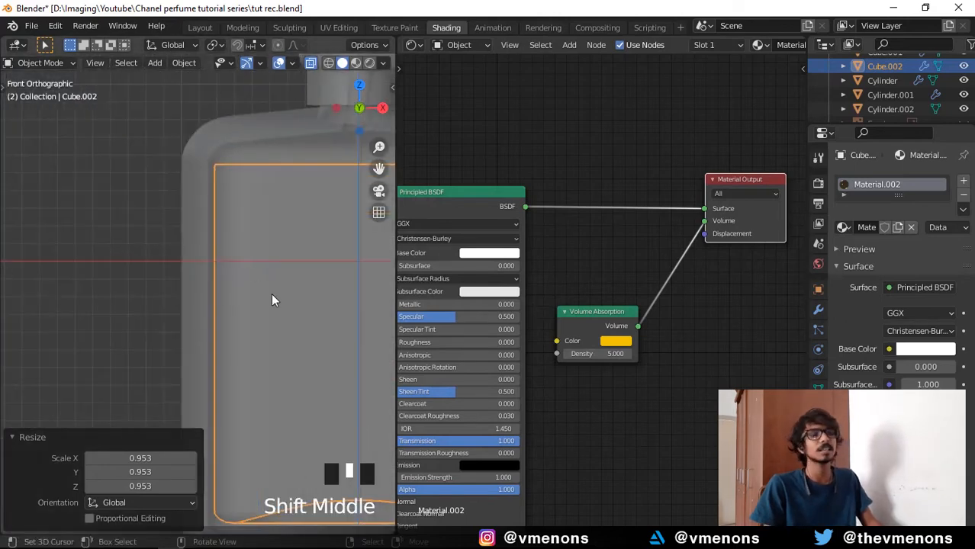
pyautogui.scroll(-3, 187, 303)
pyautogui.keyDown('shift'); pyautogui.moveTo(188, 303); pyautogui.dragTo(177, 303, button='middle'); pyautogui.keyUp('shift')
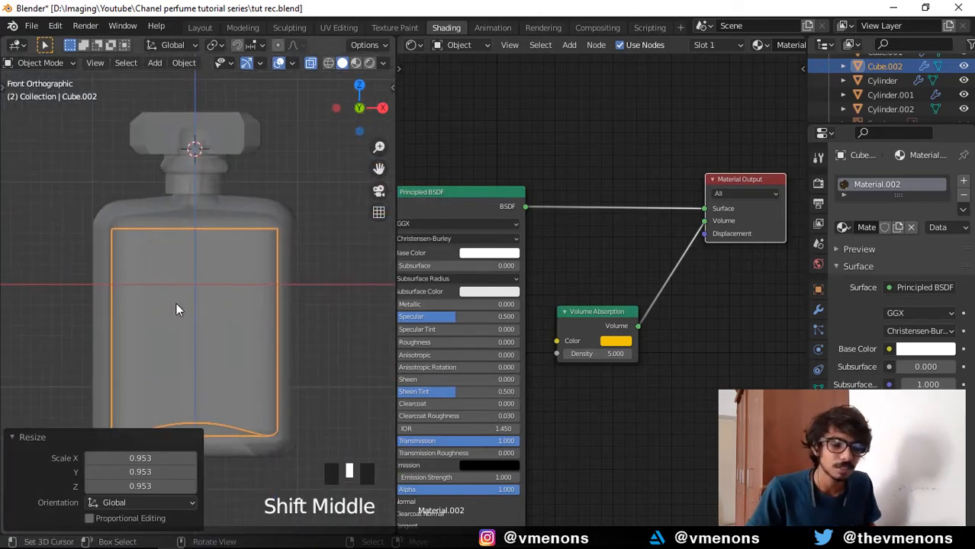
pyautogui.hotkey('ctrl', 'z')
# - Examine how the liquid mesh's outline meets the inner glass wall at the upper corner and along the sides
pyautogui.scroll(4, 302, 255)
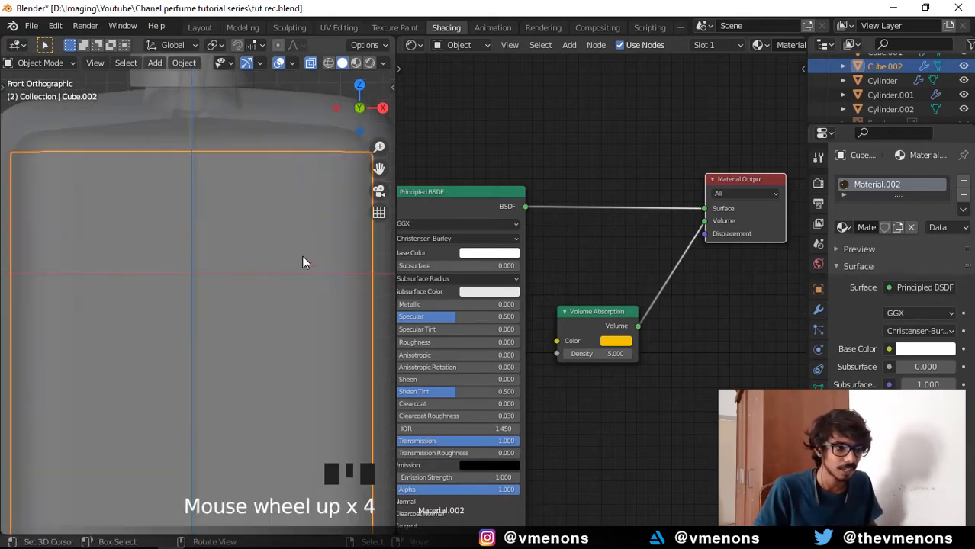
pyautogui.keyDown('shift'); pyautogui.moveTo(302, 255); pyautogui.dragTo(194, 309, button='middle'); pyautogui.keyUp('shift')
pyautogui.scroll(3, 343, 301)
pyautogui.keyDown('shift'); pyautogui.moveTo(304, 276); pyautogui.dragTo(235, 360, button='middle'); pyautogui.keyUp('shift')
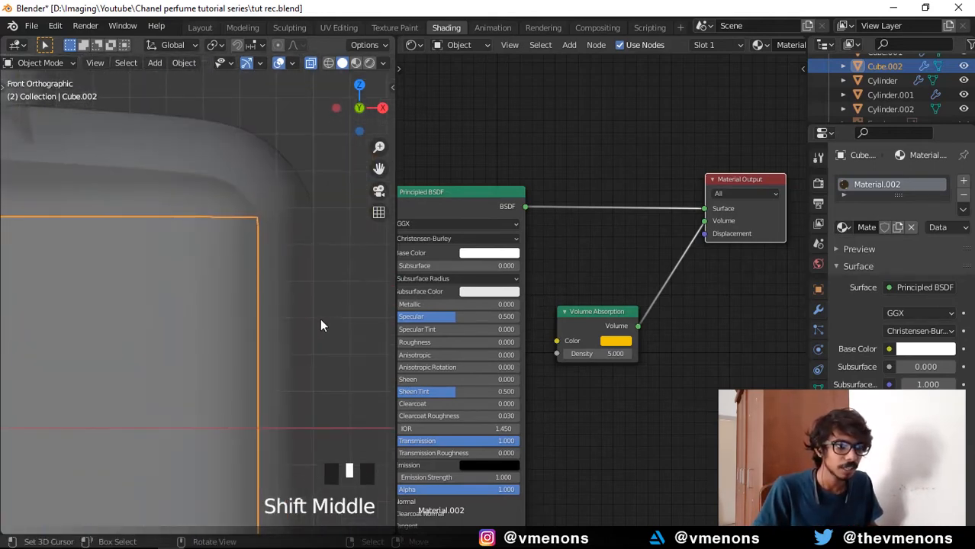
pyautogui.scroll(1, 320, 319)
pyautogui.keyDown('shift'); pyautogui.moveTo(270, 314); pyautogui.dragTo(238, 319, button='middle'); pyautogui.keyUp('shift')
pyautogui.scroll(-8, 269, 317)
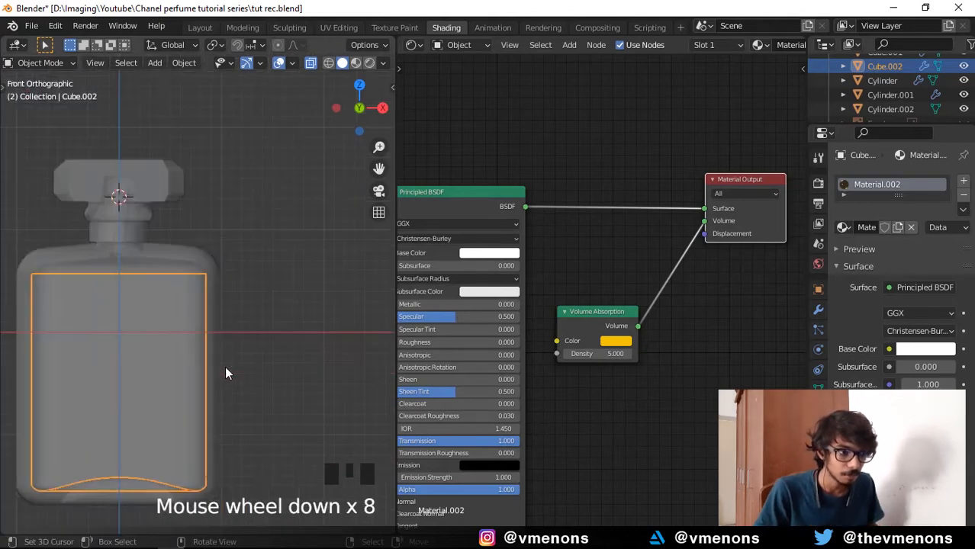
pyautogui.scroll(-1, 226, 368)
pyautogui.keyDown('shift'); pyautogui.moveTo(225, 368); pyautogui.dragTo(271, 309, button='middle'); pyautogui.keyUp('shift')
pyautogui.scroll(3, 244, 332)
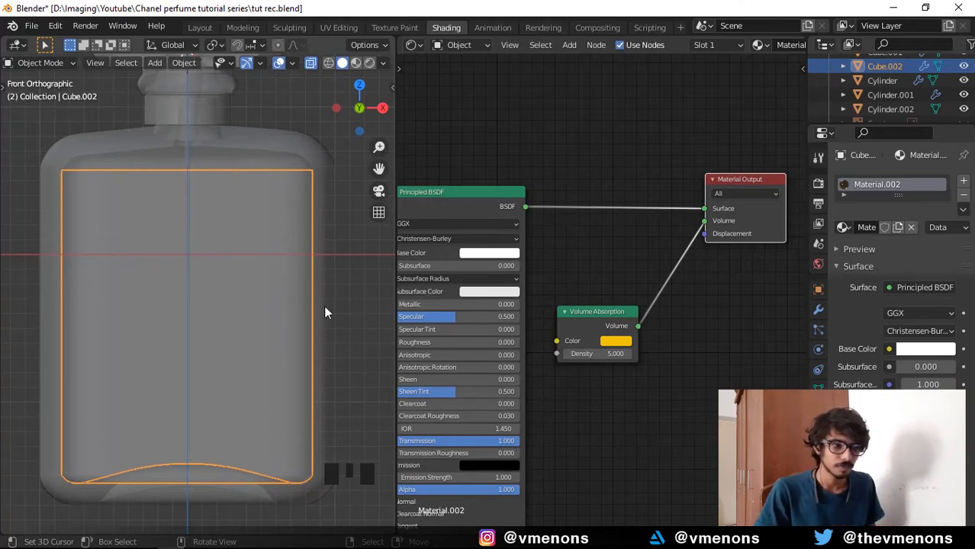
pyautogui.scroll(2, 303, 322)
pyautogui.keyDown('shift'); pyautogui.moveTo(305, 318); pyautogui.dragTo(291, 290, button='middle'); pyautogui.keyUp('shift')
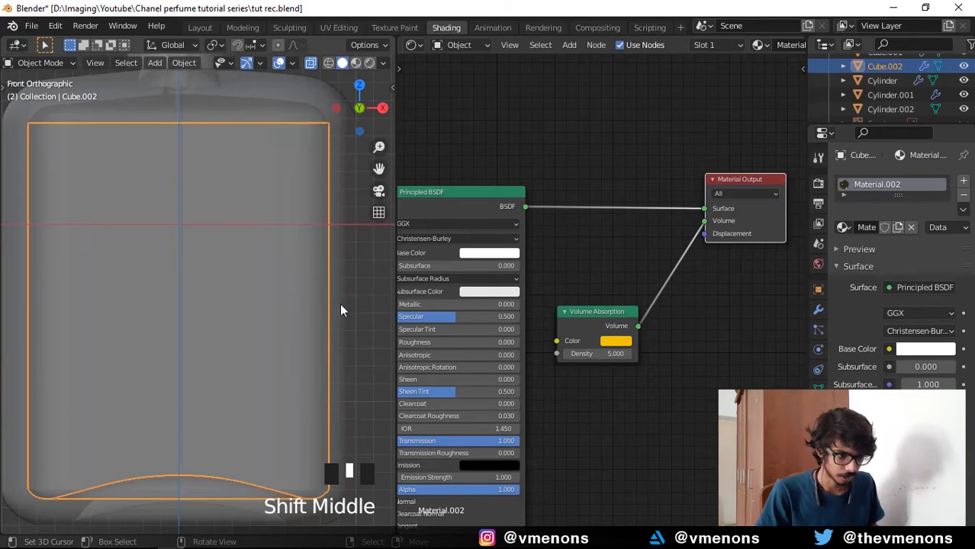
pyautogui.scroll(-1, 344, 331)
pyautogui.press('s')
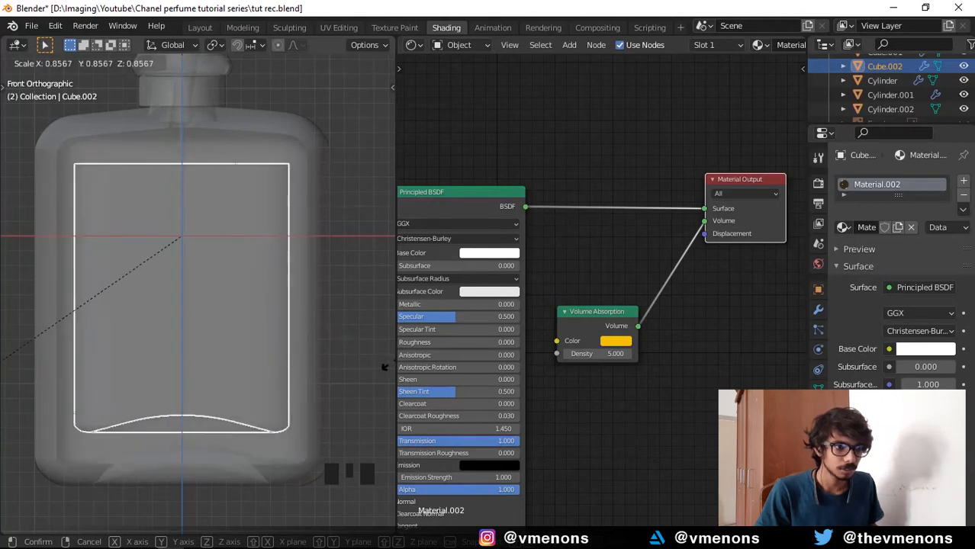
pyautogui.rightClick(30, 375)
pyautogui.keyDown('shift'); pyautogui.scroll(-1, 294, 334); pyautogui.keyUp('shift')
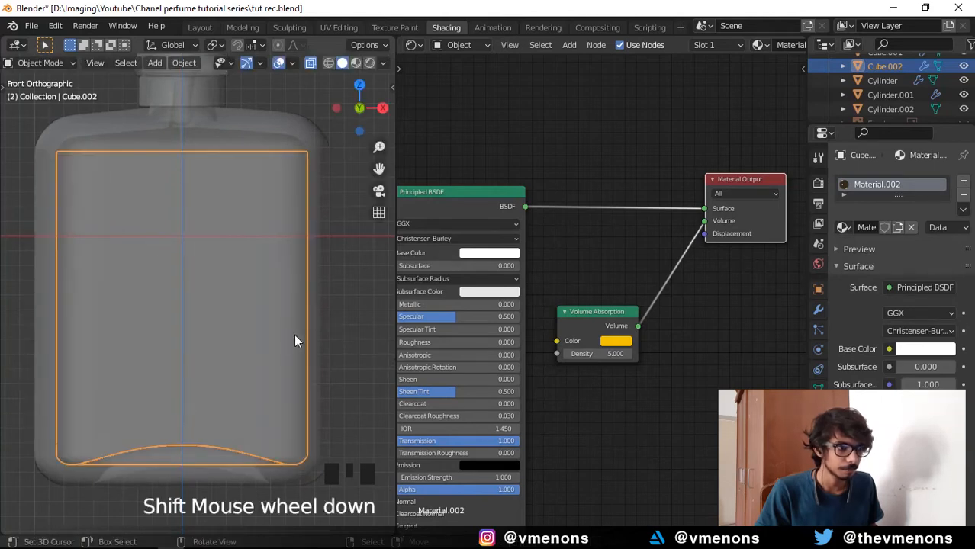
# - Scale the liquid mesh up uniformly to 1.045 so that it slightly overlaps the inner glass wall
pyautogui.scroll(-2, 294, 334)
pyautogui.keyDown('shift'); pyautogui.moveTo(299, 330); pyautogui.dragTo(278, 278, button='middle'); pyautogui.keyUp('shift')
pyautogui.press('s')
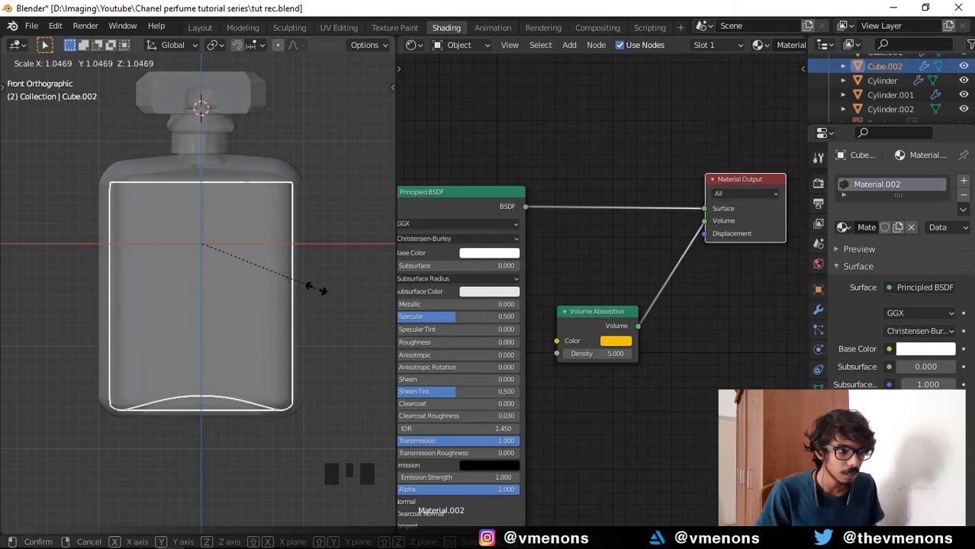
pyautogui.click(308, 265)
pyautogui.keyDown('shift'); pyautogui.moveTo(309, 265); pyautogui.dragTo(247, 322, button='middle'); pyautogui.keyUp('shift')
pyautogui.scroll(6, 252, 319)
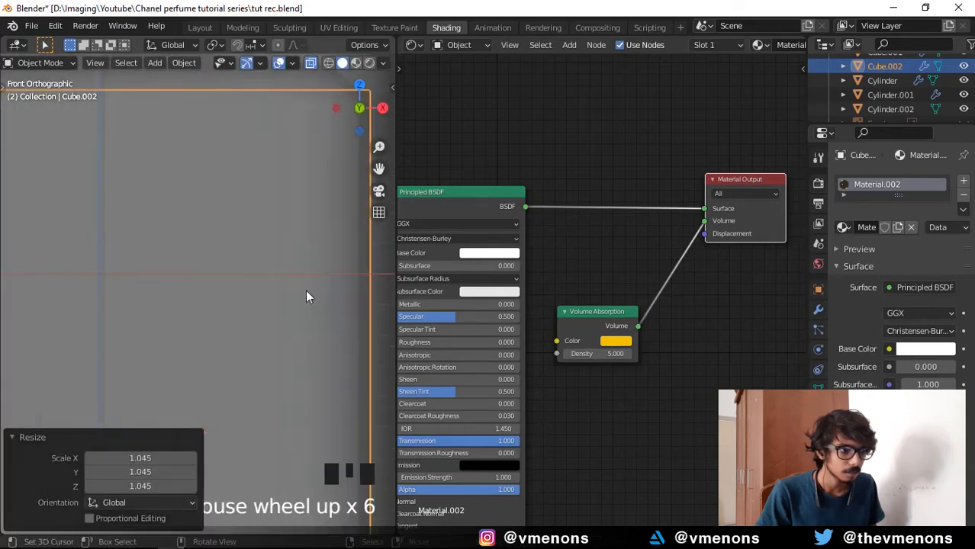
pyautogui.keyDown('shift'); pyautogui.moveTo(305, 290); pyautogui.dragTo(191, 311, button='middle'); pyautogui.keyUp('shift')
# - Examine how the enlarged liquid mesh's sides and bottom sit against the glass body and its base
pyautogui.scroll(-5, 245, 328)
pyautogui.keyDown('shift'); pyautogui.moveTo(256, 309); pyautogui.dragTo(284, 291, button='middle'); pyautogui.keyUp('shift')
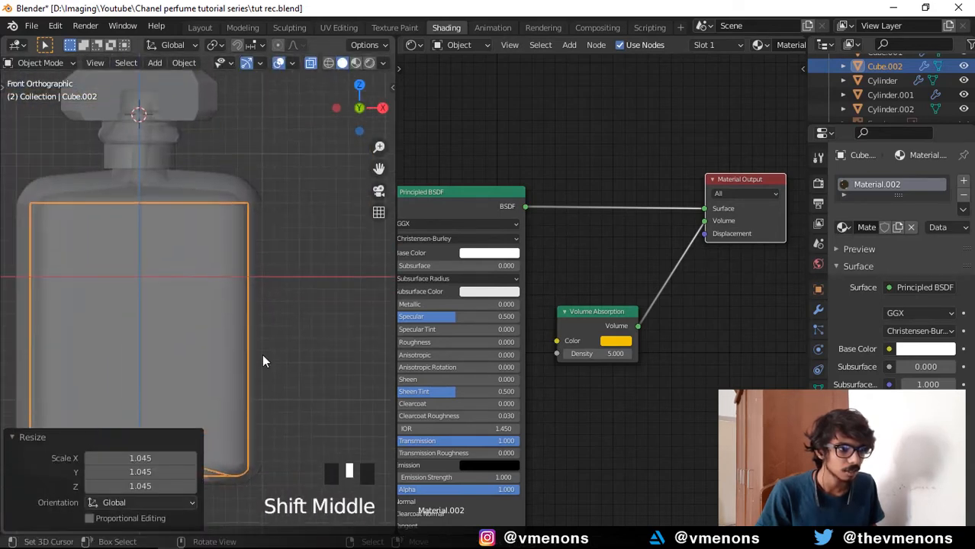
pyautogui.keyDown('shift'); pyautogui.moveTo(262, 354); pyautogui.dragTo(269, 364, button='middle'); pyautogui.keyUp('shift')
pyautogui.scroll(1, 268, 382)
pyautogui.scroll(-1, 282, 313)
pyautogui.keyDown('shift'); pyautogui.moveTo(297, 251); pyautogui.dragTo(301, 246, button='middle'); pyautogui.keyUp('shift')
pyautogui.scroll(4, 303, 253)
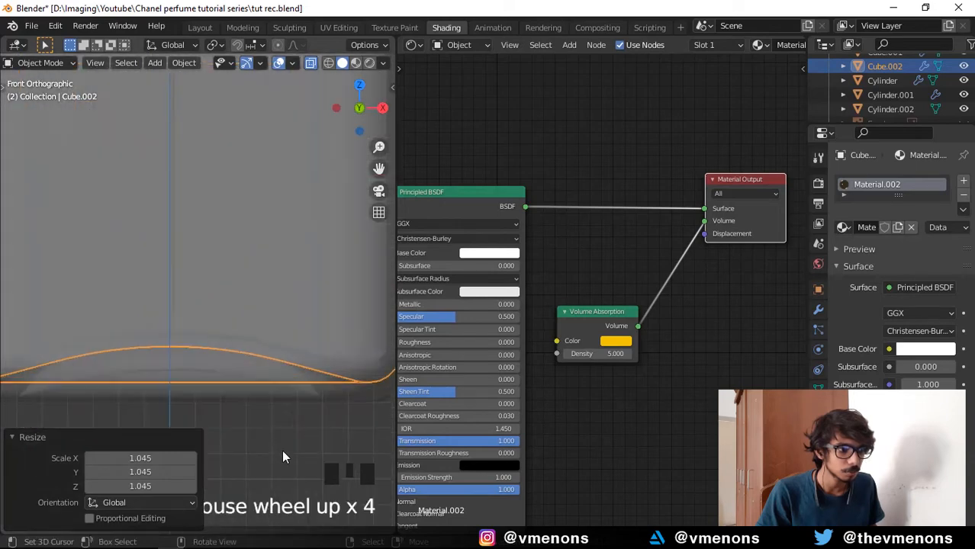
pyautogui.keyDown('shift'); pyautogui.moveTo(281, 451); pyautogui.dragTo(240, 382, button='middle'); pyautogui.keyUp('shift')
pyautogui.scroll(3, 316, 392)
pyautogui.moveTo(324, 391)
pyautogui.keyDown('shift'); pyautogui.mouseDown(button='middle')
pyautogui.moveTo(344, 383)
pyautogui.moveTo(335, 339)
pyautogui.moveTo(341, 385)
pyautogui.mouseUp(button='middle'); pyautogui.keyUp('shift')
pyautogui.scroll(-3, 333, 337)
# - In Edit Mode, select the liquid mesh's bottom geometry and move it up about 0.0347 m along Z
pyautogui.press('Tab')
pyautogui.scroll(-3, 334, 344)
pyautogui.press('2')
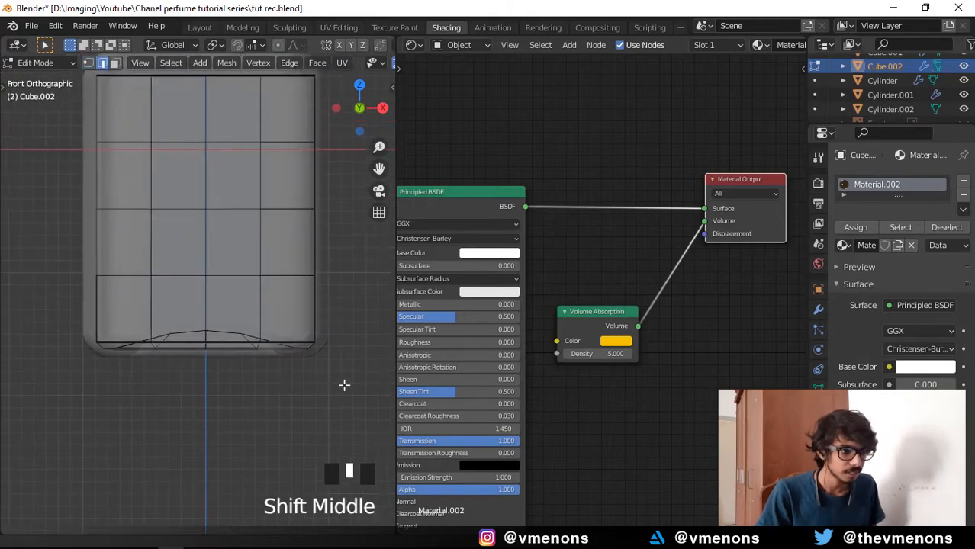
pyautogui.click(240, 360)
pyautogui.moveTo(339, 392); pyautogui.dragTo(80, 324)
pyautogui.scroll(4, 165, 349)
pyautogui.keyDown('shift'); pyautogui.moveTo(165, 349); pyautogui.dragTo(126, 392, button='middle'); pyautogui.keyUp('shift')
pyautogui.scroll(3, 292, 418)
pyautogui.press('g')
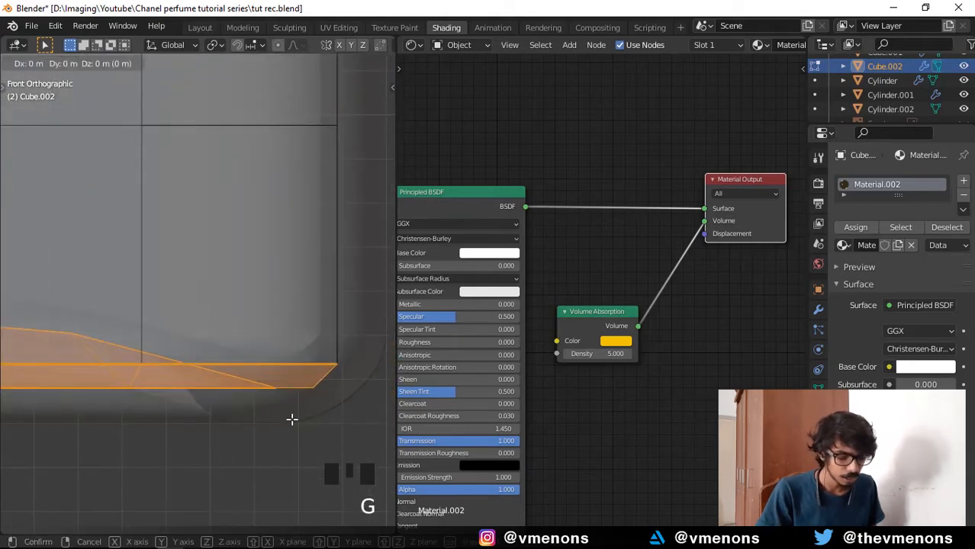
pyautogui.press('z')
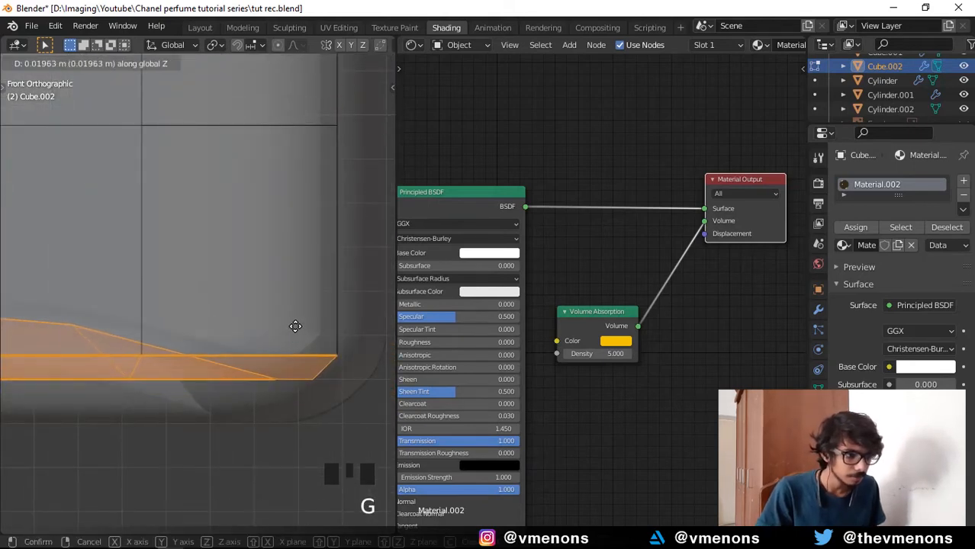
pyautogui.click(294, 265)
pyautogui.scroll(-6, 277, 269)
pyautogui.keyDown('shift'); pyautogui.moveTo(277, 269); pyautogui.dragTo(277, 348, button='middle'); pyautogui.keyUp('shift')
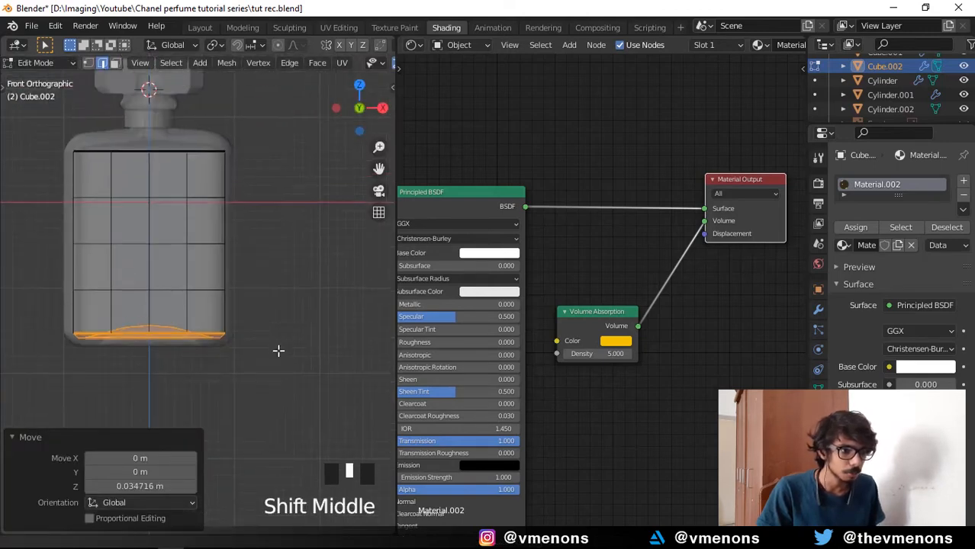
# - Return to Object Mode, deselect the liquid mesh, save the file and switch the viewport to Rendered shading
pyautogui.press('Tab')
pyautogui.rightClick(306, 278)
pyautogui.hotkey('ctrl', 's')
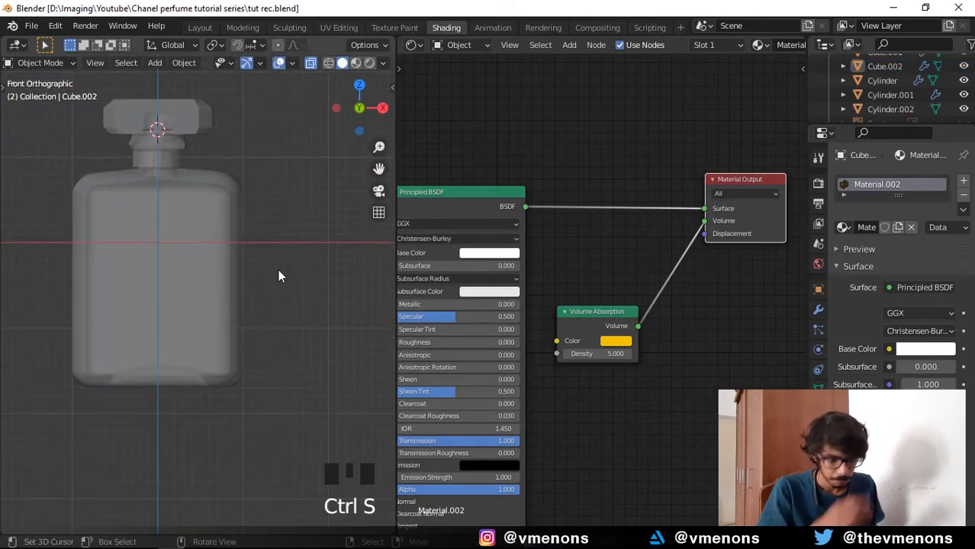
pyautogui.click(367, 64)
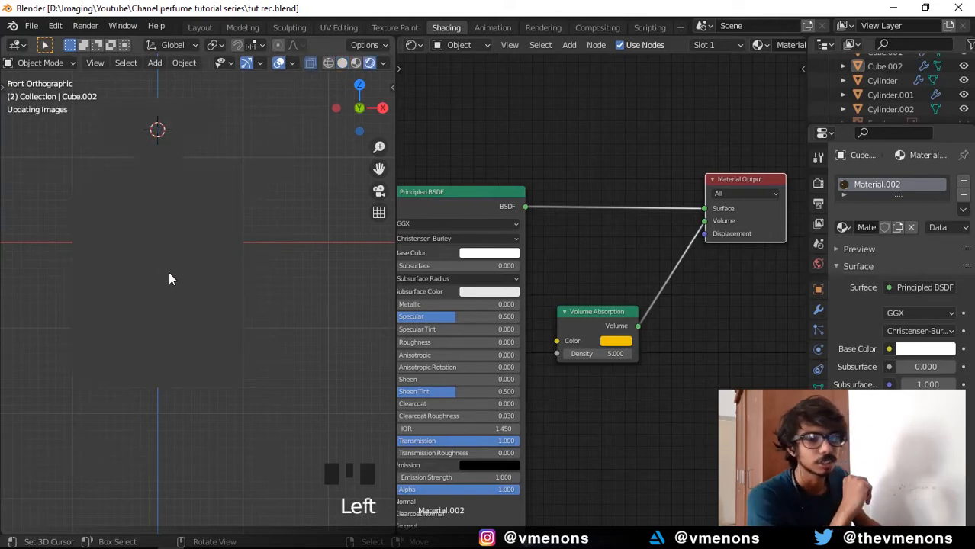
# - Set the total maximum light bounces to 12 in the Cycles render settings and save the file
pyautogui.moveTo(170, 279); pyautogui.dragTo(212, 337, button='middle')
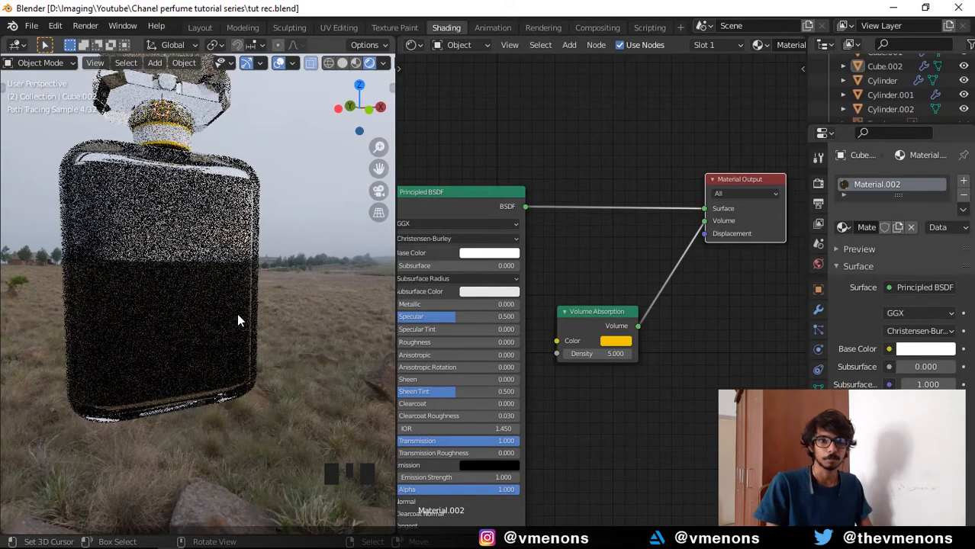
pyautogui.scroll(-1, 305, 274)
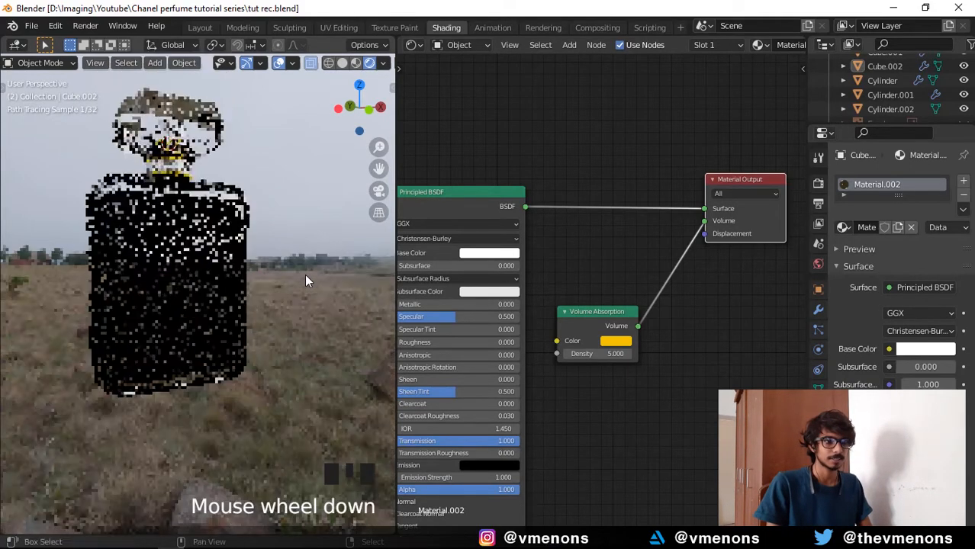
pyautogui.moveTo(305, 274)
pyautogui.keyDown('shift'); pyautogui.mouseDown(button='middle')
pyautogui.moveTo(300, 352)
pyautogui.moveTo(276, 336)
pyautogui.mouseUp(button='middle'); pyautogui.keyUp('shift')
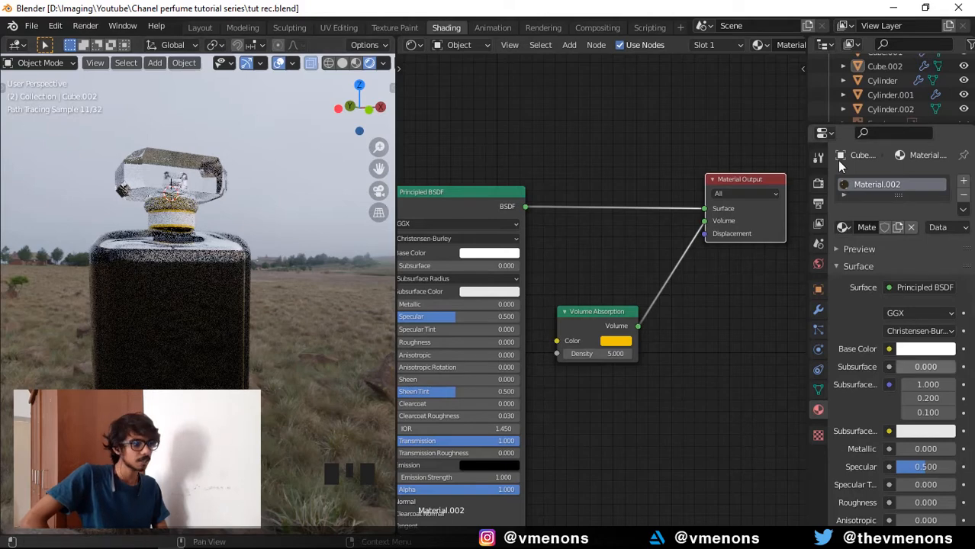
pyautogui.click(818, 183)
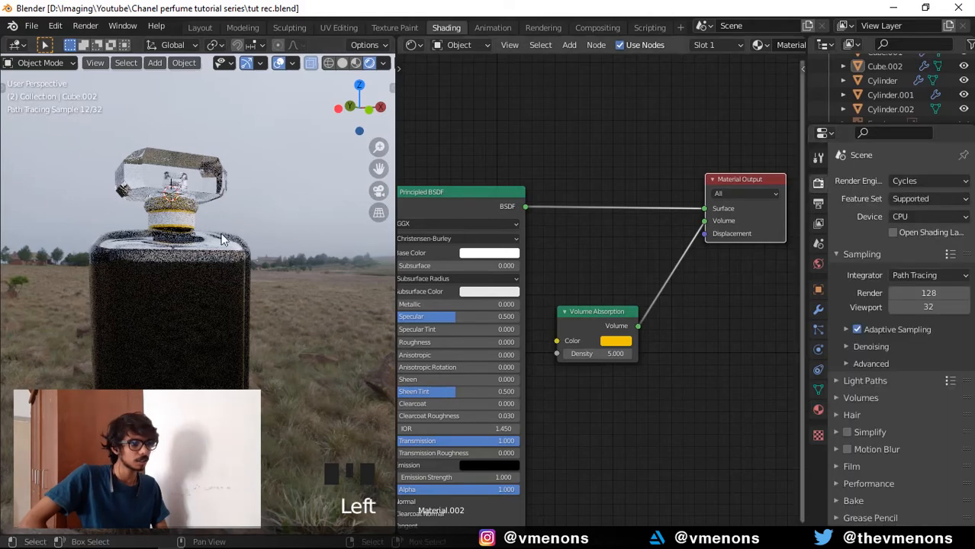
pyautogui.click(836, 382)
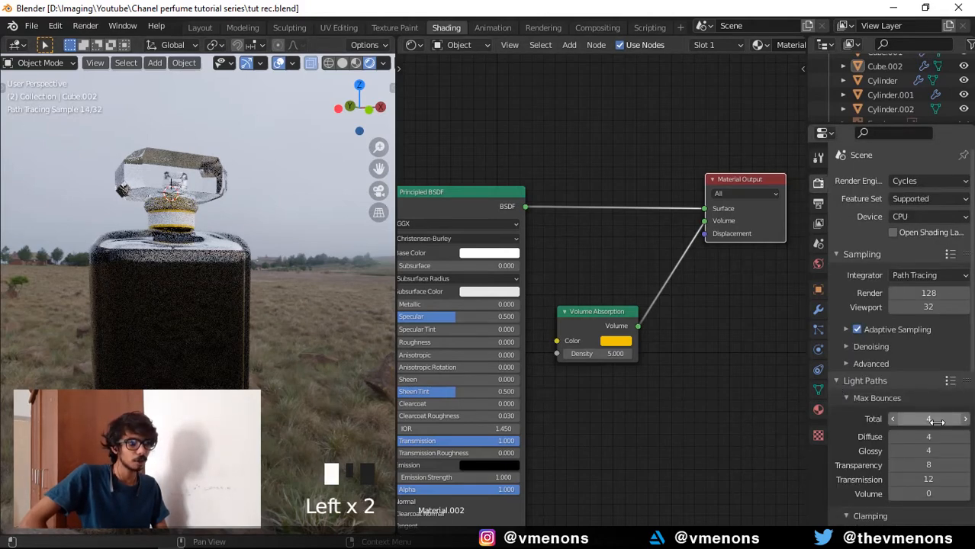
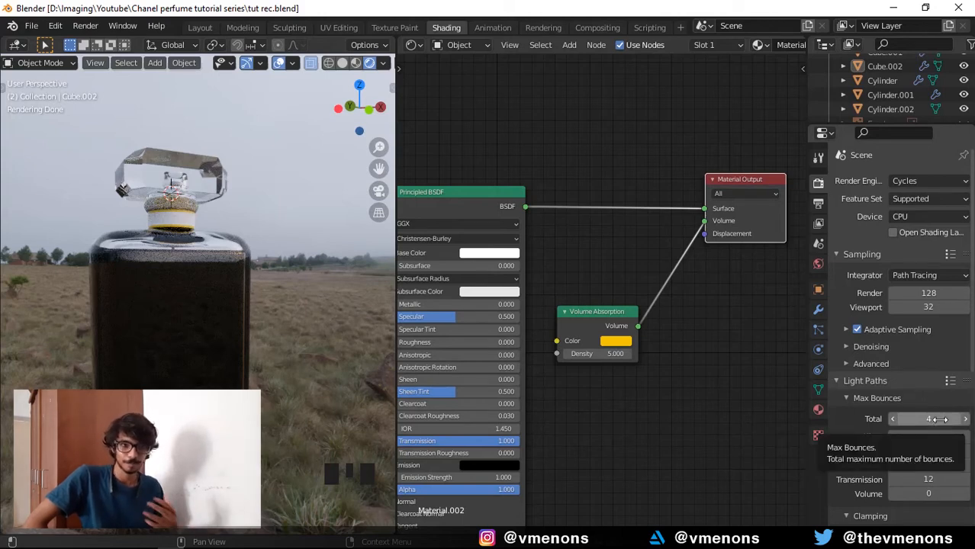
pyautogui.click(941, 419)
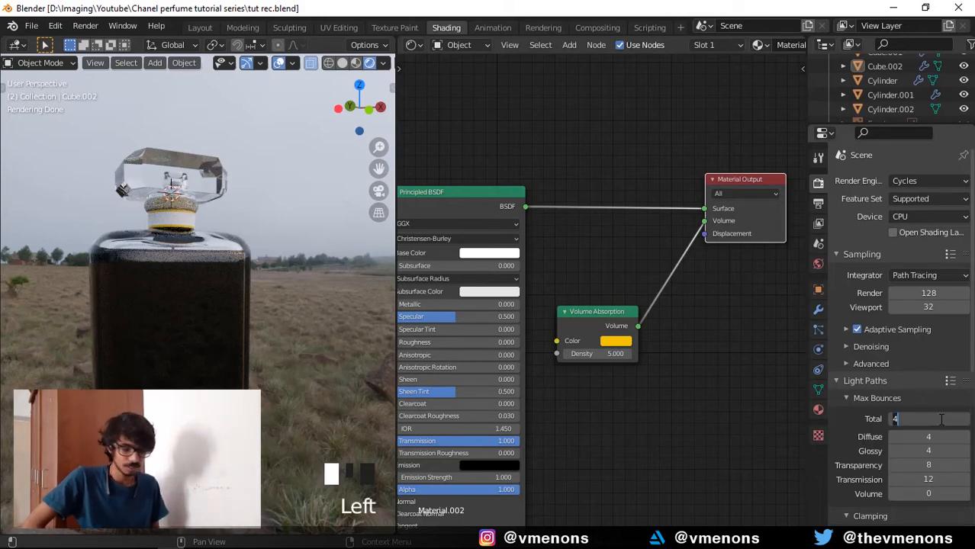
pyautogui.press('Return')
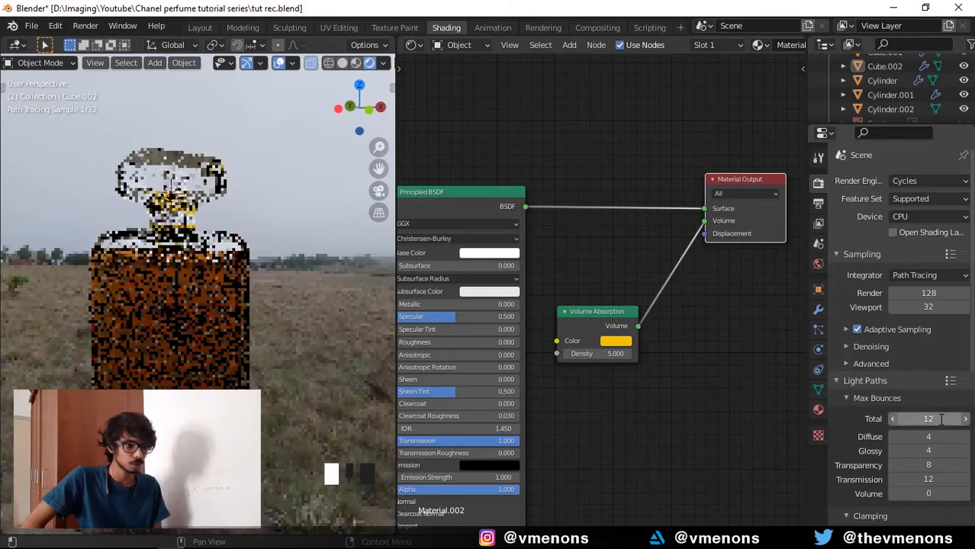
pyautogui.rightClick(292, 220)
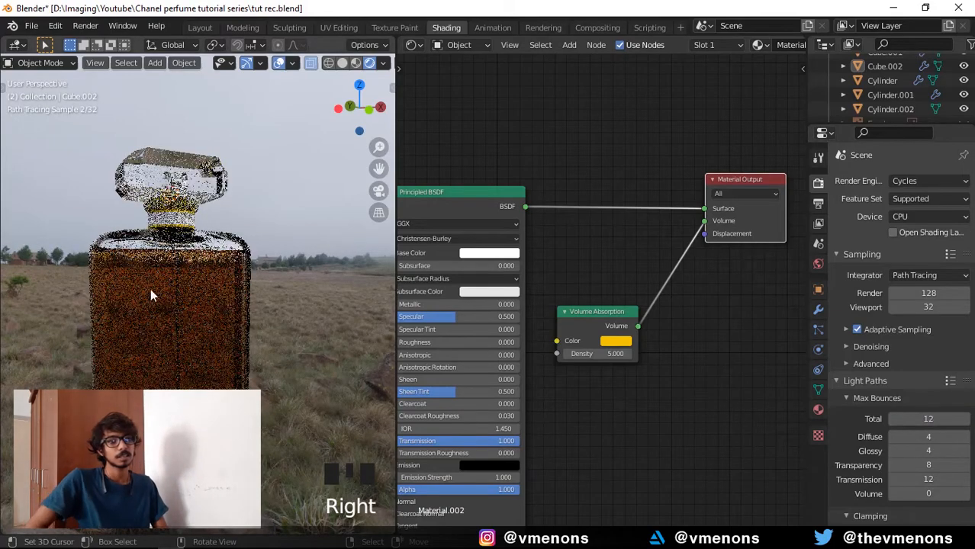
pyautogui.hotkey('ctrl', 's')
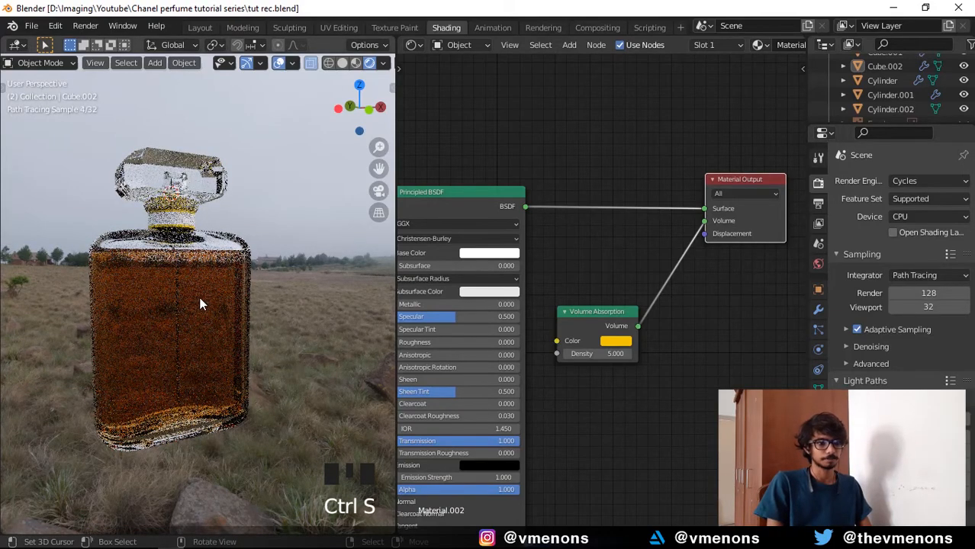
# - Select the thin tube inside the perfume bottle and isolate it in local view
pyautogui.rightClick(179, 268)
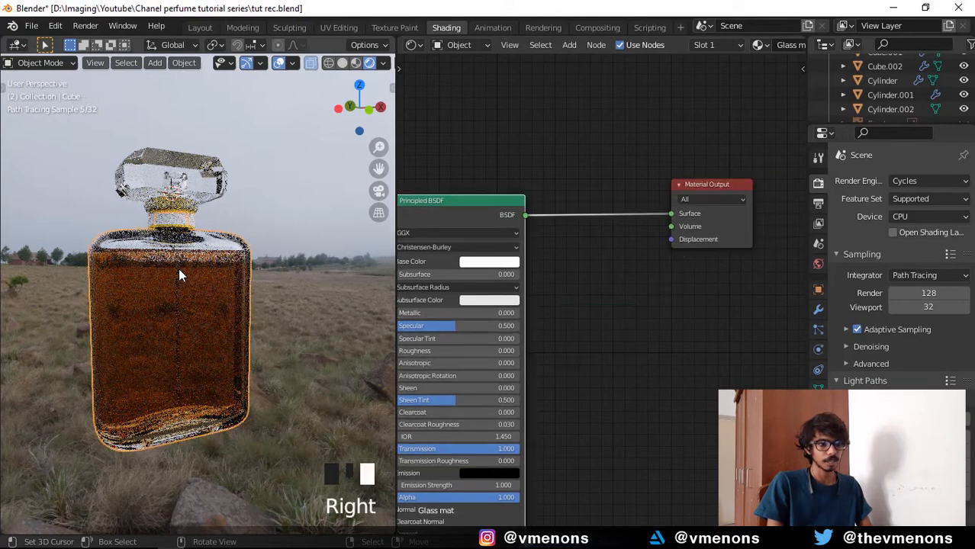
pyautogui.rightClick(176, 269)
pyautogui.rightClick(176, 268)
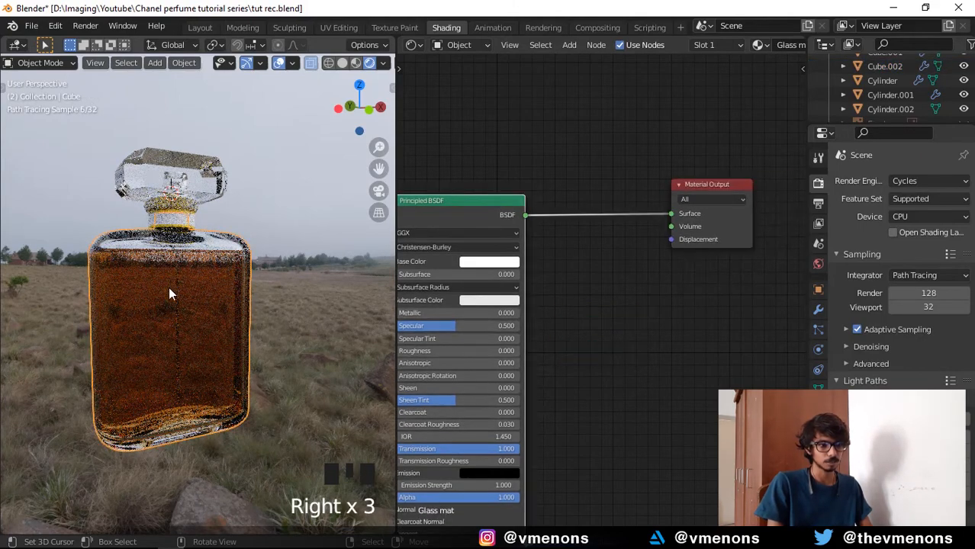
pyautogui.rightClick(178, 229)
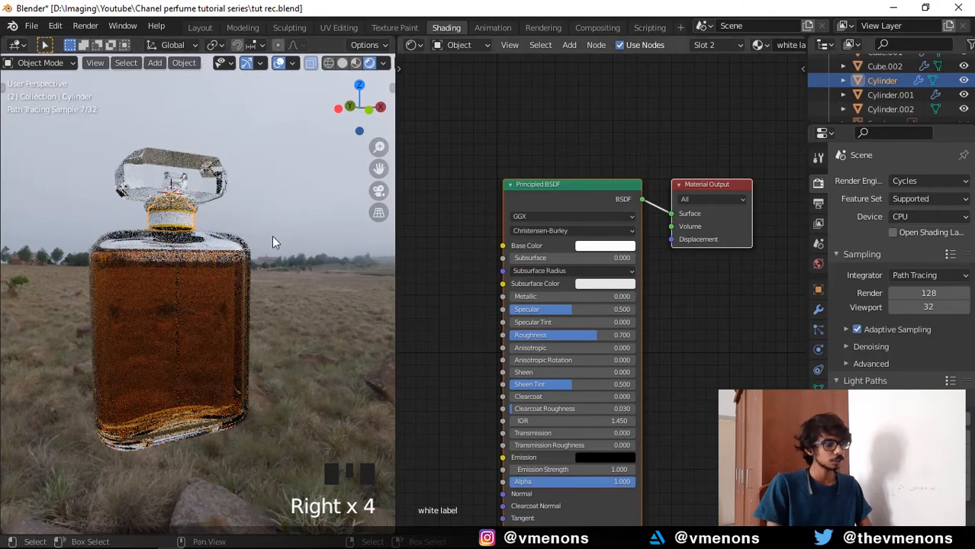
pyautogui.scroll(2, 166, 257)
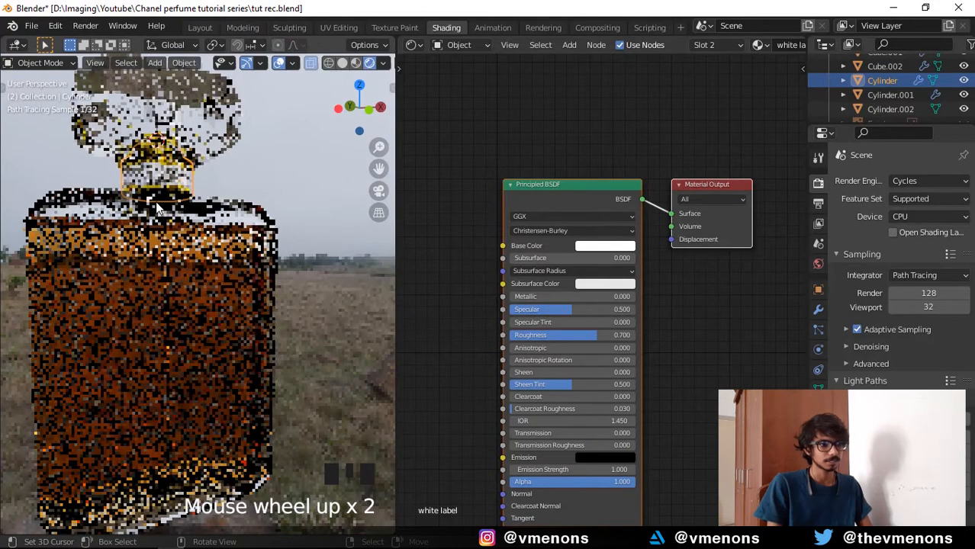
pyautogui.rightClick(160, 232)
pyautogui.rightClick(161, 233)
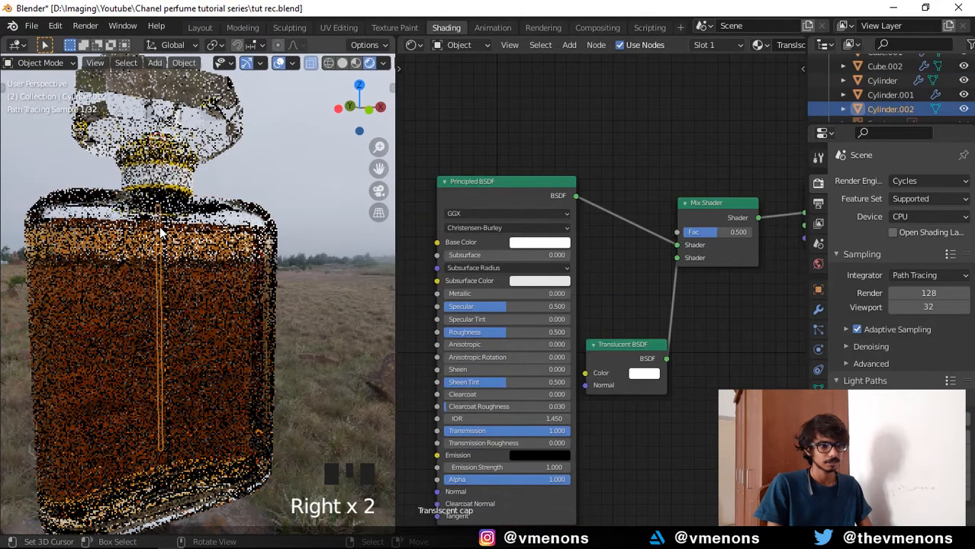
pyautogui.press('/')
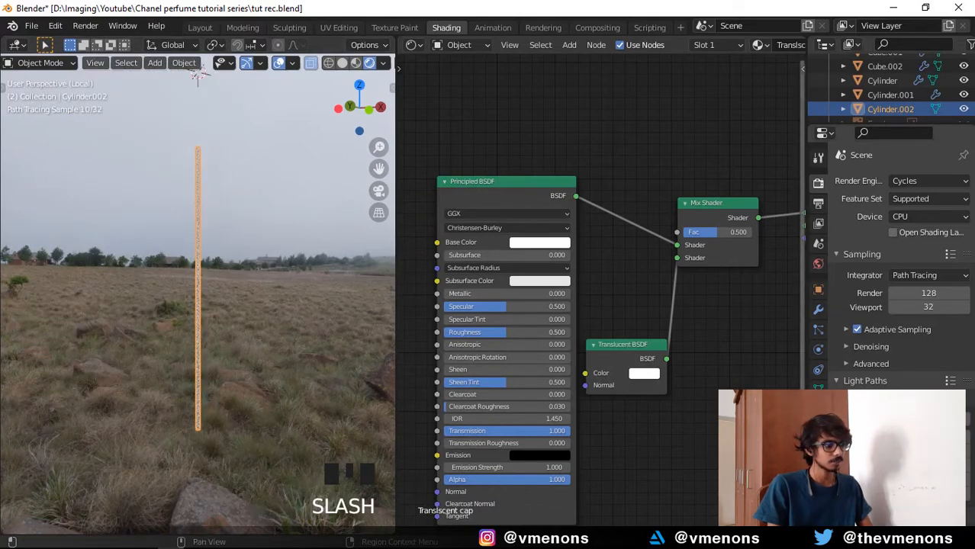
# - Unlink the tube's current material and assign the existing "Transluscent" material instead
pyautogui.click(819, 410)
pyautogui.click(843, 229)
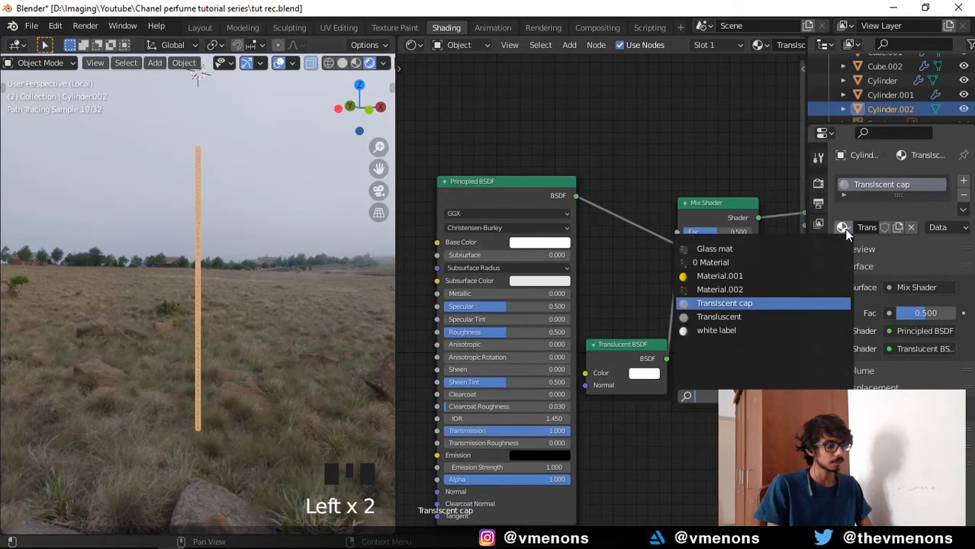
pyautogui.click(911, 228)
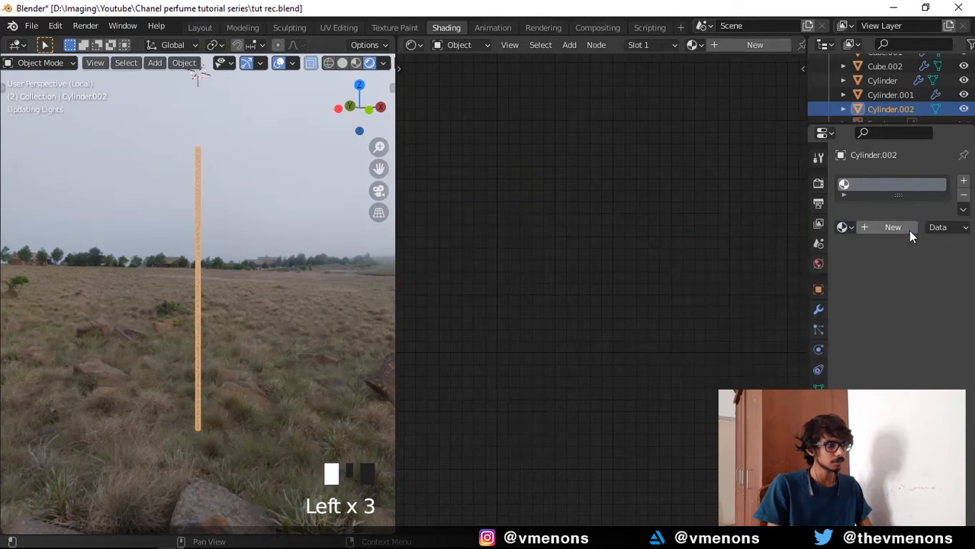
pyautogui.hotkey('ctrl', 'z')
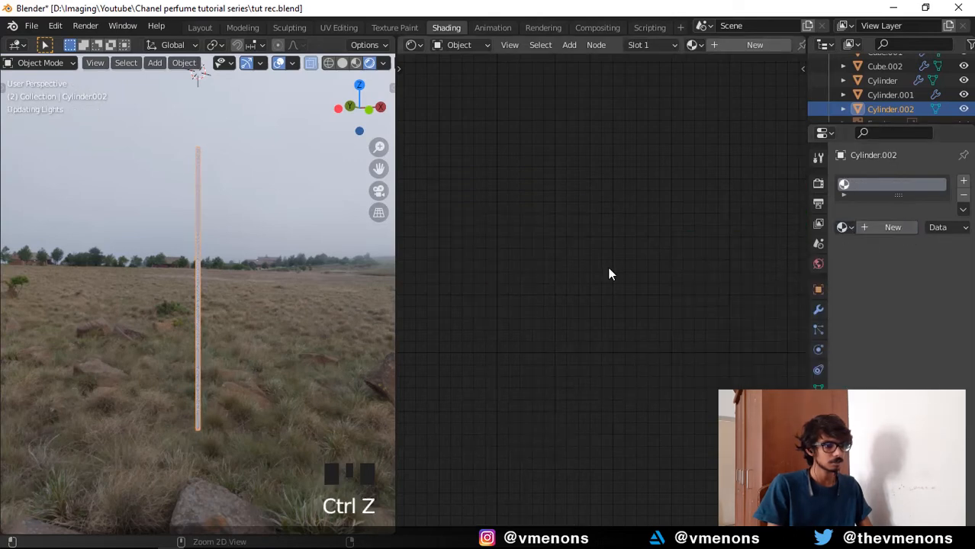
pyautogui.click(843, 228)
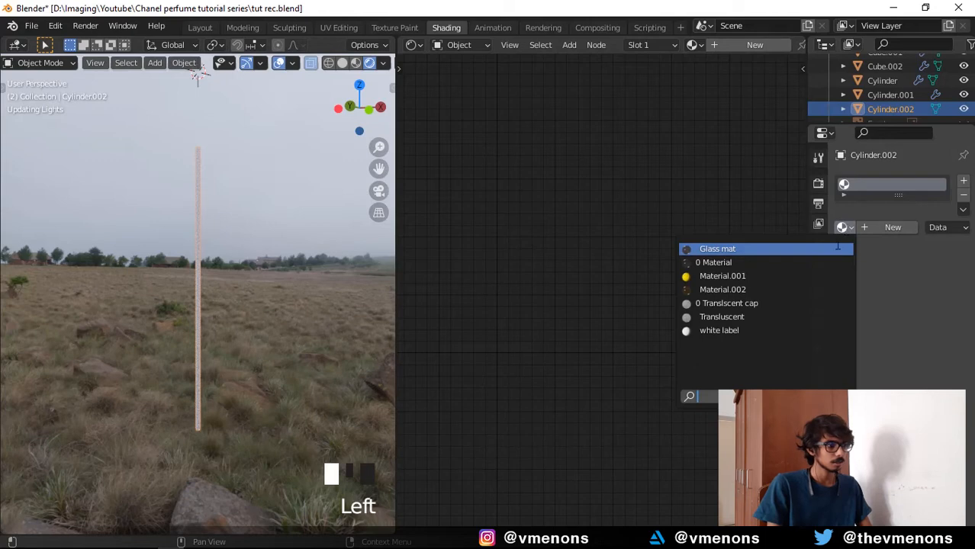
pyautogui.click(809, 317)
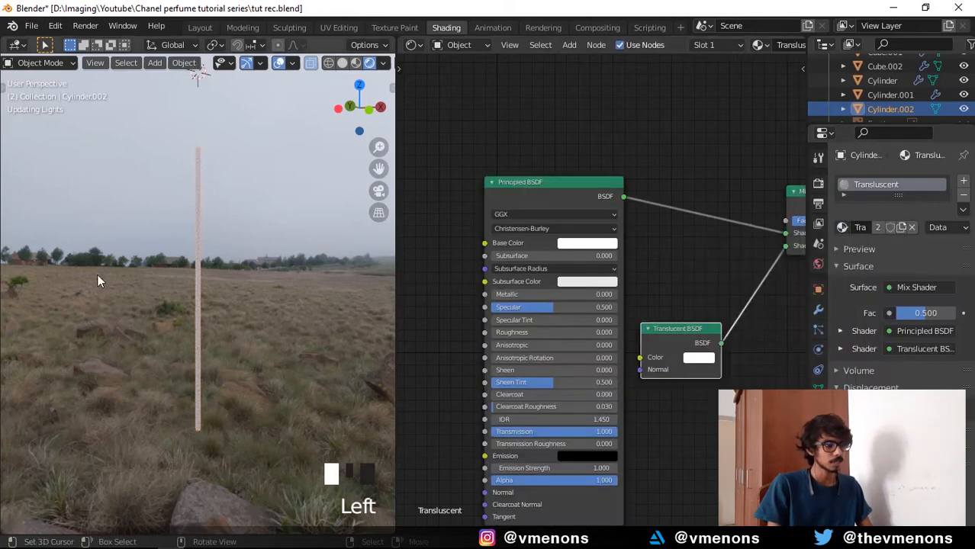
# - Leave the isolated view to bring back the whole bottle, clear the selection and save the file
pyautogui.rightClick(254, 292)
pyautogui.scroll(-1, 252, 269)
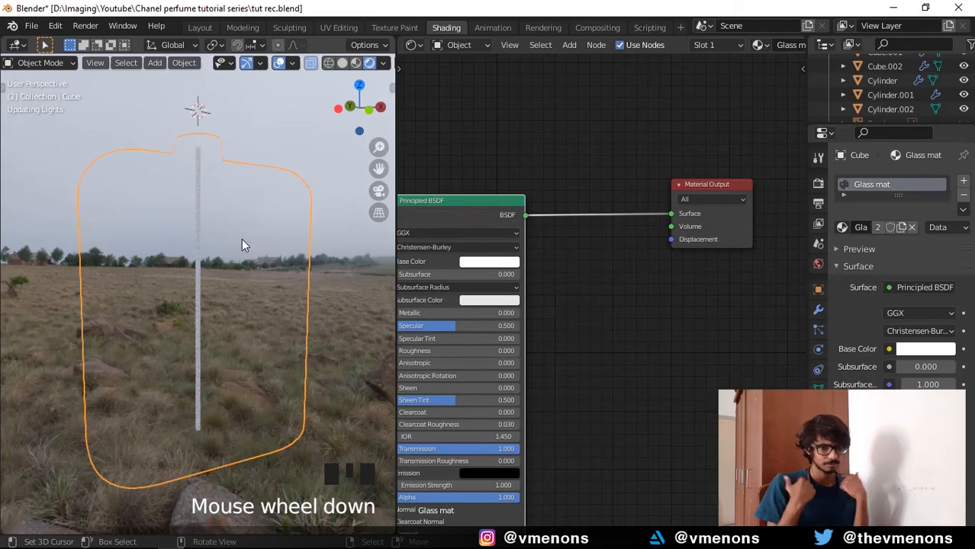
pyautogui.hotkey('ctrl', 's')
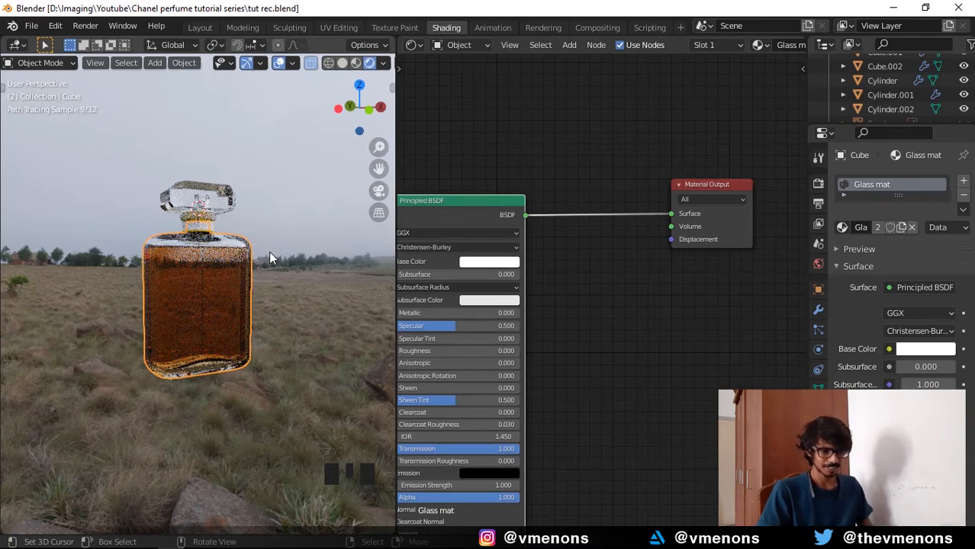
pyautogui.rightClick(322, 192)
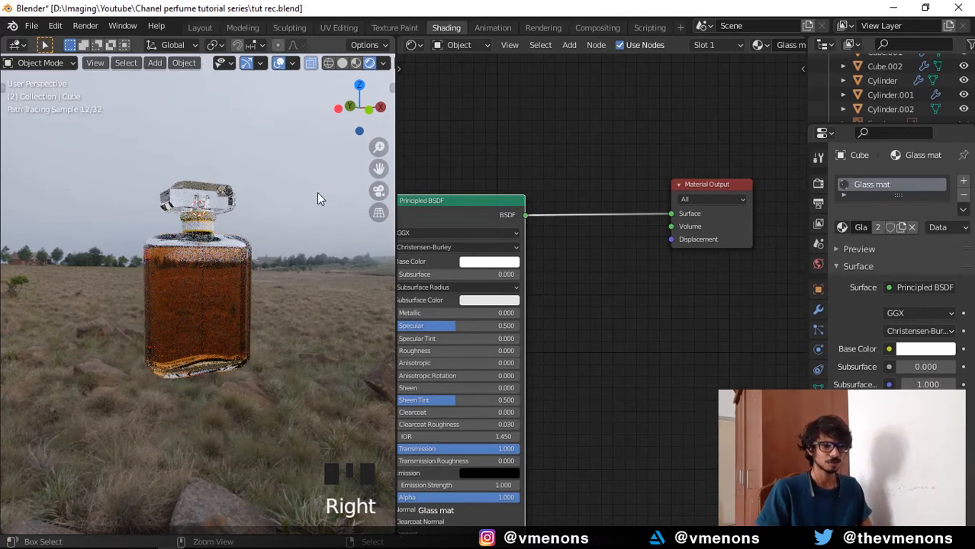
pyautogui.hotkey('ctrl', 's')
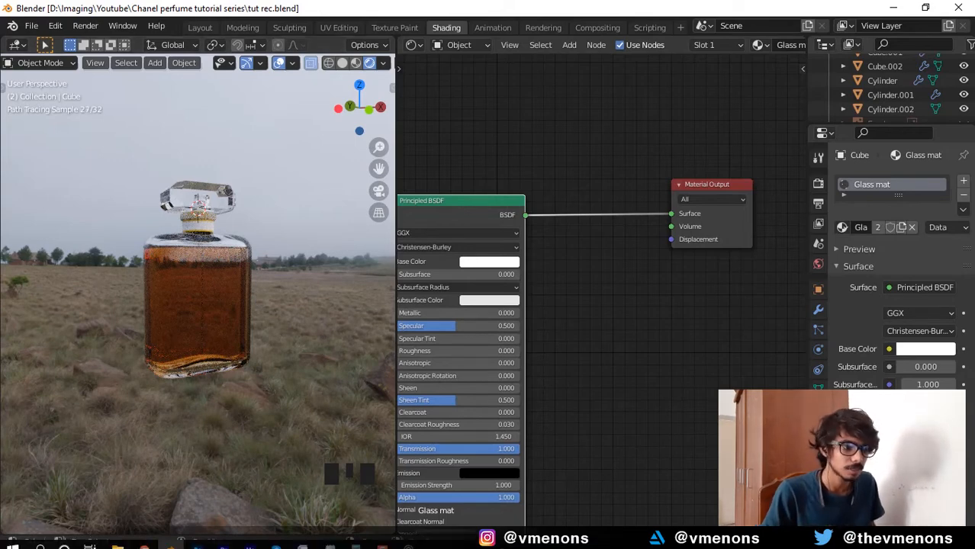
# - Switch to the reference images and examine the Chanel bottle photo's front label, neck band logo and cap up close
pyautogui.click(418, 543)
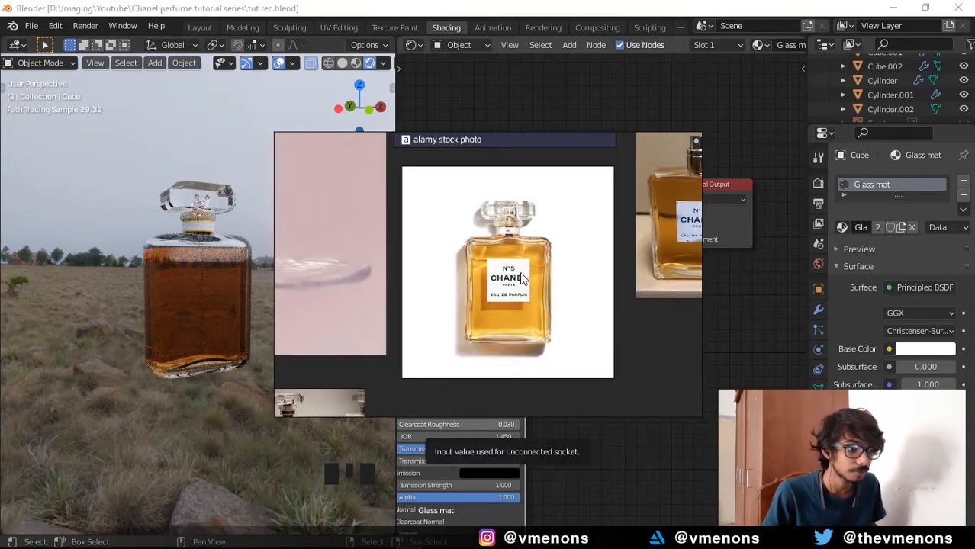
pyautogui.moveTo(492, 289); pyautogui.dragTo(528, 230, button='middle')
pyautogui.scroll(3, 504, 274)
pyautogui.moveTo(578, 265); pyautogui.dragTo(595, 235, button='middle')
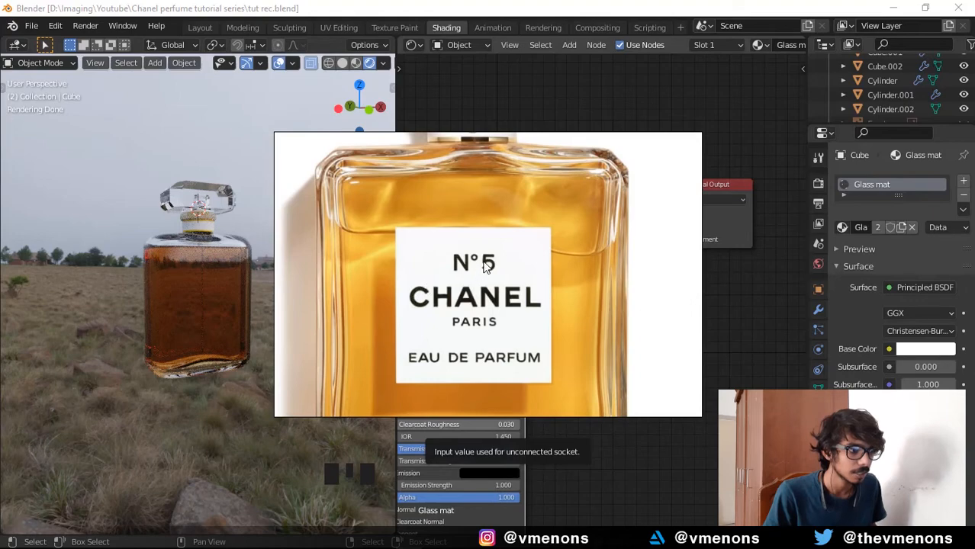
pyautogui.moveTo(498, 253); pyautogui.dragTo(520, 370, button='middle')
pyautogui.scroll(5, 520, 320)
pyautogui.moveTo(521, 301); pyautogui.dragTo(523, 408, button='middle')
pyautogui.scroll(4, 473, 272)
pyautogui.moveTo(485, 283); pyautogui.dragTo(496, 323, button='middle')
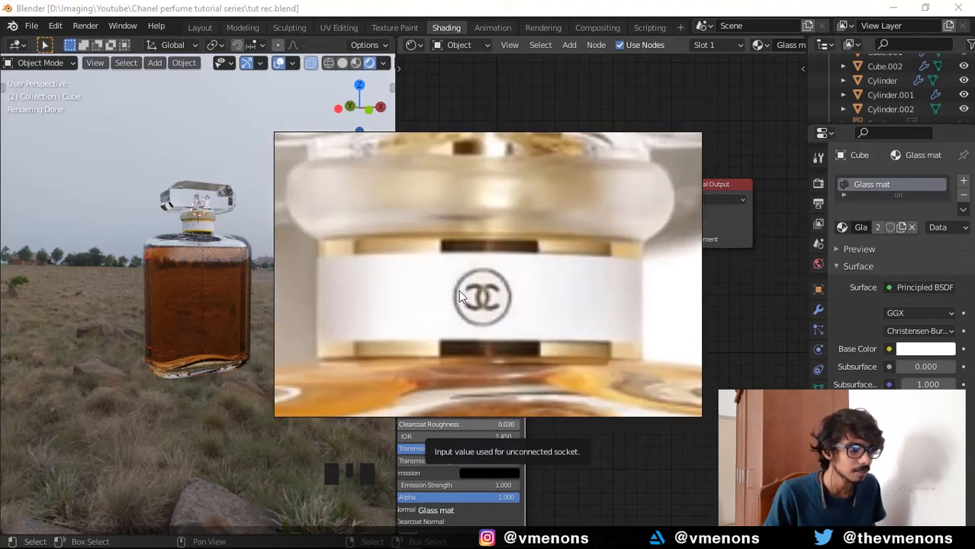
pyautogui.moveTo(501, 288); pyautogui.dragTo(512, 445, button='middle')
pyautogui.moveTo(498, 232); pyautogui.dragTo(489, 297, button='middle')
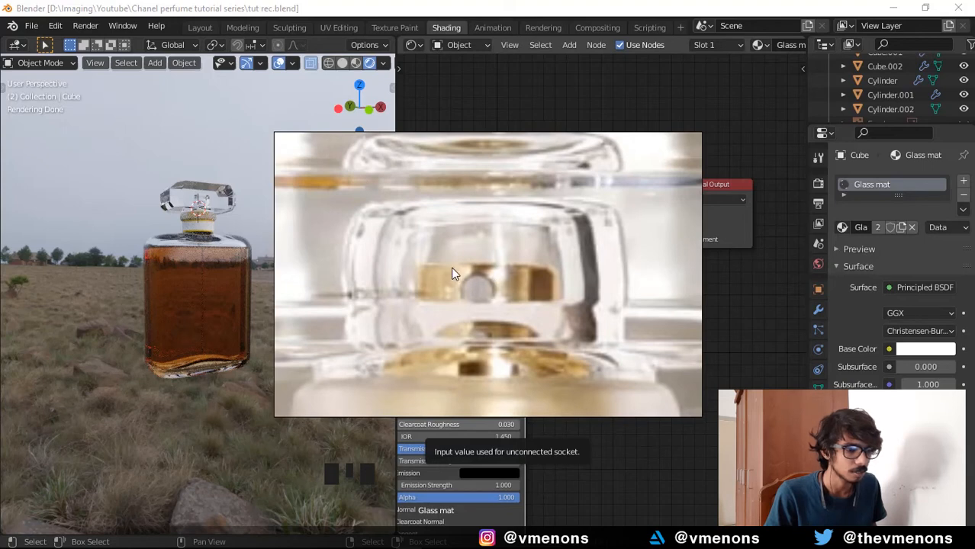
# - Switch back to Blender's Layout workspace, select the bottle body and snap the 3D cursor to its centre
pyautogui.click(311, 13)
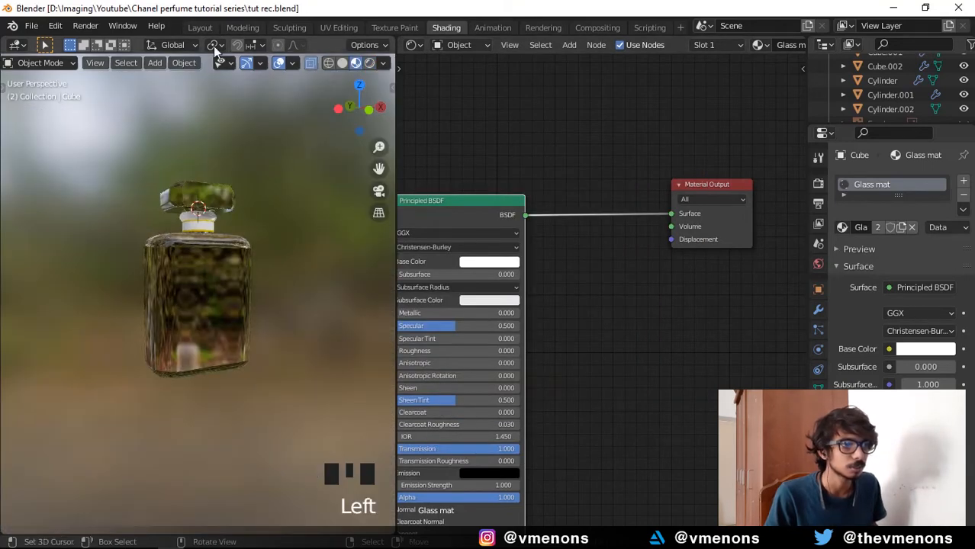
pyautogui.click(209, 26)
pyautogui.scroll(-2, 442, 277)
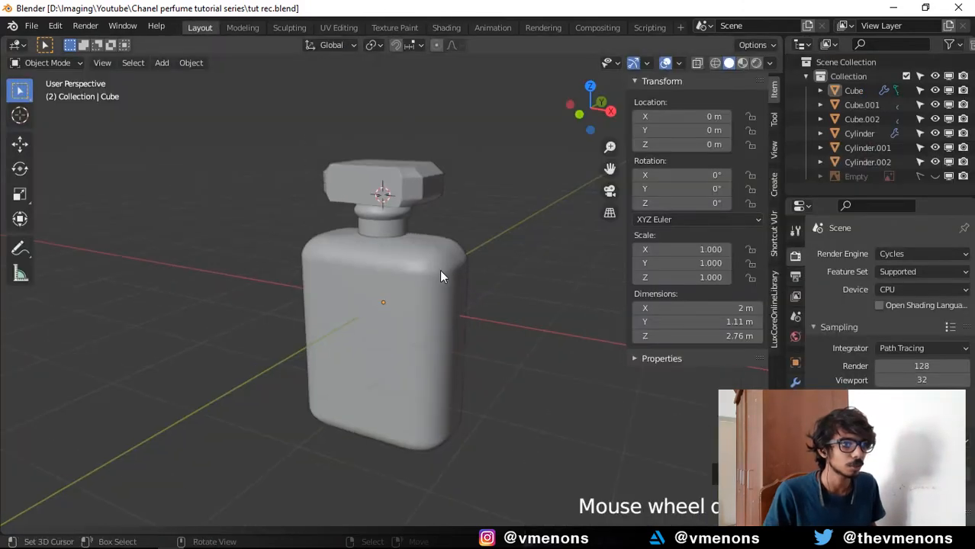
pyautogui.moveTo(436, 276); pyautogui.dragTo(399, 327, button='middle')
pyautogui.rightClick(400, 319)
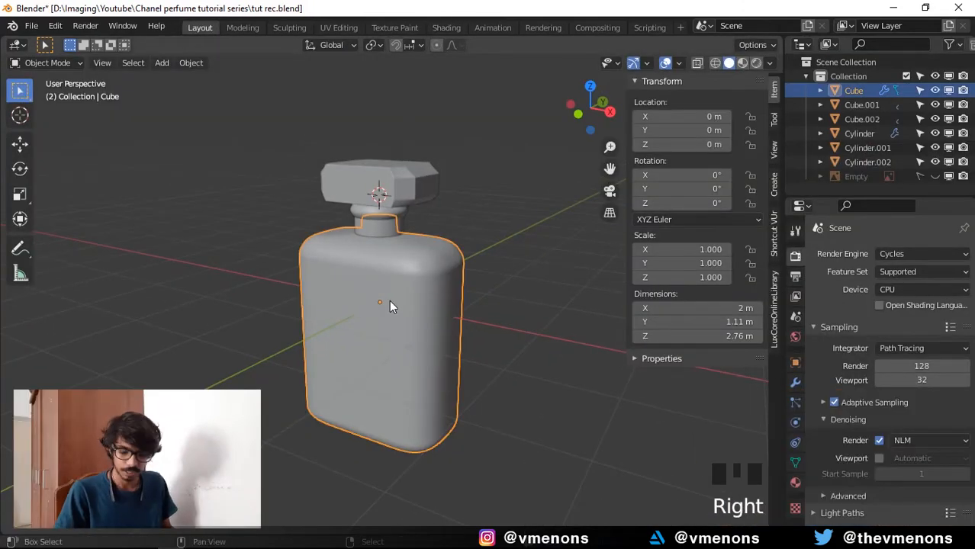
pyautogui.hotkey('shift', 's')
pyautogui.click(398, 376)
pyautogui.moveTo(390, 350); pyautogui.dragTo(394, 329, button='middle')
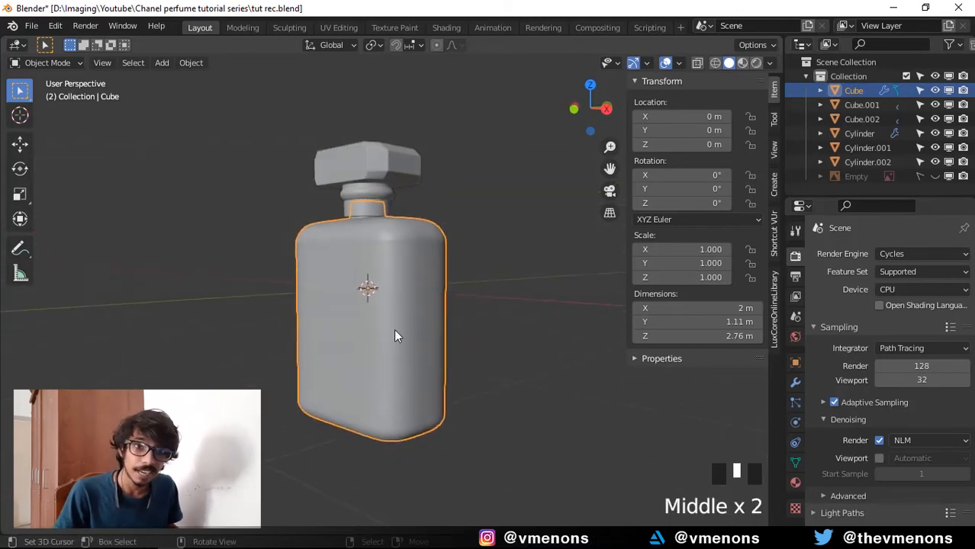
# - Search the add-on preferences for "images" to check that Import Images as Planes is enabled, and close the preferences
pyautogui.hotkey('shift', 'a')
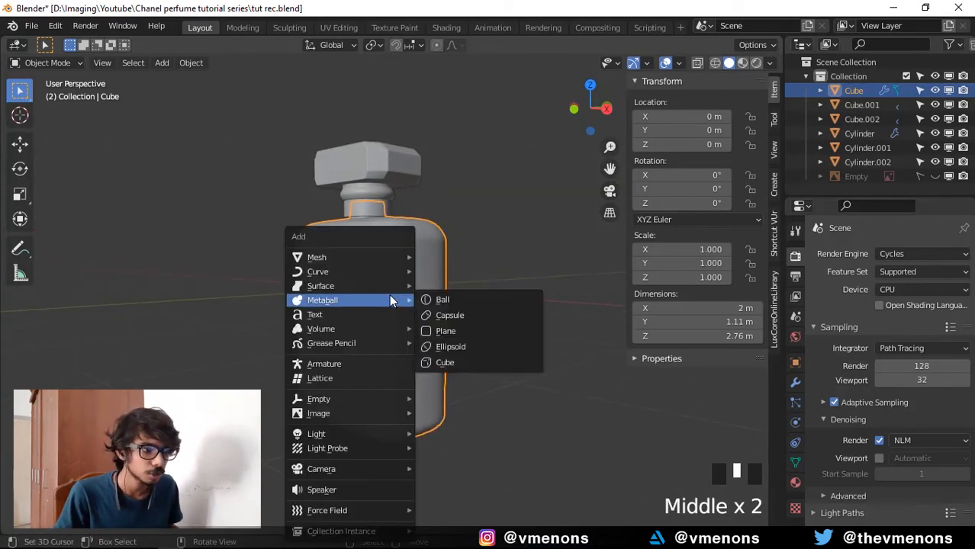
pyautogui.hotkey('shift', 'a')
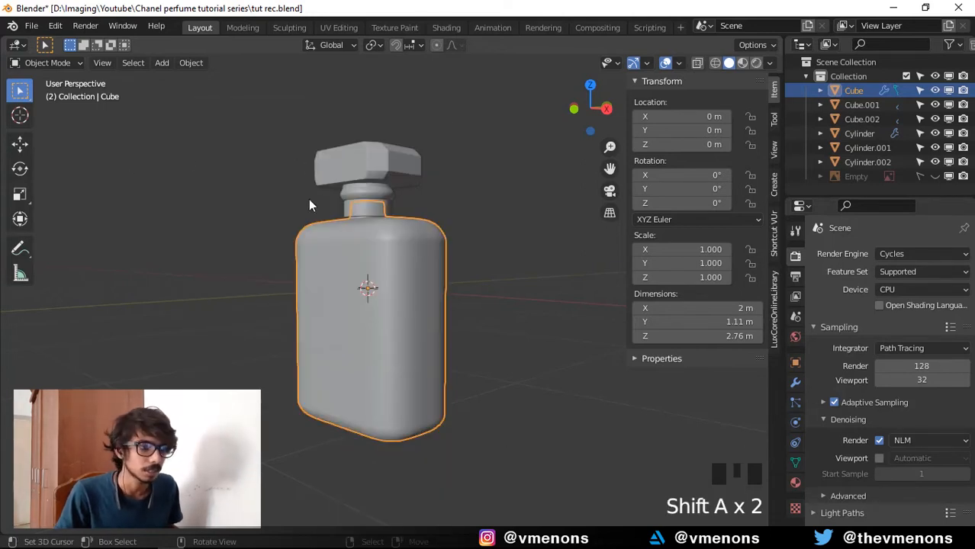
pyautogui.hotkey('shift', 'a')
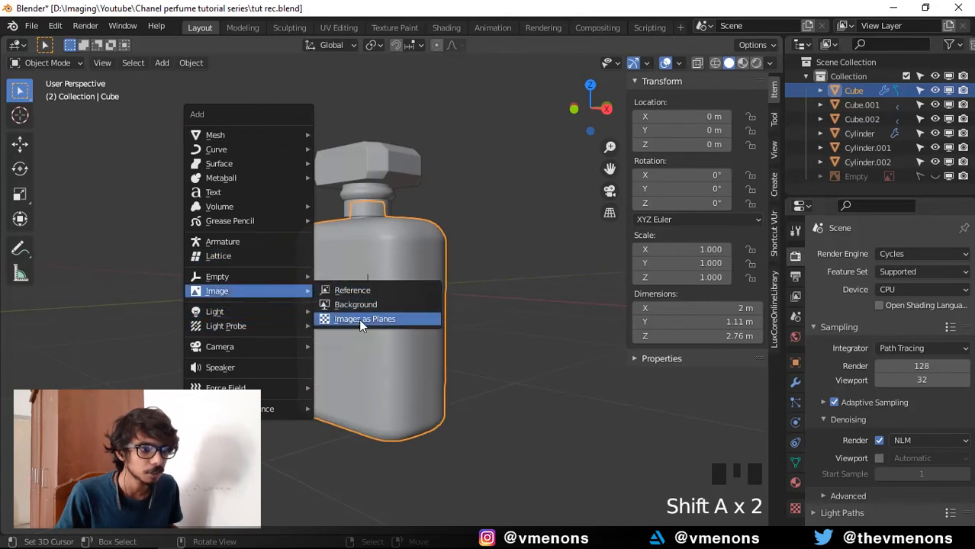
pyautogui.click(55, 26)
pyautogui.click(110, 224)
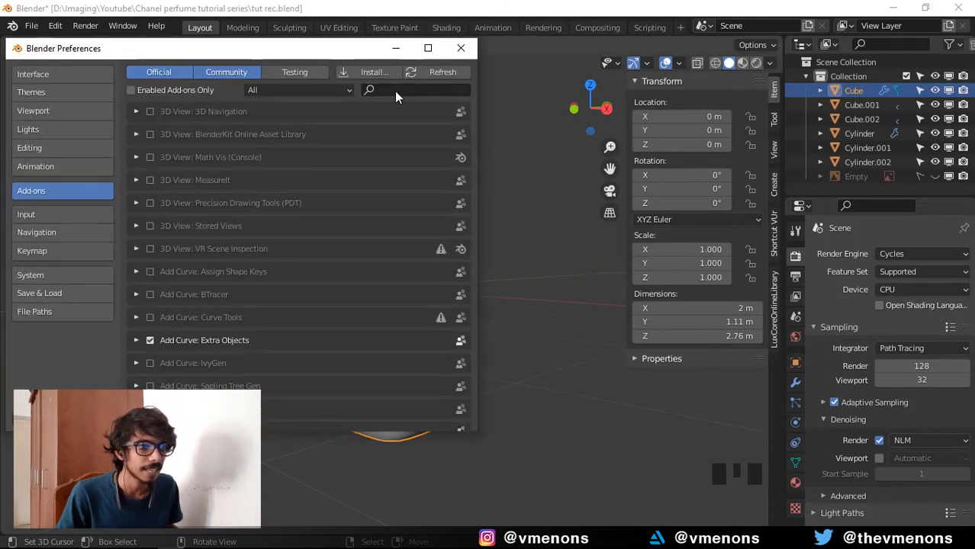
pyautogui.write('images')
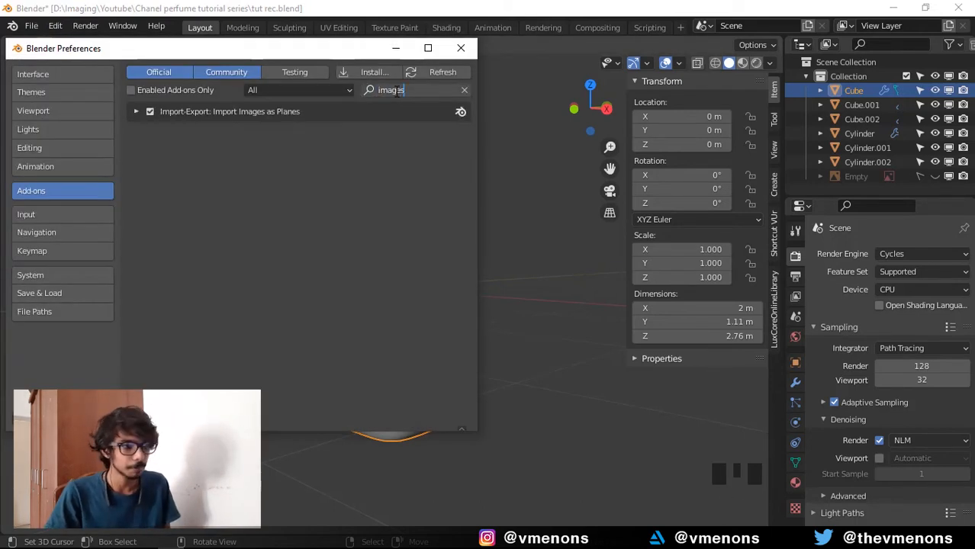
pyautogui.press('Return')
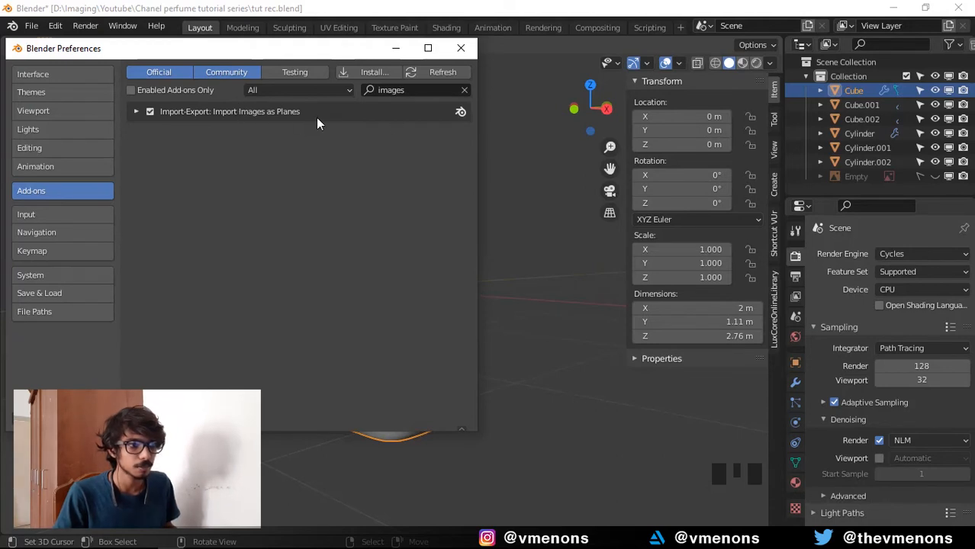
pyautogui.click(461, 47)
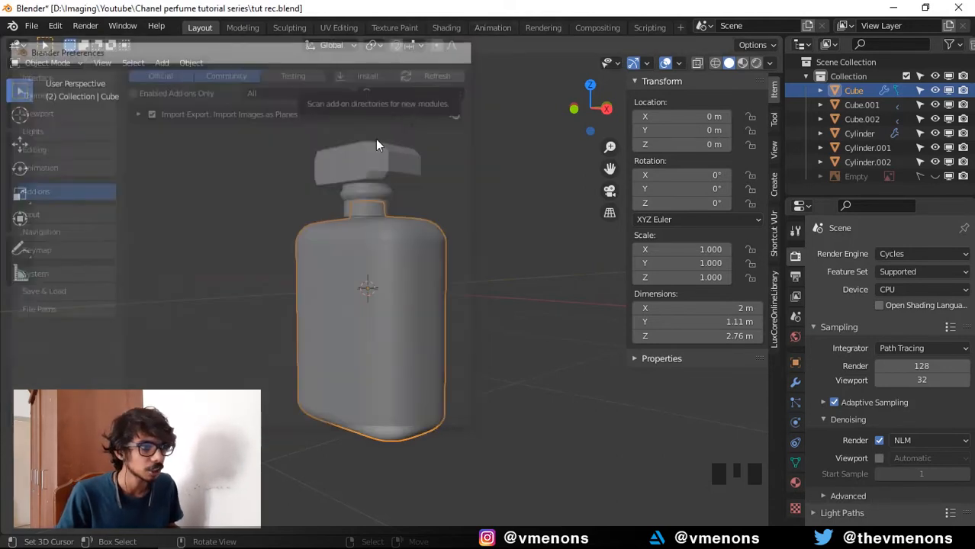
# - Import label.jpg from D:\Imaging\B3D\5. Chanel perfume mockup as an image plane
pyautogui.hotkey('shift', 'a')
pyautogui.moveTo(297, 263)
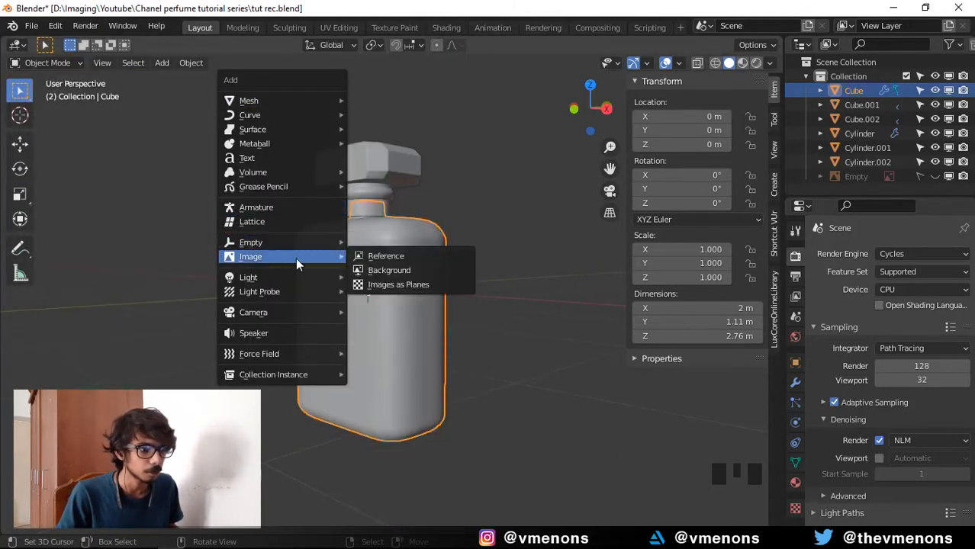
pyautogui.click(396, 288)
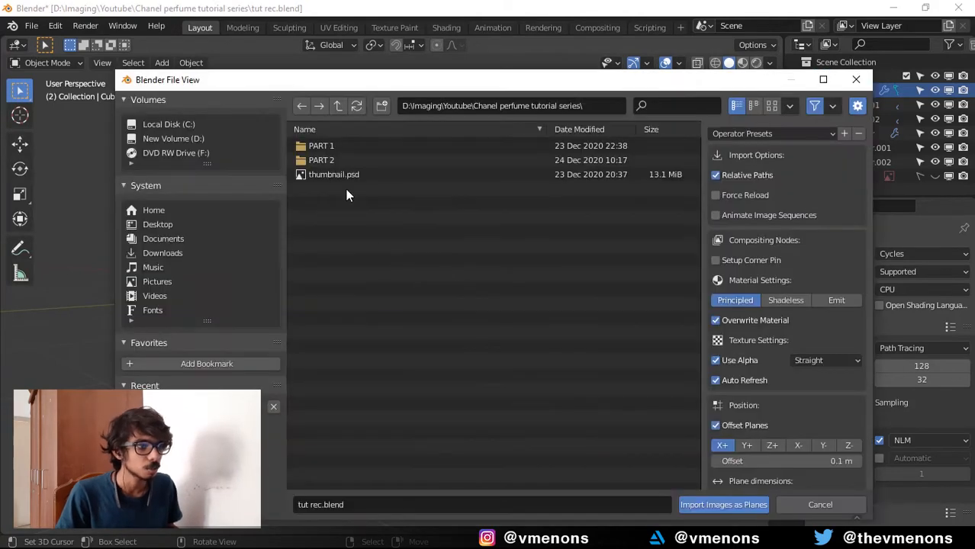
pyautogui.click(172, 138)
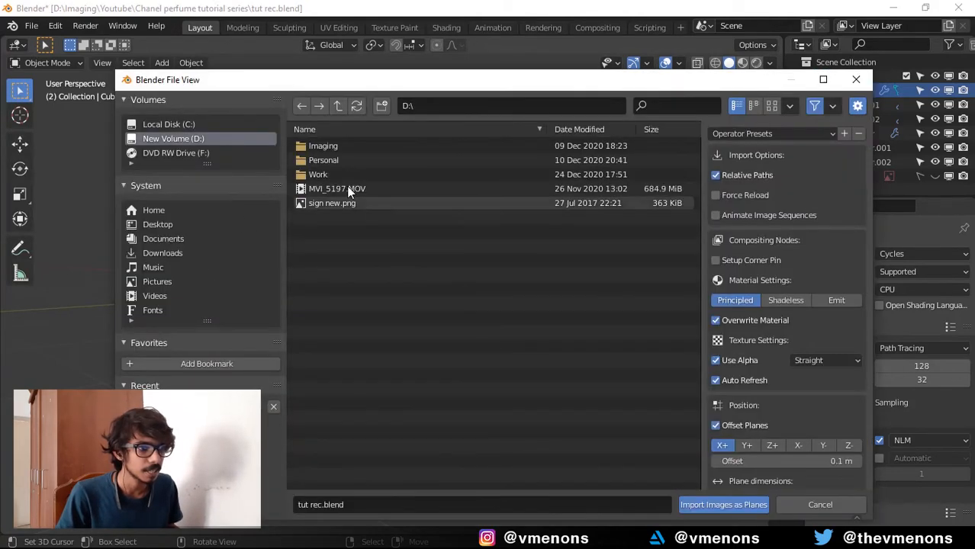
pyautogui.doubleClick(323, 142)
pyautogui.click(324, 140)
pyautogui.doubleClick(323, 140)
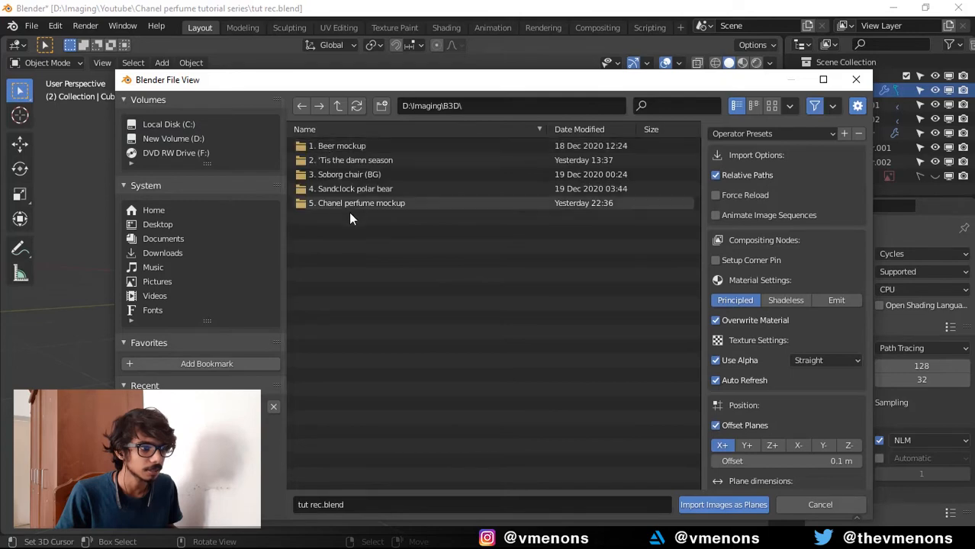
pyautogui.doubleClick(346, 199)
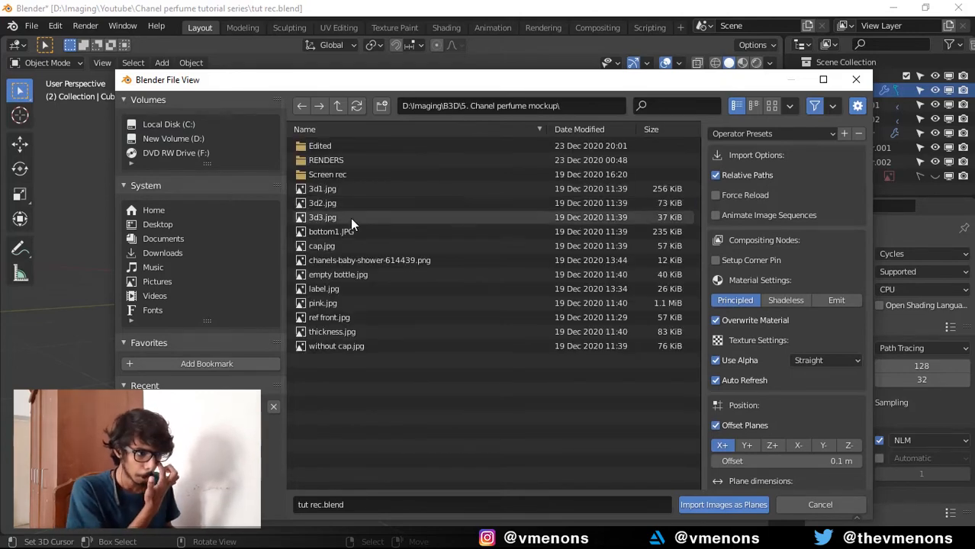
pyautogui.doubleClick(352, 289)
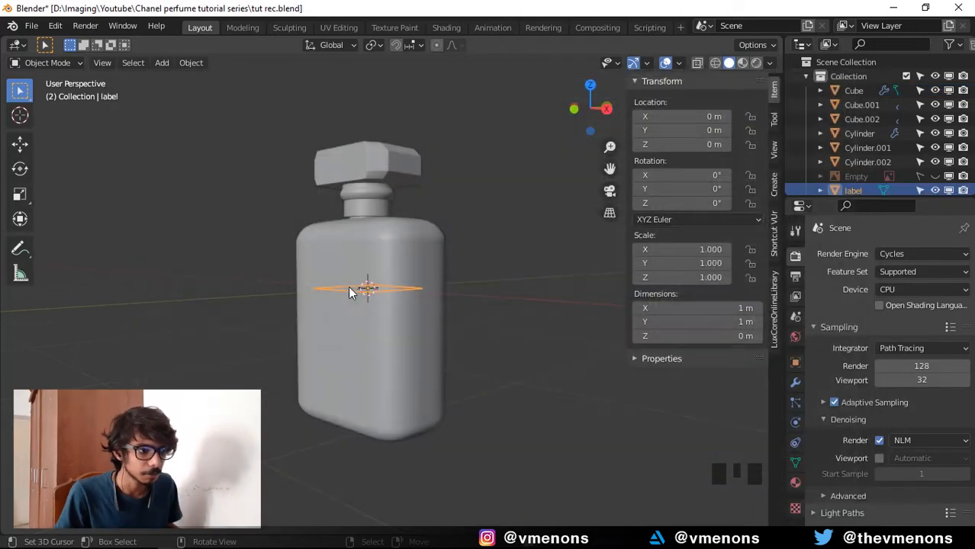
# - Rotate the label plane 90° about the X axis so it stands upright
pyautogui.scroll(-1, 348, 287)
pyautogui.moveTo(409, 293); pyautogui.dragTo(424, 318, button='middle')
pyautogui.scroll(2, 394, 323)
pyautogui.write('rx90')
pyautogui.press('Return')
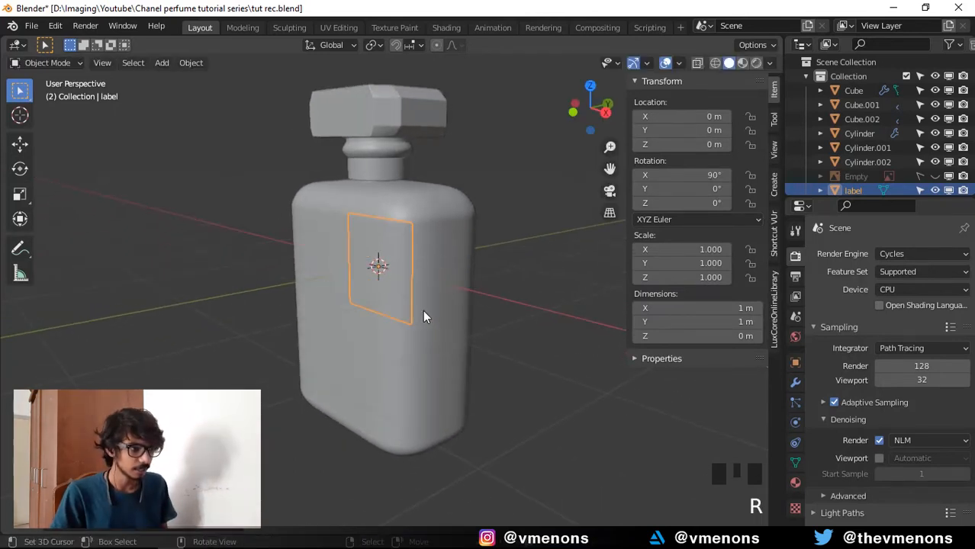
# - In the right orthographic view, move the label plane along Y to about -0.574 m, just in front of the bottle's front face
pyautogui.press('KP_3')
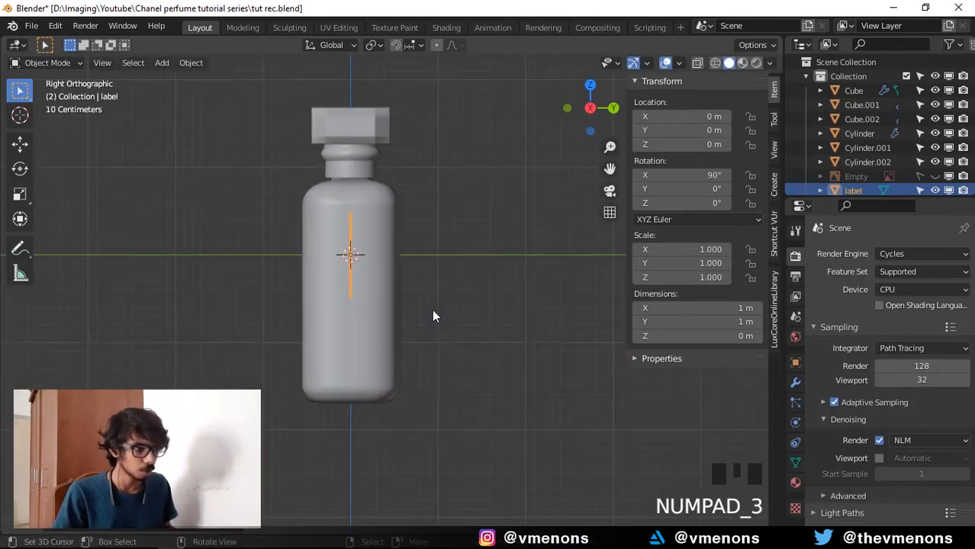
pyautogui.scroll(2, 424, 313)
pyautogui.keyDown('shift'); pyautogui.moveTo(406, 310); pyautogui.dragTo(474, 325, button='middle'); pyautogui.keyUp('shift')
pyautogui.scroll(3, 458, 271)
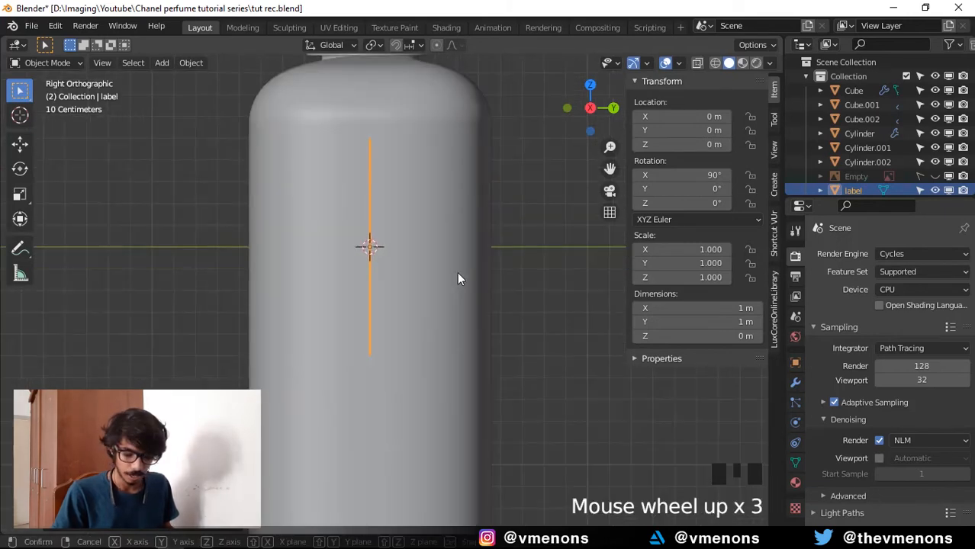
pyautogui.press('g')
pyautogui.press('y')
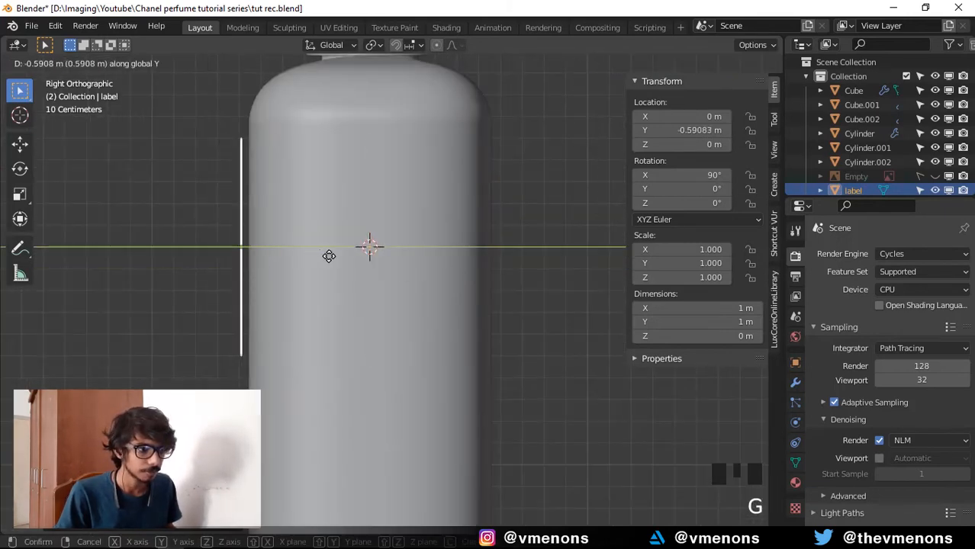
pyautogui.click(332, 256)
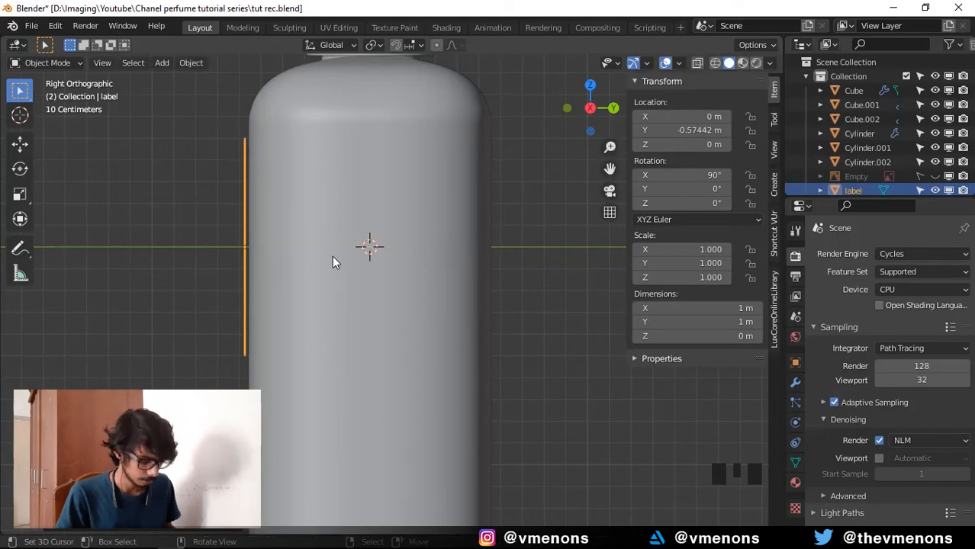
# - In the front orthographic view, unhide the reference image and turn on X-ray display
pyautogui.press('KP_1')
pyautogui.scroll(-5, 400, 265)
pyautogui.keyDown('shift'); pyautogui.moveTo(360, 266); pyautogui.dragTo(334, 263, button='middle'); pyautogui.keyUp('shift')
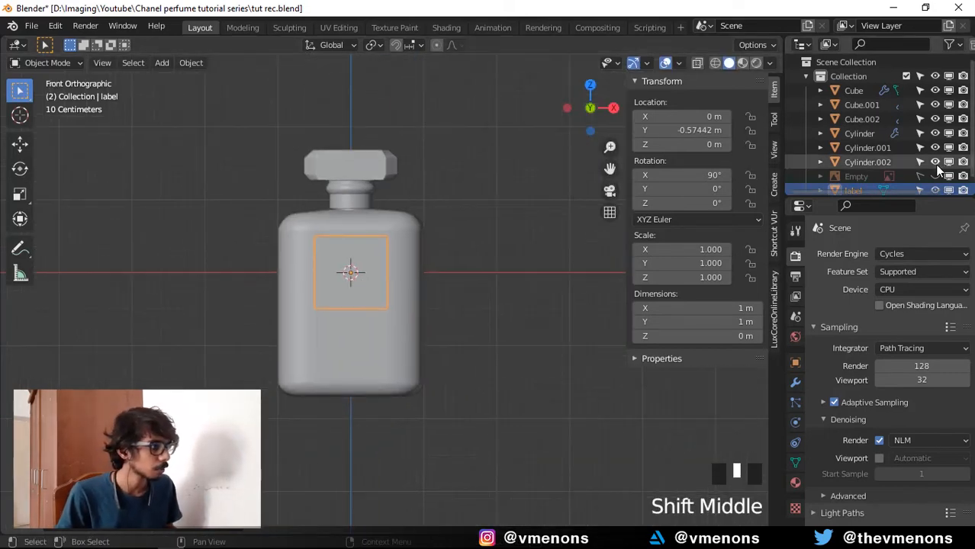
pyautogui.click(935, 176)
pyautogui.scroll(3, 407, 204)
pyautogui.hotkey('alt', 'z')
pyautogui.keyDown('shift'); pyautogui.moveTo(405, 198); pyautogui.dragTo(434, 209, button='middle'); pyautogui.keyUp('shift')
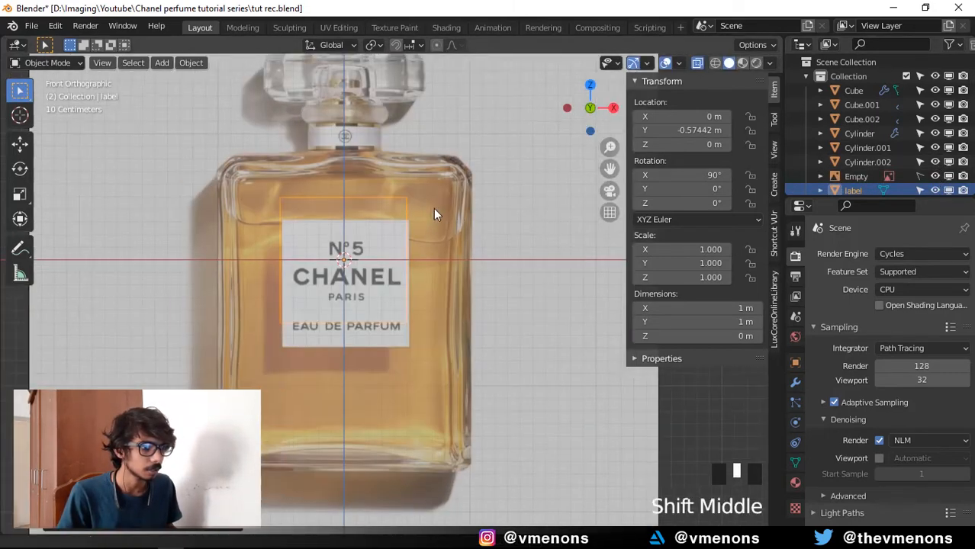
# - Move the label plane down along Z by about 0.186 m to match the label in the reference photo
pyautogui.scroll(3, 501, 283)
pyautogui.keyDown('shift'); pyautogui.moveTo(501, 283); pyautogui.dragTo(504, 263, button='middle'); pyautogui.keyUp('shift')
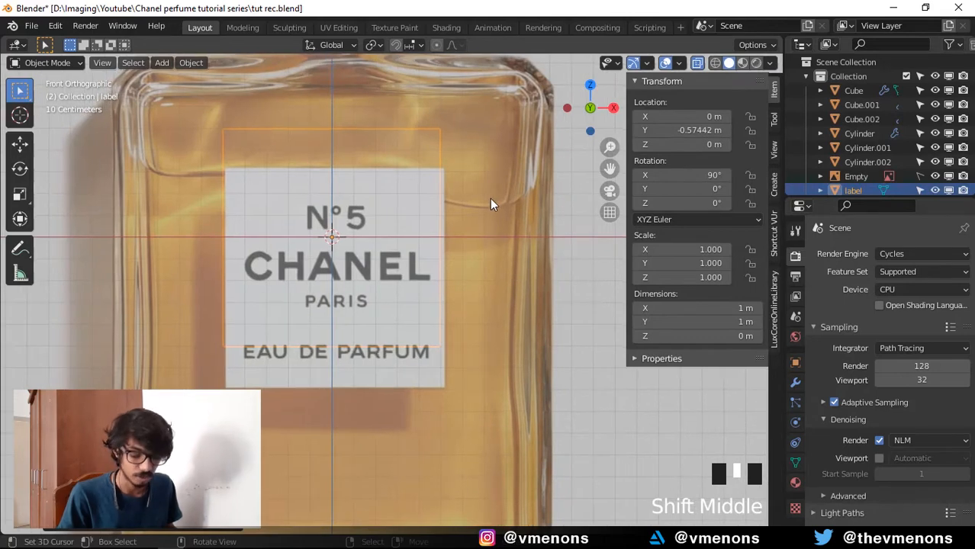
pyautogui.press('g')
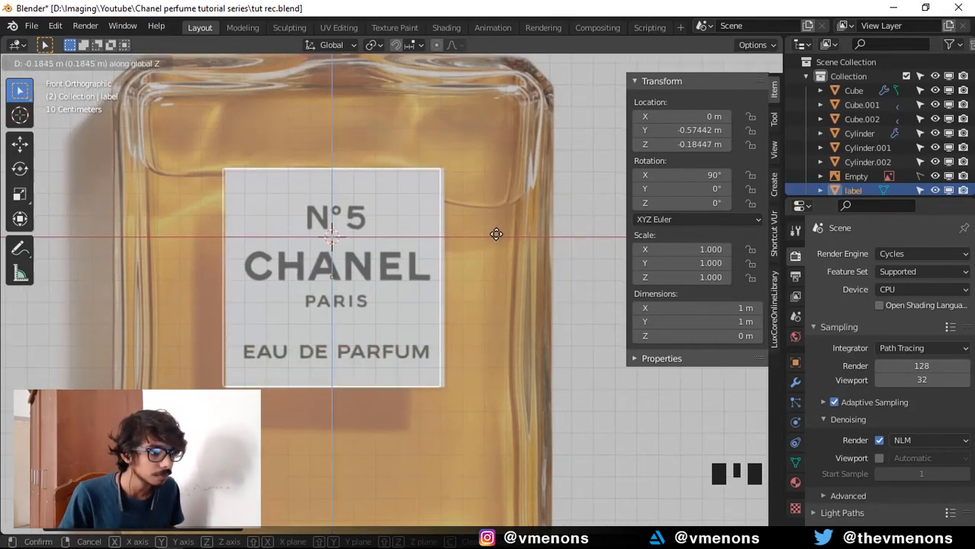
pyautogui.click(493, 238)
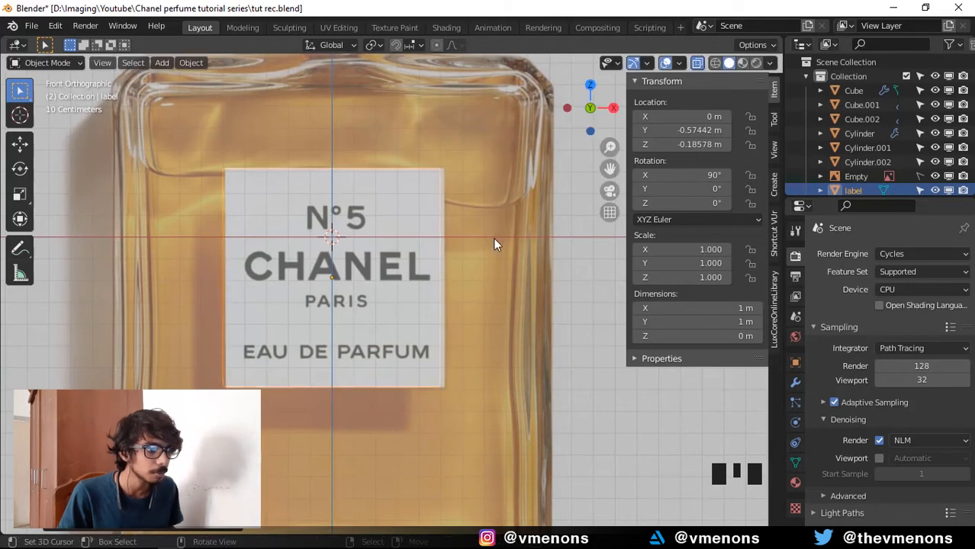
pyautogui.scroll(4, 276, 208)
pyautogui.scroll(-4, 236, 217)
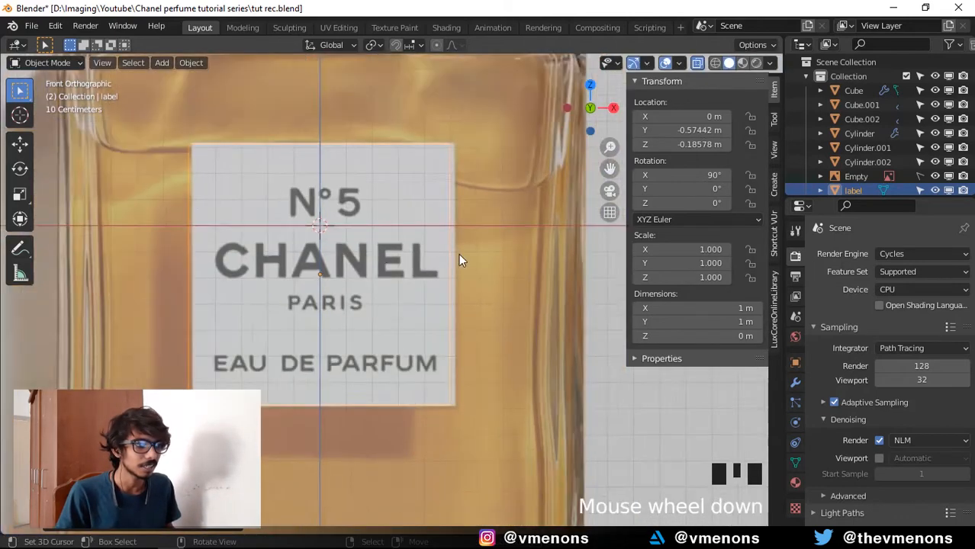
pyautogui.keyDown('shift'); pyautogui.moveTo(321, 107); pyautogui.dragTo(361, 115, button='middle'); pyautogui.keyUp('shift')
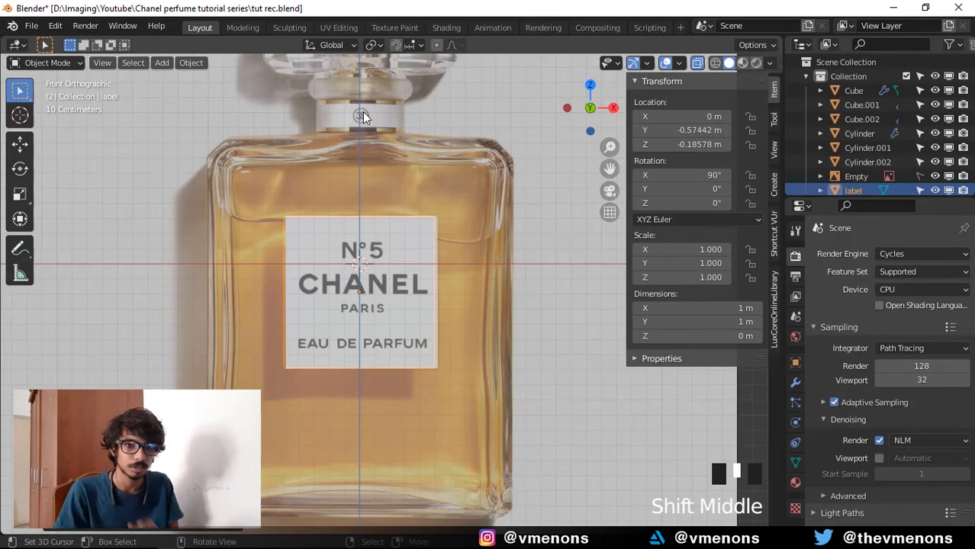
pyautogui.scroll(-3, 510, 227)
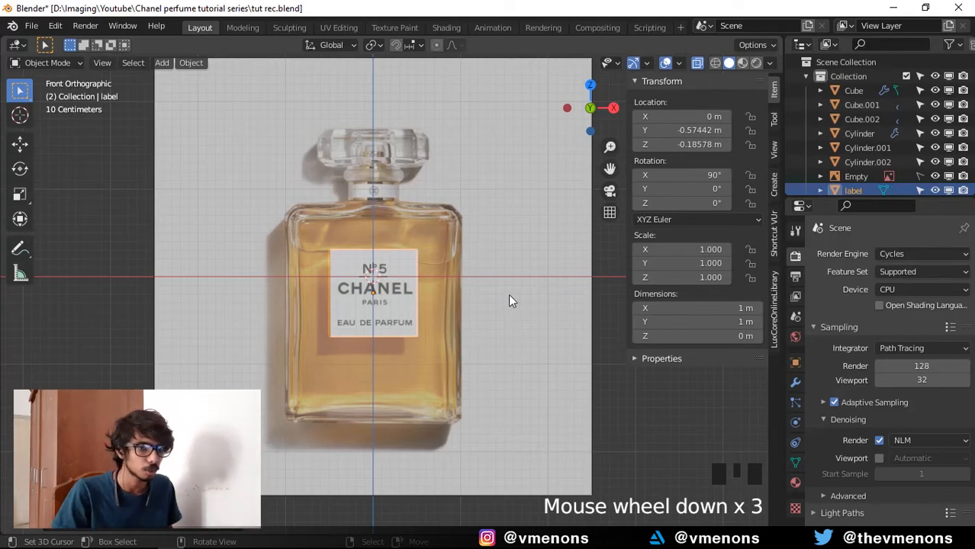
# - Turn off X-ray display, hide the reference image and inspect the label's gap to the bottle from the side
pyautogui.moveTo(511, 299); pyautogui.dragTo(437, 322, button='middle')
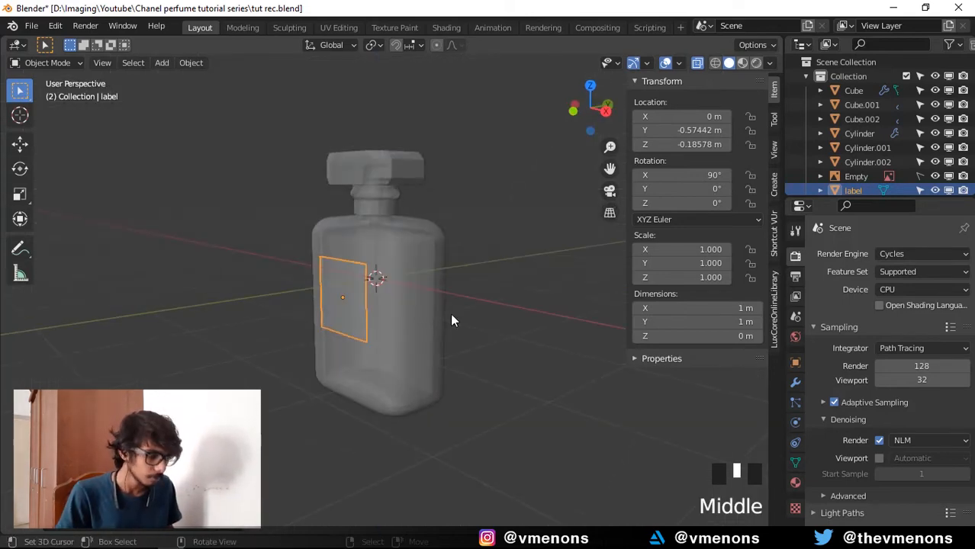
pyautogui.hotkey('alt', 'z')
pyautogui.scroll(3, 470, 319)
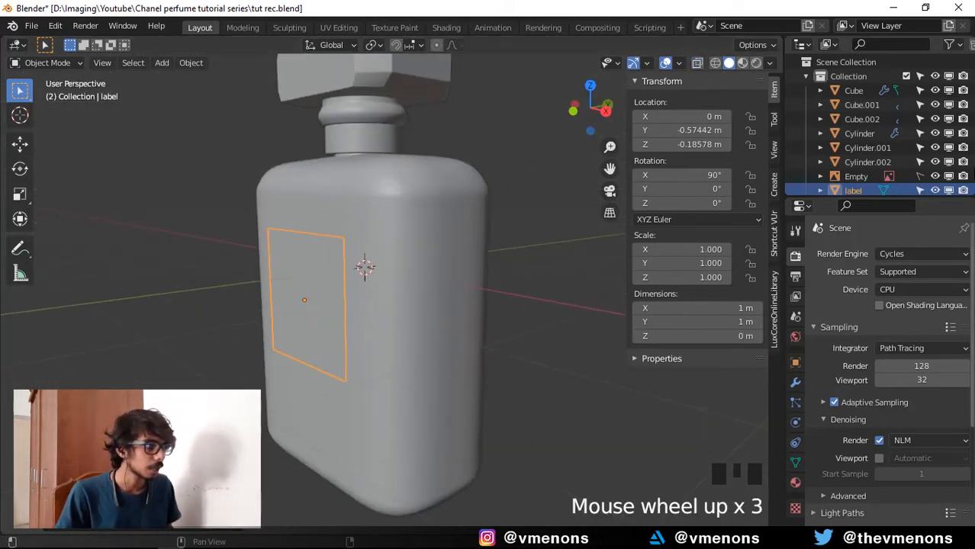
pyautogui.click(935, 176)
pyautogui.moveTo(374, 260); pyautogui.dragTo(331, 258, button='middle')
pyautogui.scroll(3, 331, 258)
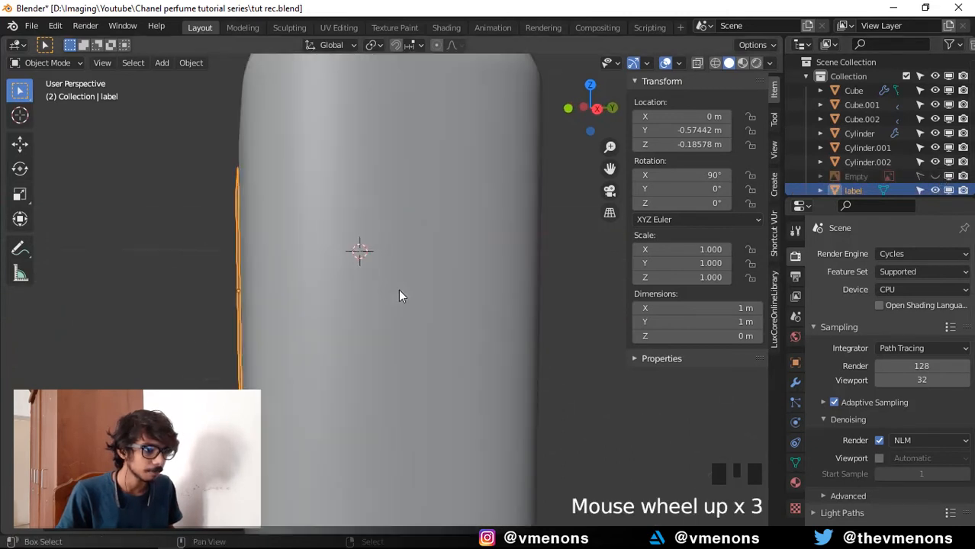
pyautogui.moveTo(401, 292)
pyautogui.mouseDown(button='middle')
pyautogui.moveTo(381, 291)
pyautogui.moveTo(401, 298)
pyautogui.mouseUp(button='middle')
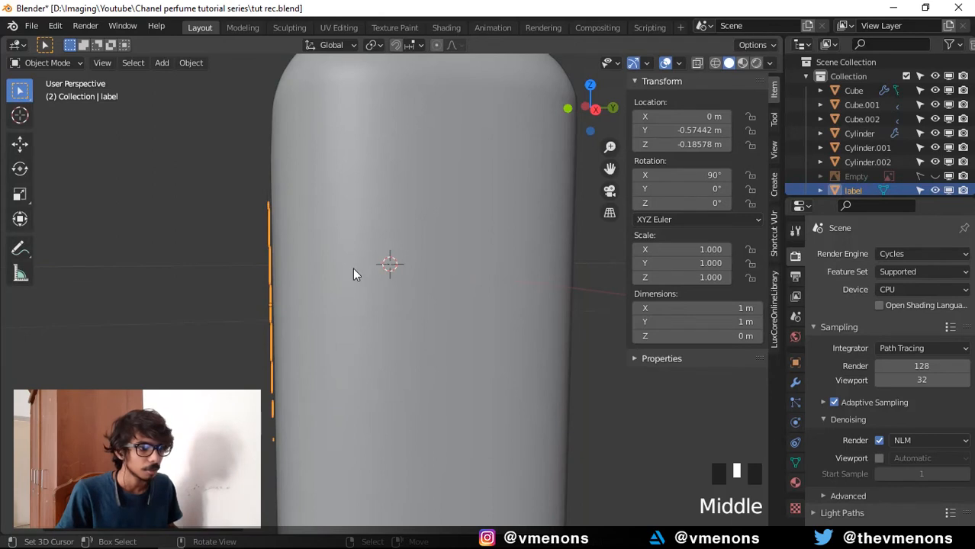
pyautogui.scroll(-2, 352, 271)
pyautogui.keyDown('shift'); pyautogui.moveTo(353, 271); pyautogui.dragTo(303, 248, button='middle'); pyautogui.keyUp('shift')
# - Subdivide the label plane's mesh twice and return to Object Mode
pyautogui.press('Tab')
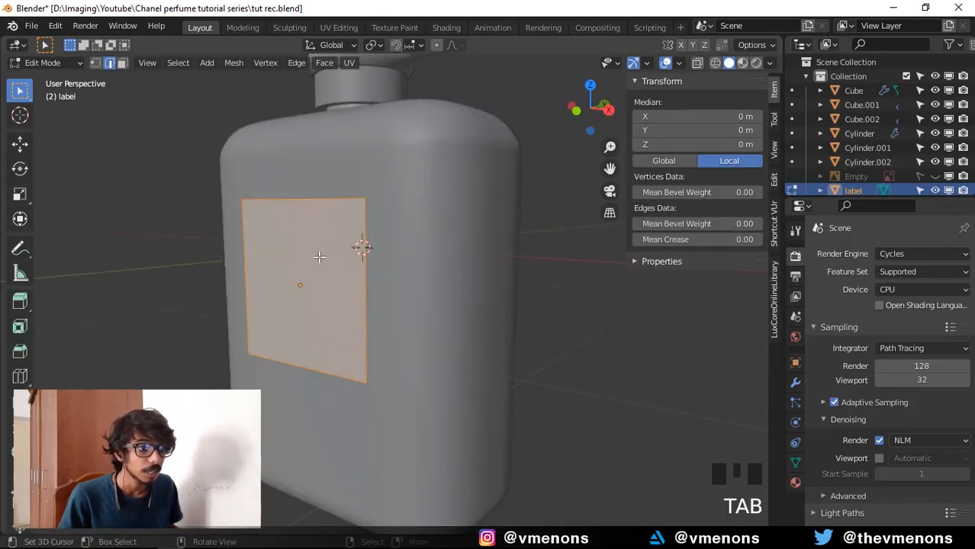
pyautogui.press('w')
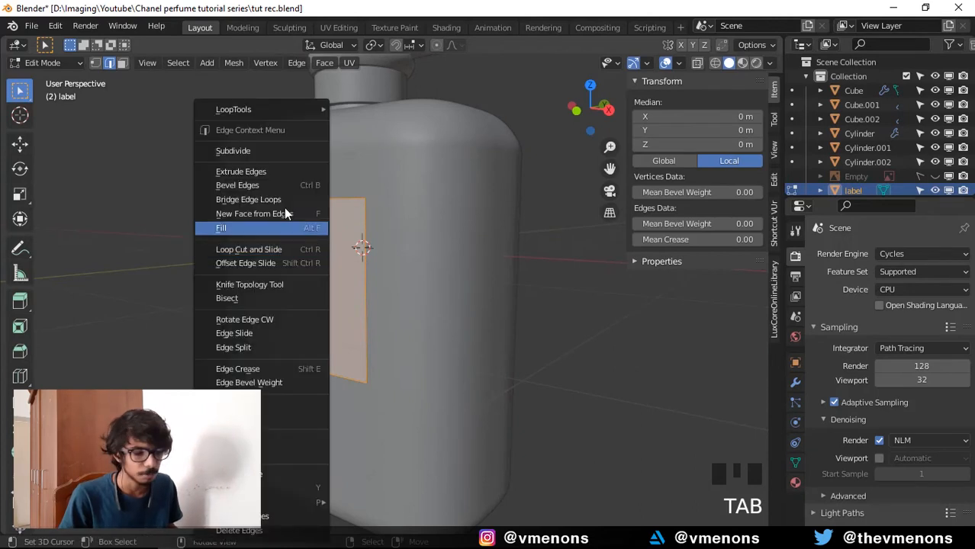
pyautogui.click(267, 153)
pyautogui.press('Tab')
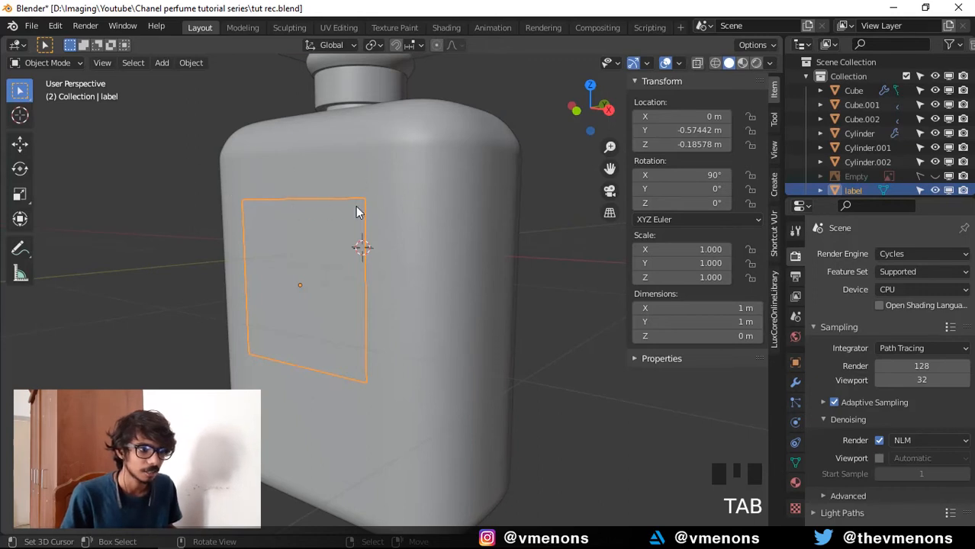
pyautogui.press('Tab')
pyautogui.press('w')
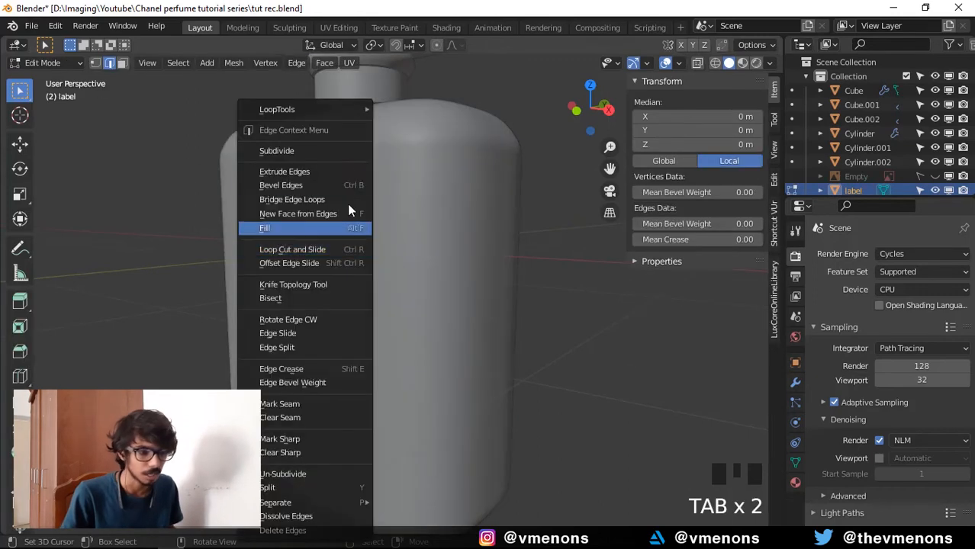
pyautogui.click(320, 152)
pyautogui.press('Tab')
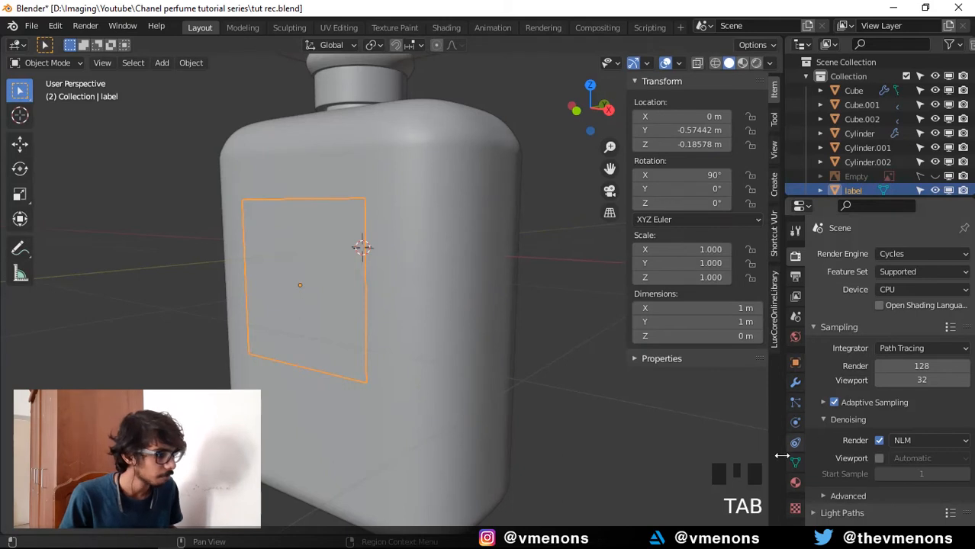
# - Add a Shrinkwrap modifier to the label plane with the bottle body (Cube) as its target
pyautogui.click(794, 381)
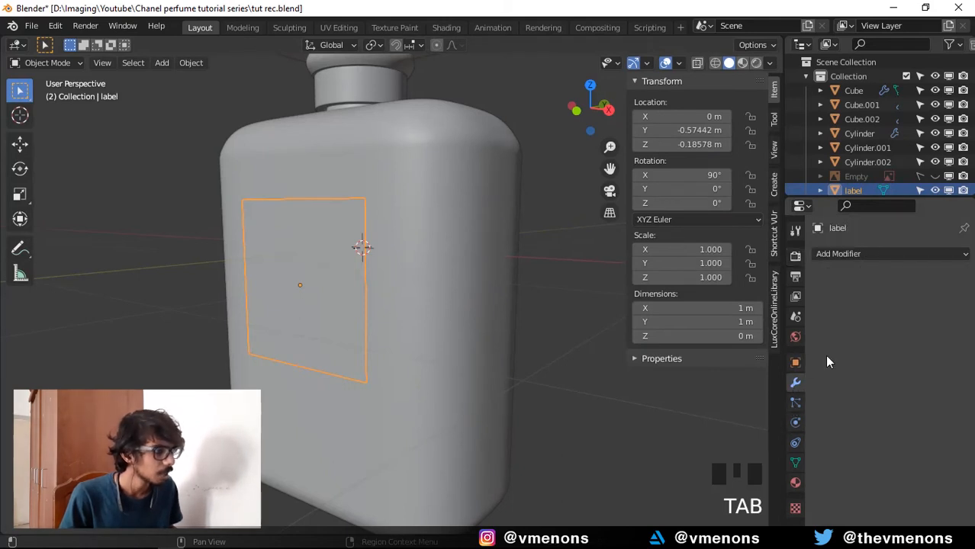
pyautogui.click(842, 253)
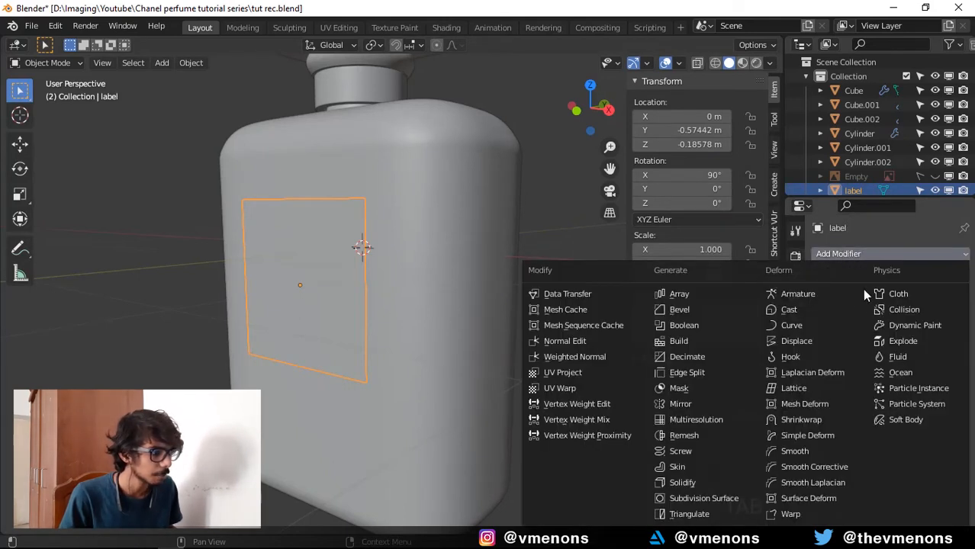
pyautogui.click(816, 419)
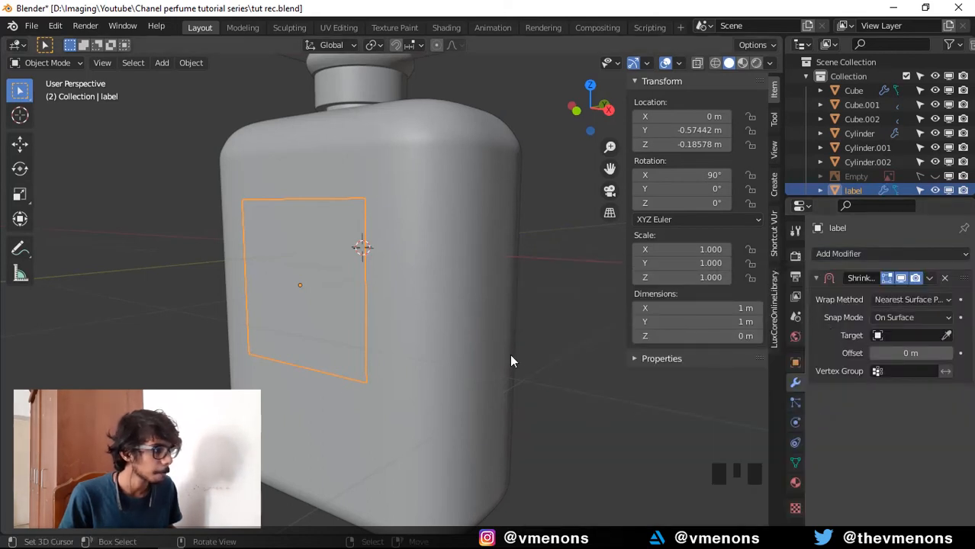
pyautogui.keyDown('shift'); pyautogui.moveTo(479, 345); pyautogui.dragTo(439, 360, button='middle'); pyautogui.keyUp('shift')
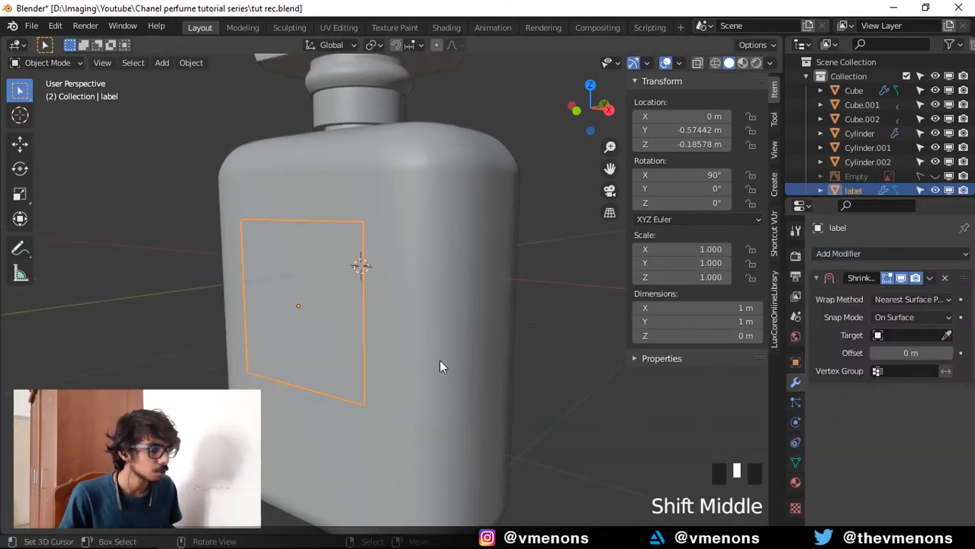
pyautogui.click(947, 336)
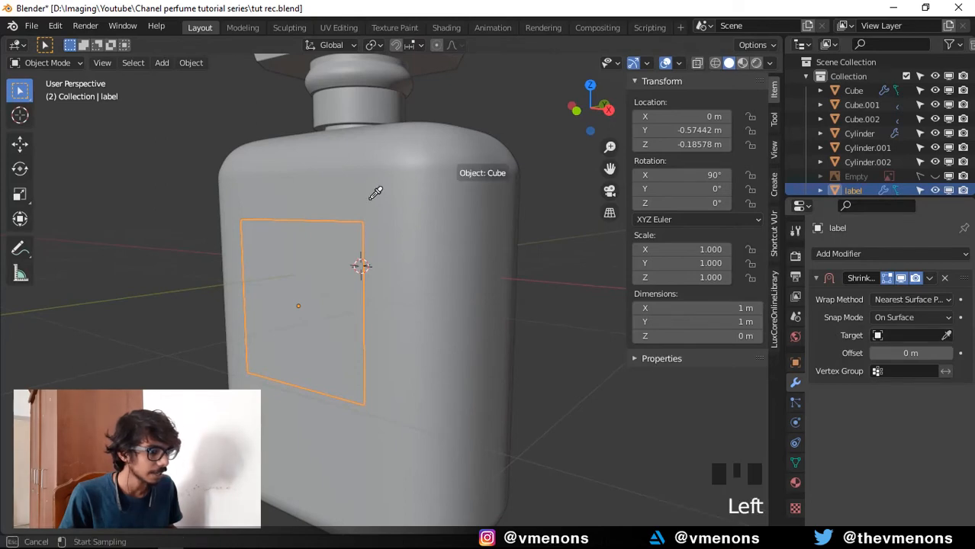
pyautogui.click(356, 145)
pyautogui.rightClick(595, 276)
pyautogui.moveTo(514, 287); pyautogui.dragTo(489, 168, button='middle')
# - Rename the bottle's main body object as Body
pyautogui.rightClick(489, 168)
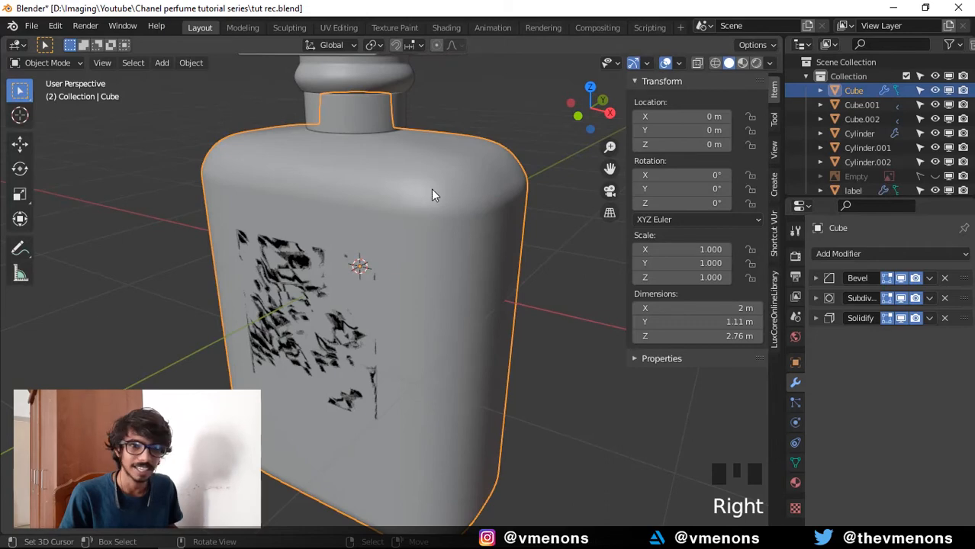
pyautogui.scroll(-2, 435, 193)
pyautogui.press('F2')
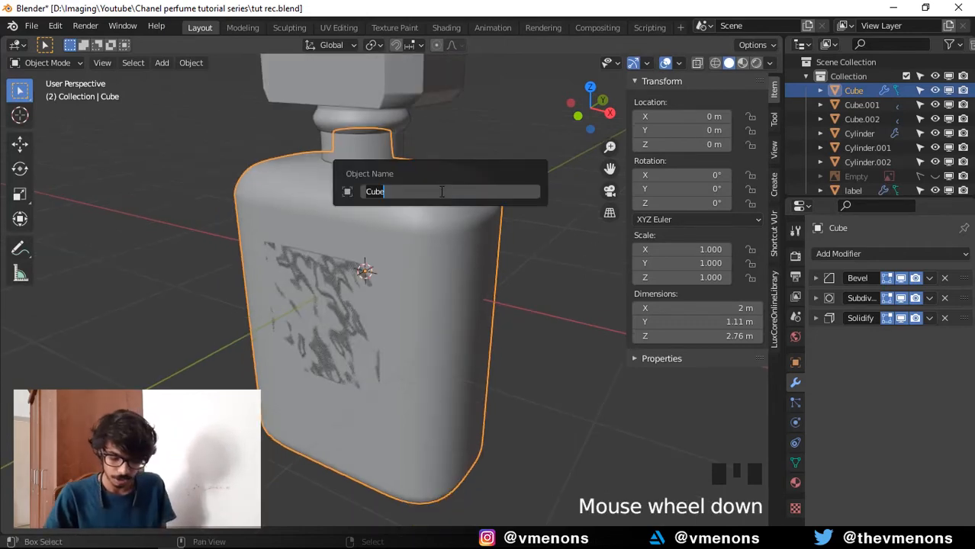
pyautogui.write('Body')
pyautogui.press('Return')
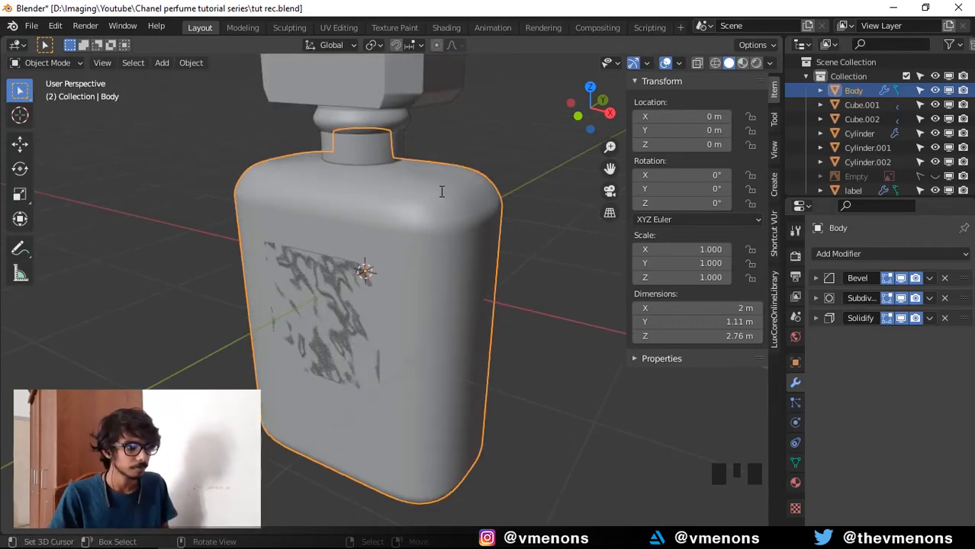
# - Rename the bottle's stopper as Cap and the cylinder beneath it as neck
pyautogui.rightClick(380, 135)
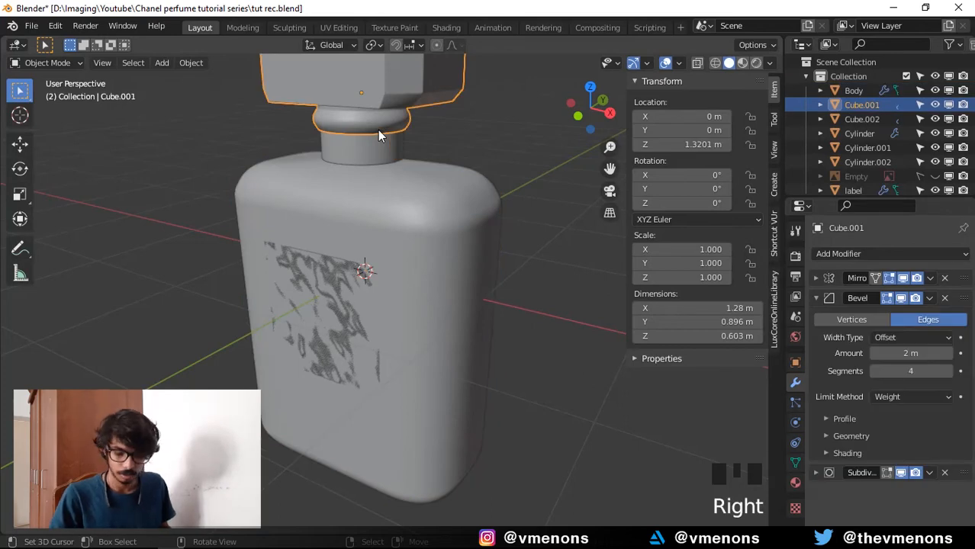
pyautogui.press('F2')
pyautogui.write('Cap')
pyautogui.press('Return')
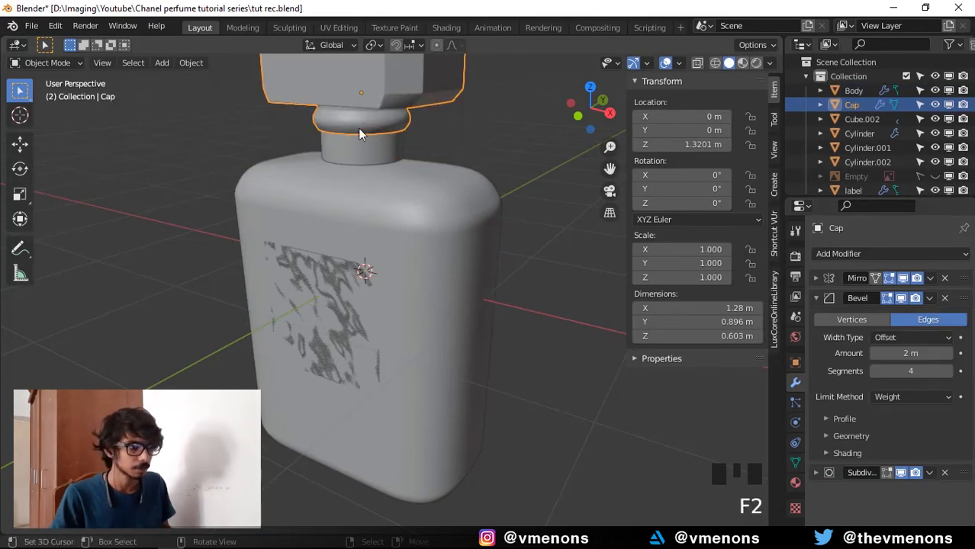
pyautogui.rightClick(372, 150)
pyautogui.press('F2')
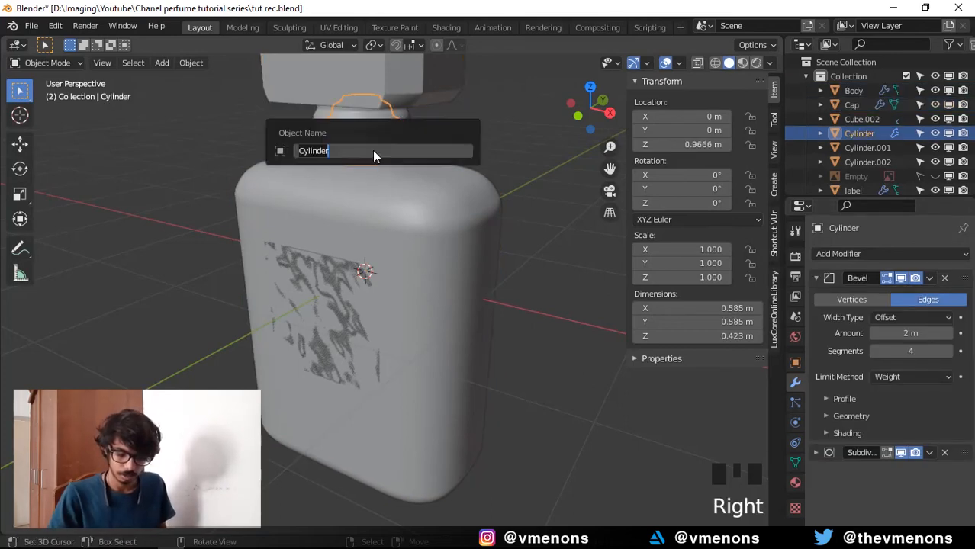
pyautogui.write('neck')
pyautogui.press('Return')
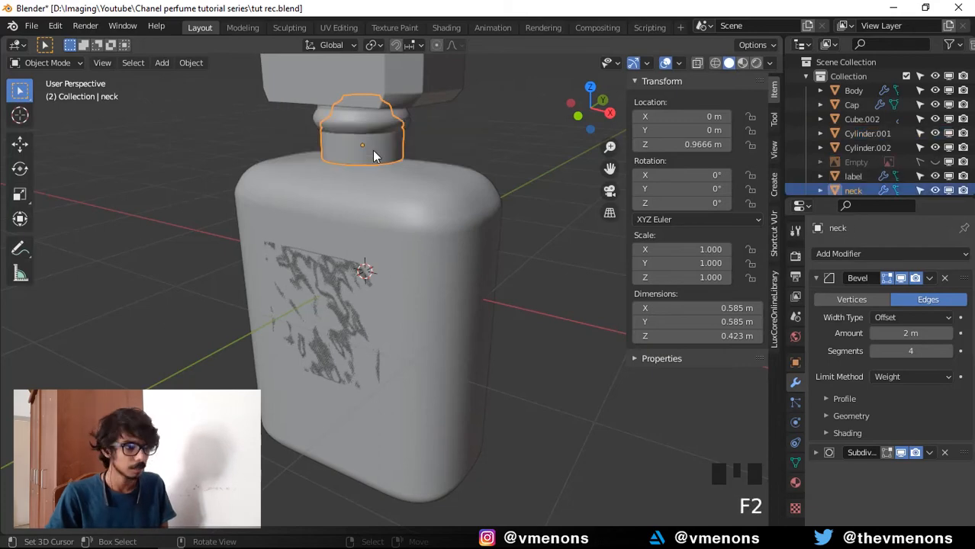
# - Turn on X-ray display and rename the inner volume inside the bottle body as liquid
pyautogui.rightClick(347, 298)
pyautogui.rightClick(379, 214)
pyautogui.rightClick(384, 233)
pyautogui.hotkey('alt', 'z')
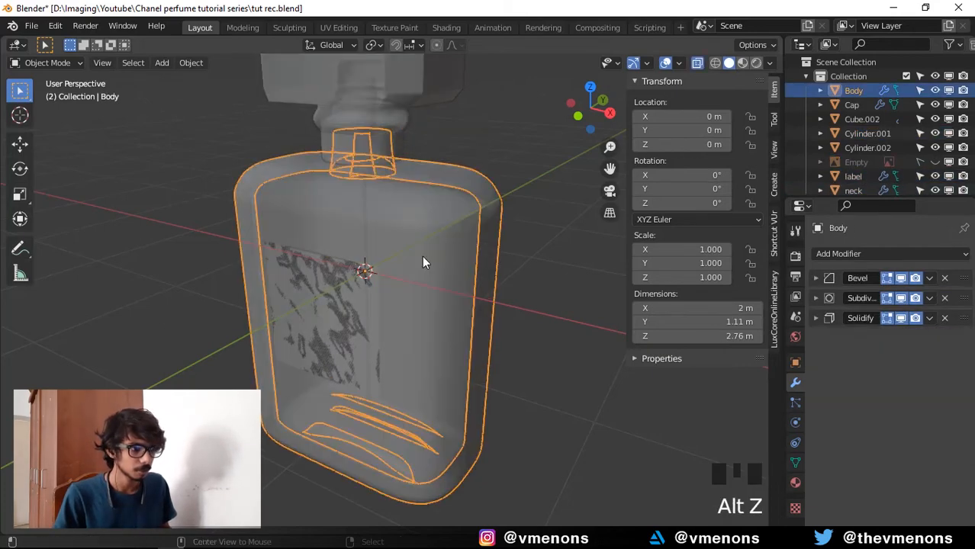
pyautogui.rightClick(424, 260)
pyautogui.press('F2')
pyautogui.write('liquid')
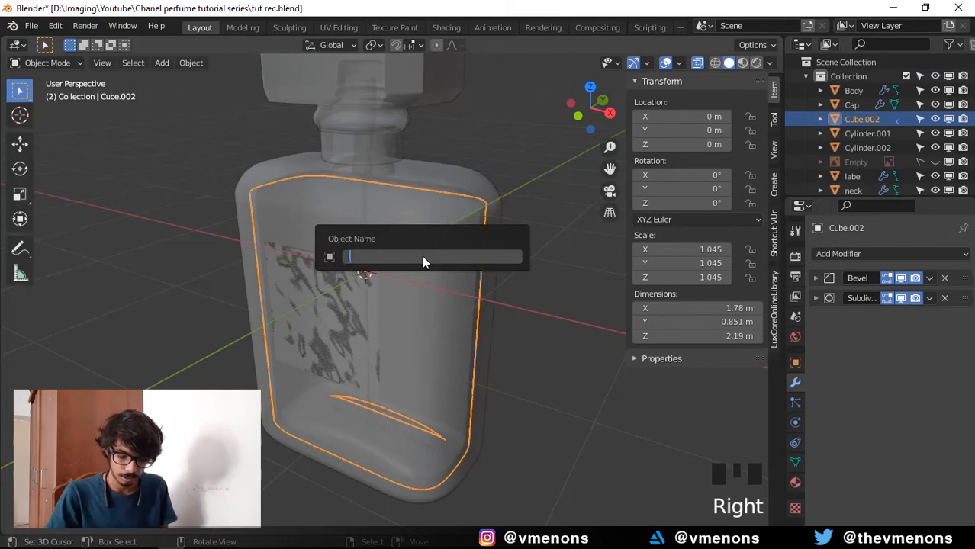
pyautogui.press('Return')
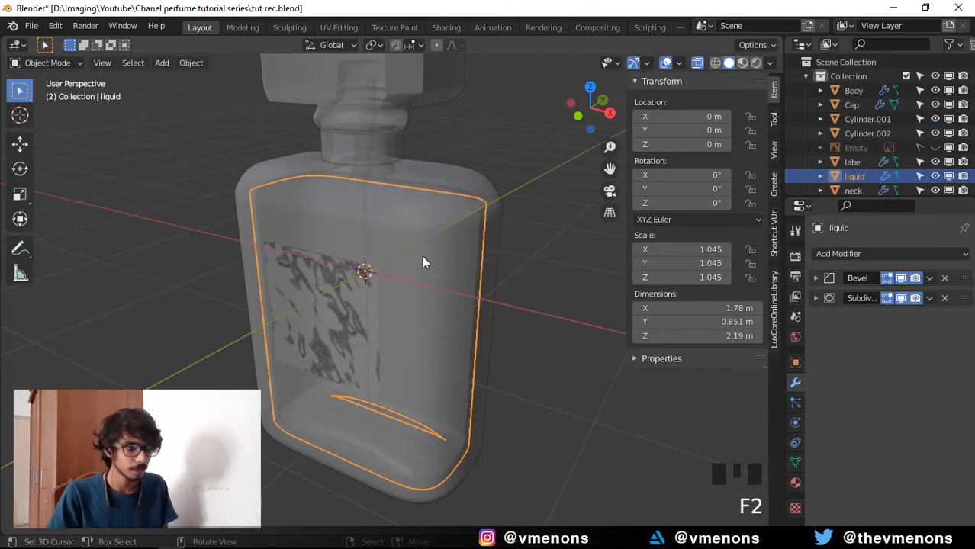
# - Rename the thin vertical cylinder inside the bottle as straw
pyautogui.rightClick(363, 216)
pyautogui.rightClick(364, 217)
pyautogui.press('F2')
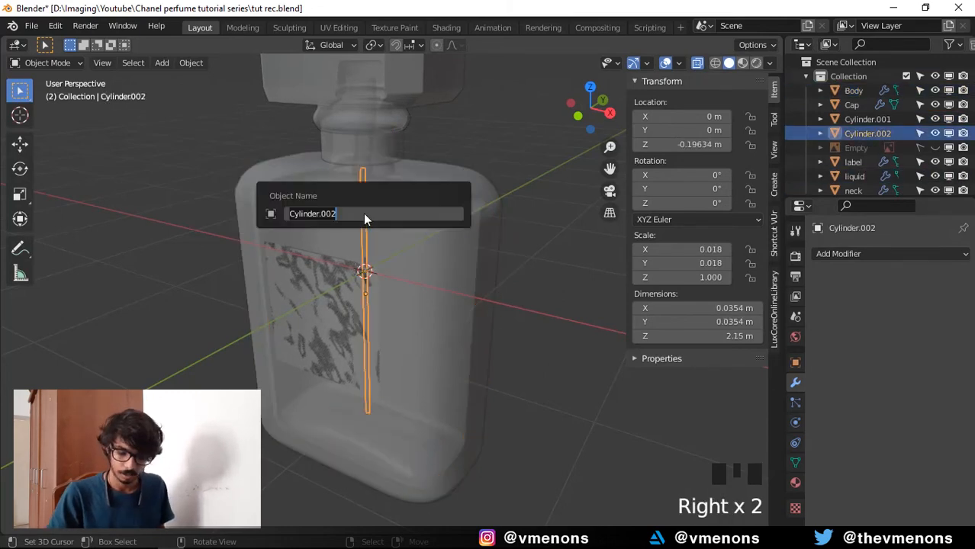
pyautogui.write('straw')
pyautogui.press('Return')
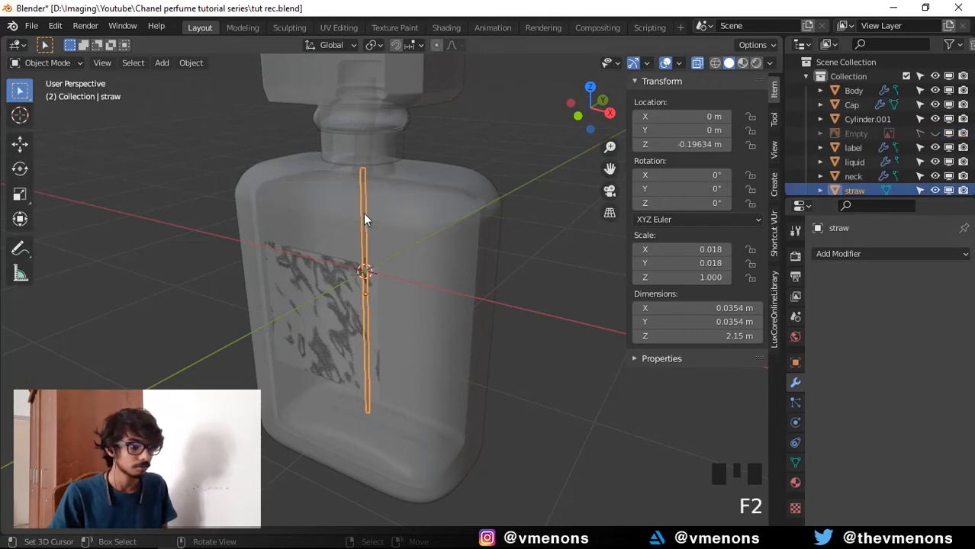
# - Rename the small tapered cylinder inside the neck and cap as nozzle
pyautogui.rightClick(368, 154)
pyautogui.rightClick(358, 129)
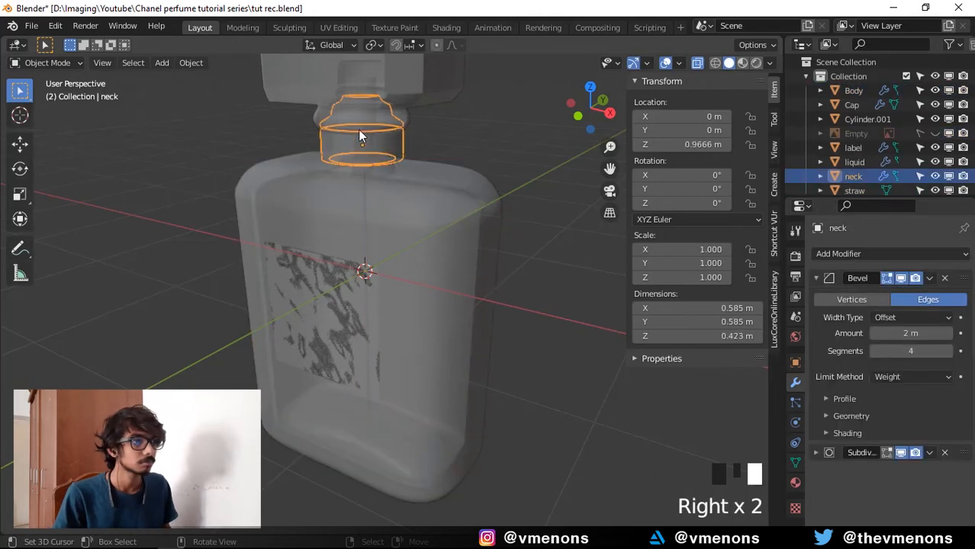
pyautogui.moveTo(383, 134); pyautogui.dragTo(359, 101, button='middle')
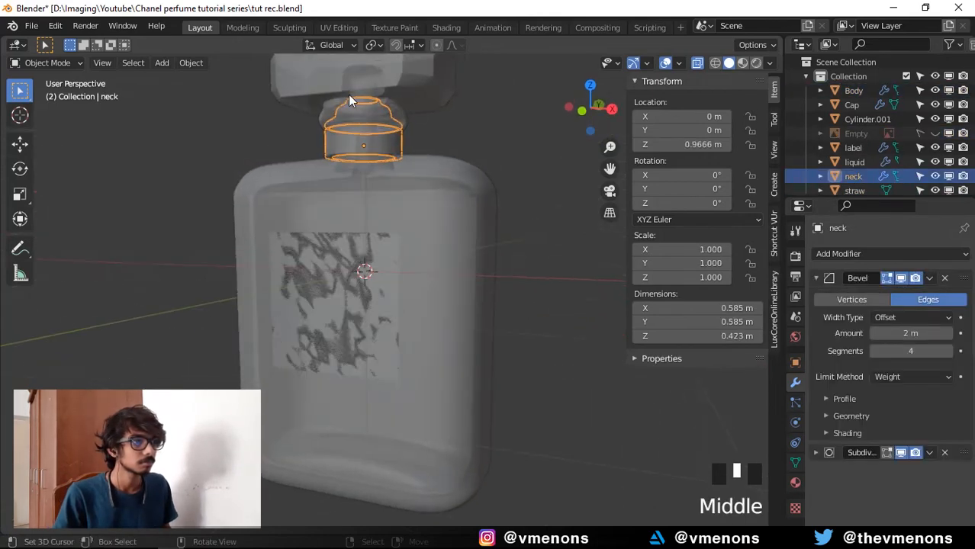
pyautogui.rightClick(369, 95)
pyautogui.press('F2')
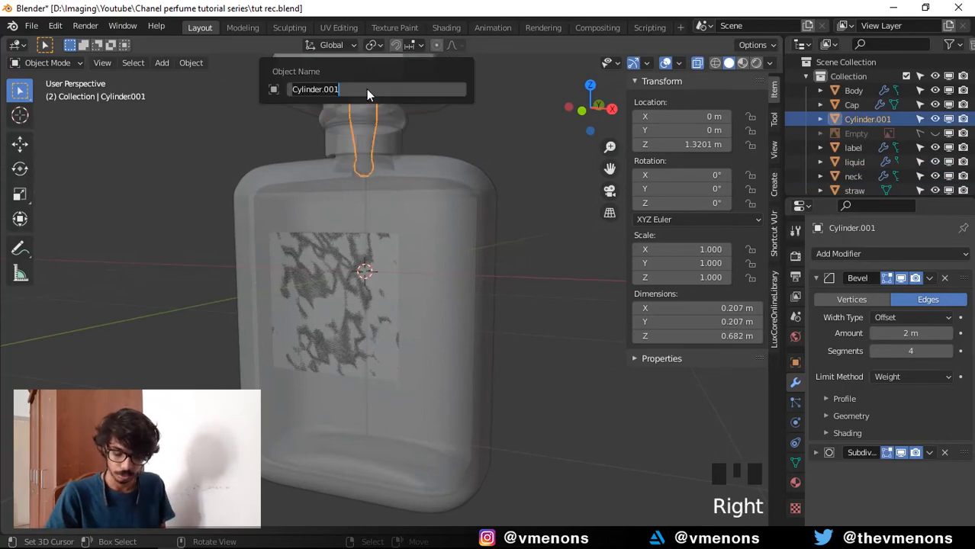
pyautogui.write('nozzle')
pyautogui.press('Return')
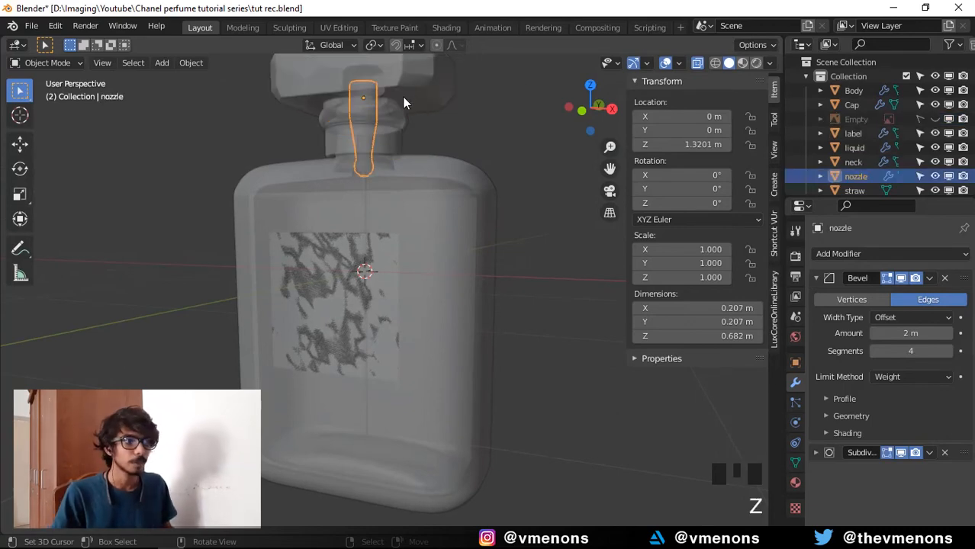
# - Clear the selection, turn off X-ray display and save the file
pyautogui.rightClick(494, 142)
pyautogui.moveTo(502, 142); pyautogui.dragTo(511, 161, button='middle')
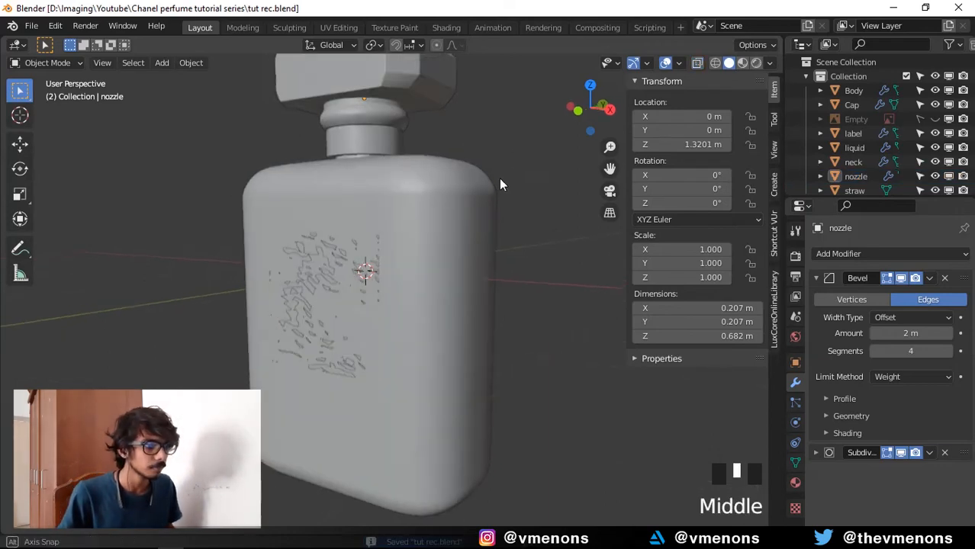
pyautogui.scroll(2, 401, 305)
pyautogui.keyDown('shift'); pyautogui.moveTo(405, 336); pyautogui.dragTo(441, 298, button='middle'); pyautogui.keyUp('shift')
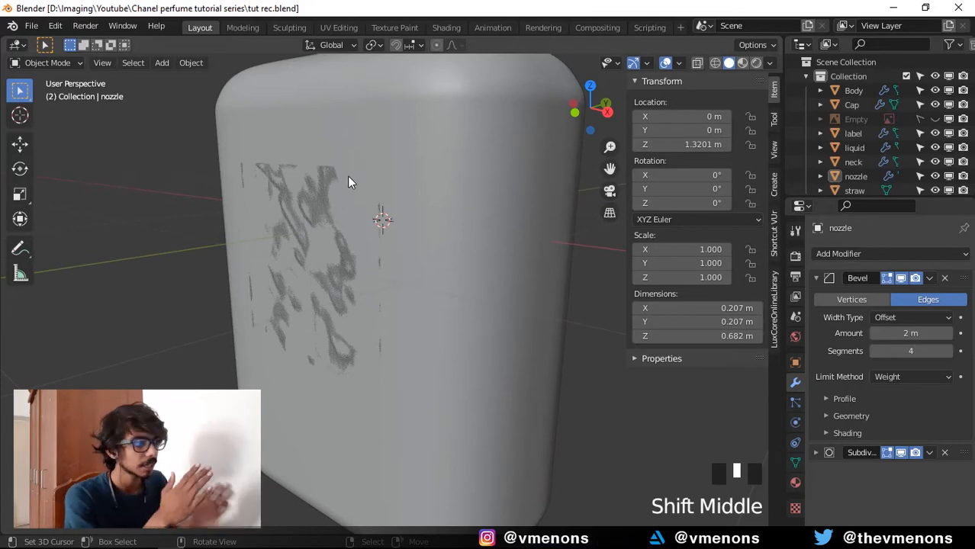
# - Switch the viewport to Material Preview shading and inspect how the label sits on the bottle body
pyautogui.rightClick(347, 213)
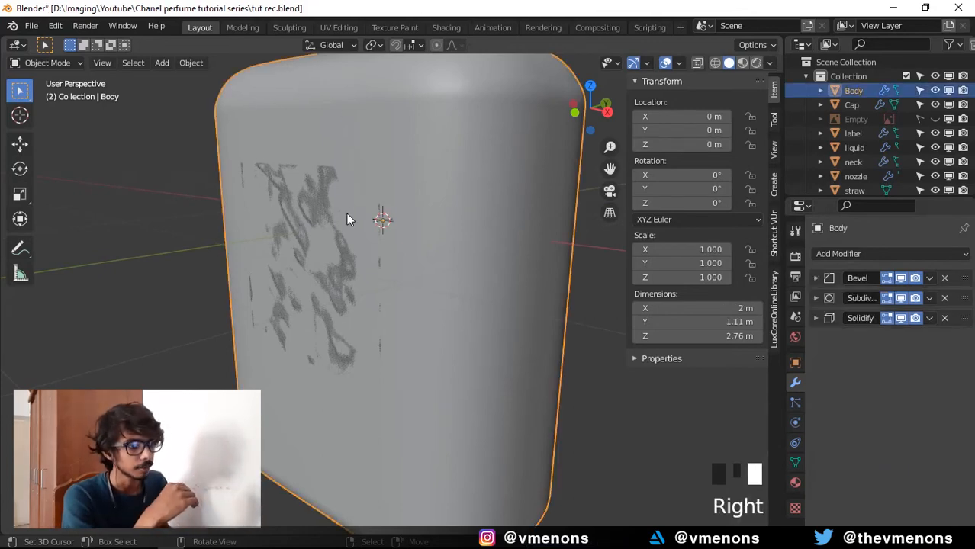
pyautogui.click(742, 64)
pyautogui.scroll(-5, 406, 243)
pyautogui.moveTo(473, 264); pyautogui.dragTo(511, 260, button='middle')
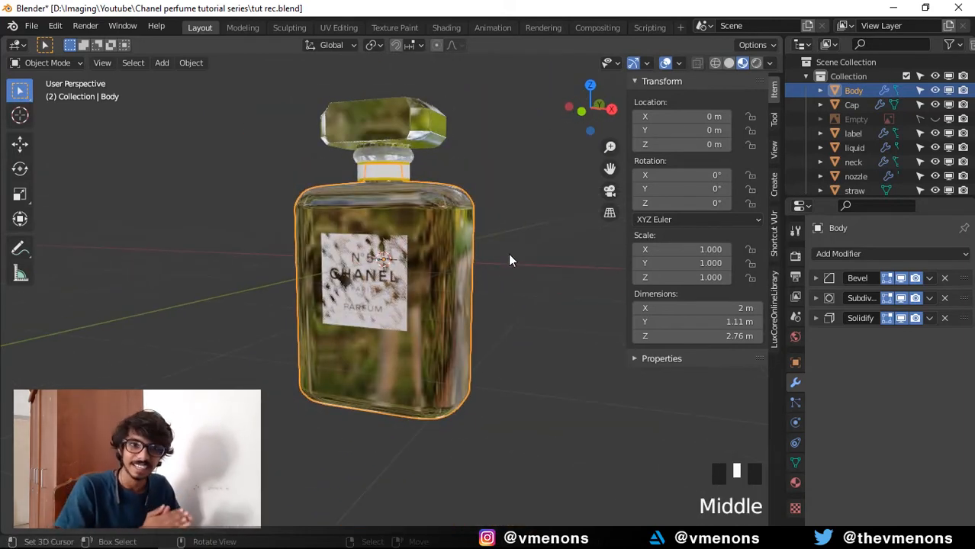
pyautogui.scroll(4, 420, 263)
pyautogui.moveTo(431, 273); pyautogui.dragTo(258, 130, button='middle')
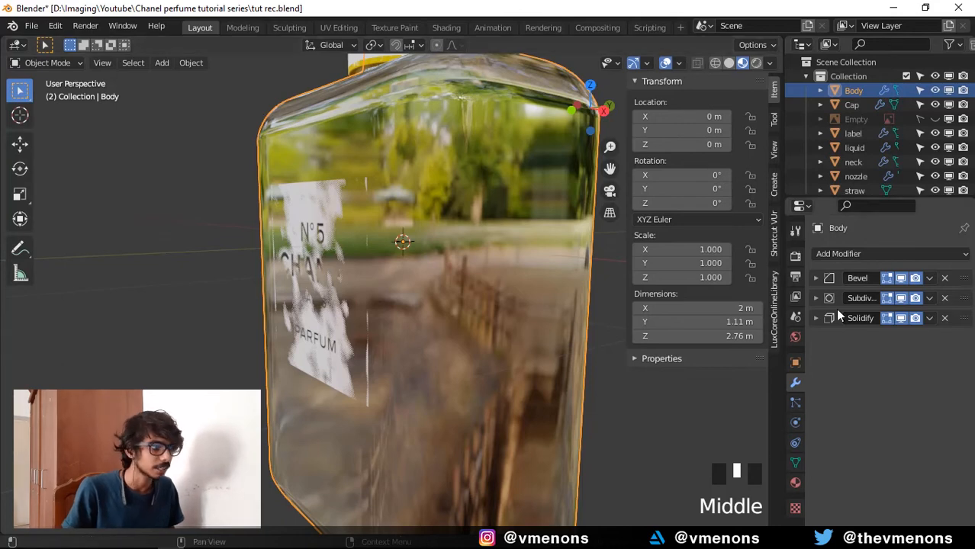
# - Set the label's Shrinkwrap offset to 0.002 m and save the file
pyautogui.rightClick(300, 294)
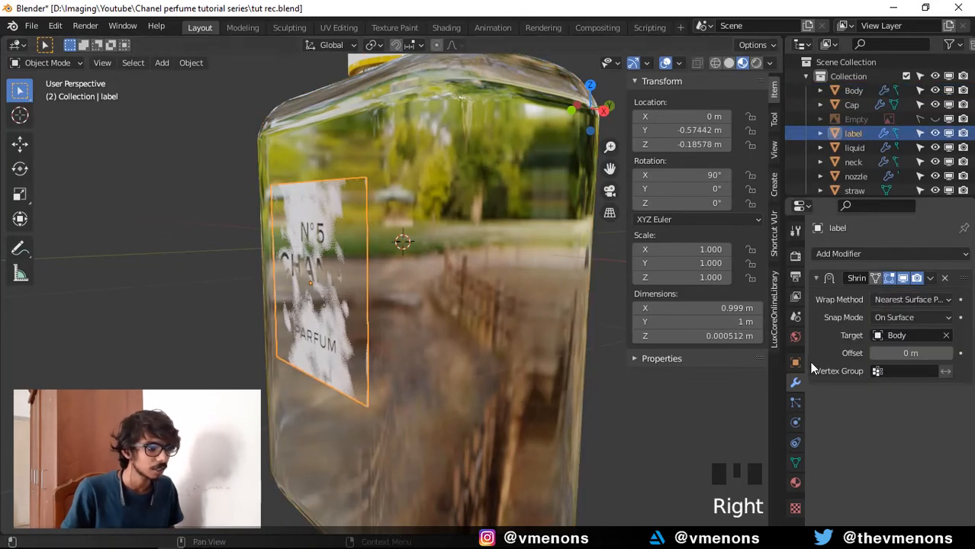
pyautogui.click(906, 353)
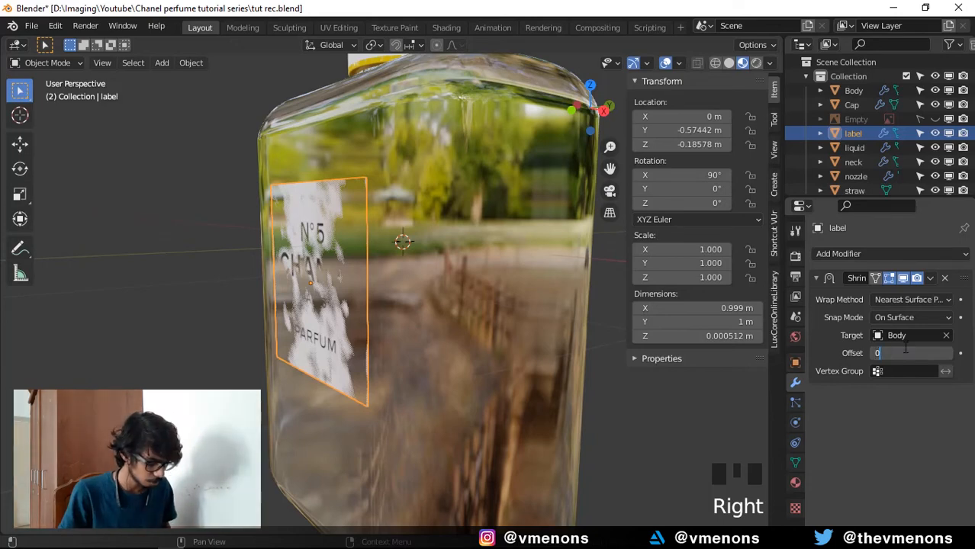
pyautogui.press('Return')
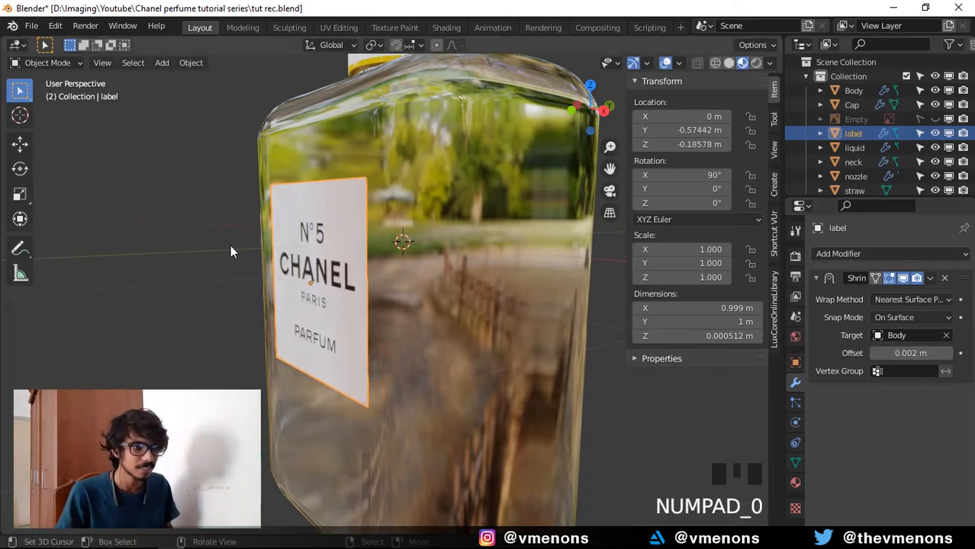
pyautogui.moveTo(231, 245); pyautogui.dragTo(423, 259, button='middle')
pyautogui.scroll(-7, 380, 212)
pyautogui.hotkey('ctrl', 's')
# - Snap the 3D cursor to the bottle's neck
pyautogui.scroll(2, 429, 252)
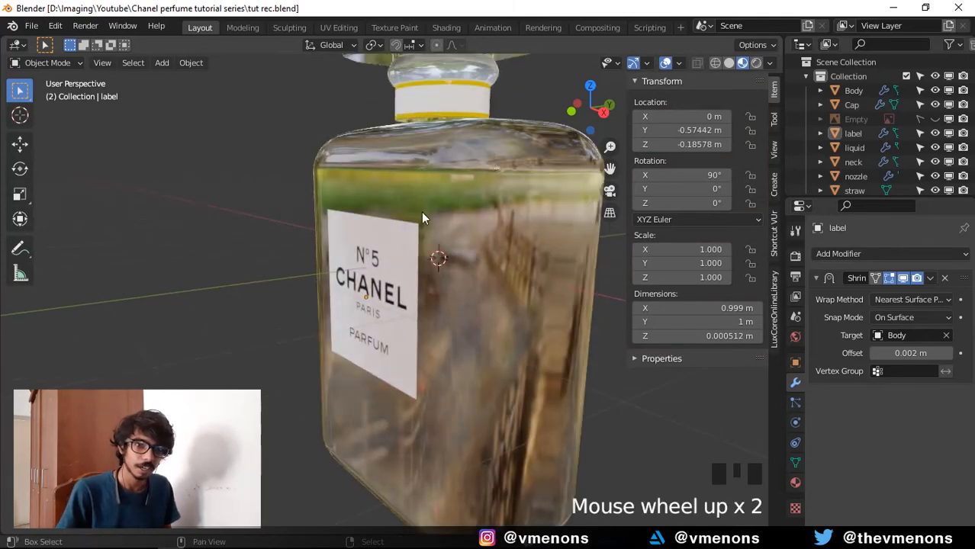
pyautogui.keyDown('shift'); pyautogui.moveTo(422, 212); pyautogui.dragTo(397, 240, button='middle'); pyautogui.keyUp('shift')
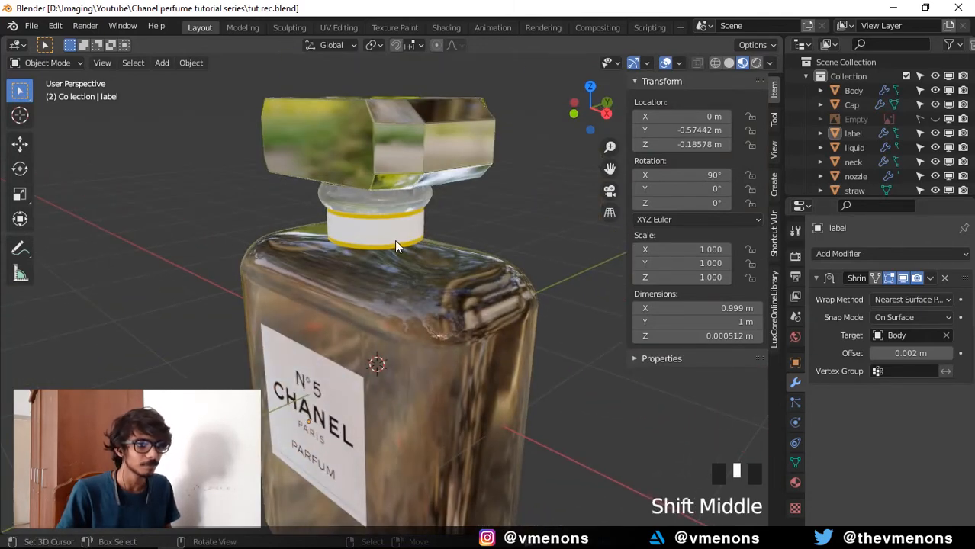
pyautogui.rightClick(395, 240)
pyautogui.hotkey('shift', 's')
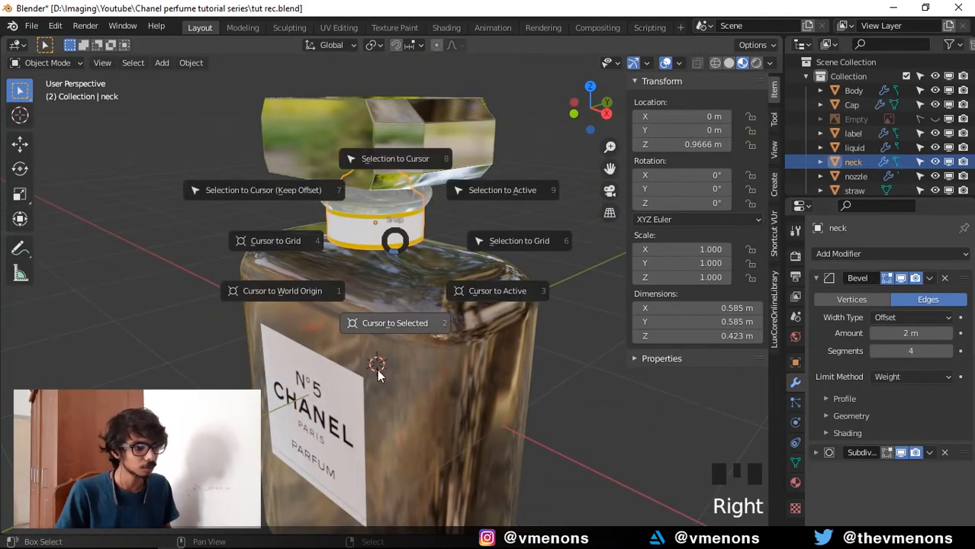
pyautogui.click(391, 323)
# - From the front view, import chanels-baby-shower-614439.png from the Chanel perfume mockup folder as an image plane at the neck
pyautogui.press('KP_1')
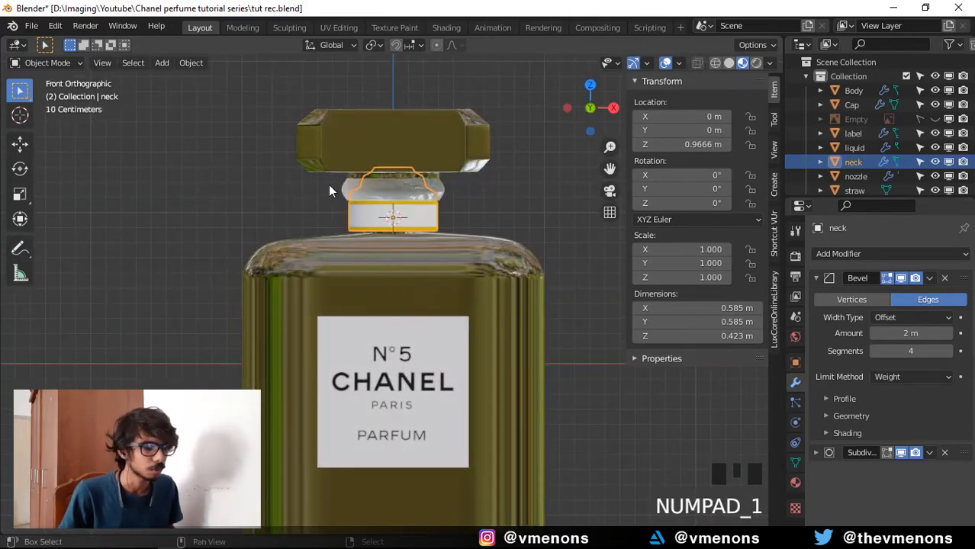
pyautogui.hotkey('shift', 'a')
pyautogui.moveTo(309, 211)
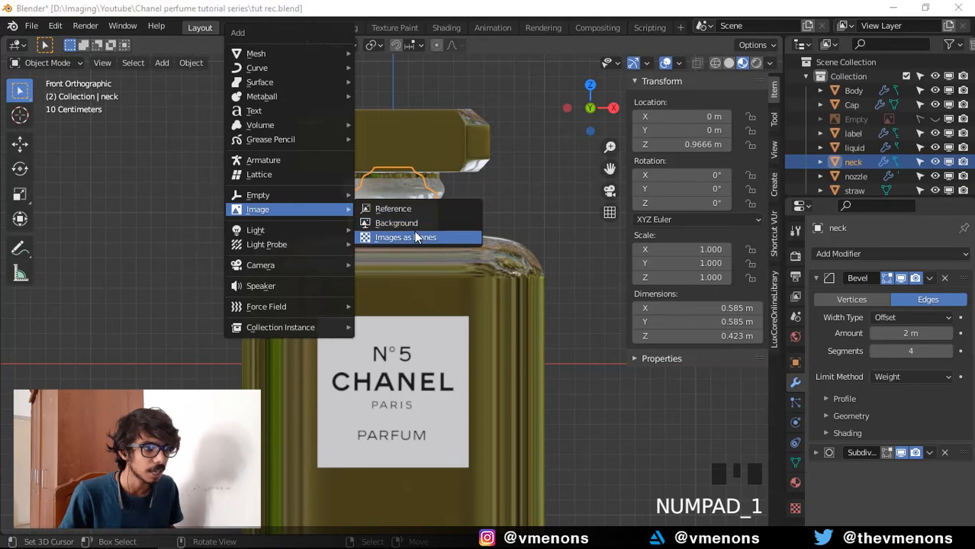
pyautogui.click(414, 231)
pyautogui.click(181, 138)
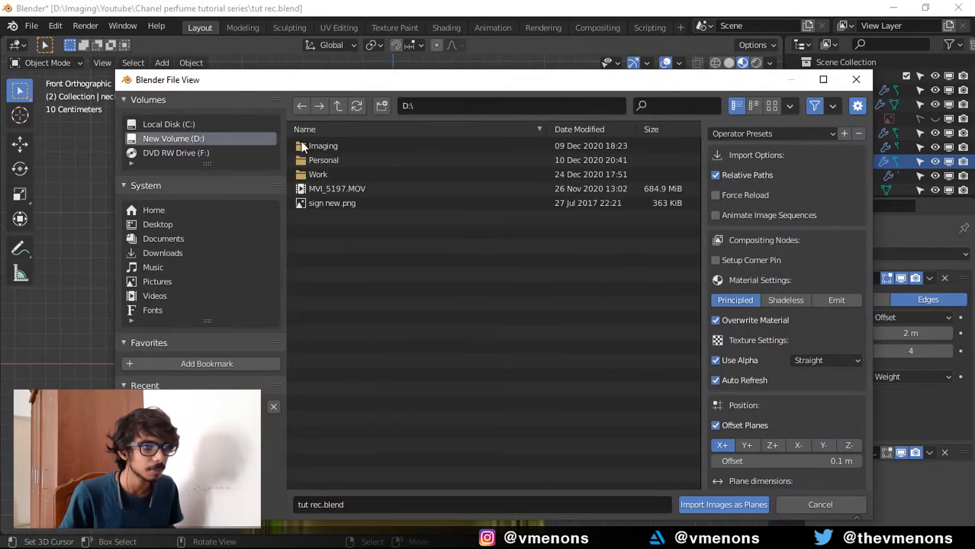
pyautogui.click(316, 146)
pyautogui.click(317, 146)
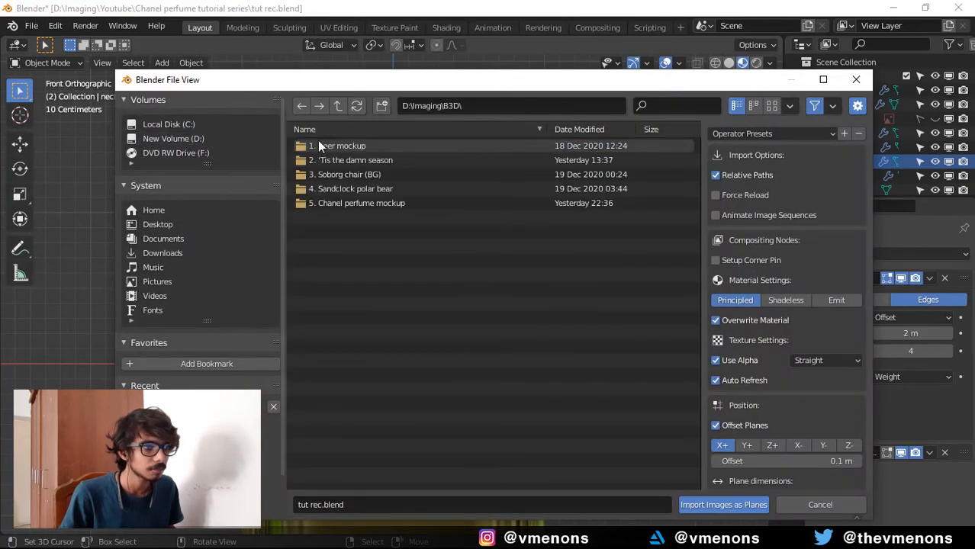
pyautogui.click(335, 204)
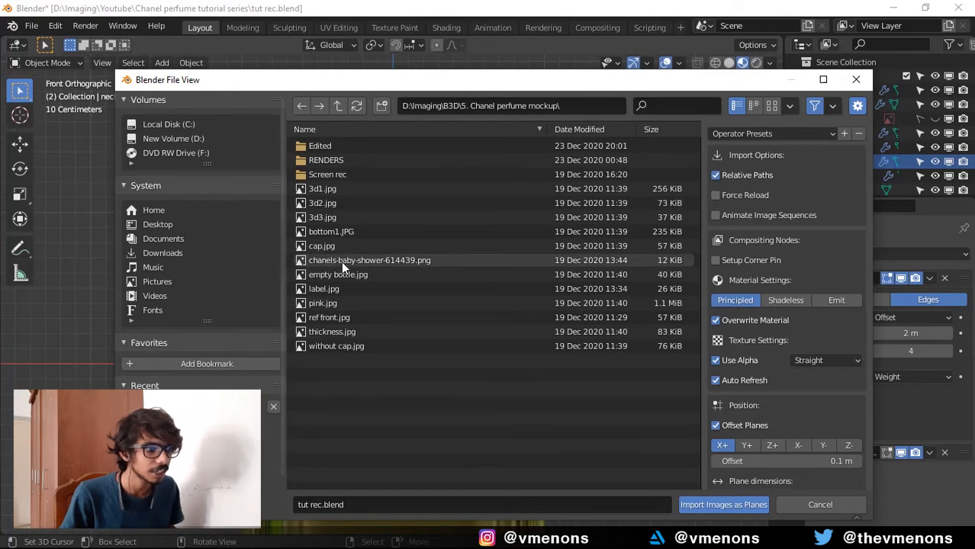
pyautogui.click(428, 265)
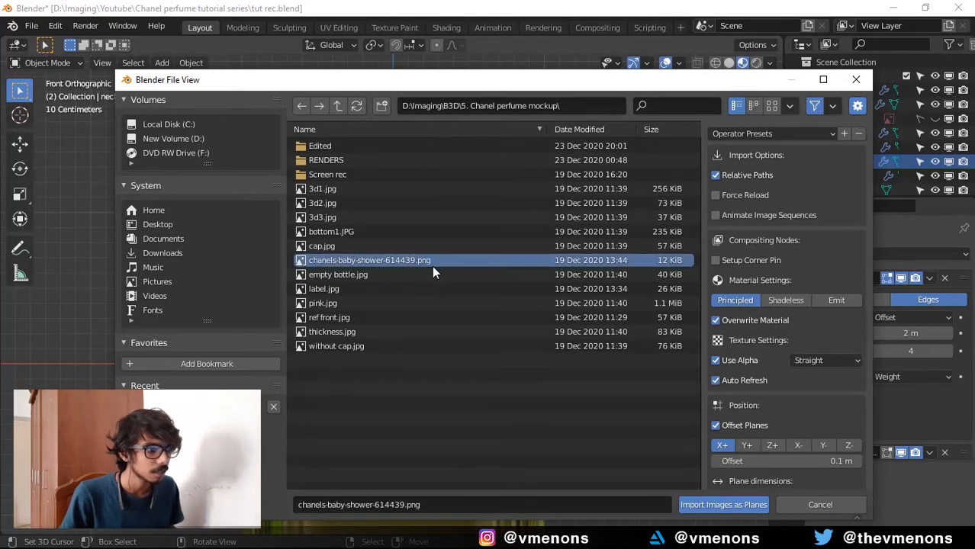
pyautogui.click(717, 508)
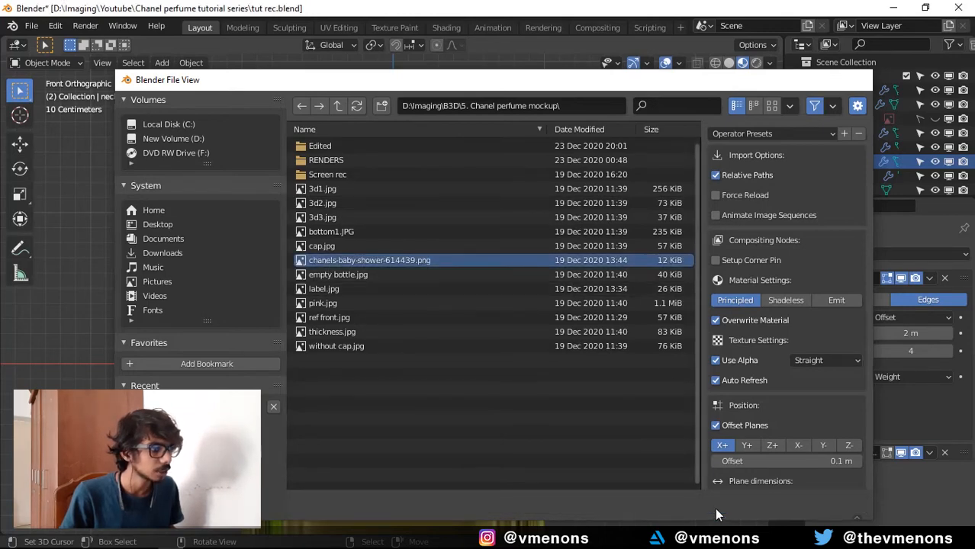
# - Rotate the imported logo plane 90° about X and scale it down to about 0.087
pyautogui.scroll(2, 538, 298)
pyautogui.keyDown('shift'); pyautogui.moveTo(536, 293); pyautogui.dragTo(535, 242, button='middle'); pyautogui.keyUp('shift')
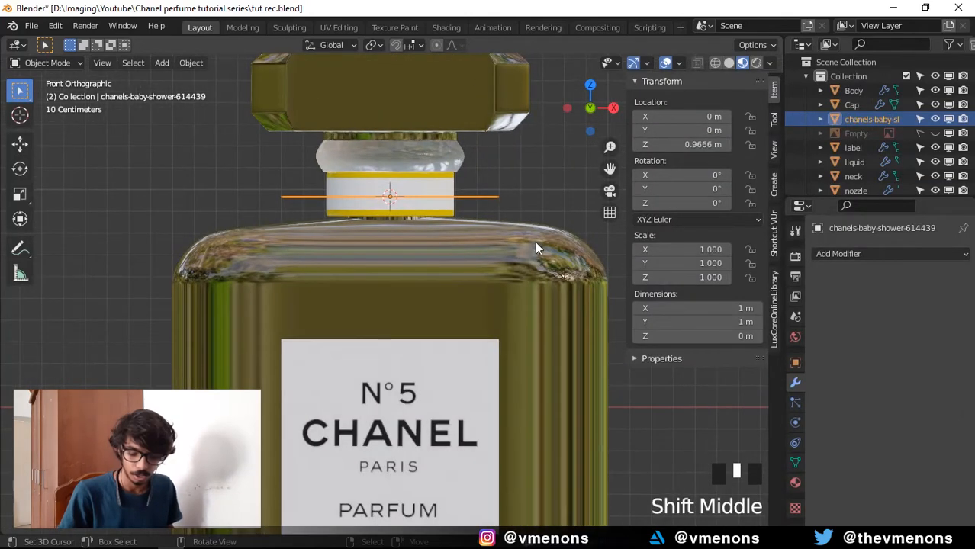
pyautogui.write('rx90')
pyautogui.press('Return')
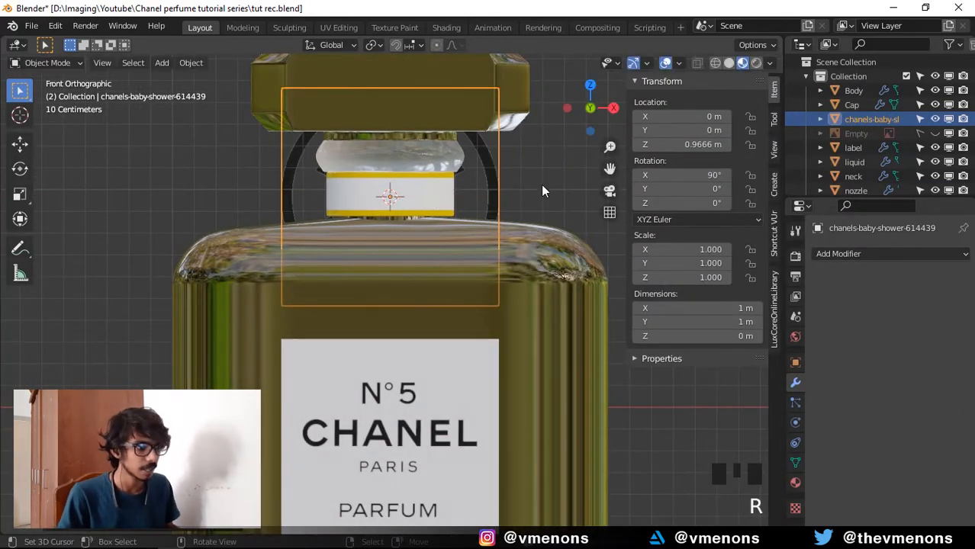
pyautogui.press('s')
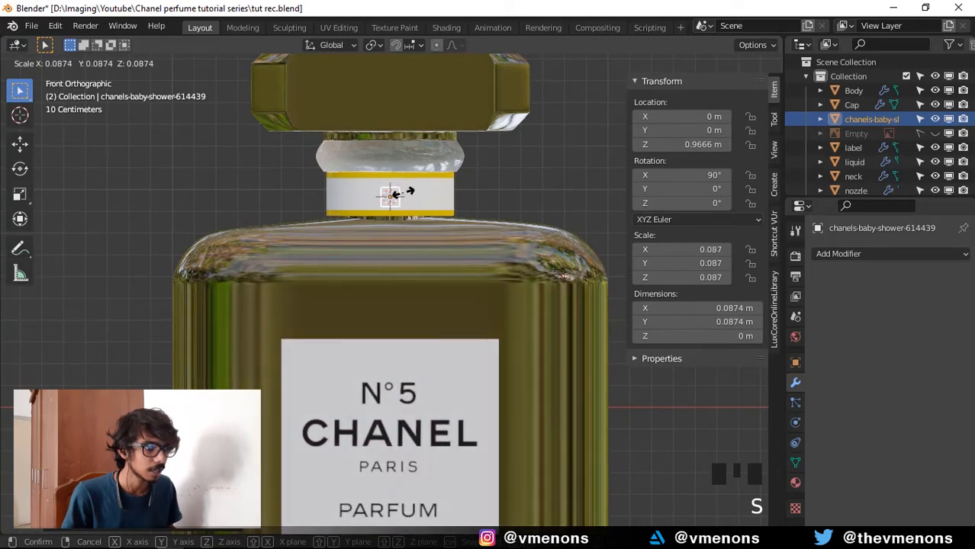
pyautogui.click(399, 196)
# - Unhide the reference image empty, enable X-ray display and switch the viewport to Solid shading to see the neck logo
pyautogui.click(936, 134)
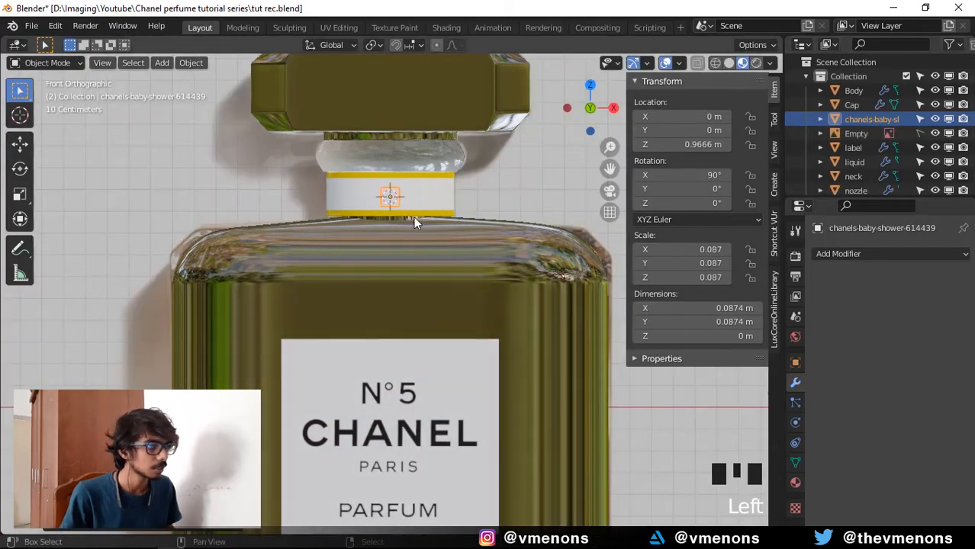
pyautogui.keyDown('shift'); pyautogui.moveTo(414, 216); pyautogui.dragTo(424, 219, button='middle'); pyautogui.keyUp('shift')
pyautogui.hotkey('alt', 'z')
pyautogui.scroll(4, 435, 242)
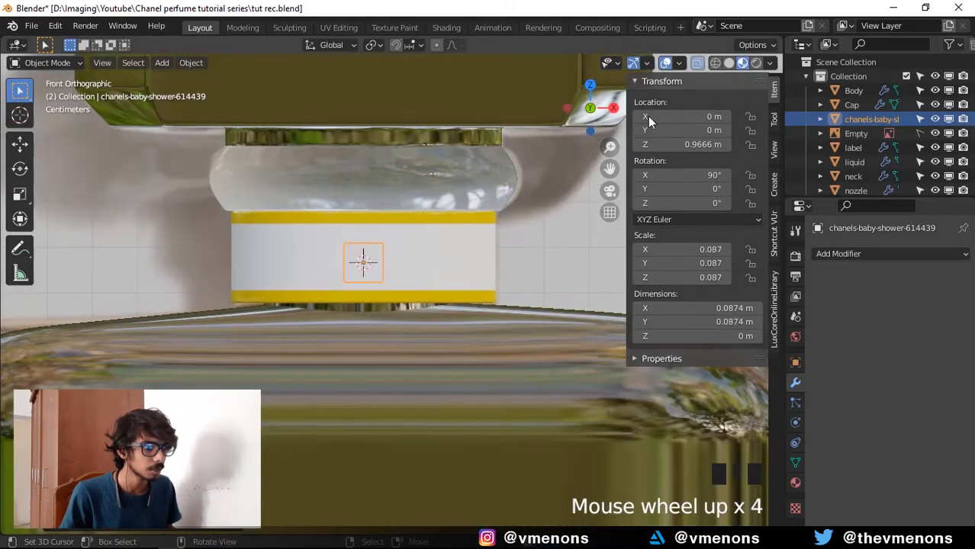
pyautogui.click(729, 63)
pyautogui.keyDown('shift'); pyautogui.moveTo(457, 218); pyautogui.dragTo(498, 280, button='middle'); pyautogui.keyUp('shift')
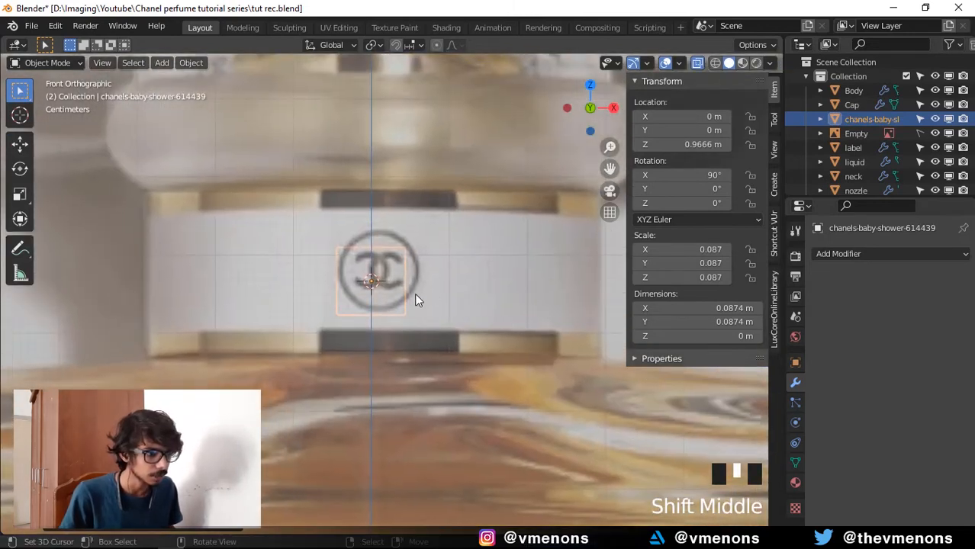
pyautogui.press('g')
pyautogui.press('z')
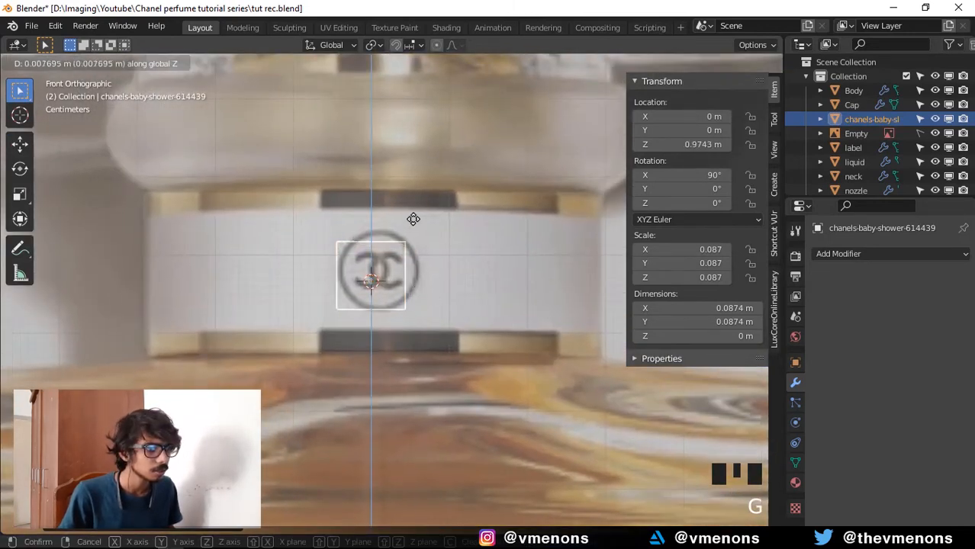
pyautogui.click(402, 258)
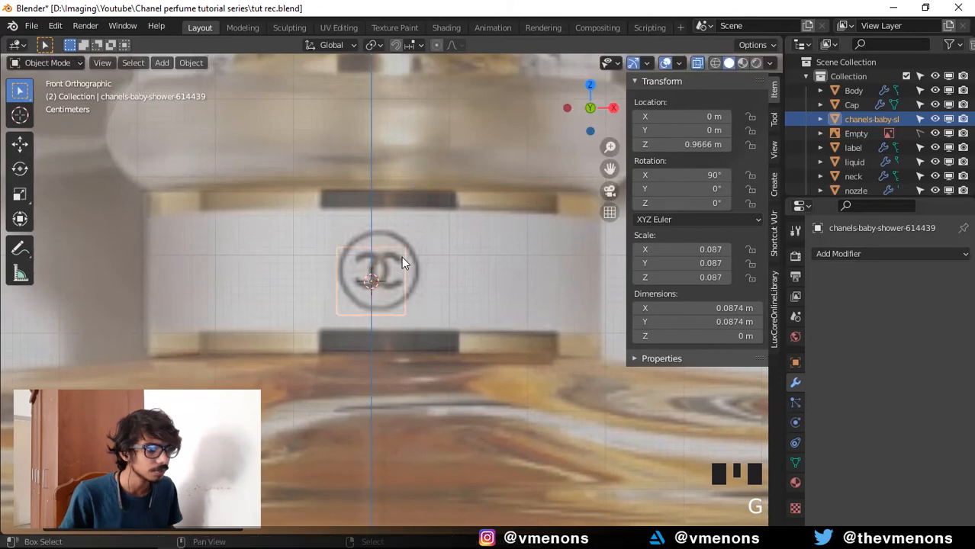
# - Scale the logo plane to about 0.102 and move it along Y to about -0.301 m, just in front of the neck
pyautogui.press('s')
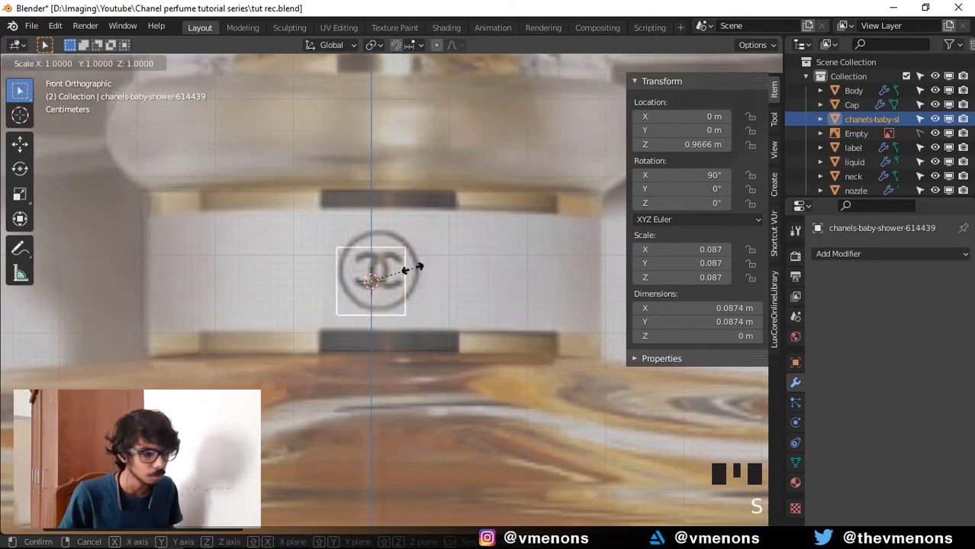
pyautogui.click(486, 268)
pyautogui.moveTo(453, 301); pyautogui.dragTo(564, 298, button='middle')
pyautogui.press('KP_3')
pyautogui.scroll(2, 352, 300)
pyautogui.scroll(-1, 554, 299)
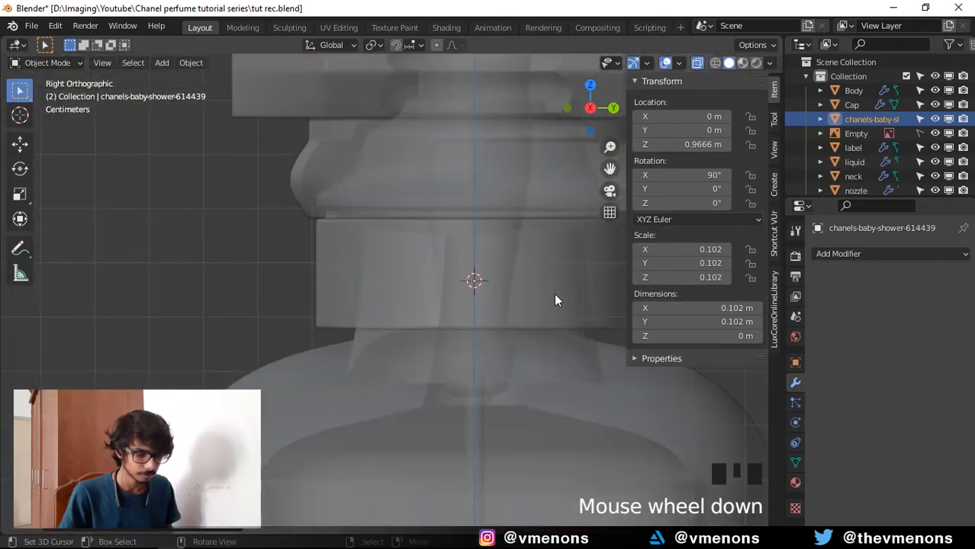
pyautogui.press('g')
pyautogui.press('y')
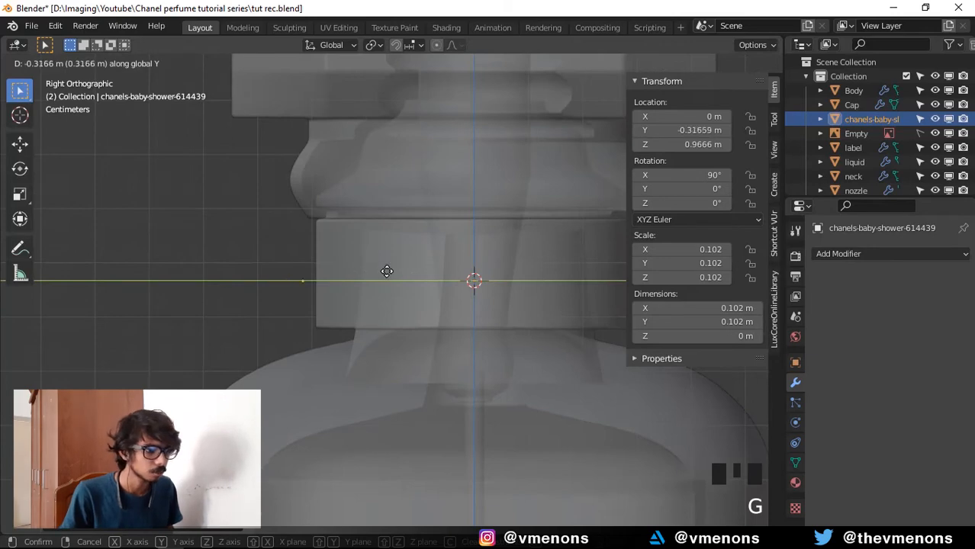
pyautogui.click(386, 273)
# - Turn off X-ray display and subdivide the logo plane's face with several cuts into a fine grid
pyautogui.press('Tab')
pyautogui.moveTo(342, 271); pyautogui.dragTo(240, 232, button='middle')
pyautogui.hotkey('alt', 'z')
pyautogui.scroll(4, 378, 284)
pyautogui.scroll(2, 425, 296)
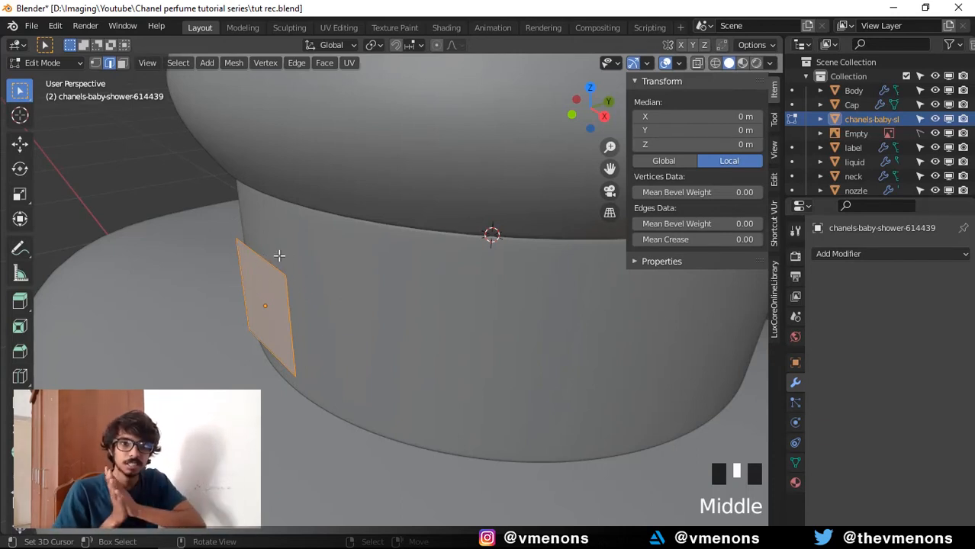
pyautogui.rightClick(286, 305)
pyautogui.click(245, 153)
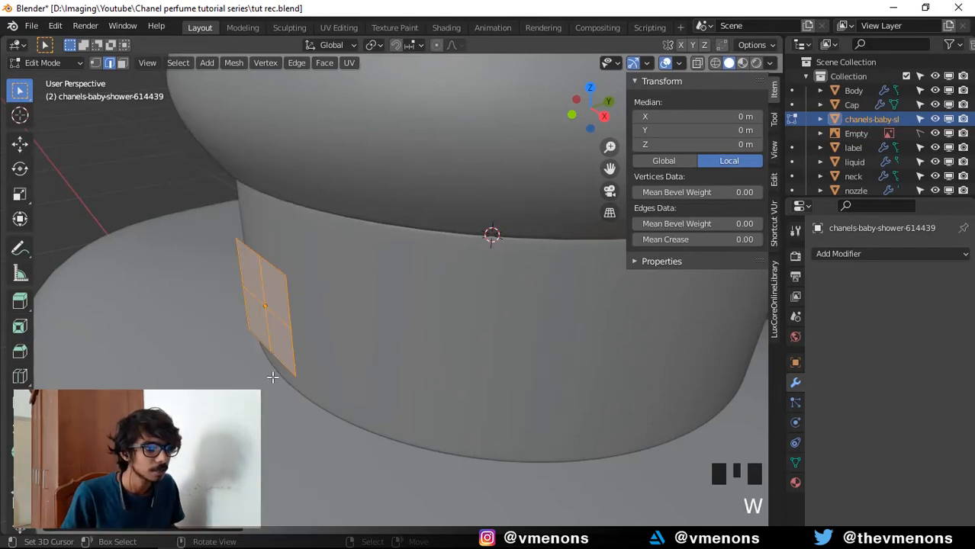
pyautogui.click(232, 423)
pyautogui.scroll(-2, 343, 351)
pyautogui.moveTo(343, 351); pyautogui.dragTo(353, 327, button='middle')
pyautogui.scroll(2, 366, 331)
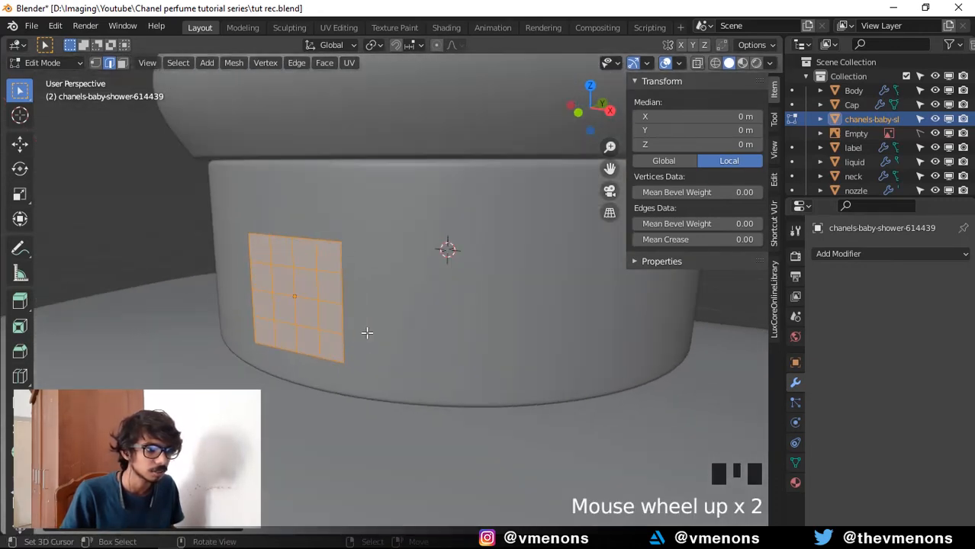
pyautogui.click(232, 423)
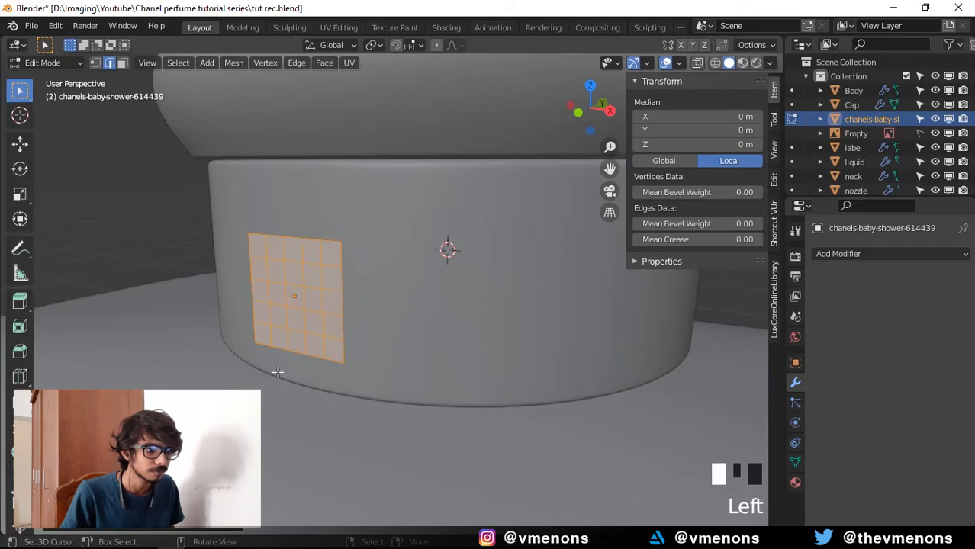
pyautogui.click(232, 423)
pyautogui.press('Tab')
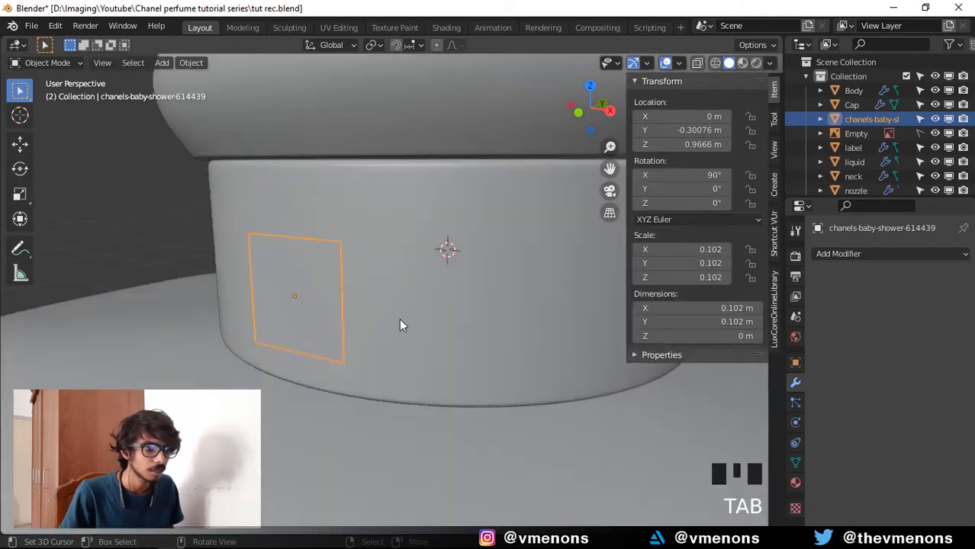
# - Add a Shrinkwrap modifier to the logo plane with the neck as its target
pyautogui.moveTo(399, 318); pyautogui.dragTo(463, 319, button='middle')
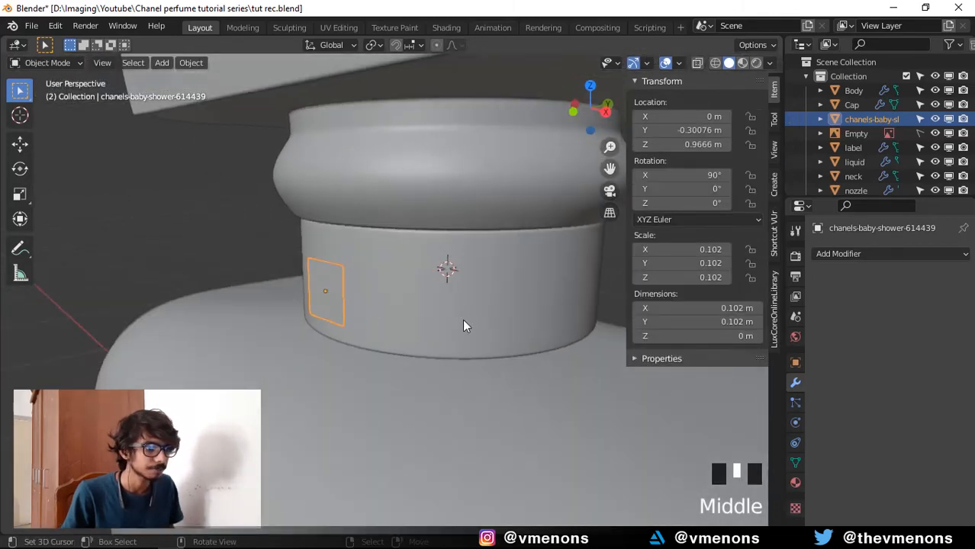
pyautogui.click(896, 254)
pyautogui.click(805, 420)
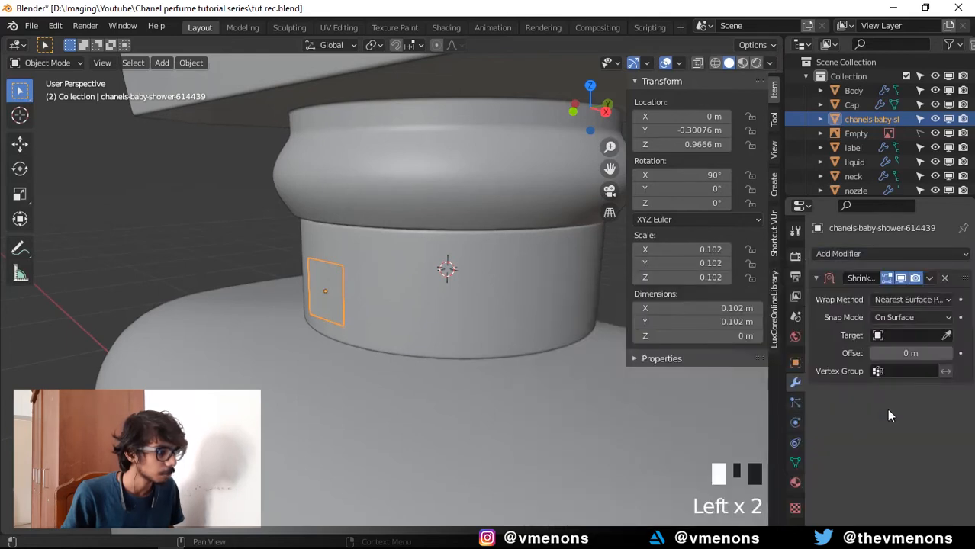
pyautogui.click(946, 336)
pyautogui.click(562, 280)
pyautogui.moveTo(557, 289); pyautogui.dragTo(345, 318, button='middle')
pyautogui.scroll(5, 413, 314)
pyautogui.scroll(2, 476, 313)
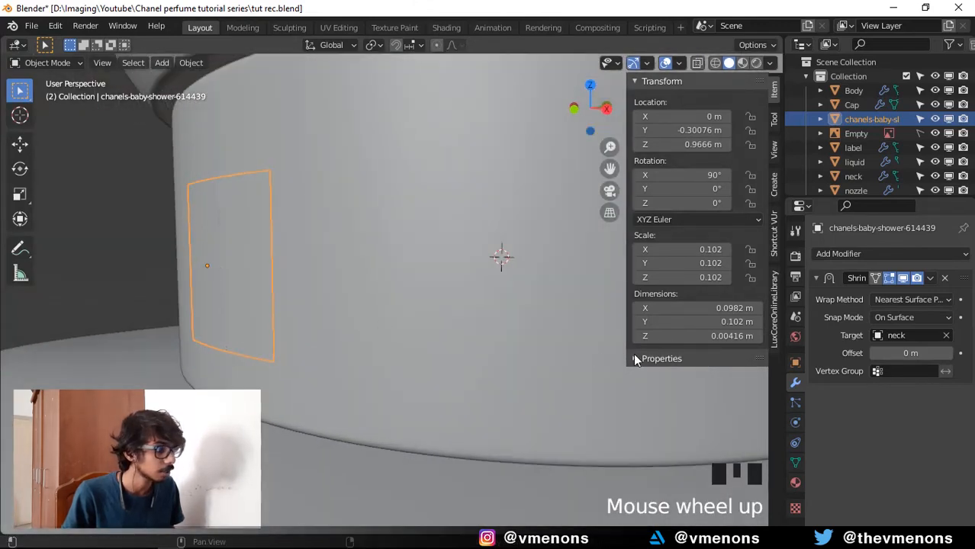
# - Set the logo plane's Shrinkwrap wrap method to Target Normal Project
pyautogui.moveTo(475, 311); pyautogui.dragTo(476, 325, button='middle')
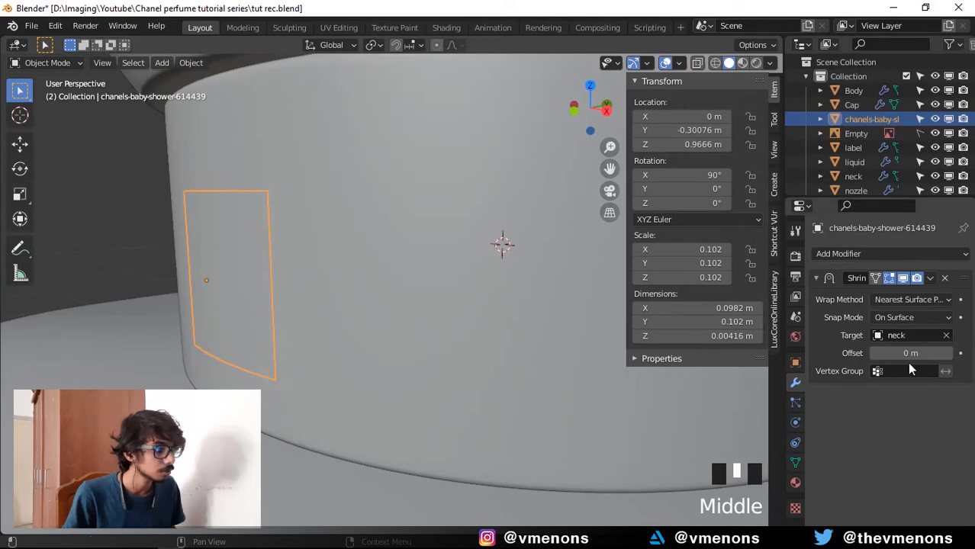
pyautogui.click(887, 299)
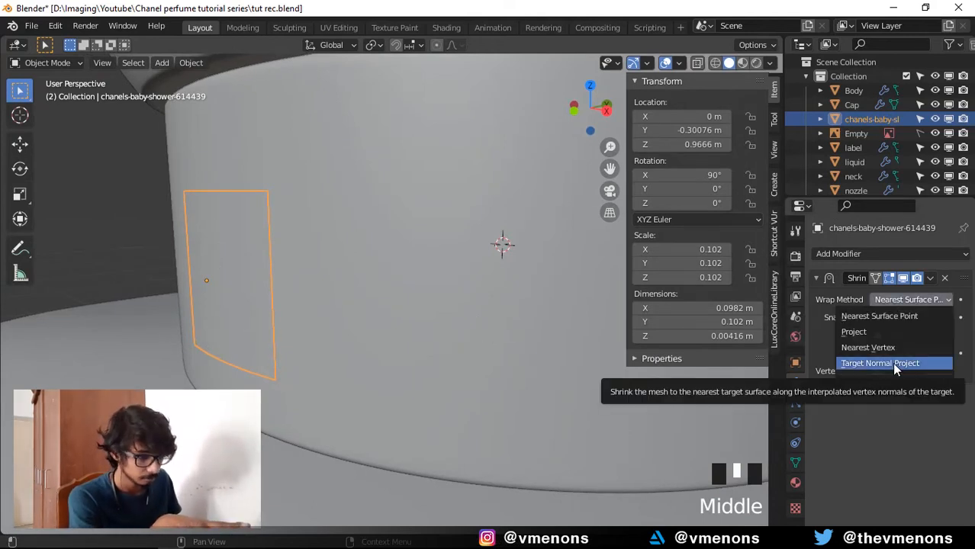
pyautogui.click(893, 364)
pyautogui.click(916, 300)
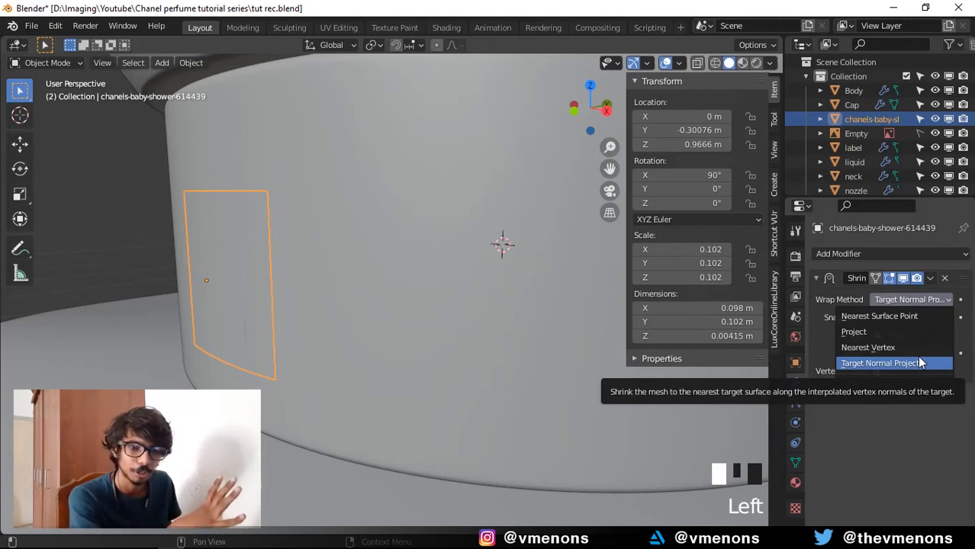
pyautogui.click(899, 298)
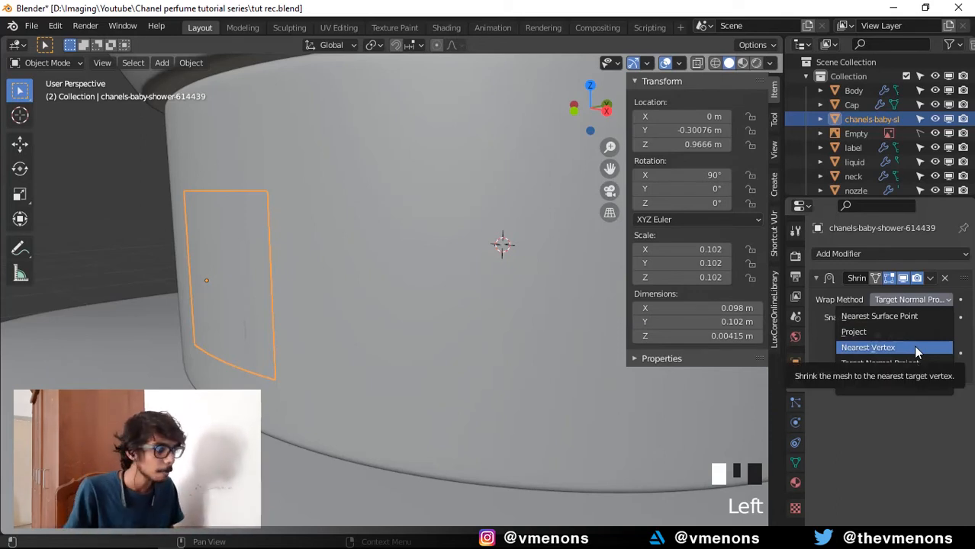
pyautogui.click(917, 365)
# - Set the logo plane's Shrinkwrap offset to 0.002 m
pyautogui.scroll(-2, 258, 229)
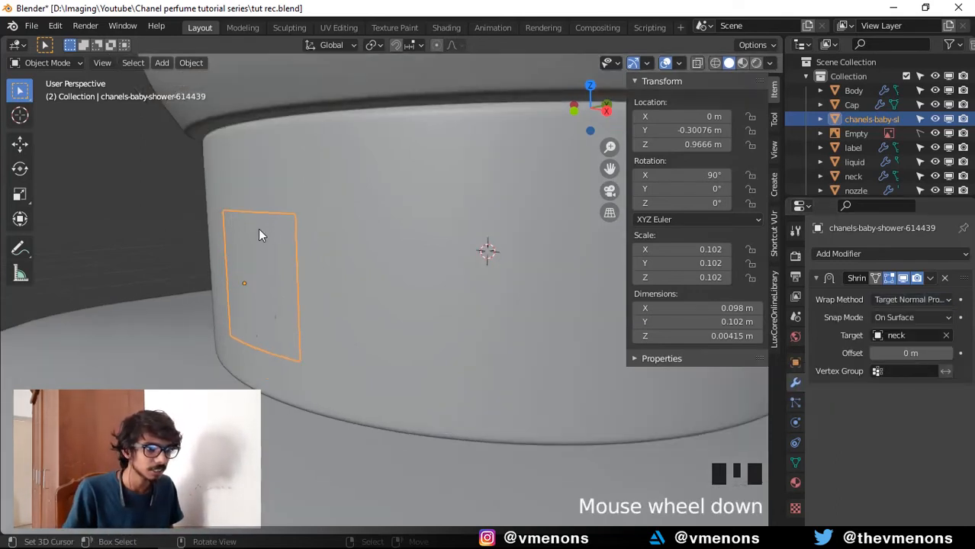
pyautogui.moveTo(258, 229); pyautogui.dragTo(277, 260, button='middle')
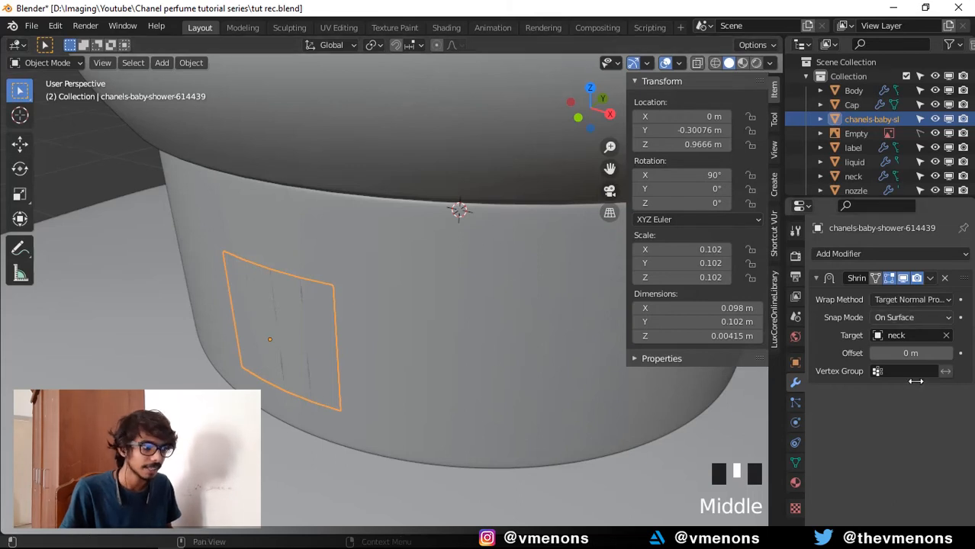
pyautogui.scroll(-2, 343, 266)
pyautogui.scroll(1, 387, 286)
pyautogui.scroll(1, 388, 293)
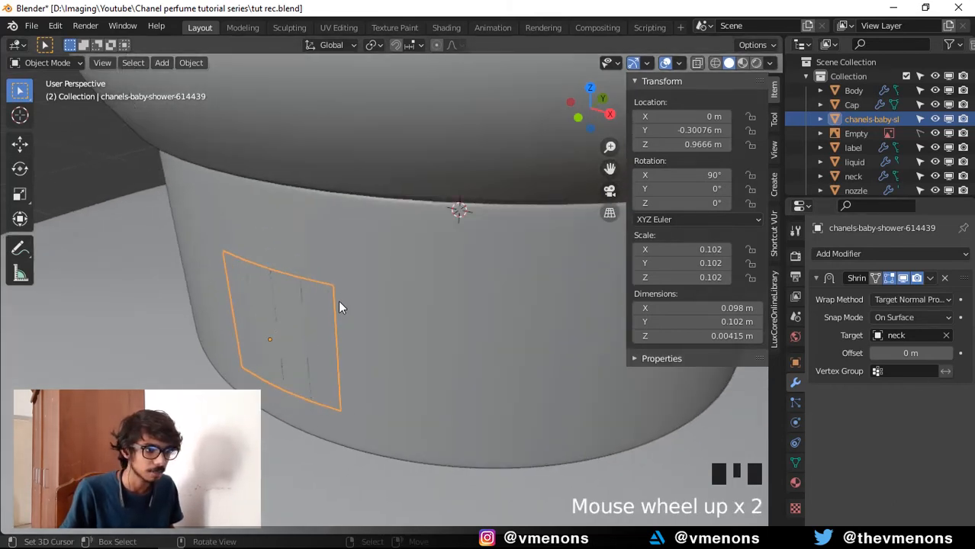
pyautogui.click(885, 354)
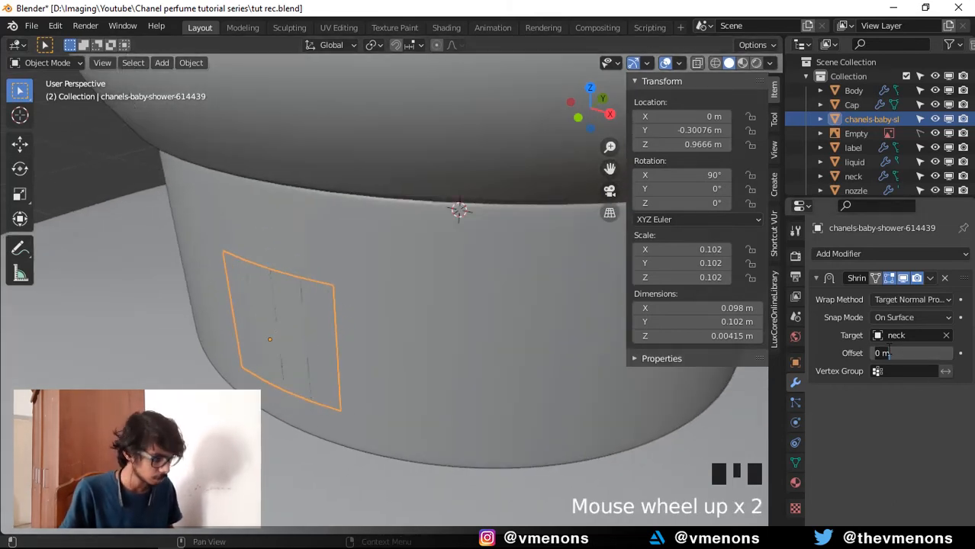
pyautogui.write('0.002')
pyautogui.press('Return')
pyautogui.scroll(-1, 450, 253)
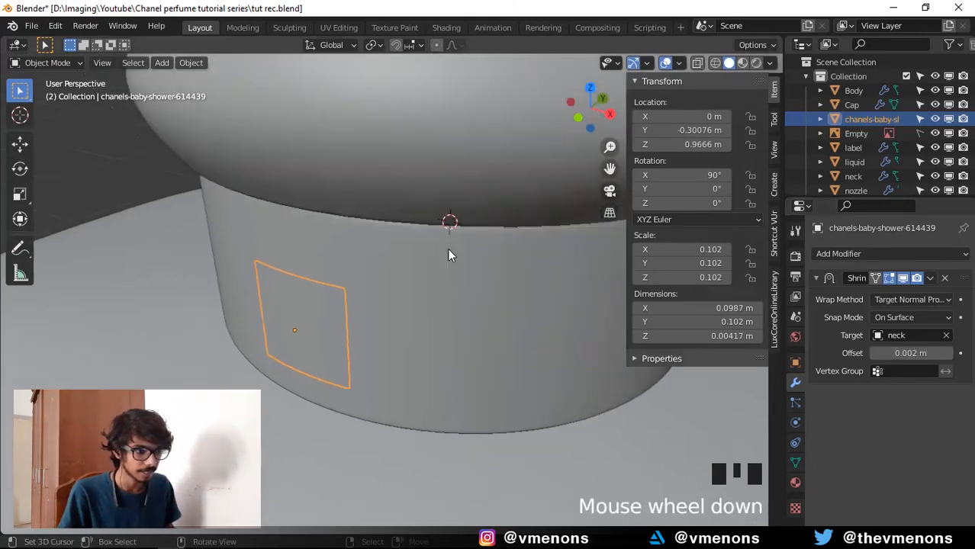
# - Try Shrinkwrap offsets of 0.001 m and 0.0002 m on the logo plane, judging the gap to the neck from the side
pyautogui.moveTo(450, 252); pyautogui.dragTo(421, 241, button='middle')
pyautogui.scroll(3, 339, 259)
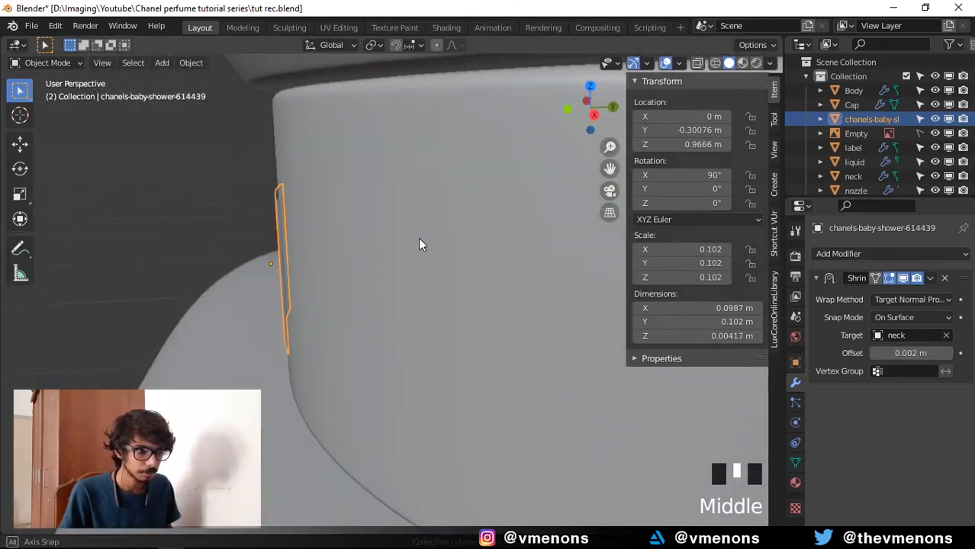
pyautogui.scroll(2, 307, 259)
pyautogui.keyDown('shift'); pyautogui.moveTo(307, 259); pyautogui.dragTo(328, 267, button='middle'); pyautogui.keyUp('shift')
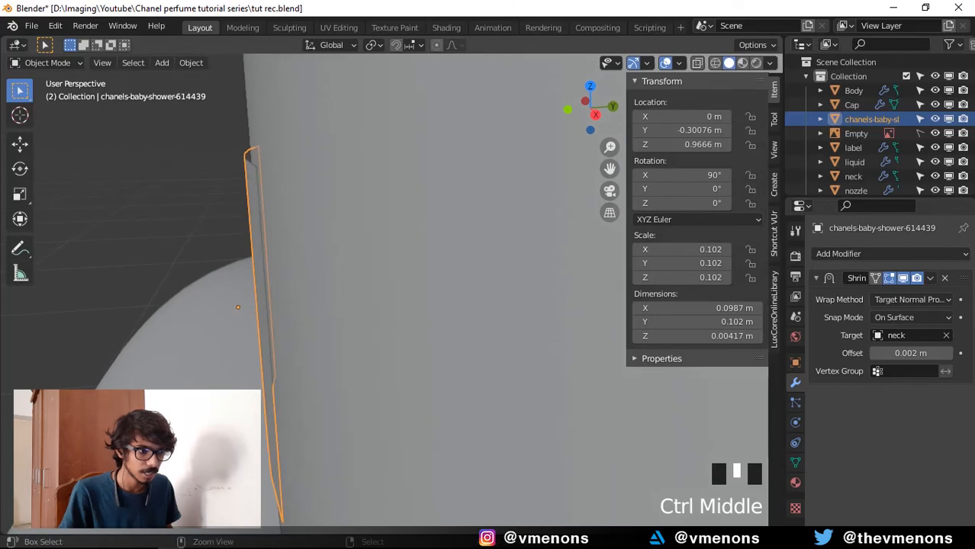
pyautogui.click(915, 353)
pyautogui.write('0.')
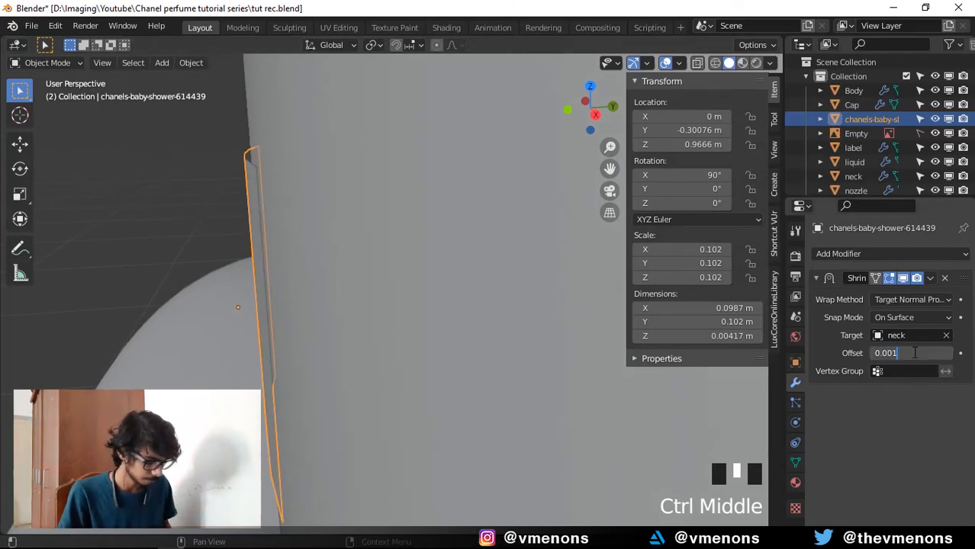
pyautogui.press('Return')
pyautogui.click(912, 354)
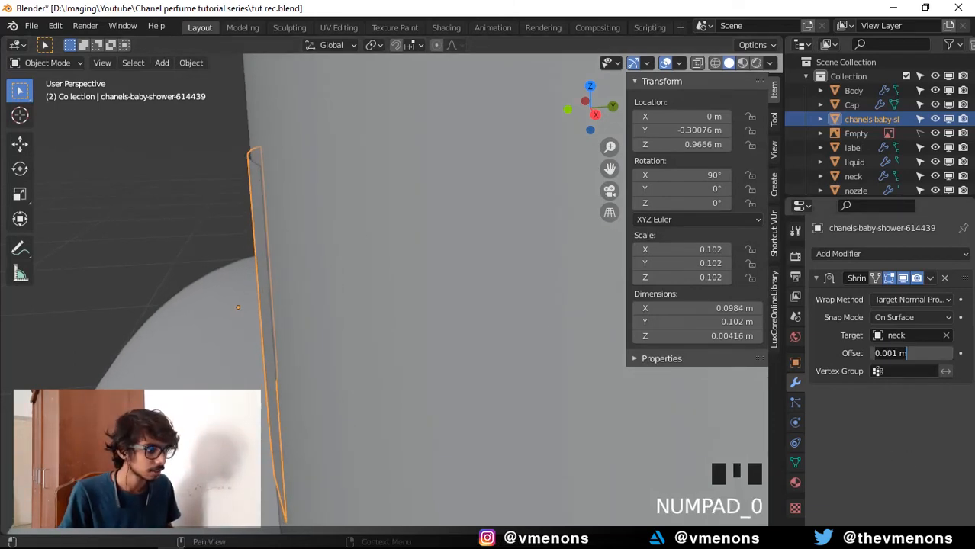
pyautogui.write('0.0002')
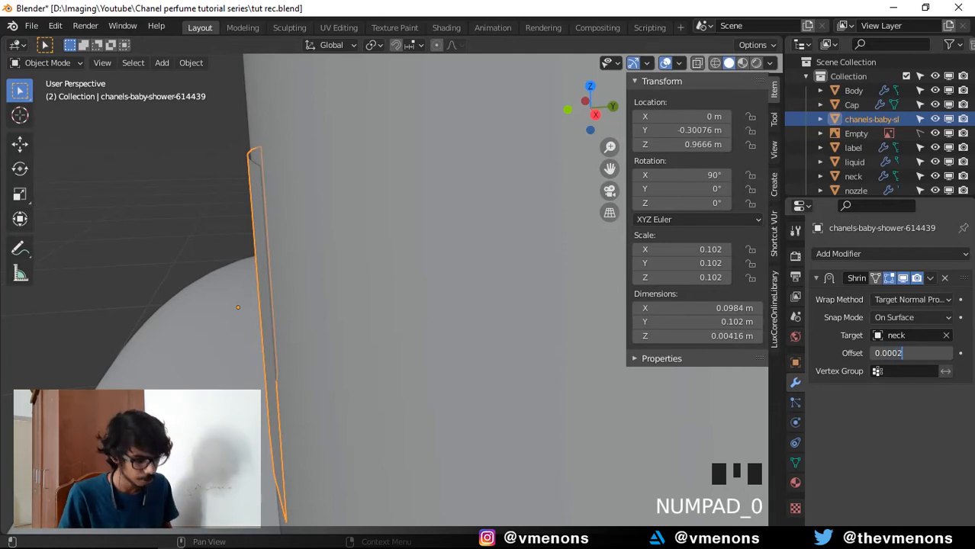
pyautogui.press('Return')
# - Set the logo plane's Shrinkwrap offset to 0.0005 m and deselect the plane
pyautogui.click(914, 352)
pyautogui.write('0')
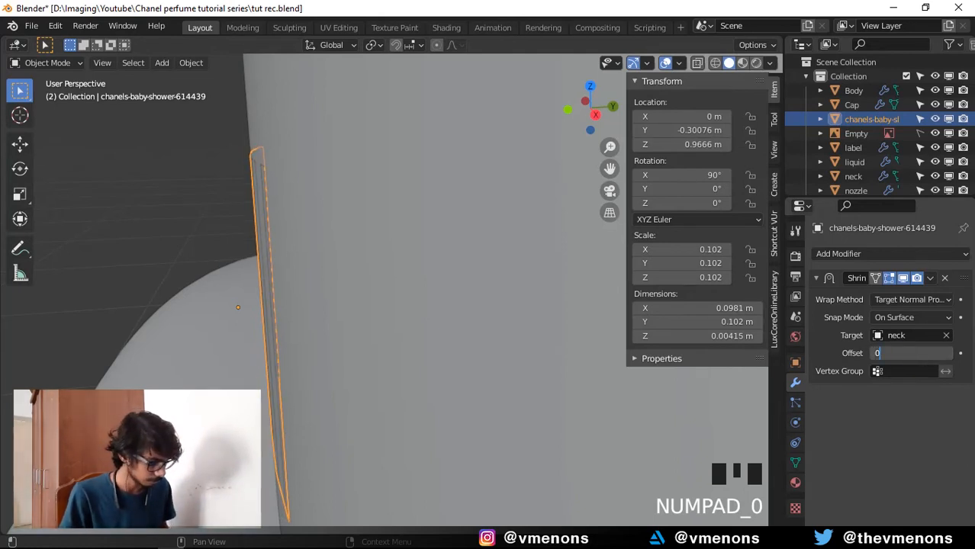
pyautogui.press('Return')
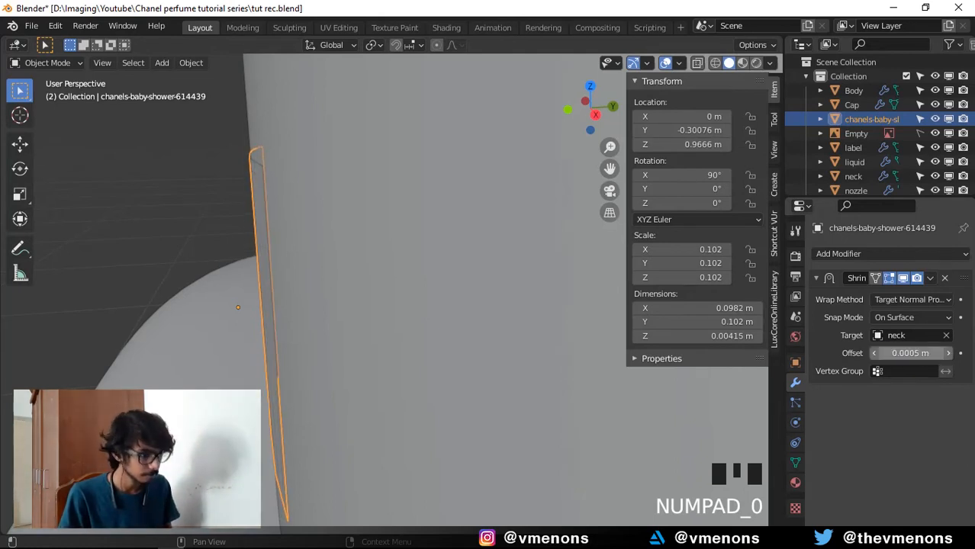
pyautogui.rightClick(202, 172)
pyautogui.scroll(-3, 293, 206)
pyautogui.moveTo(293, 206); pyautogui.dragTo(328, 216, button='middle')
pyautogui.scroll(-4, 354, 223)
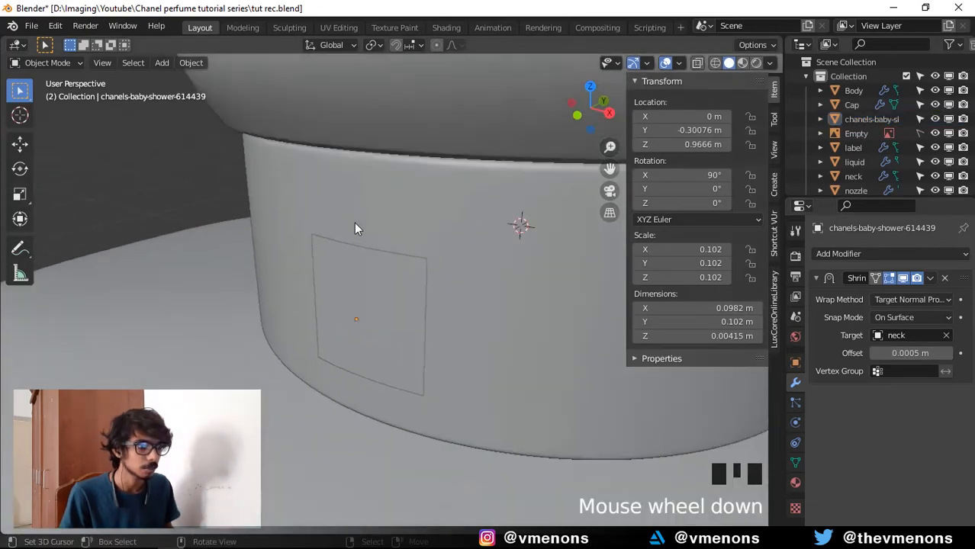
# - Apply smooth shading to the logo plane, deselect it and save the file
pyautogui.scroll(5, 439, 336)
pyautogui.moveTo(439, 335); pyautogui.dragTo(375, 277, button='middle')
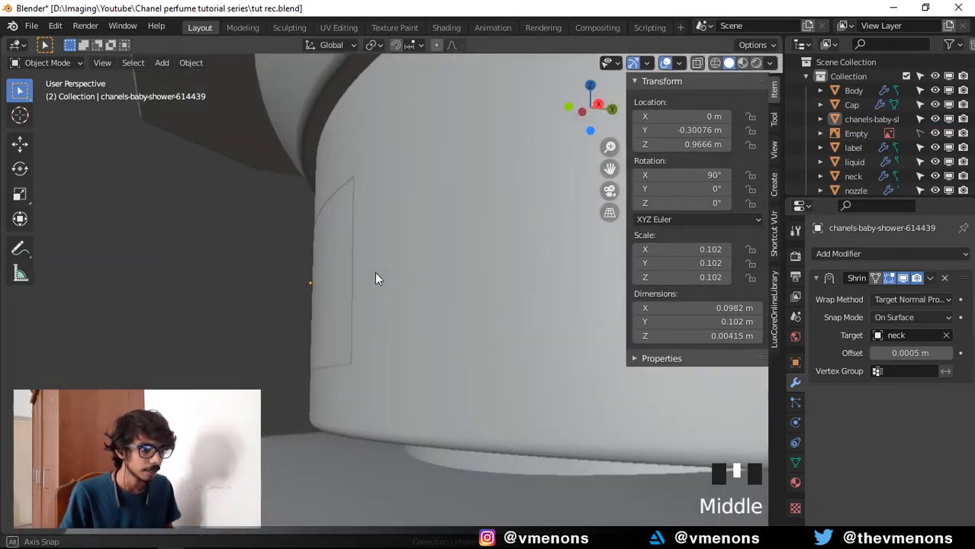
pyautogui.rightClick(345, 271)
pyautogui.rightClick(347, 277)
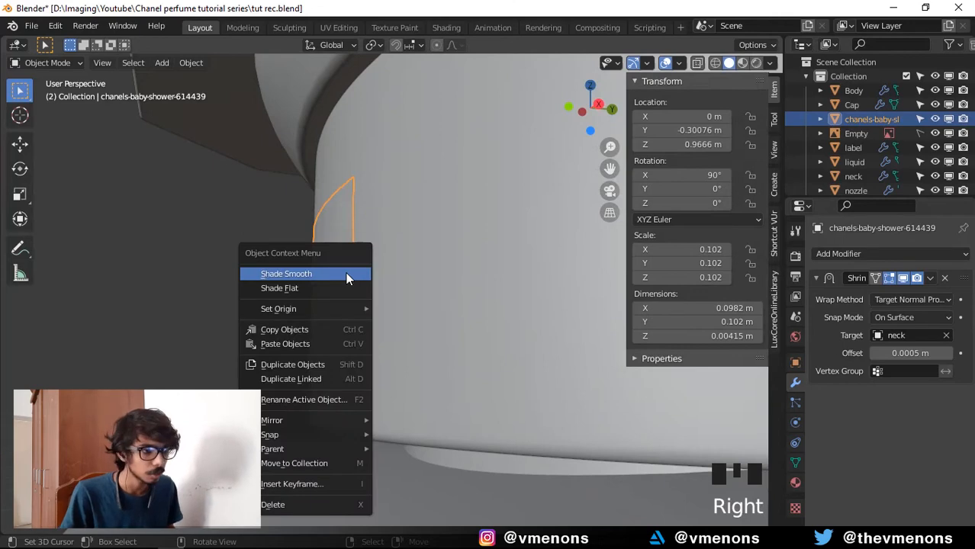
pyautogui.press('w')
pyautogui.rightClick(234, 225)
pyautogui.hotkey('ctrl', 's')
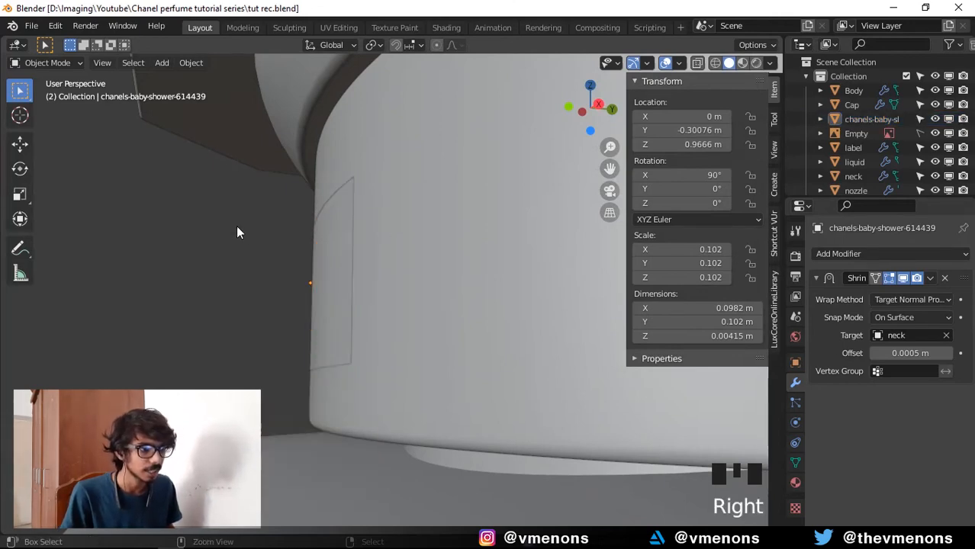
# - Check the front label and neck logo in Material Preview with the viewport overlays hidden, and save the file
pyautogui.scroll(-8, 237, 226)
pyautogui.moveTo(260, 254)
pyautogui.mouseDown(button='middle')
pyautogui.moveTo(394, 281)
pyautogui.moveTo(491, 249)
pyautogui.mouseUp(button='middle')
pyautogui.scroll(-4, 504, 237)
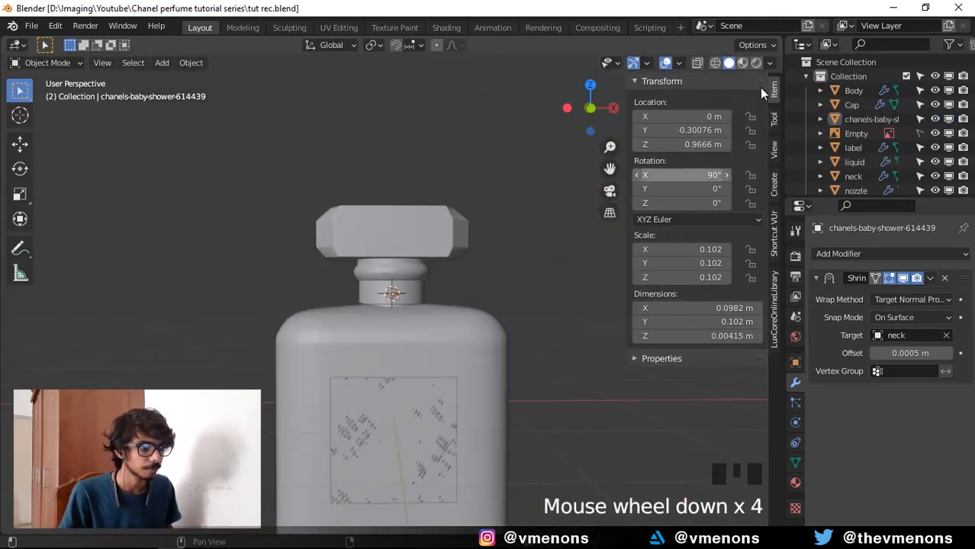
pyautogui.click(743, 63)
pyautogui.keyDown('shift'); pyautogui.moveTo(540, 310); pyautogui.dragTo(541, 283, button='middle'); pyautogui.keyUp('shift')
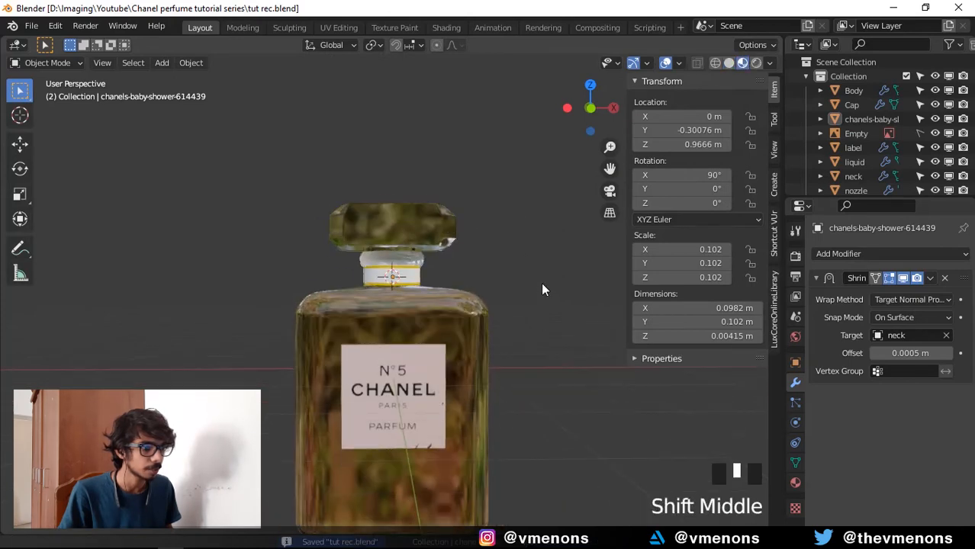
pyautogui.rightClick(541, 282)
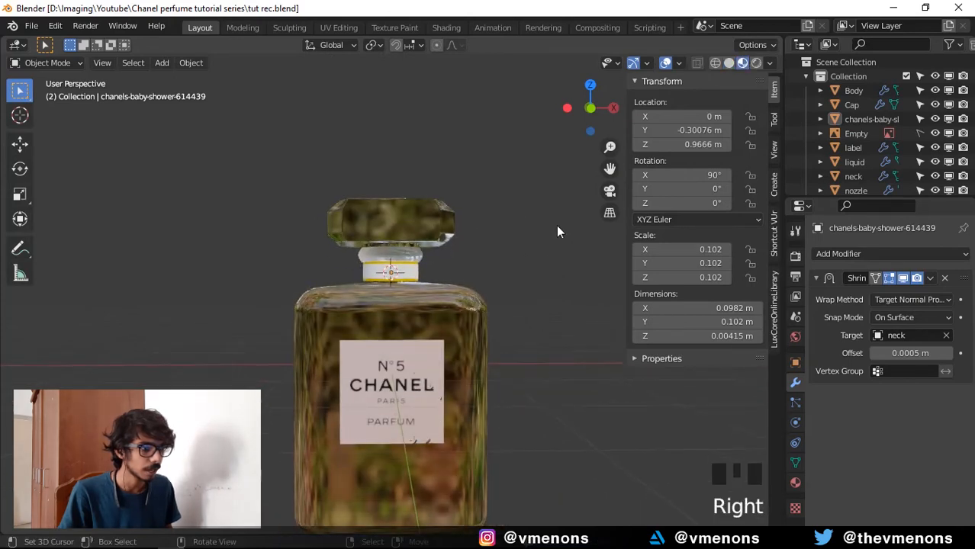
pyautogui.click(665, 63)
pyautogui.keyDown('shift'); pyautogui.moveTo(516, 234); pyautogui.dragTo(505, 286, button='middle'); pyautogui.keyUp('shift')
pyautogui.scroll(3, 510, 235)
pyautogui.scroll(1, 506, 286)
pyautogui.hotkey('ctrl', 's')
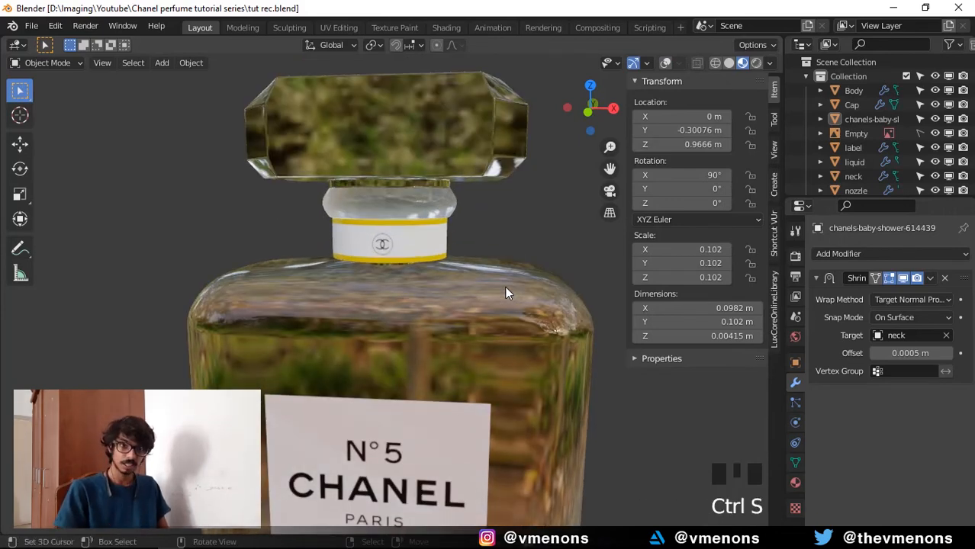
# - Return to solid shading with X-ray and overlays enabled, and select the nozzle inside the cap
pyautogui.moveTo(440, 545)
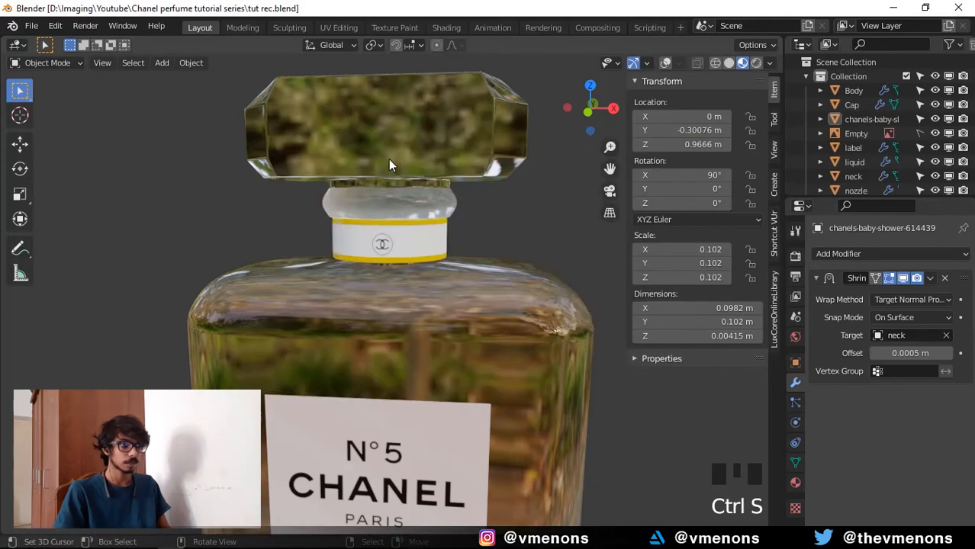
pyautogui.rightClick(386, 155)
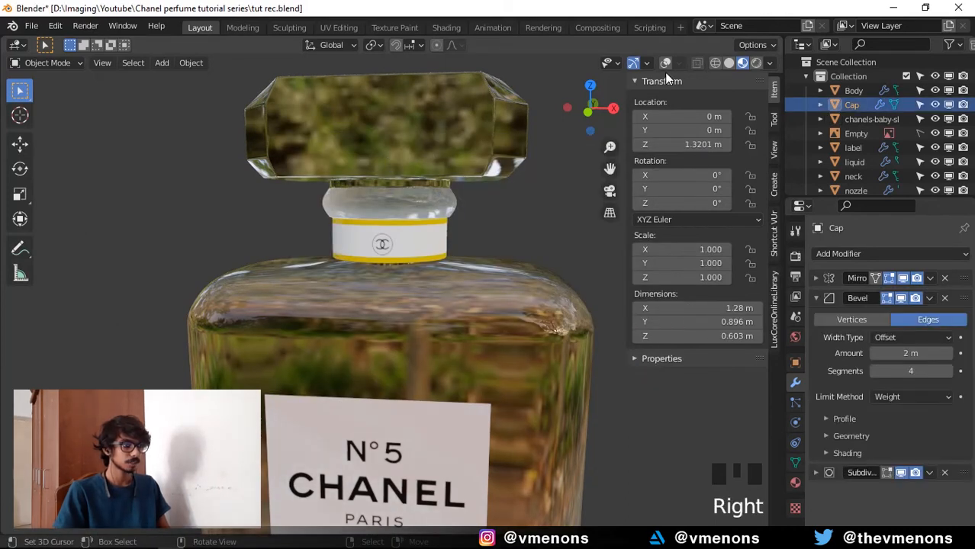
pyautogui.click(729, 63)
pyautogui.hotkey('alt', 'z')
pyautogui.rightClick(388, 155)
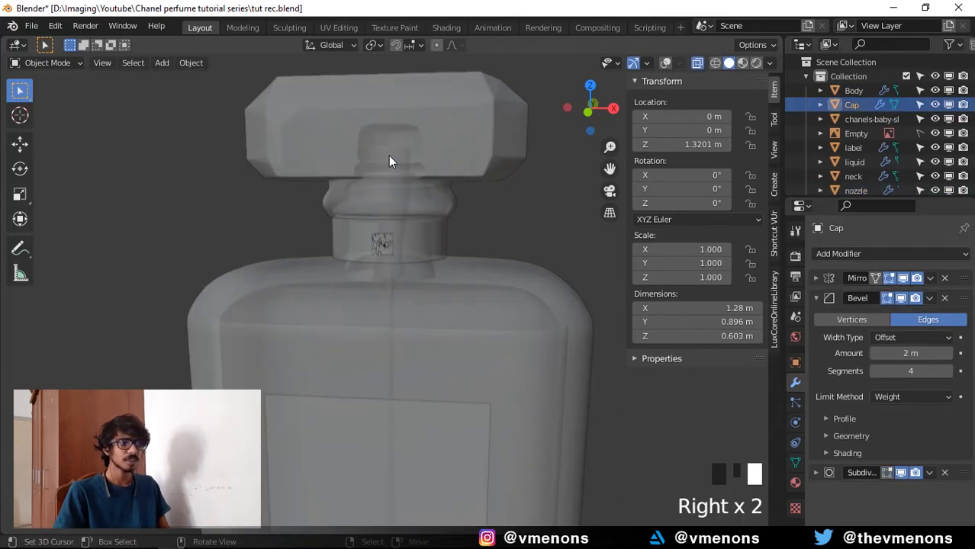
pyautogui.click(665, 63)
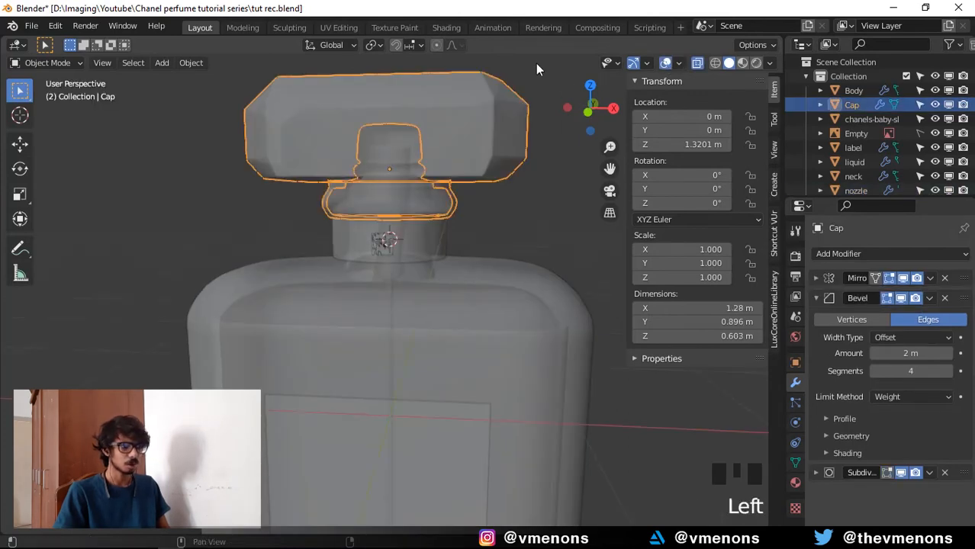
pyautogui.rightClick(388, 149)
# - Raise the nozzle's top edge loop about 0.023 m along Z against the front reference image, and save the file
pyautogui.press('KP_1')
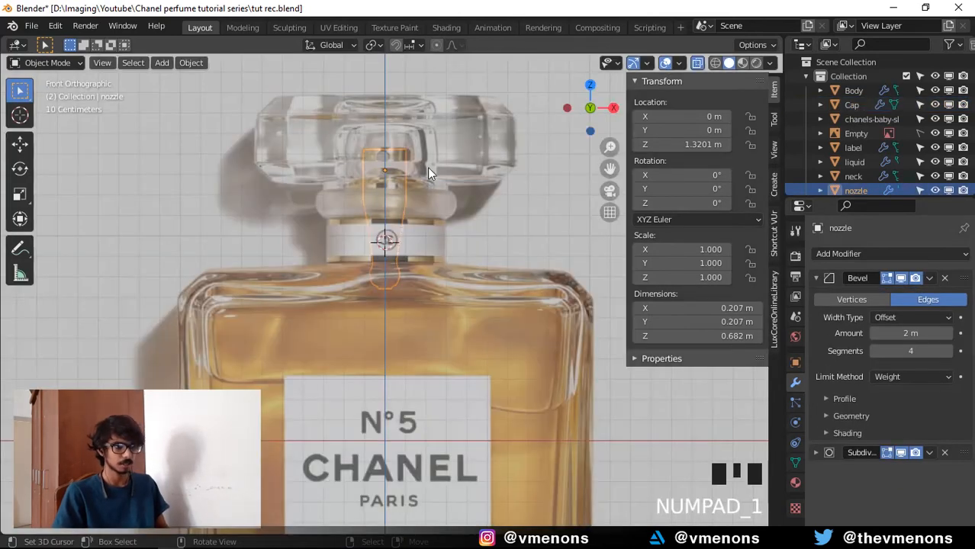
pyautogui.keyDown('shift'); pyautogui.moveTo(427, 167); pyautogui.dragTo(434, 312, button='middle'); pyautogui.keyUp('shift')
pyautogui.scroll(2, 409, 226)
pyautogui.keyDown('shift'); pyautogui.moveTo(410, 226); pyautogui.dragTo(416, 226, button='middle'); pyautogui.keyUp('shift')
pyautogui.press('Tab')
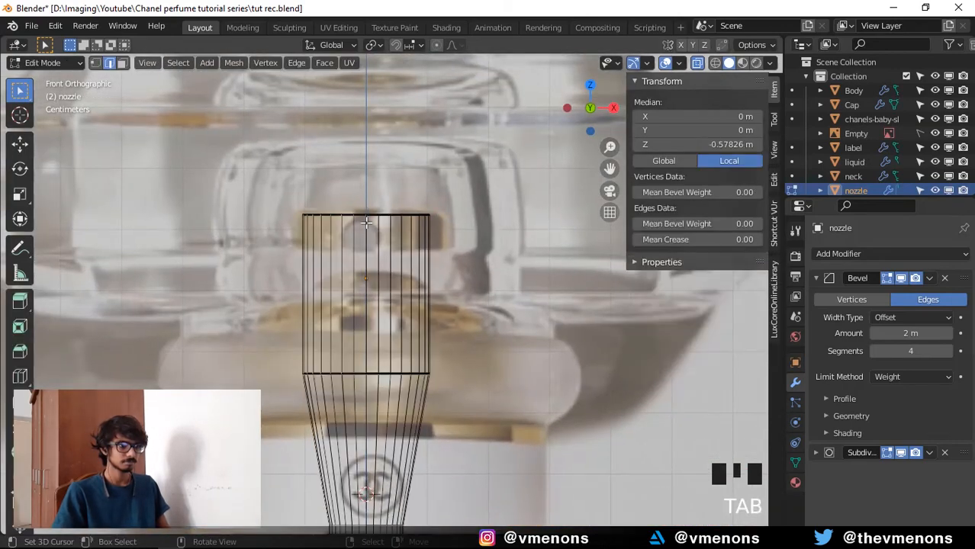
pyautogui.hotkey('alt', 'z')
pyautogui.hotkey('alt', 'z')
pyautogui.moveTo(317, 202); pyautogui.dragTo(423, 243)
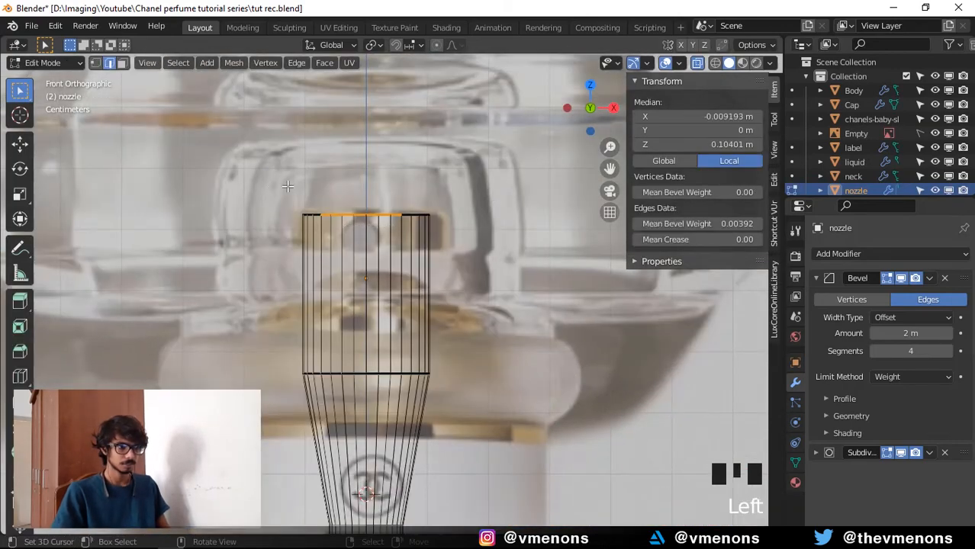
pyautogui.moveTo(271, 188); pyautogui.dragTo(550, 278)
pyautogui.press('g')
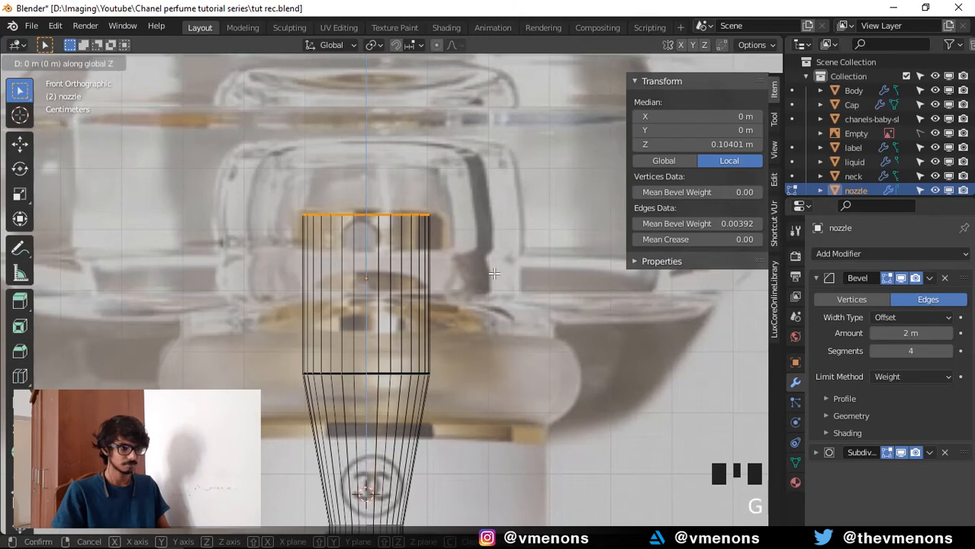
pyautogui.press('z')
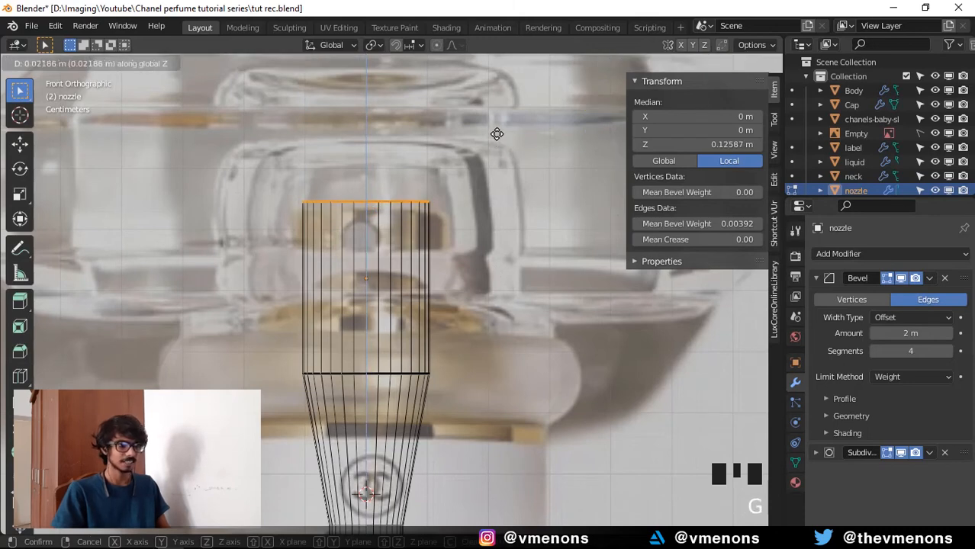
pyautogui.click(497, 132)
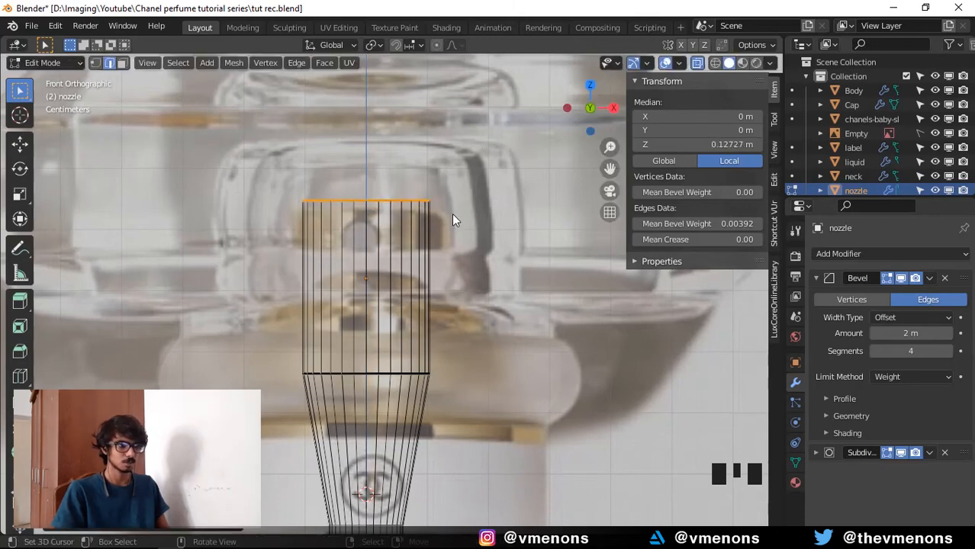
pyautogui.press('Tab')
pyautogui.hotkey('ctrl', 's')
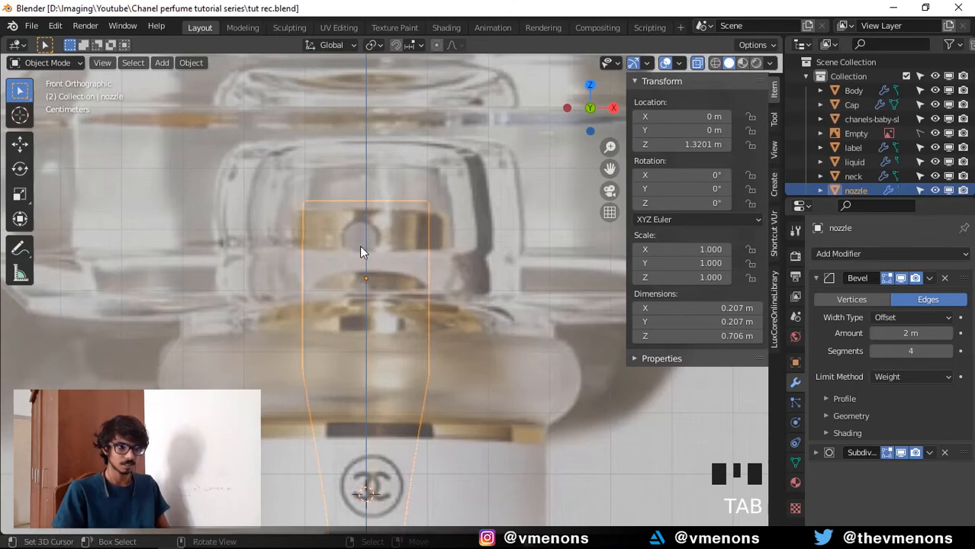
# - Snap the 3D cursor to the selected nozzle's origin
pyautogui.scroll(-2, 374, 250)
pyautogui.moveTo(400, 277)
pyautogui.mouseDown(button='middle')
pyautogui.moveTo(365, 278)
pyautogui.moveTo(415, 281)
pyautogui.mouseUp(button='middle')
pyautogui.hotkey('shift', 's')
pyautogui.click(432, 364)
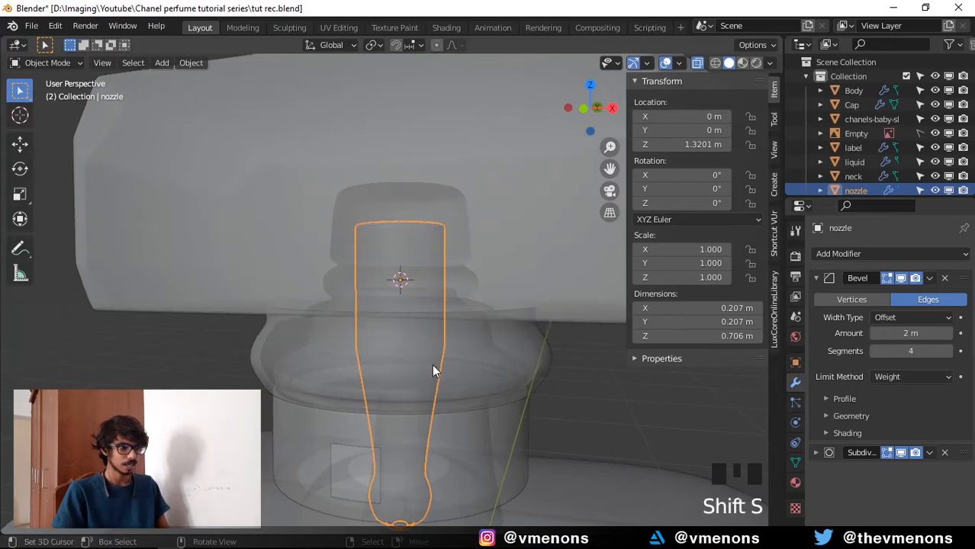
# - Add a mesh circle at the 3D cursor and rotate it 90° about X to face the front
pyautogui.press('KP_1')
pyautogui.scroll(4, 412, 314)
pyautogui.hotkey('shift', 'a')
pyautogui.hotkey('shift', 'a')
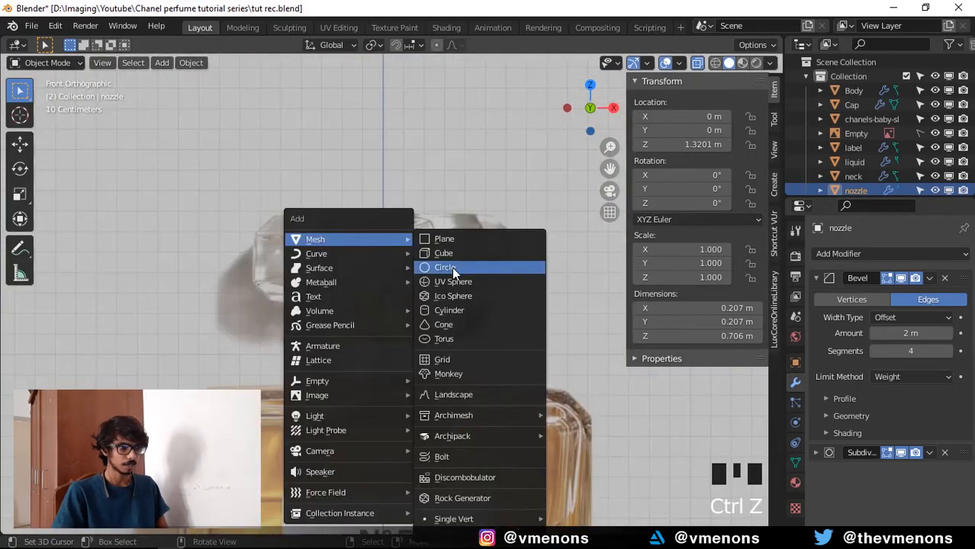
pyautogui.click(452, 266)
pyautogui.scroll(-1, 450, 269)
pyautogui.scroll(2, 452, 276)
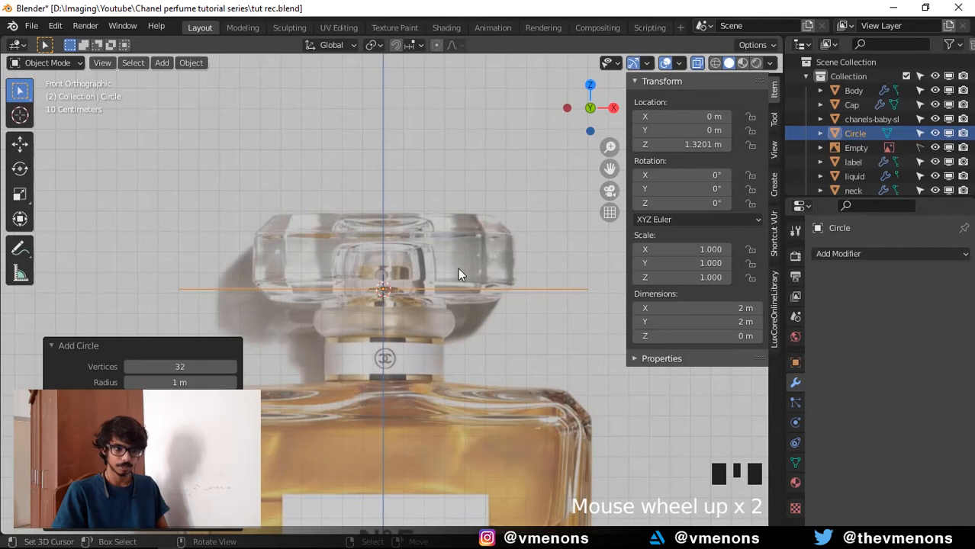
pyautogui.write('rx90')
pyautogui.press('Return')
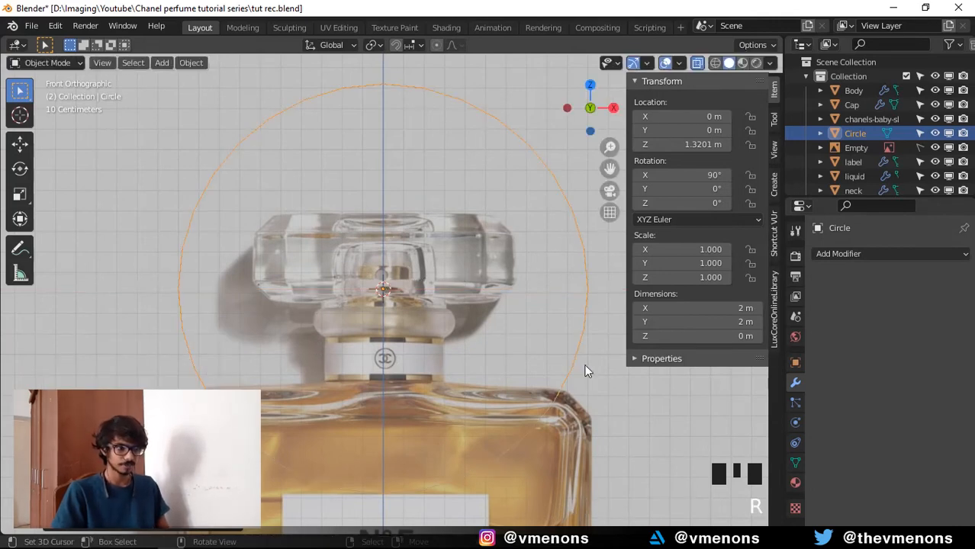
# - Scale the circle down to about 0.077 m in diameter for the nozzle's spray hole
pyautogui.press('s')
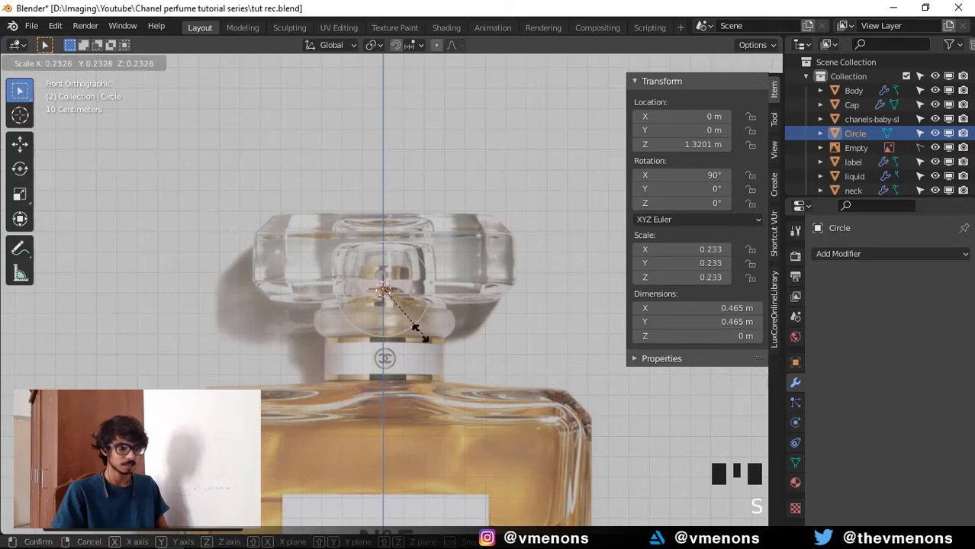
pyautogui.click(404, 321)
pyautogui.scroll(4, 456, 308)
pyautogui.keyDown('shift'); pyautogui.moveTo(456, 308); pyautogui.dragTo(511, 368, button='middle'); pyautogui.keyUp('shift')
pyautogui.scroll(3, 585, 458)
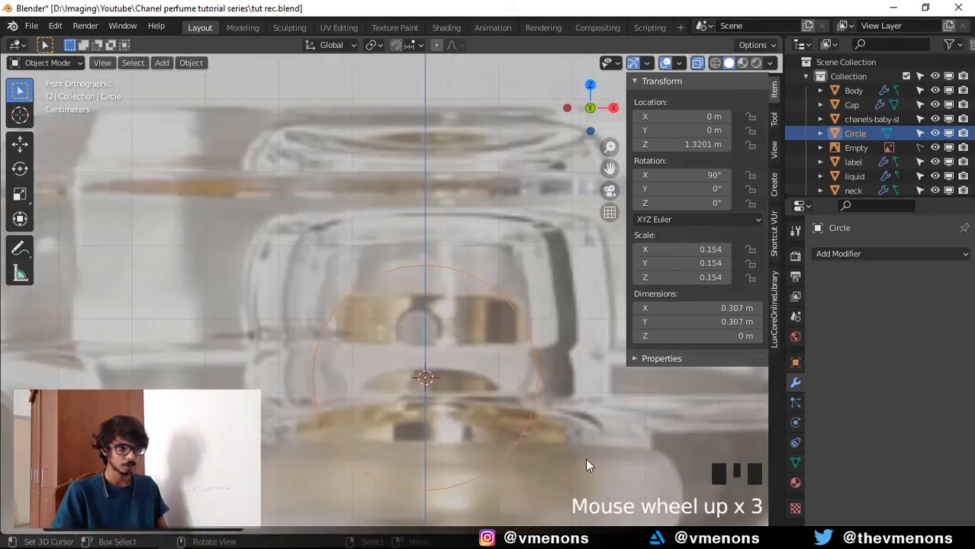
pyautogui.press('s')
pyautogui.click(460, 400)
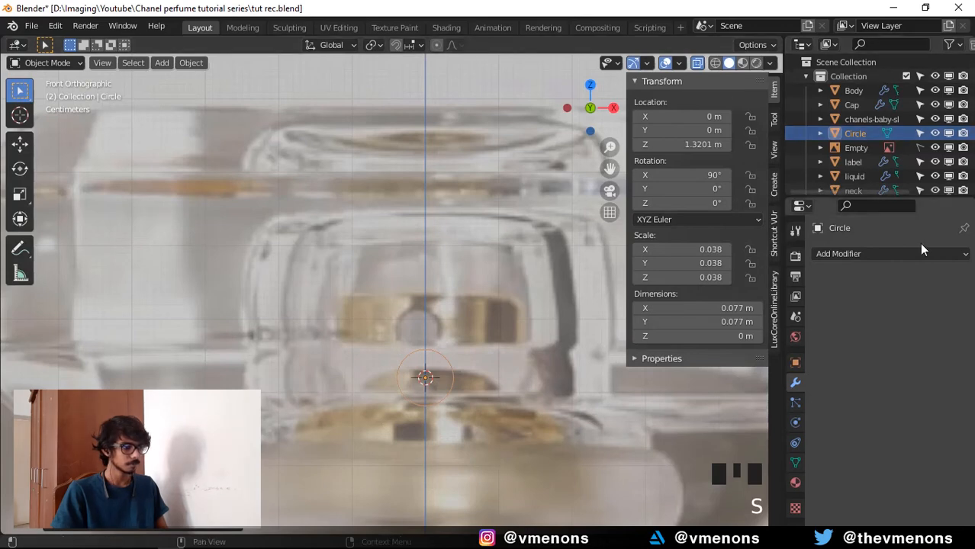
# - Hide the reference image so the circle can be seen against the nozzle
pyautogui.click(935, 147)
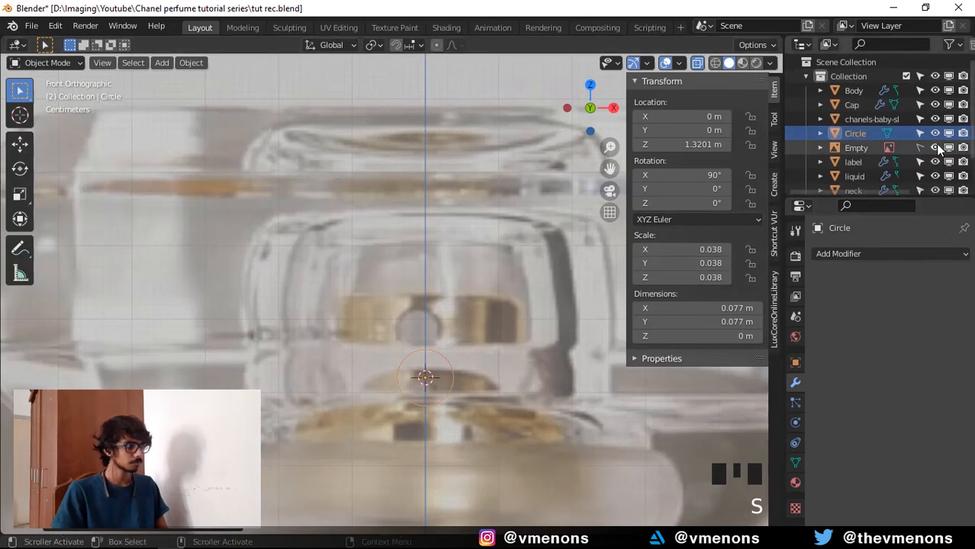
pyautogui.scroll(2, 489, 412)
pyautogui.keyDown('shift'); pyautogui.moveTo(500, 433); pyautogui.dragTo(436, 290, button='middle'); pyautogui.keyUp('shift')
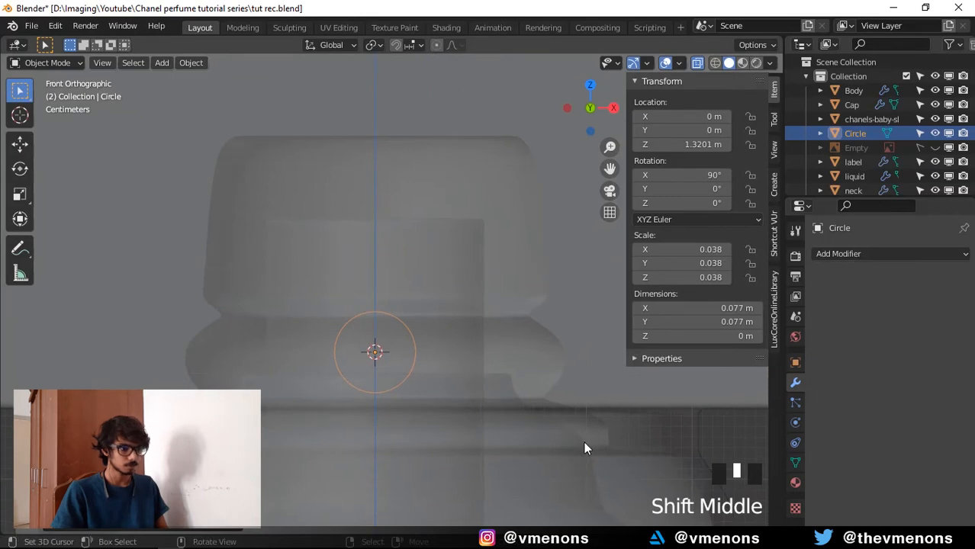
# - Scale the circle down to about 0.0434 m in diameter and raise it along Z to about 1.4053 m
pyautogui.press('s')
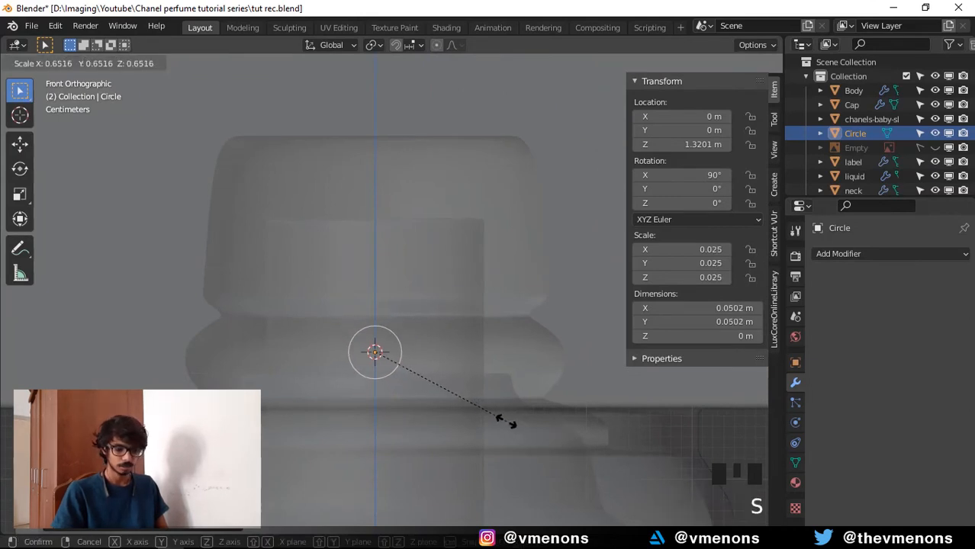
pyautogui.click(505, 420)
pyautogui.press('g')
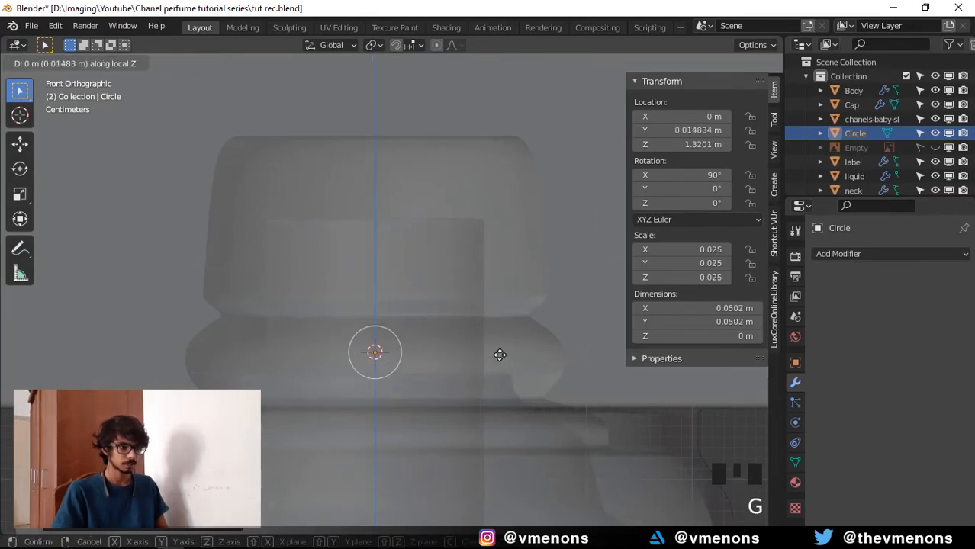
pyautogui.press('z')
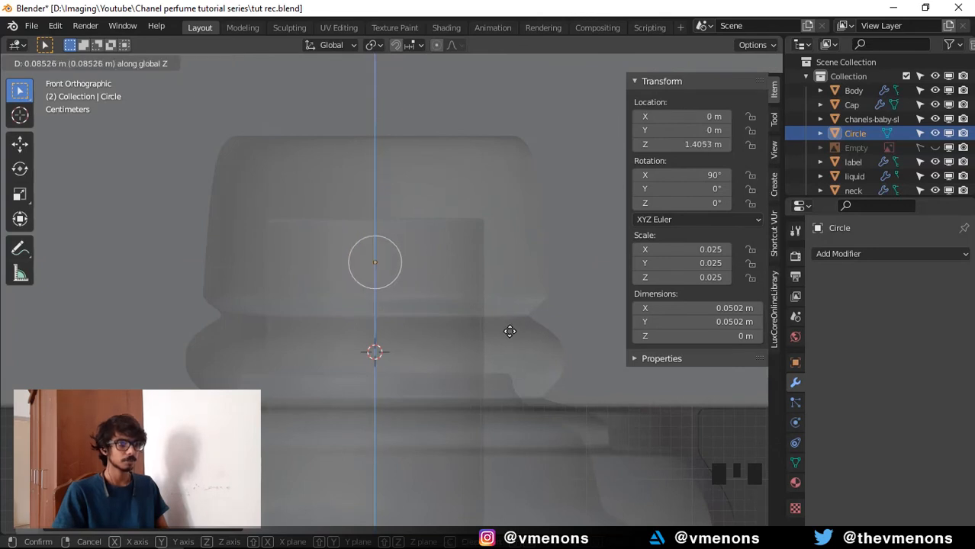
pyautogui.click(510, 331)
pyautogui.press('s')
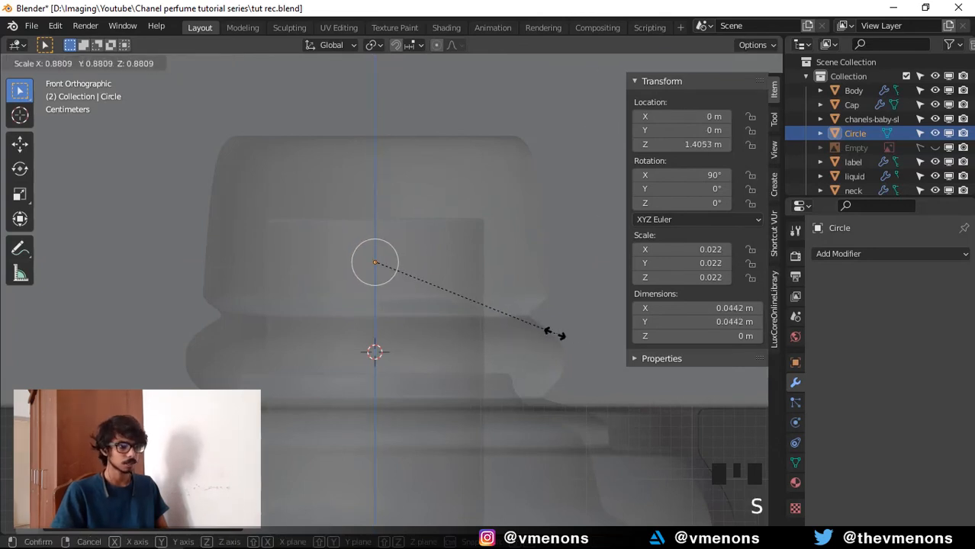
pyautogui.click(505, 320)
# - Fill the circle with a face and inset it to form a smaller concentric circle about half the diameter
pyautogui.press('Tab')
pyautogui.scroll(4, 412, 287)
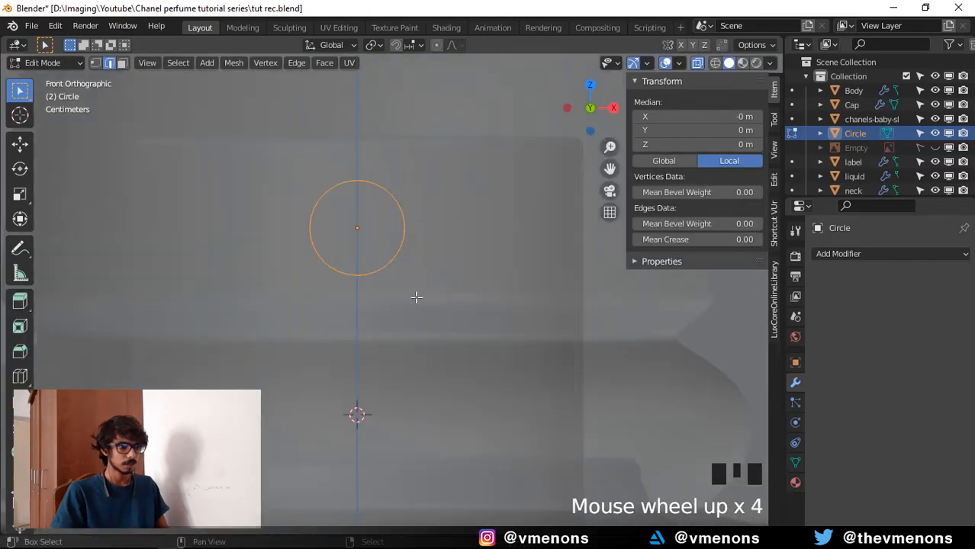
pyautogui.keyDown('shift'); pyautogui.moveTo(416, 297); pyautogui.dragTo(407, 329, button='middle'); pyautogui.keyUp('shift')
pyautogui.press('1')
pyautogui.scroll(5, 477, 354)
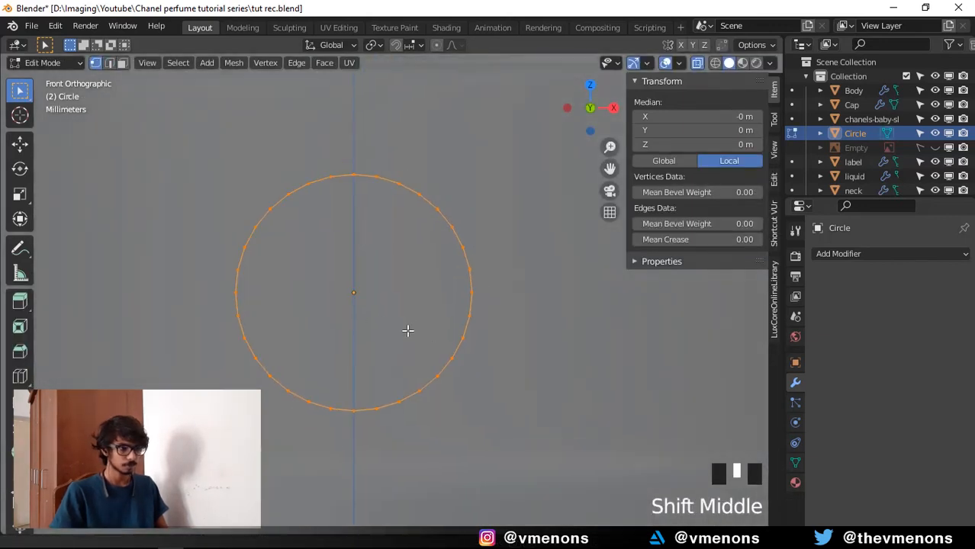
pyautogui.press('f')
pyautogui.scroll(-3, 450, 309)
pyautogui.scroll(3, 450, 311)
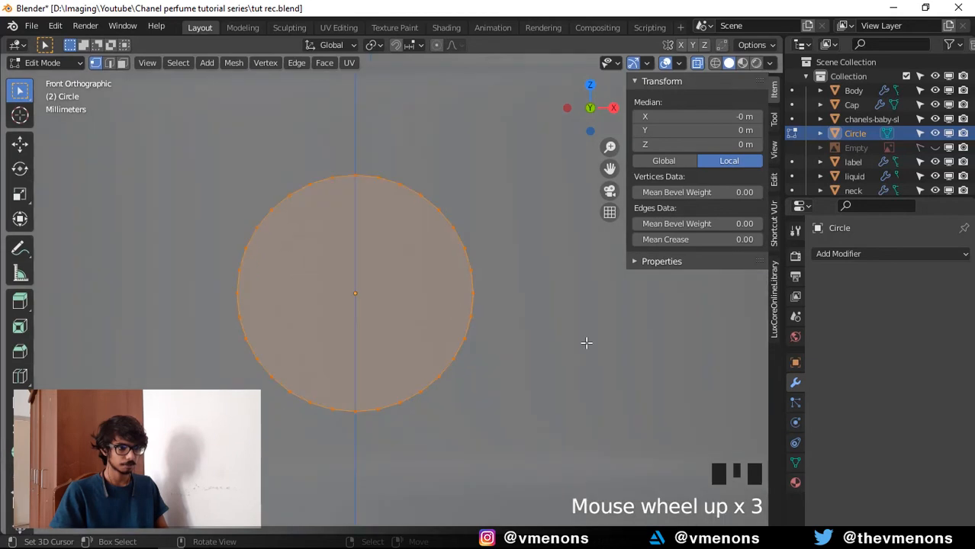
pyautogui.press('i')
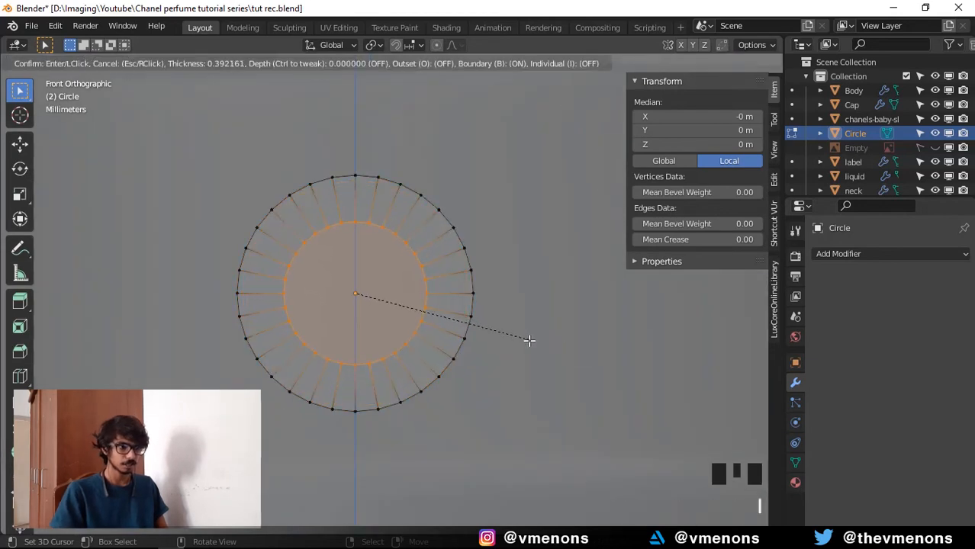
pyautogui.click(520, 341)
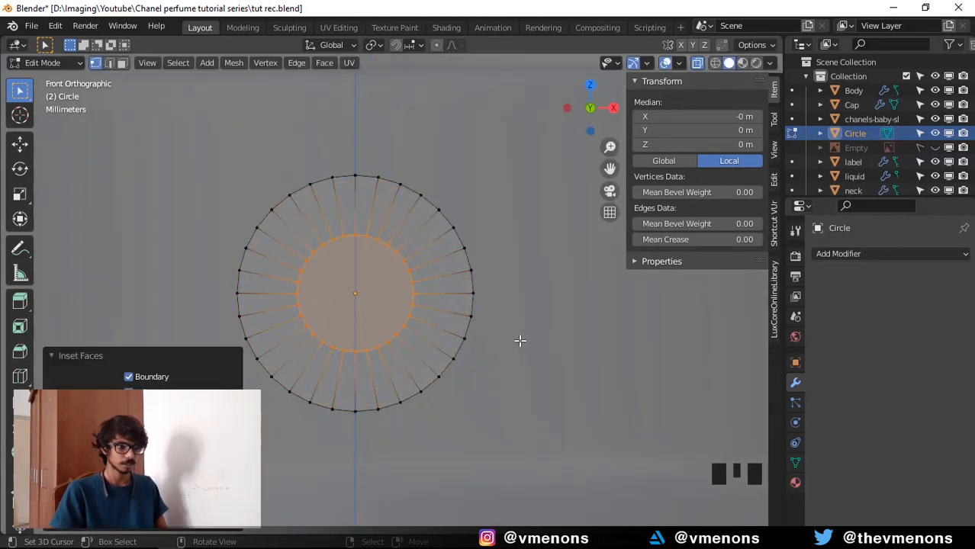
pyautogui.press('Tab')
# - Move the circle along Y to about -0.1057 m so it sits just in front of the nozzle's surface
pyautogui.scroll(-3, 492, 355)
pyautogui.moveTo(493, 354); pyautogui.dragTo(455, 362, button='middle')
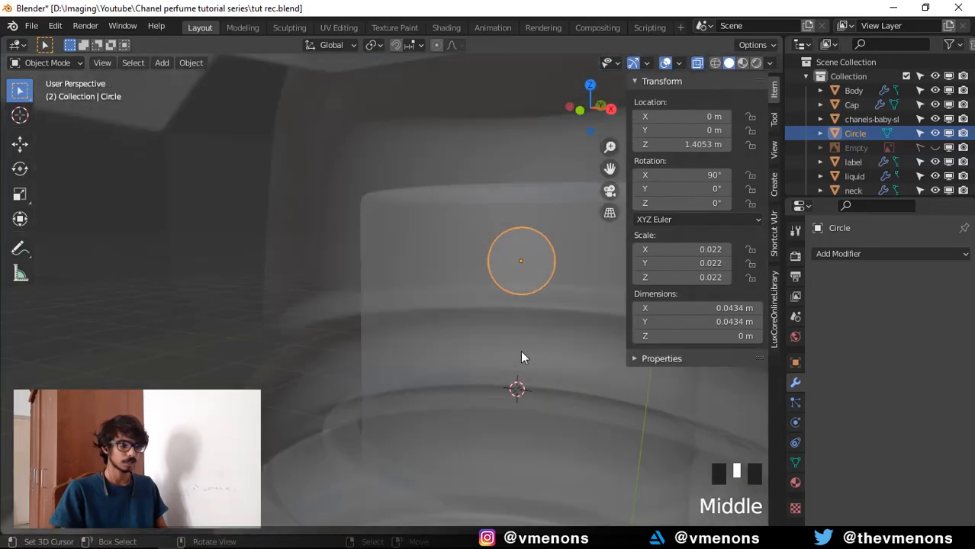
pyautogui.scroll(-4, 521, 353)
pyautogui.press('KP_3')
pyautogui.keyDown('shift'); pyautogui.moveTo(541, 357); pyautogui.dragTo(497, 388, button='middle'); pyautogui.keyUp('shift')
pyautogui.scroll(6, 447, 304)
pyautogui.keyDown('shift'); pyautogui.moveTo(446, 304); pyautogui.dragTo(562, 298, button='middle'); pyautogui.keyUp('shift')
pyautogui.press('g')
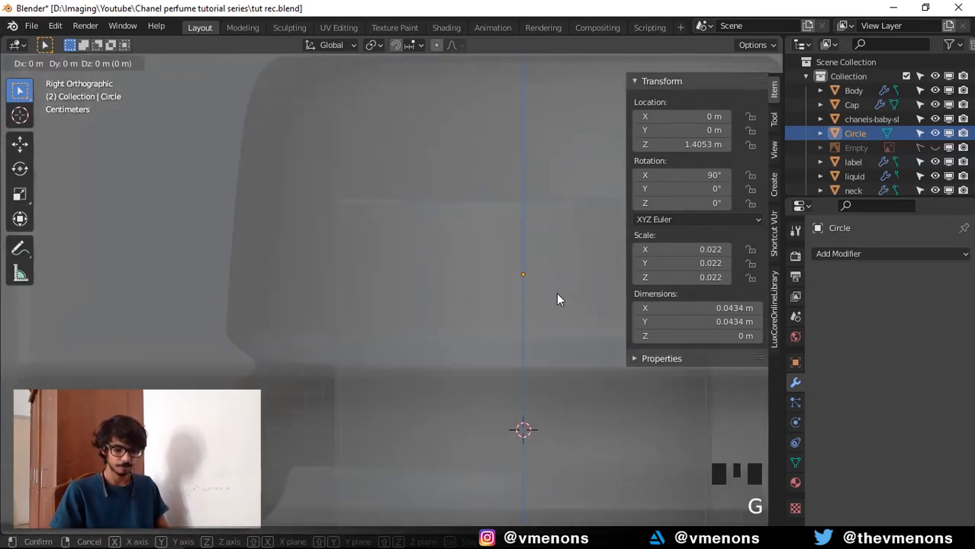
pyautogui.press('y')
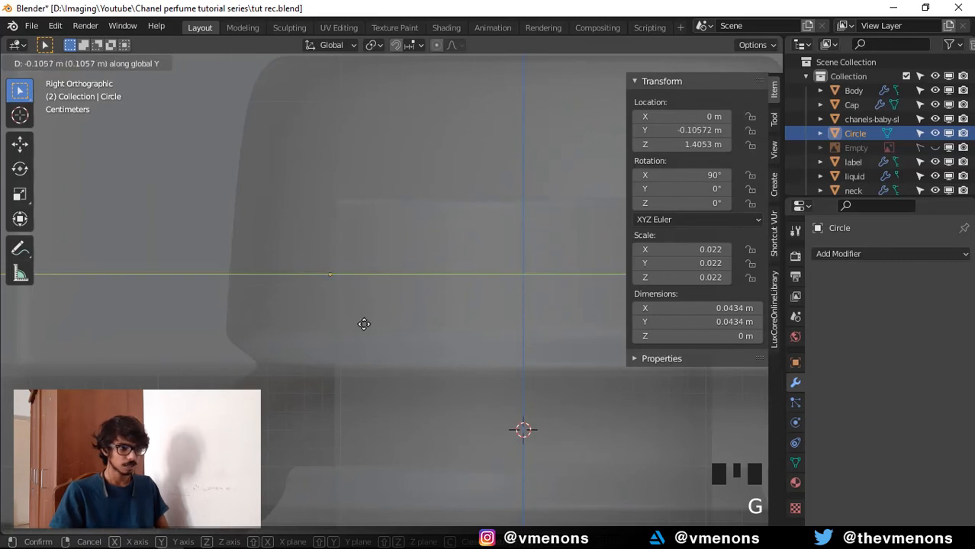
pyautogui.click(365, 330)
pyautogui.scroll(-1, 377, 328)
pyautogui.moveTo(379, 329); pyautogui.dragTo(433, 350, button='middle')
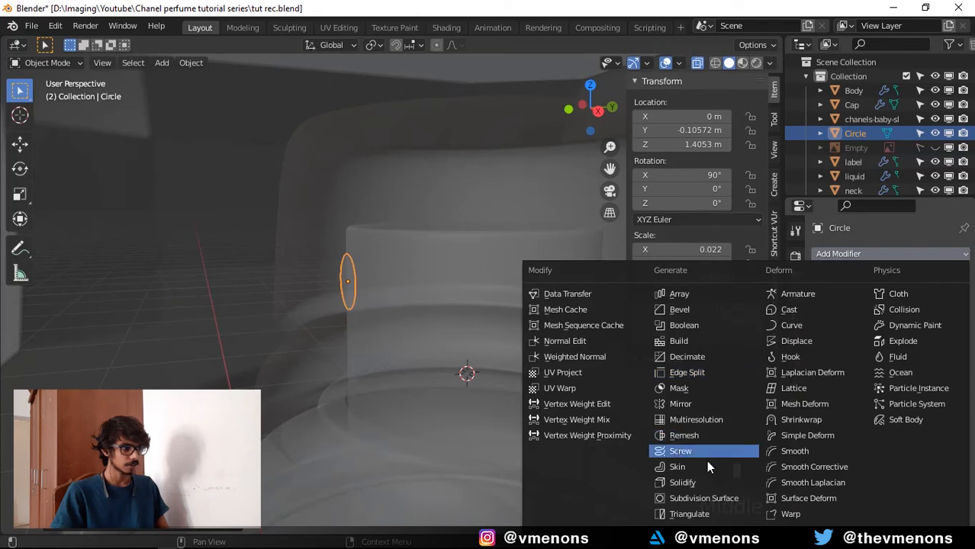
# - Add a Shrinkwrap modifier to the circle with the nozzle as its target, with X-ray display turned off
pyautogui.click(805, 419)
pyautogui.hotkey('alt', 'z')
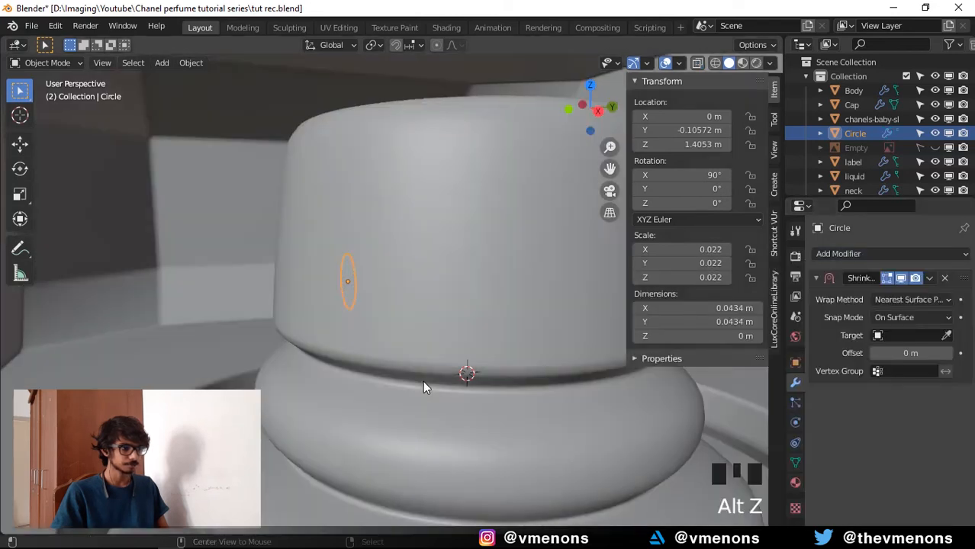
pyautogui.moveTo(397, 374); pyautogui.dragTo(455, 304, button='middle')
pyautogui.scroll(8, 462, 311)
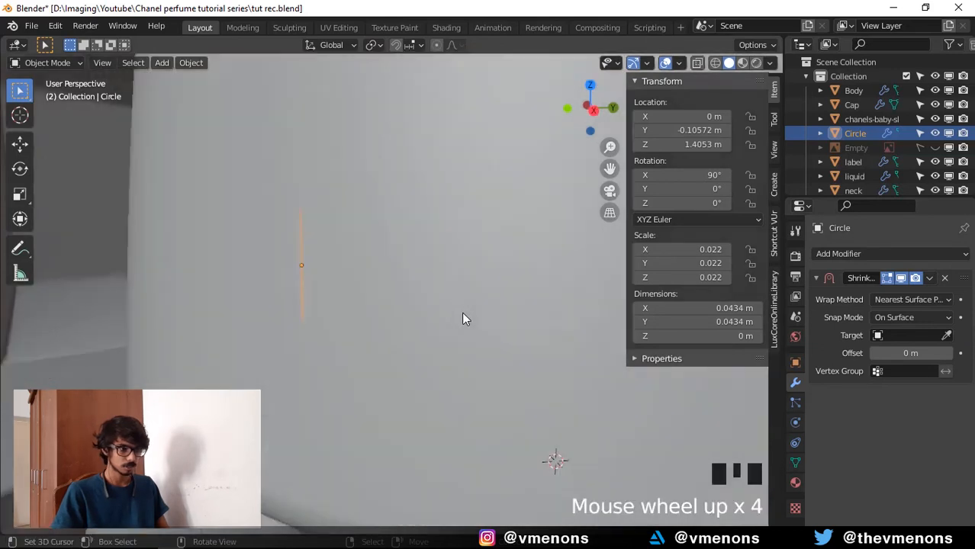
pyautogui.moveTo(484, 342)
pyautogui.keyDown('shift'); pyautogui.mouseDown(button='middle')
pyautogui.moveTo(452, 337)
pyautogui.moveTo(473, 339)
pyautogui.mouseUp(button='middle'); pyautogui.keyUp('shift')
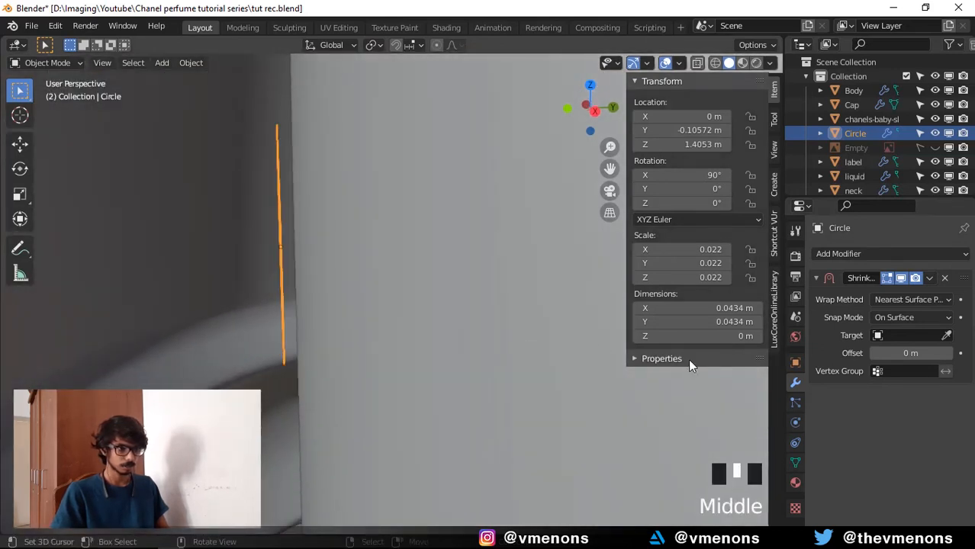
pyautogui.click(946, 335)
pyautogui.click(478, 248)
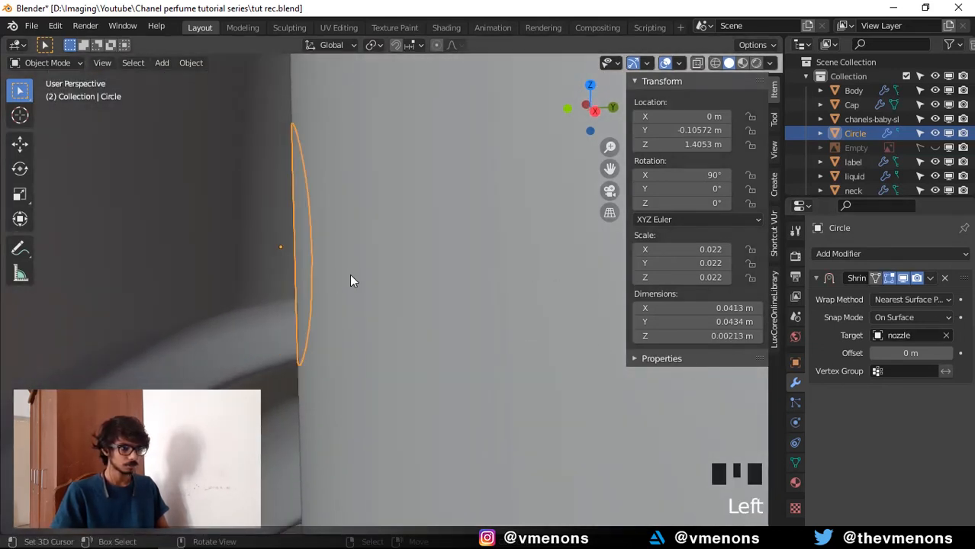
pyautogui.moveTo(356, 281); pyautogui.dragTo(404, 284, button='middle')
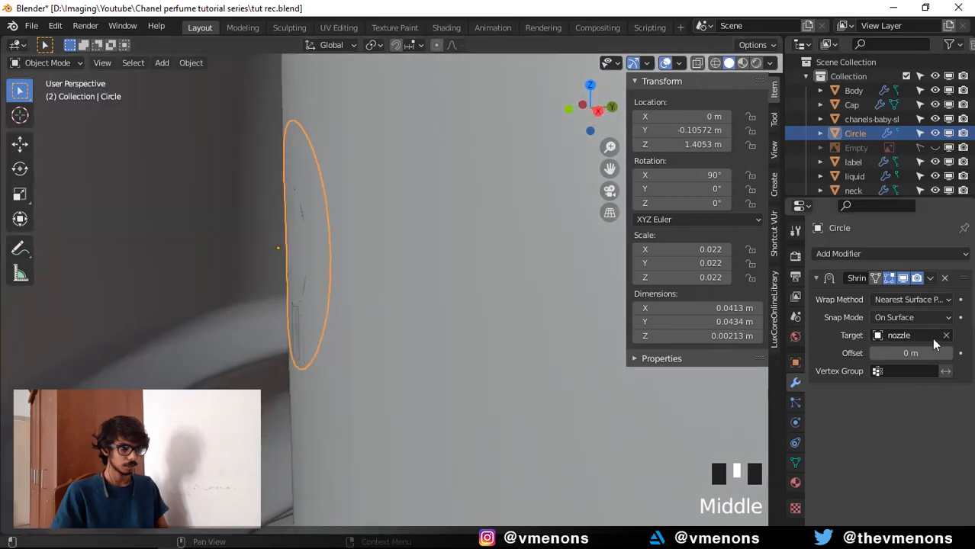
# - Set the circle's Shrinkwrap offset to 0.0005 m and inspect how it sits on the nozzle
pyautogui.doubleClick(920, 353)
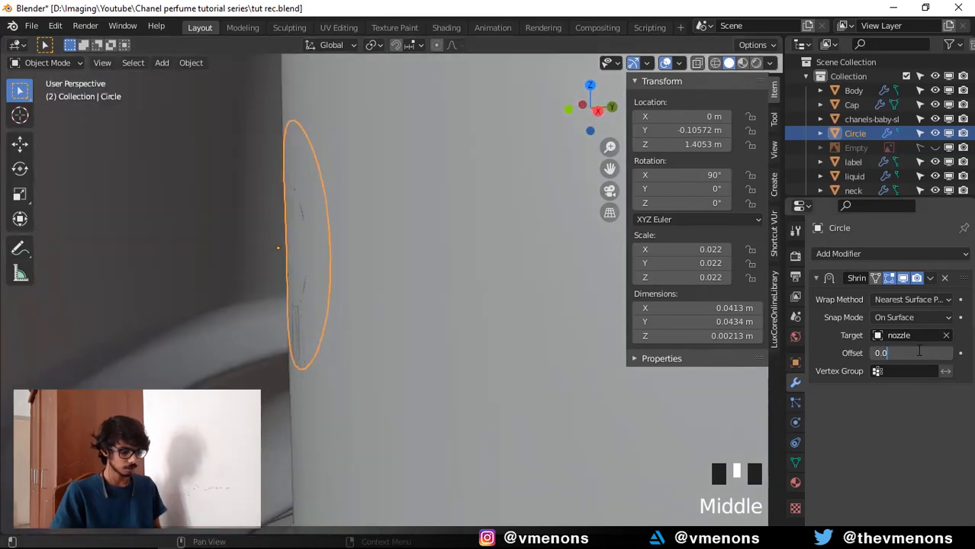
pyautogui.write('0.0005')
pyautogui.press('Return')
pyautogui.moveTo(523, 337); pyautogui.dragTo(516, 333, button='middle')
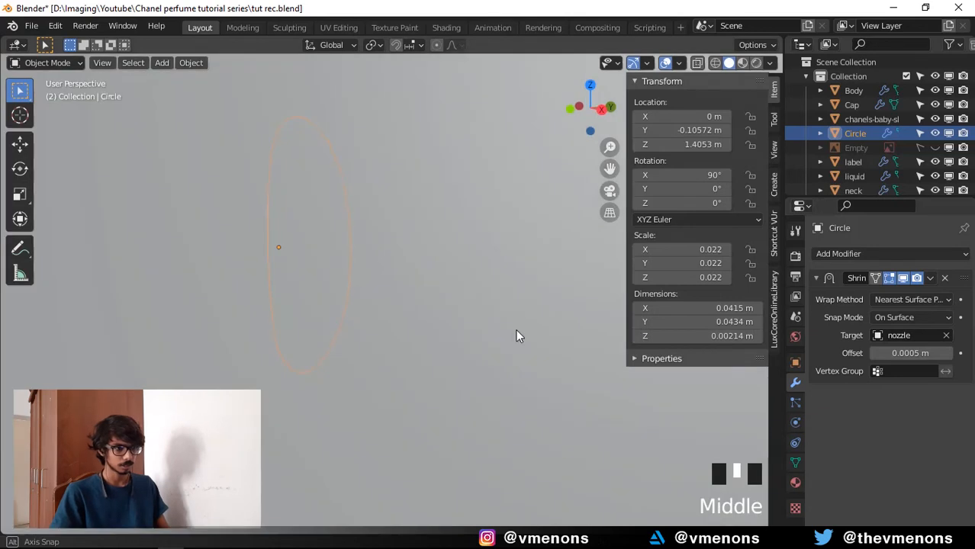
pyautogui.scroll(2, 262, 256)
pyautogui.moveTo(262, 255); pyautogui.dragTo(383, 302, button='middle')
pyautogui.moveTo(278, 407); pyautogui.dragTo(320, 311, button='middle')
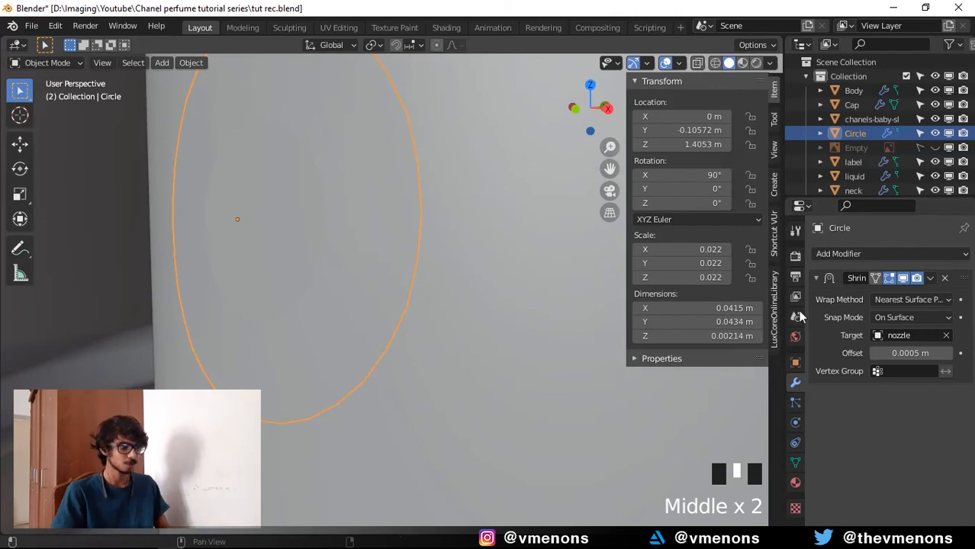
# - Change the circle's Shrinkwrap wrap method to Target Normal Project
pyautogui.click(895, 302)
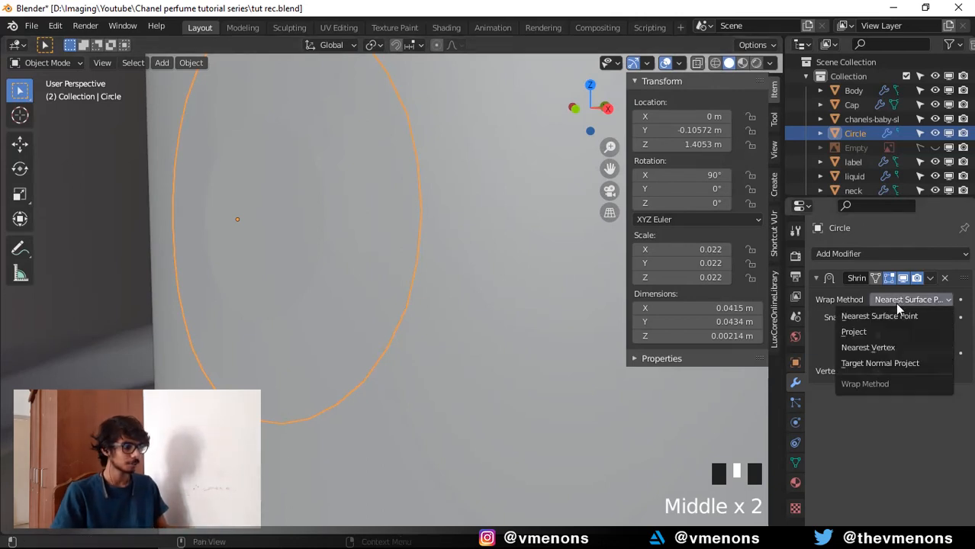
pyautogui.click(897, 362)
pyautogui.moveTo(469, 379); pyautogui.dragTo(319, 377, button='middle')
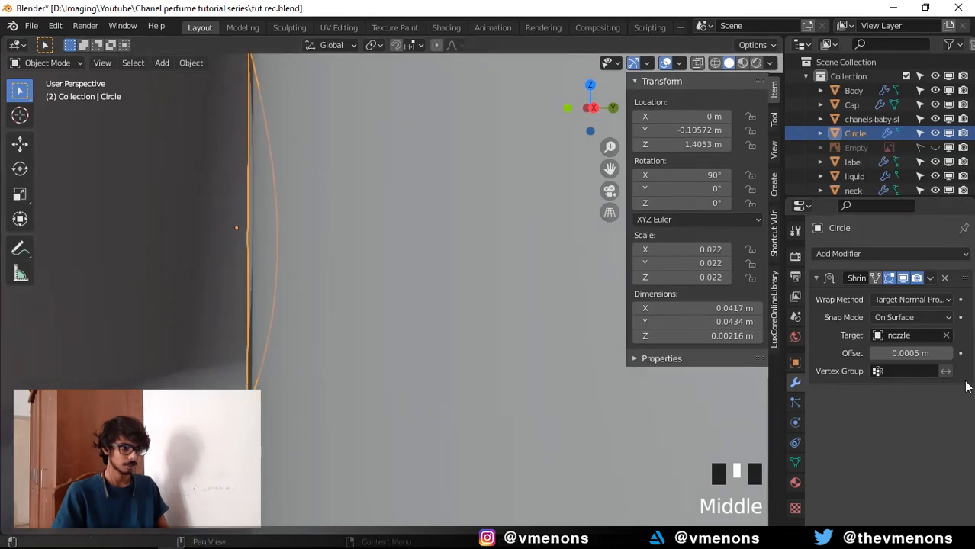
# - Set the circle's Shrinkwrap offset to 0.0003 m and save the file
pyautogui.click(909, 354)
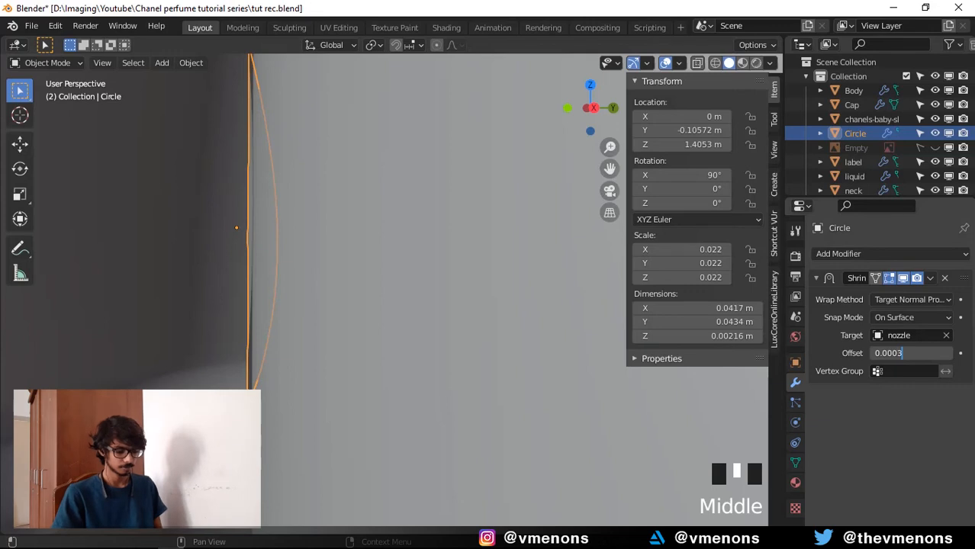
pyautogui.write('0.0003')
pyautogui.press('Return')
pyautogui.moveTo(338, 286); pyautogui.dragTo(425, 347, button='middle')
pyautogui.hotkey('ctrl', 's')
pyautogui.scroll(-2, 296, 228)
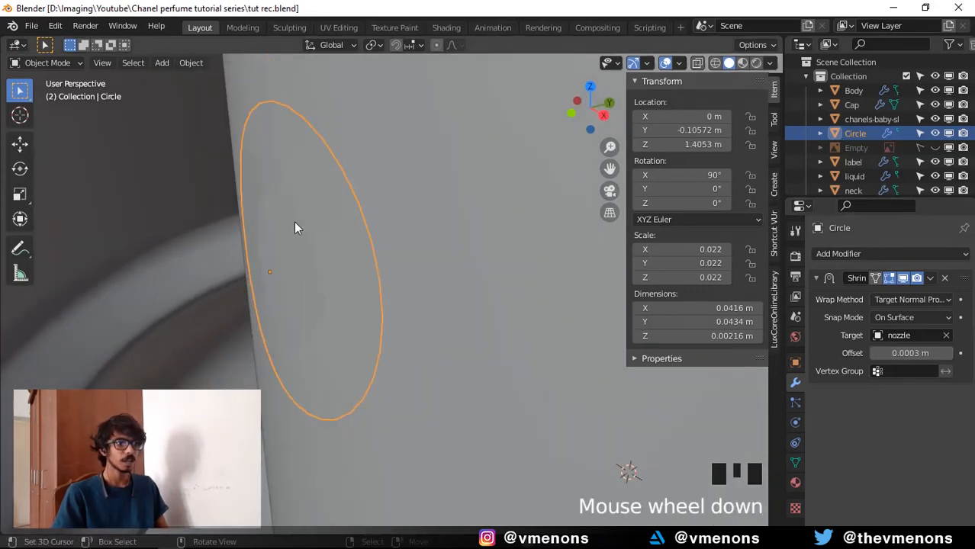
# - Switch to the Shading workspace and isolate the spray-hole circle in local view
pyautogui.click(445, 28)
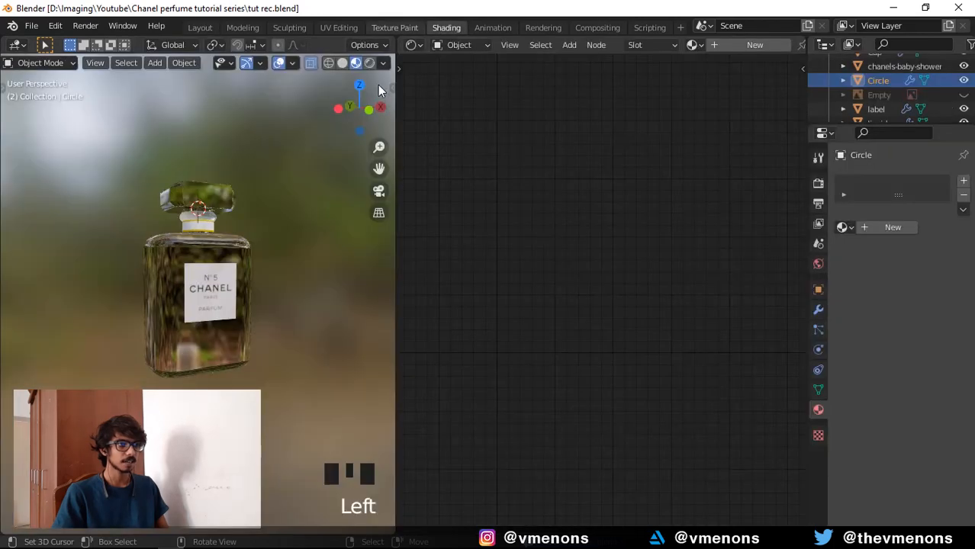
pyautogui.scroll(3, 246, 245)
pyautogui.keyDown('shift'); pyautogui.moveTo(245, 245); pyautogui.dragTo(245, 369, button='middle'); pyautogui.keyUp('shift')
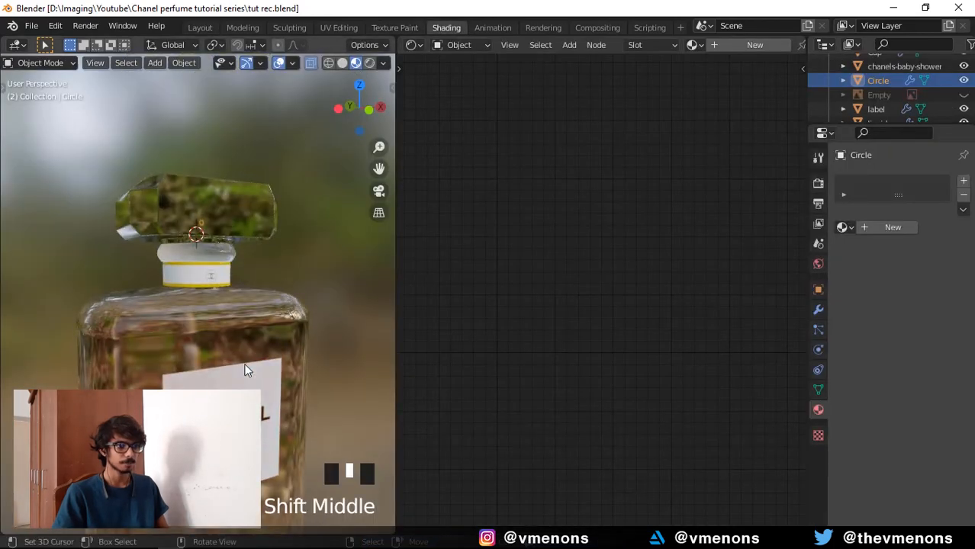
pyautogui.scroll(4, 205, 243)
pyautogui.press('/')
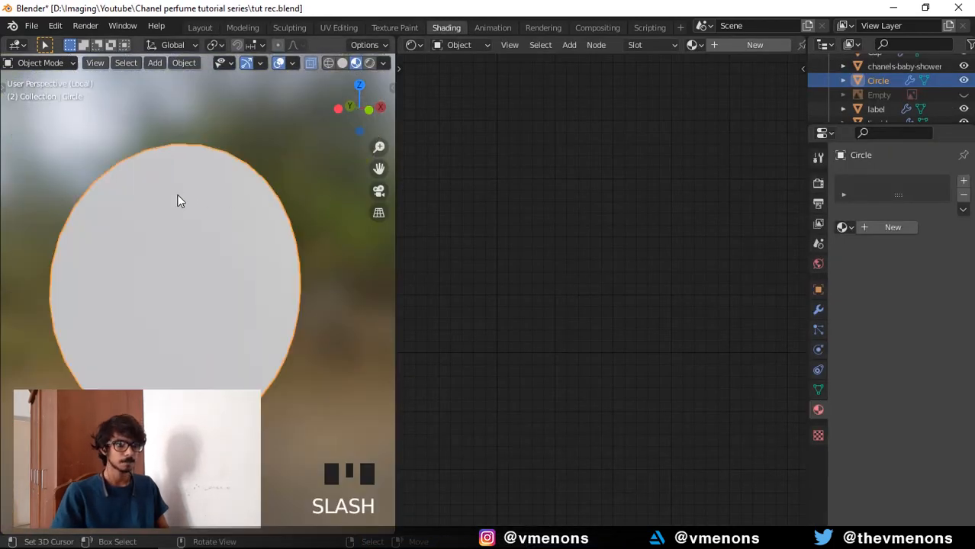
pyautogui.moveTo(179, 198); pyautogui.dragTo(265, 255, button='middle')
pyautogui.press('Tab')
pyautogui.scroll(-2, 240, 244)
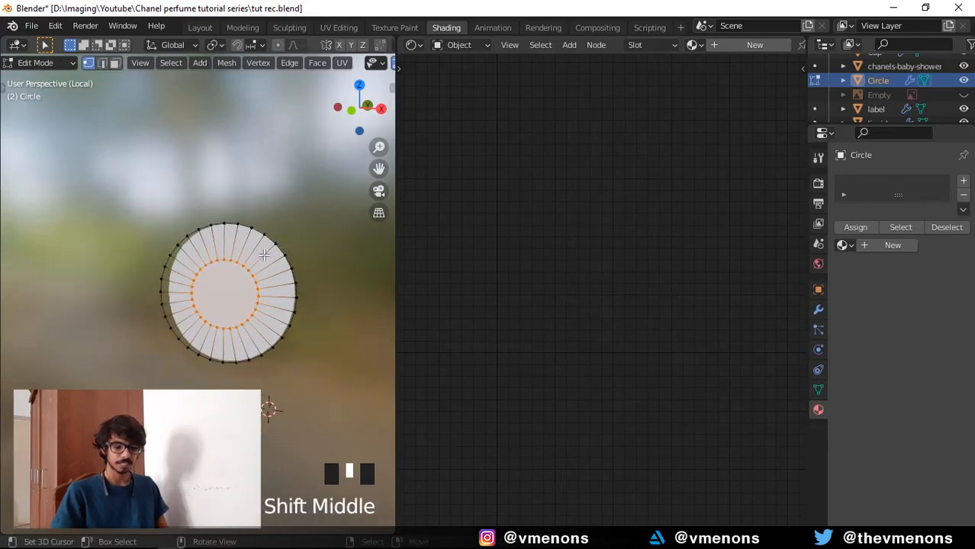
pyautogui.press('Tab')
# - Create a new material named Blackouter on the circle and set its base color to black
pyautogui.click(962, 182)
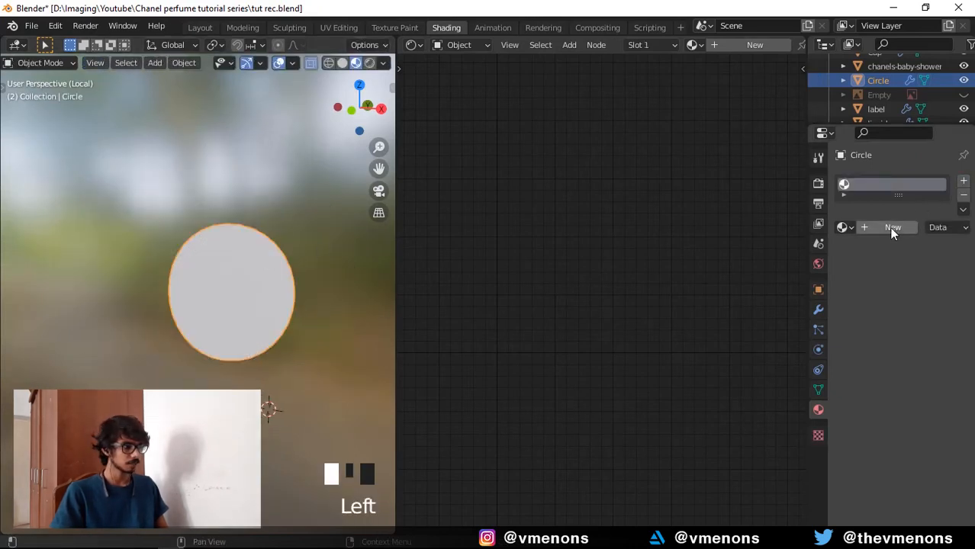
pyautogui.click(892, 227)
pyautogui.click(861, 227)
pyautogui.write('B')
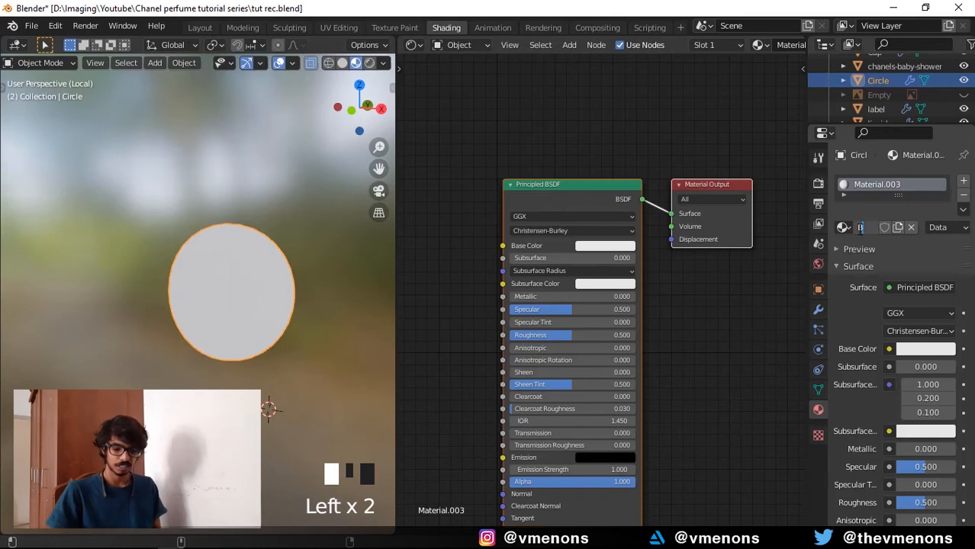
pyautogui.write('lackouter')
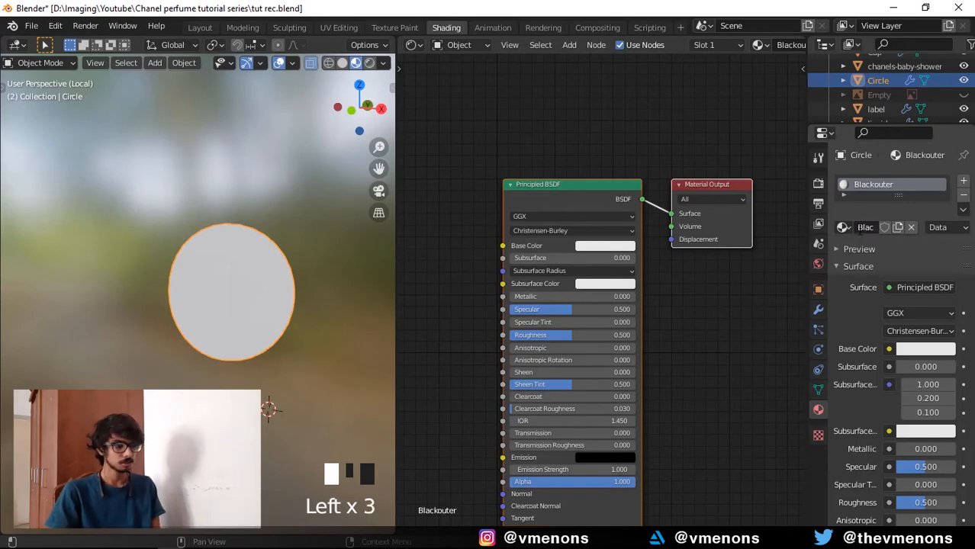
pyautogui.click(684, 231)
pyautogui.click(628, 246)
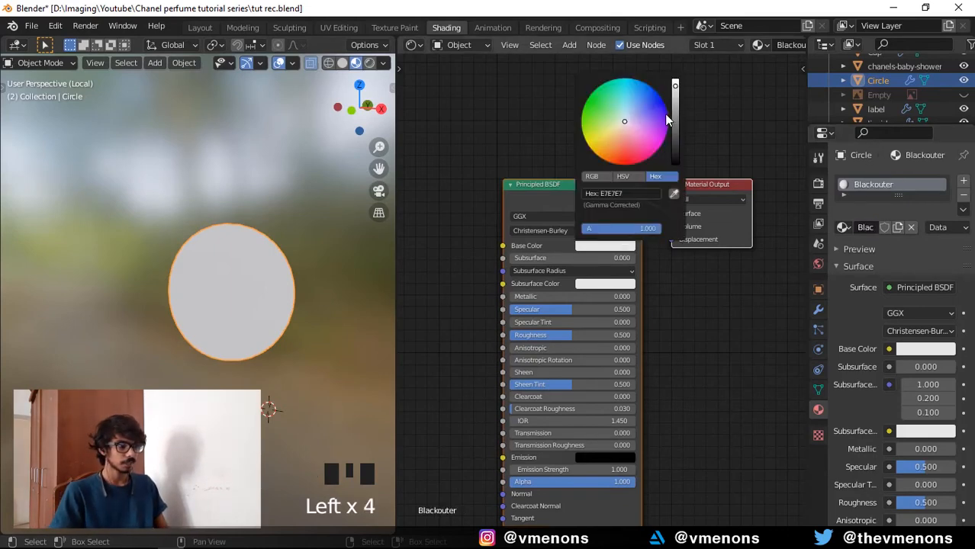
pyautogui.moveTo(676, 114); pyautogui.dragTo(676, 165)
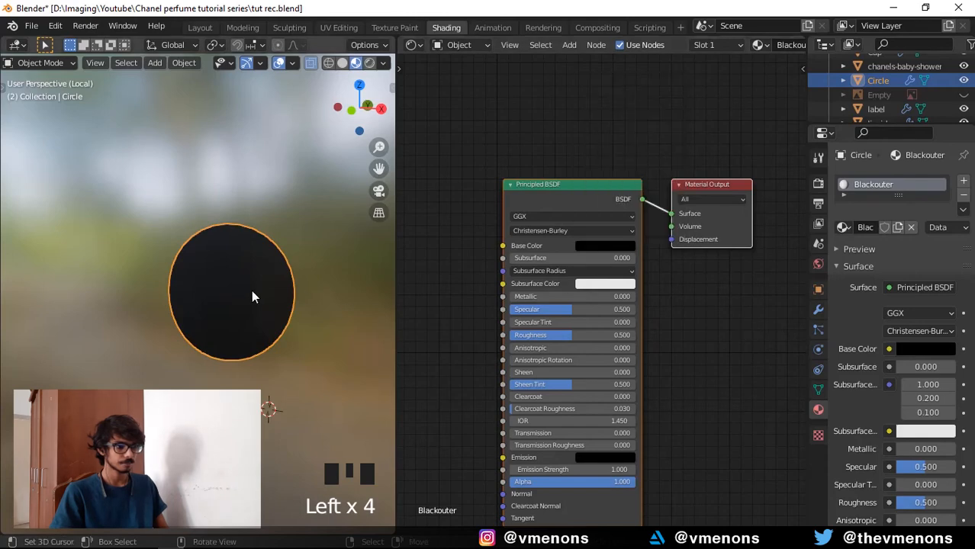
# - Add a second material slot to the circle with a new material named Grey inner
pyautogui.click(965, 184)
pyautogui.click(886, 263)
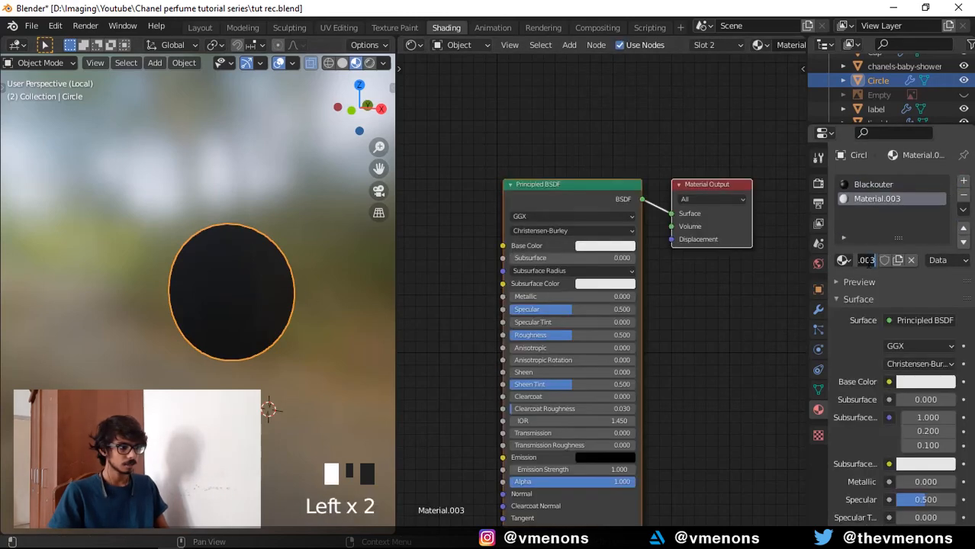
pyautogui.write('B')
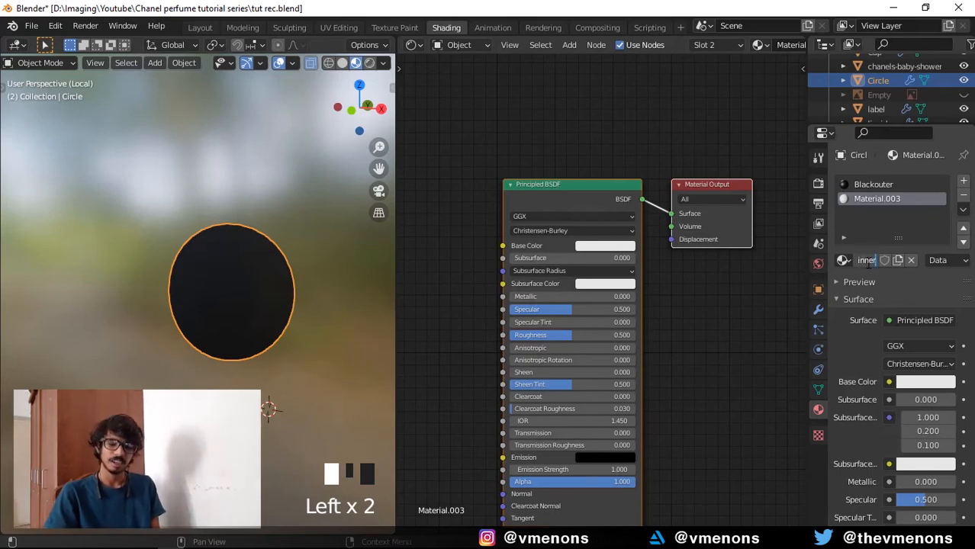
pyautogui.press('Return')
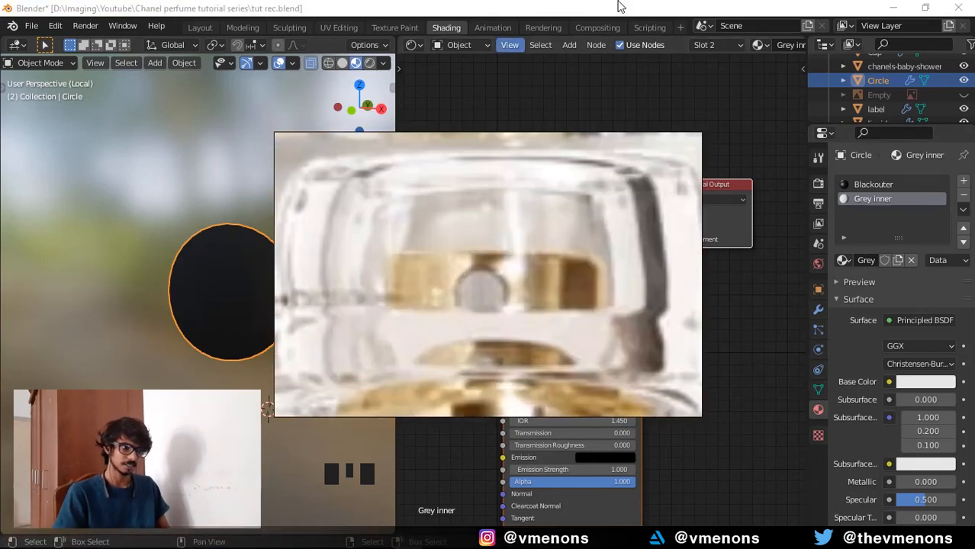
# - Rename the circle's Blackouter material to Grey out
pyautogui.click(871, 185)
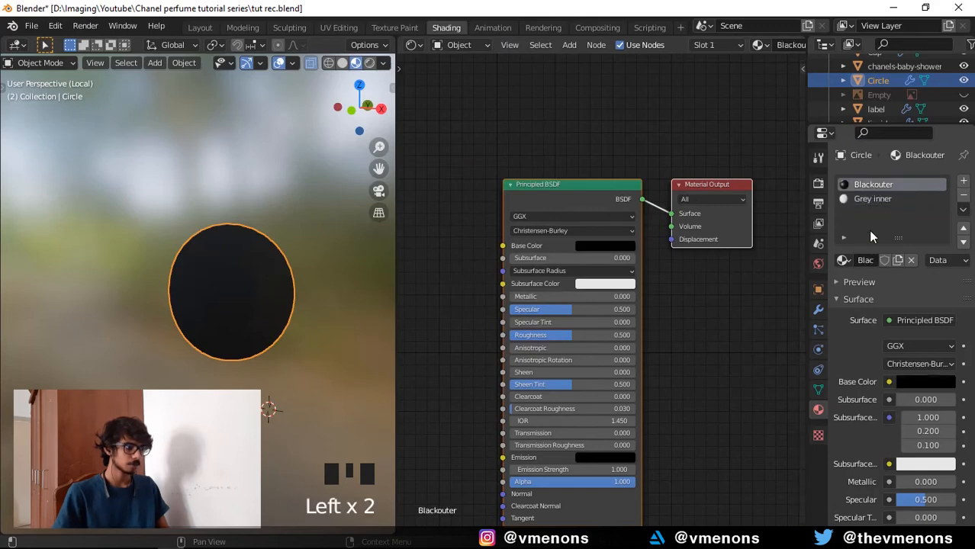
pyautogui.moveTo(875, 260); pyautogui.dragTo(809, 261)
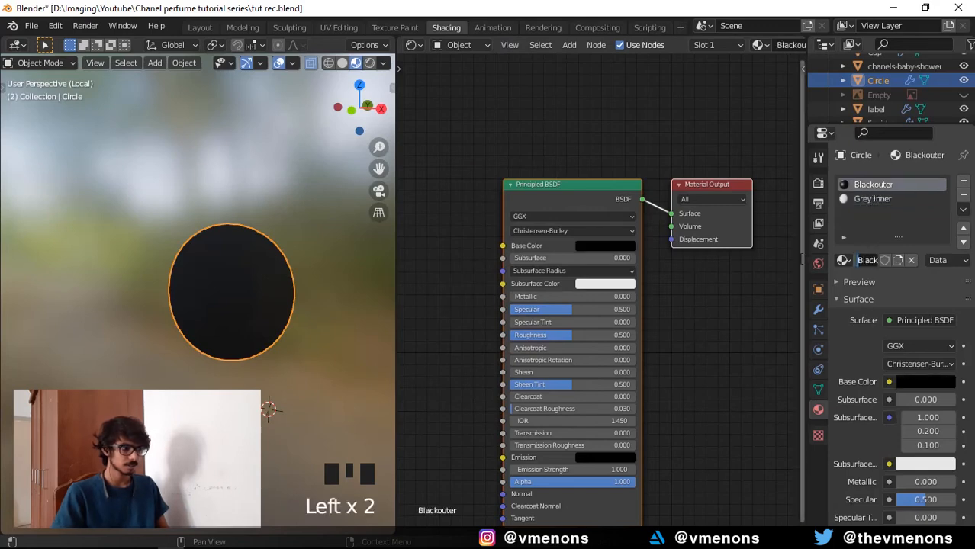
pyautogui.write('Grey out')
pyautogui.press('Return')
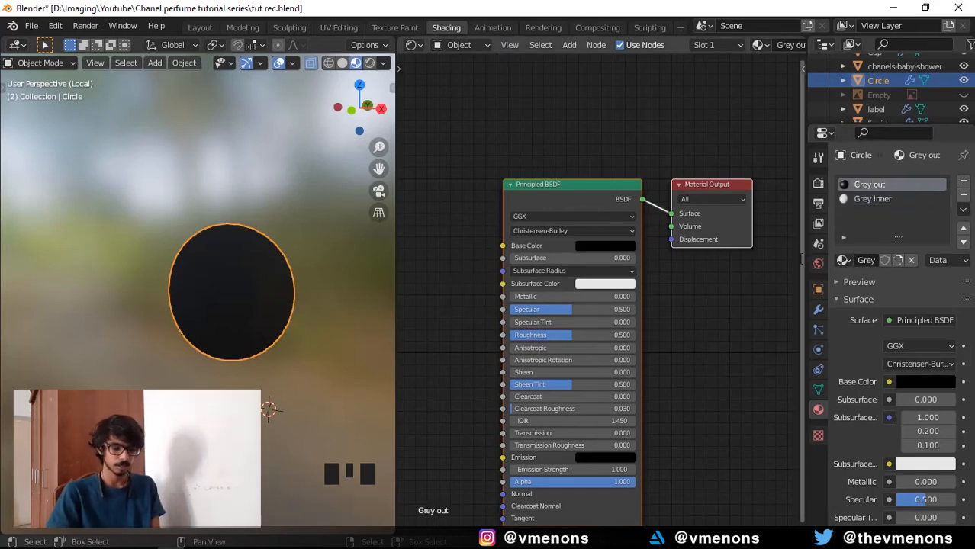
# - Set the Grey out material's base color to a neutral grey with an HSV value of 0.35
pyautogui.click(600, 246)
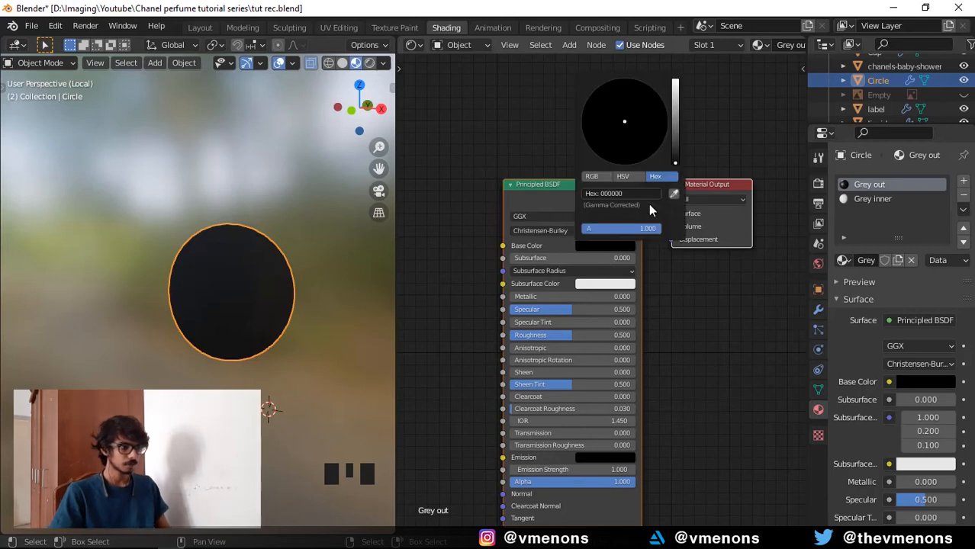
pyautogui.click(675, 122)
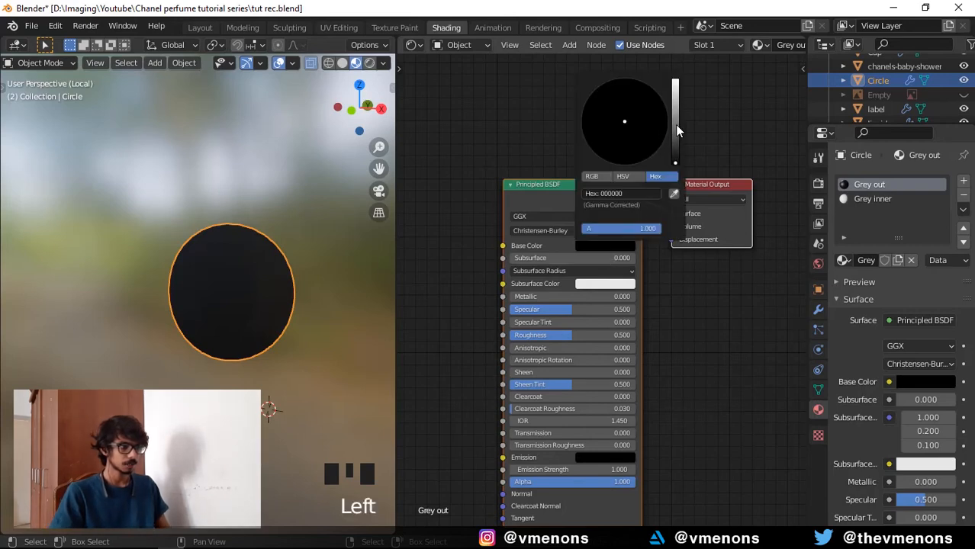
pyautogui.click(627, 180)
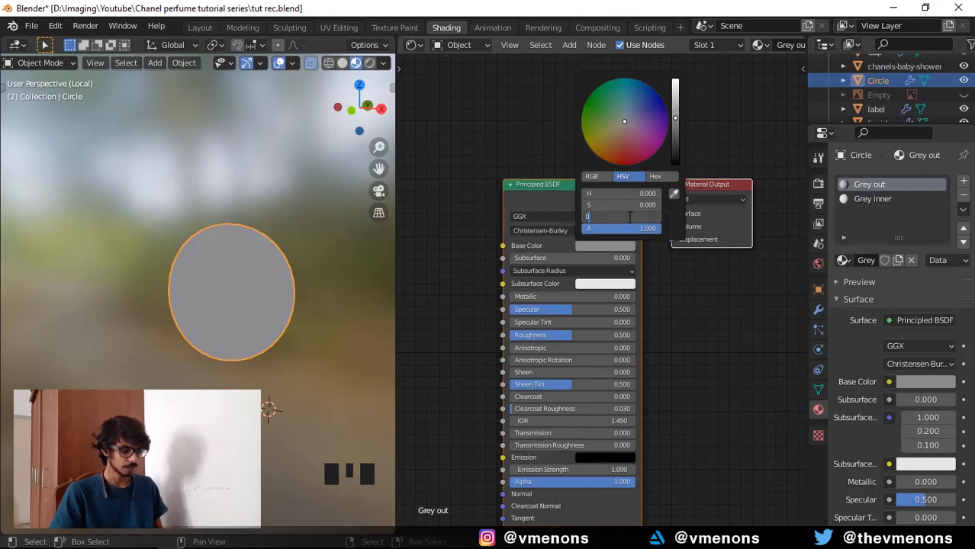
pyautogui.press('Escape')
pyautogui.click(630, 216)
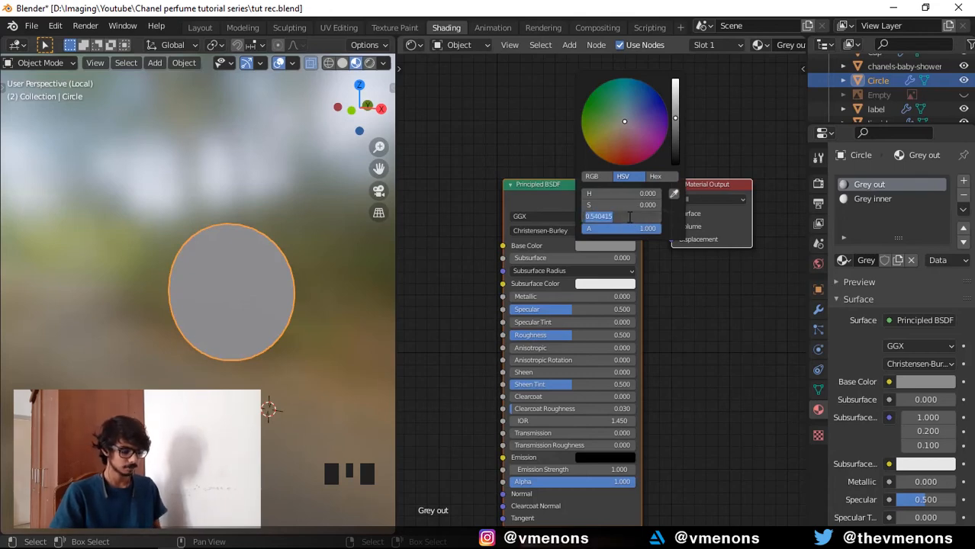
pyautogui.write('0.8')
pyautogui.press('Return')
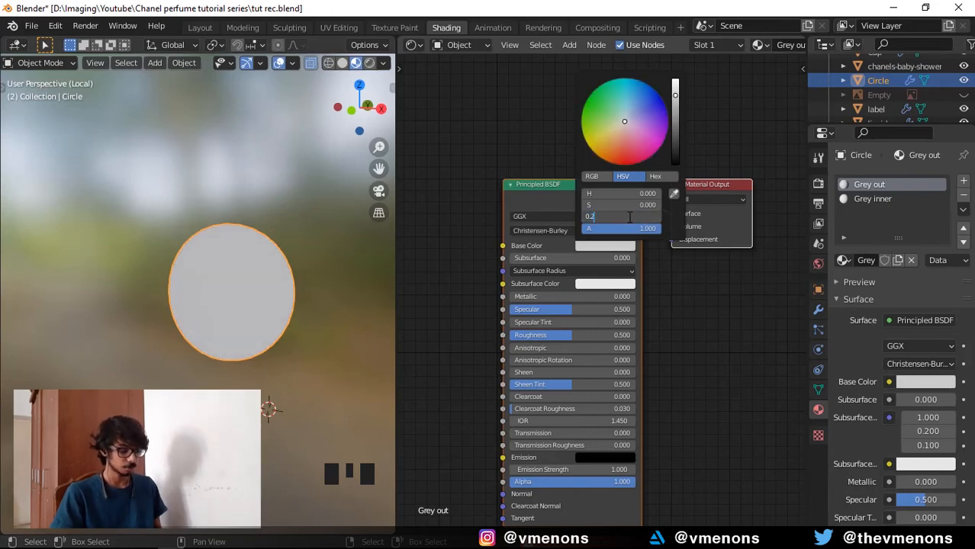
pyautogui.click(630, 216)
pyautogui.write('0.2')
pyautogui.press('Return')
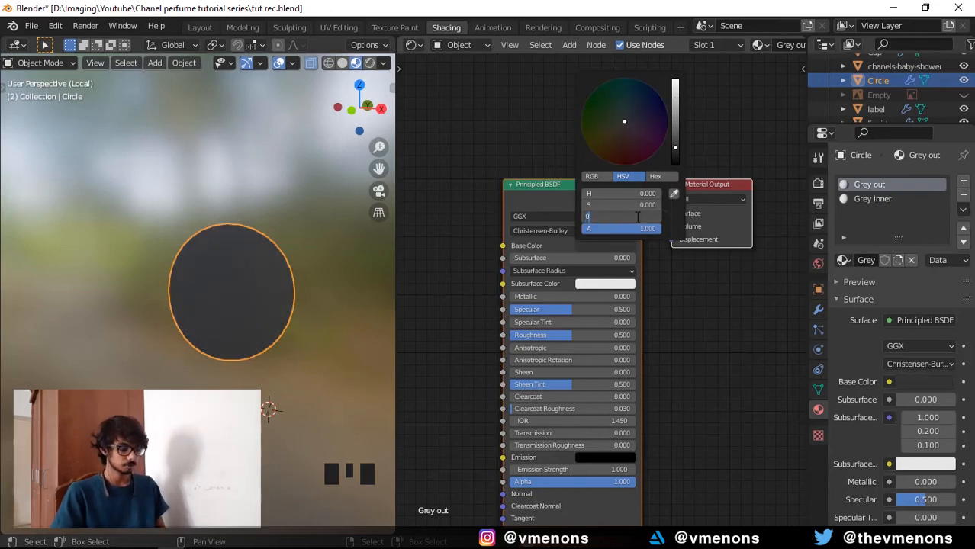
pyautogui.click(637, 217)
pyautogui.write('0.35')
pyautogui.press('Return')
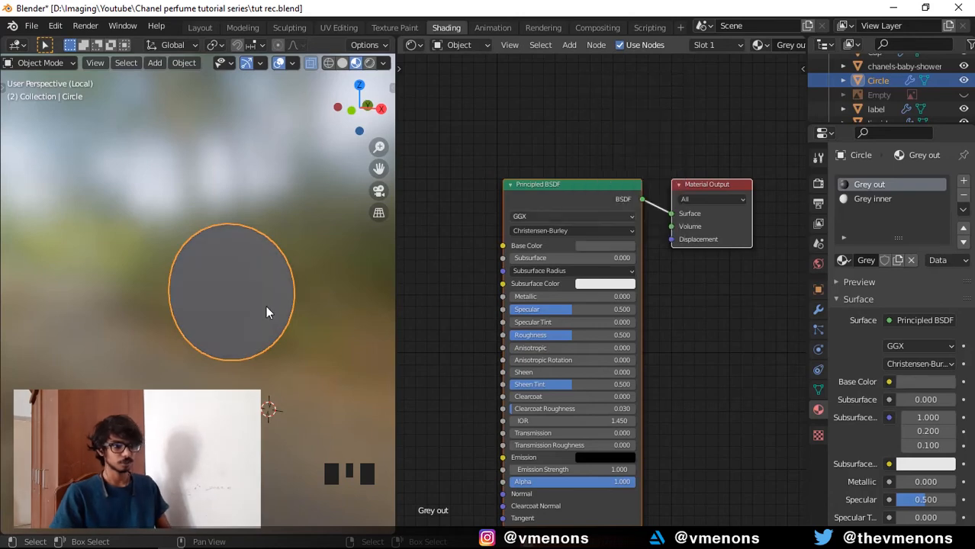
# - Assign the Grey inner material to the circle's selected inner face in Edit Mode and return to Object Mode
pyautogui.press('Tab')
pyautogui.scroll(2, 260, 296)
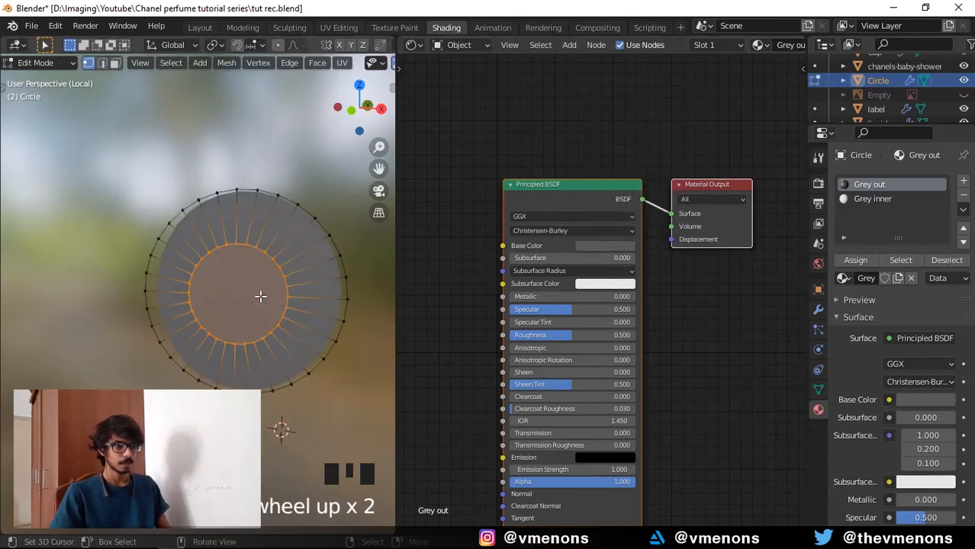
pyautogui.click(873, 199)
pyautogui.click(847, 258)
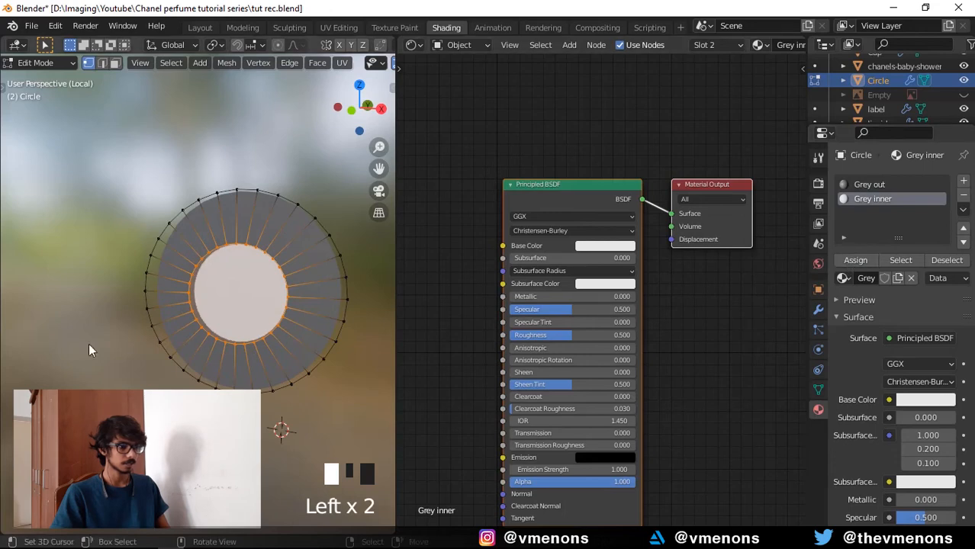
pyautogui.press('Tab')
# - Set the Grey inner material's base color to a neutral grey lighter than the outer ring
pyautogui.click(594, 247)
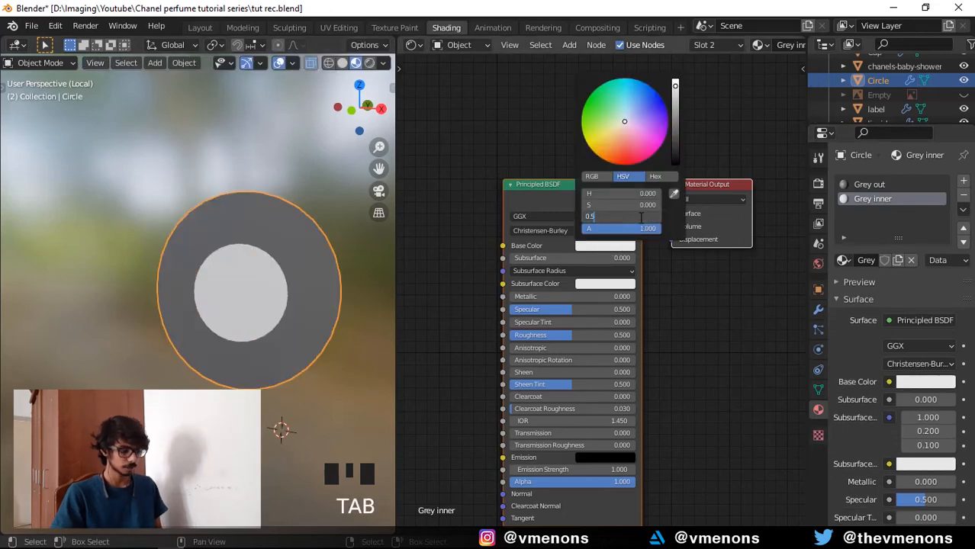
pyautogui.press('Return')
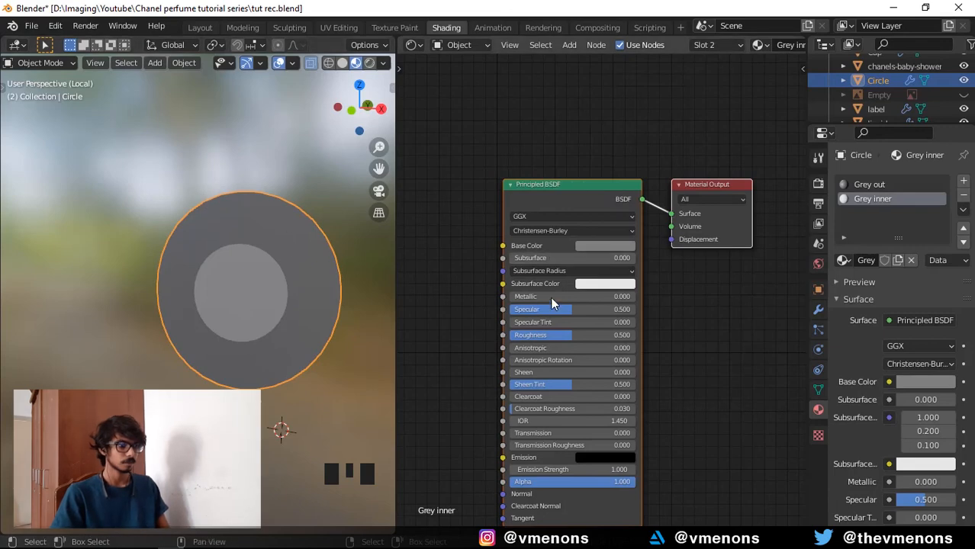
pyautogui.click(606, 248)
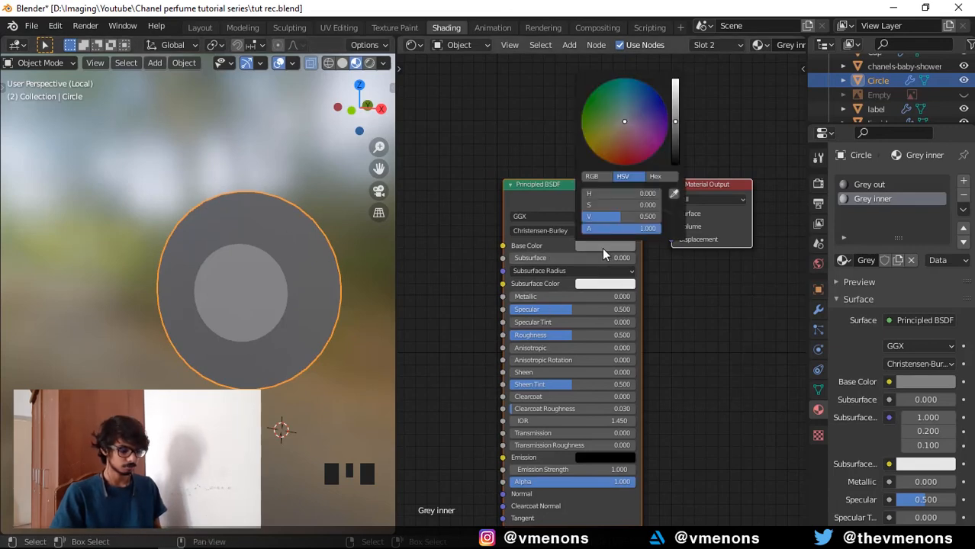
pyautogui.click(602, 247)
pyautogui.click(595, 246)
pyautogui.doubleClick(645, 219)
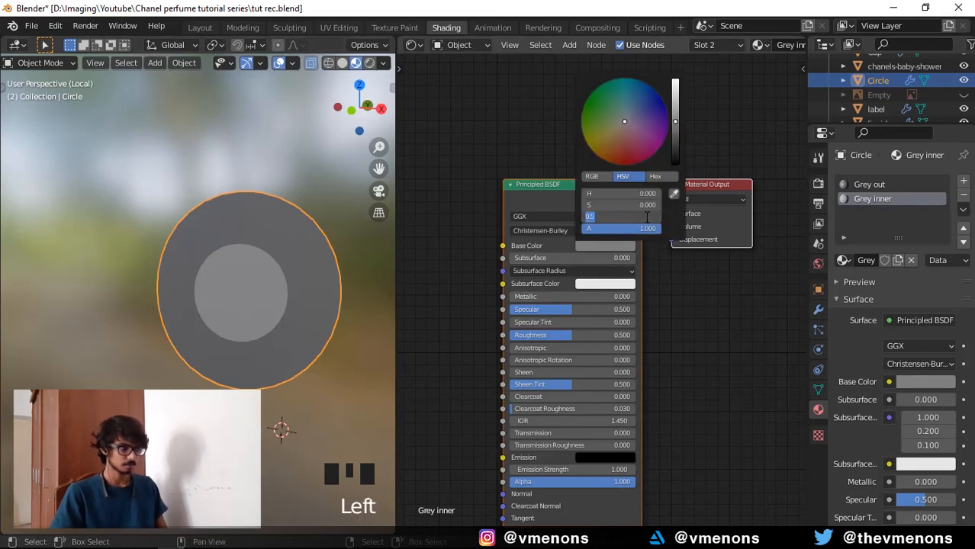
pyautogui.write('0')
pyautogui.press('Return')
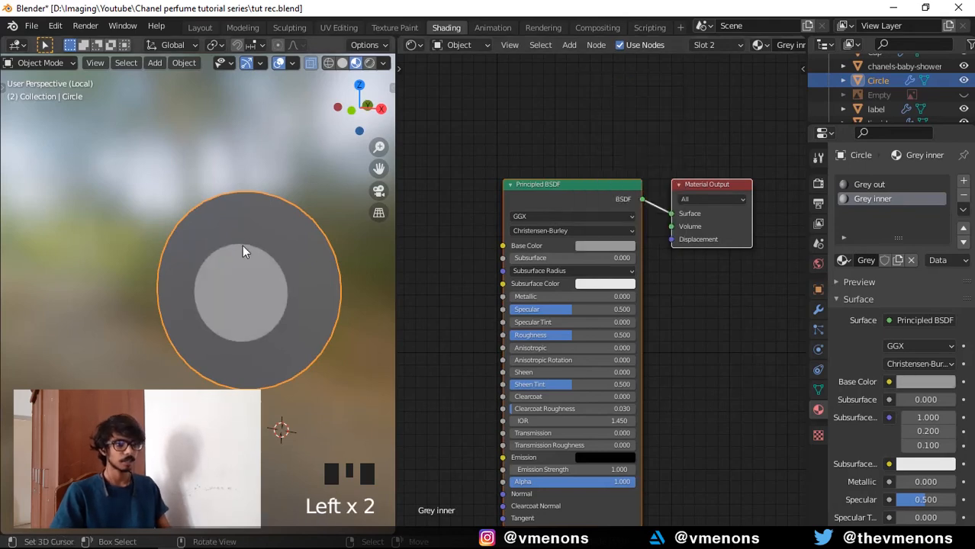
# - Save the file and exit the circle's local view to bring back the whole bottle
pyautogui.press('Tab')
pyautogui.scroll(-5, 319, 301)
pyautogui.moveTo(318, 301); pyautogui.dragTo(261, 302, button='middle')
pyautogui.press('Tab')
pyautogui.hotkey('ctrl', 's')
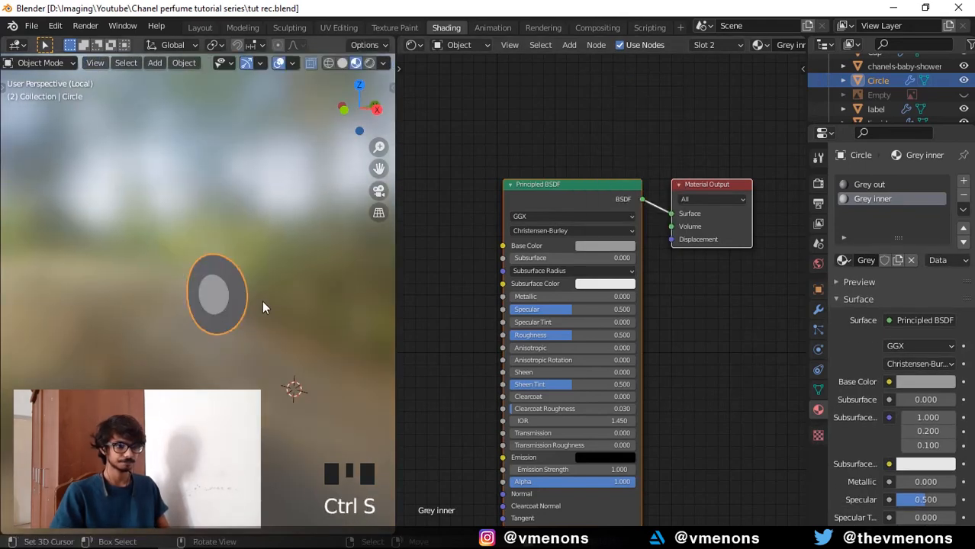
pyautogui.press('/')
# - Switch the viewport to Solid shading, select the nozzle inside the cap and isolate it in local view
pyautogui.keyDown('shift'); pyautogui.moveTo(263, 303); pyautogui.dragTo(273, 275, button='middle'); pyautogui.keyUp('shift')
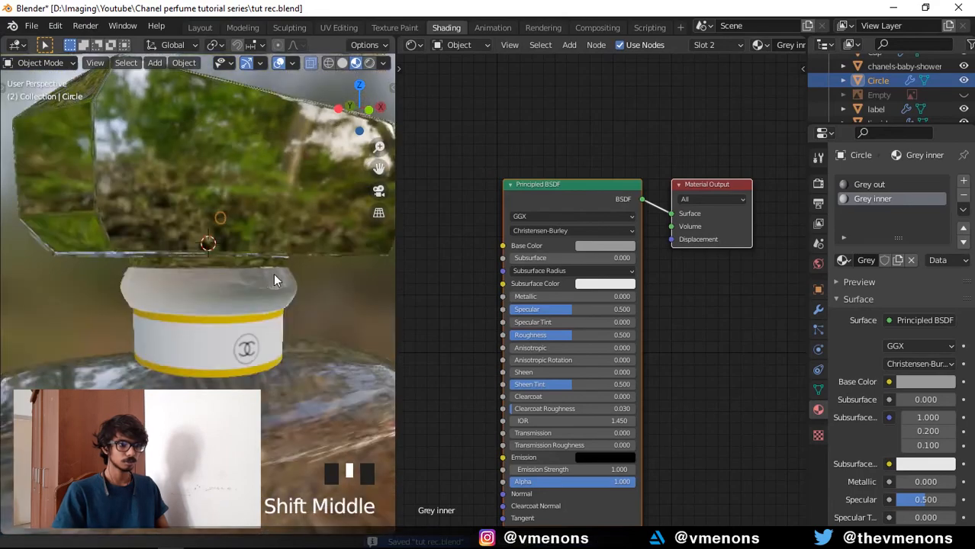
pyautogui.scroll(6, 287, 280)
pyautogui.scroll(3, 287, 287)
pyautogui.moveTo(236, 306)
pyautogui.keyDown('shift'); pyautogui.mouseDown(button='middle')
pyautogui.moveTo(232, 287)
pyautogui.moveTo(216, 298)
pyautogui.moveTo(161, 224)
pyautogui.mouseUp(button='middle'); pyautogui.keyUp('shift')
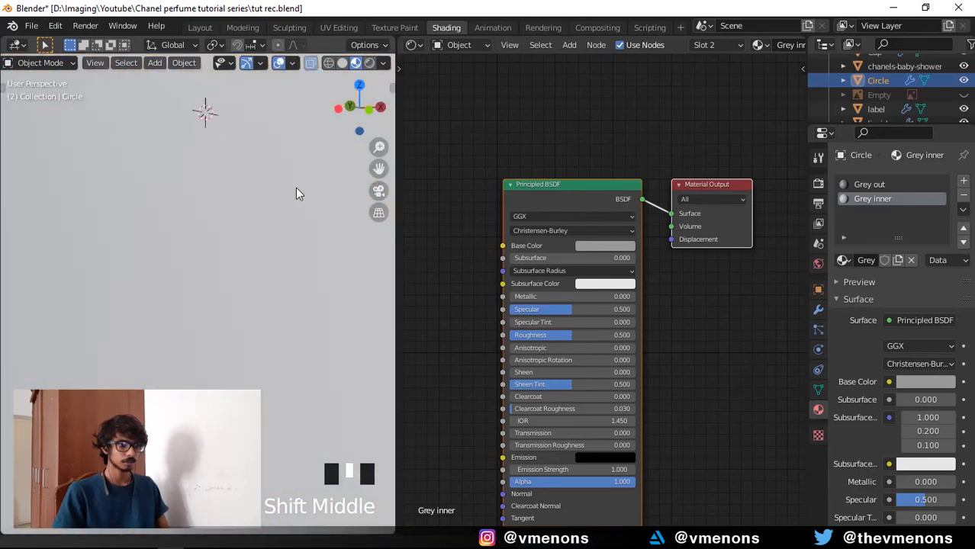
pyautogui.click(342, 64)
pyautogui.scroll(-8, 214, 282)
pyautogui.rightClick(192, 252)
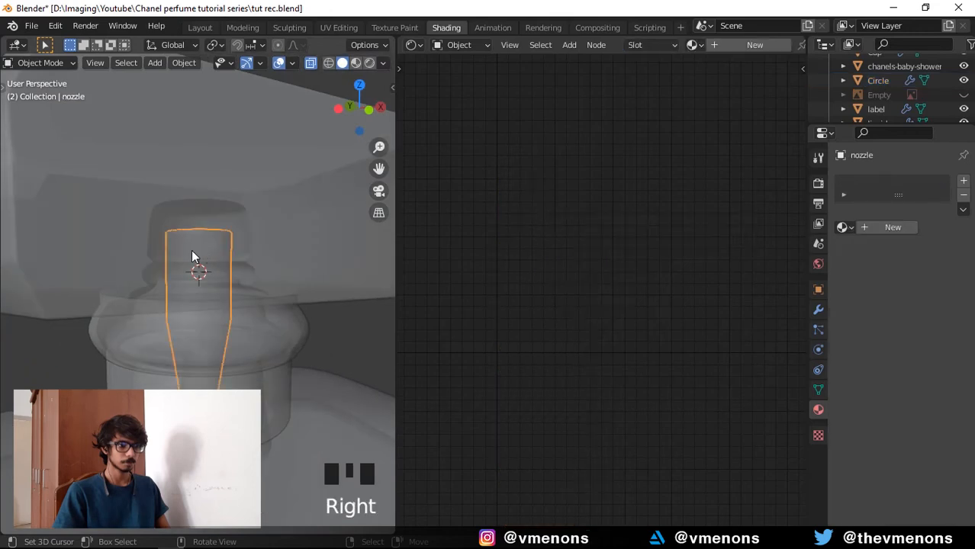
pyautogui.press('KP_Divide')
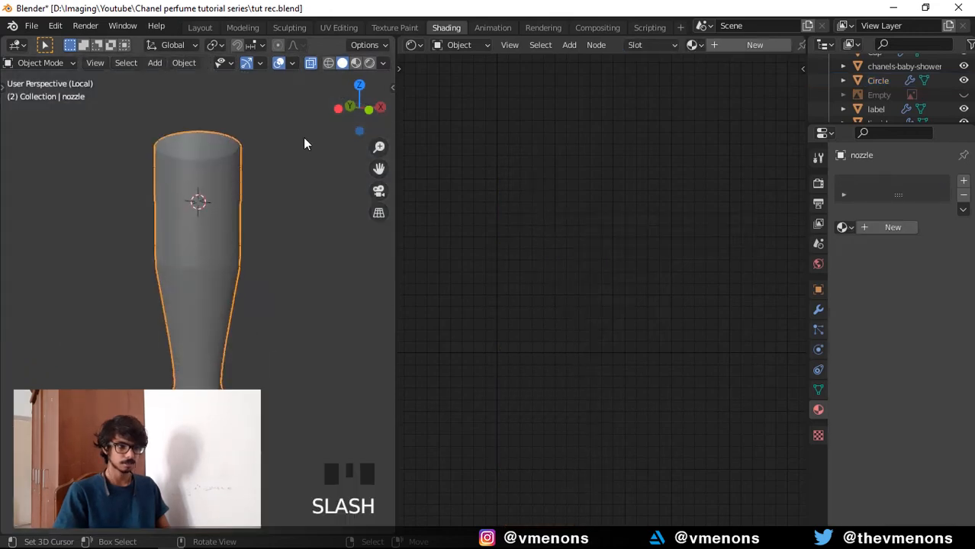
# - Switch the viewport to Material Preview and assign the existing yellow Material.001 to the nozzle
pyautogui.click(356, 62)
pyautogui.moveTo(247, 174); pyautogui.dragTo(177, 229, button='middle')
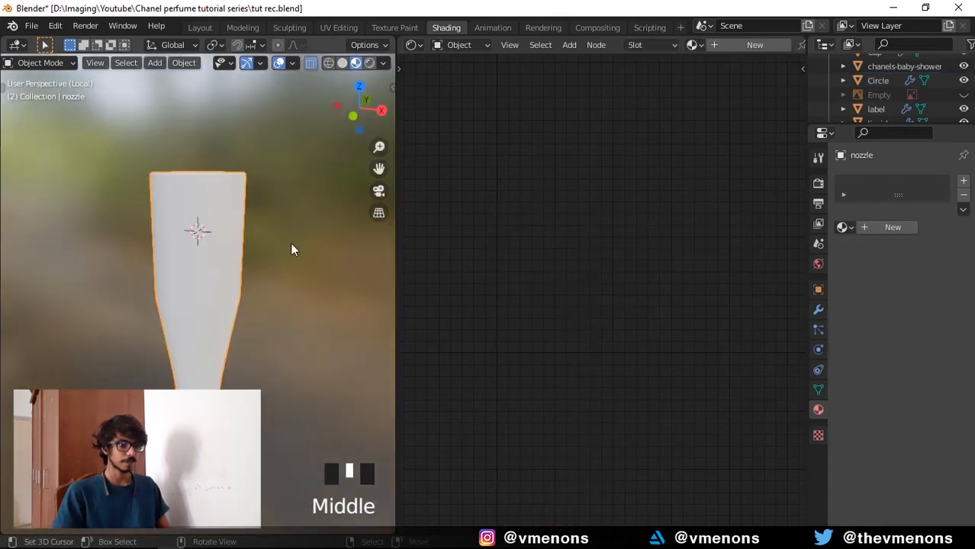
pyautogui.click(843, 227)
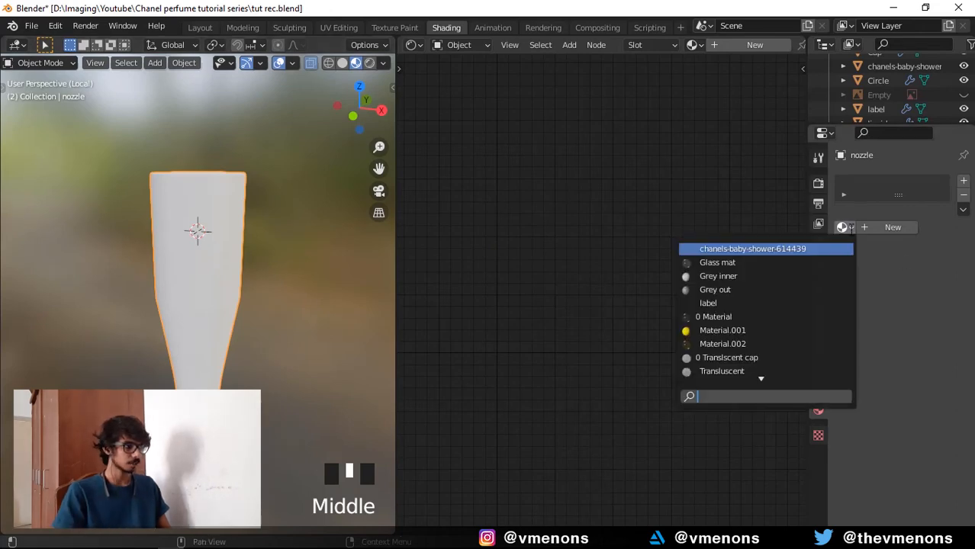
pyautogui.click(749, 331)
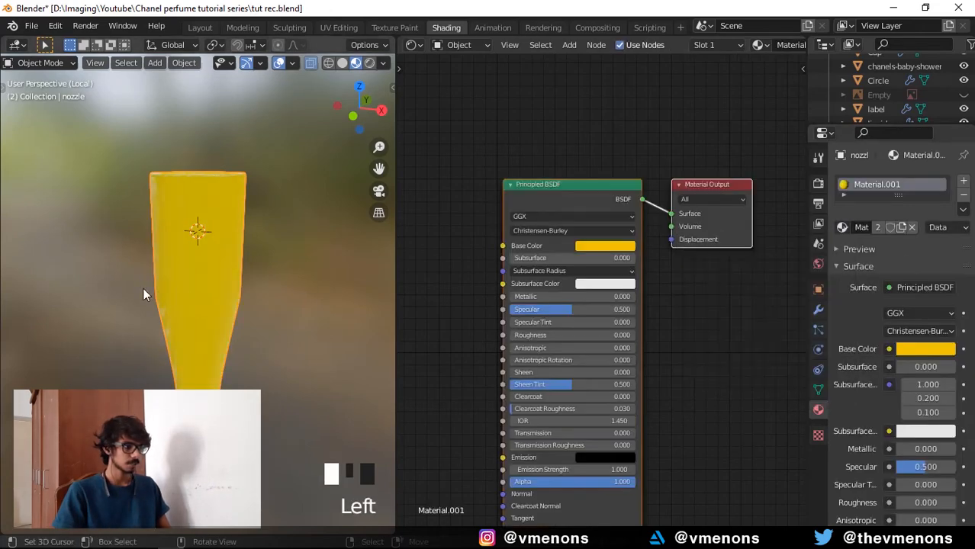
# - Exit the nozzle's local view and save the file
pyautogui.scroll(-2, 281, 299)
pyautogui.moveTo(303, 299); pyautogui.dragTo(277, 207, button='middle')
pyautogui.hotkey('ctrl', 's')
pyautogui.scroll(-1, 259, 275)
pyautogui.press('KP_Divide')
pyautogui.scroll(-5, 272, 236)
pyautogui.hotkey('ctrl', 's')
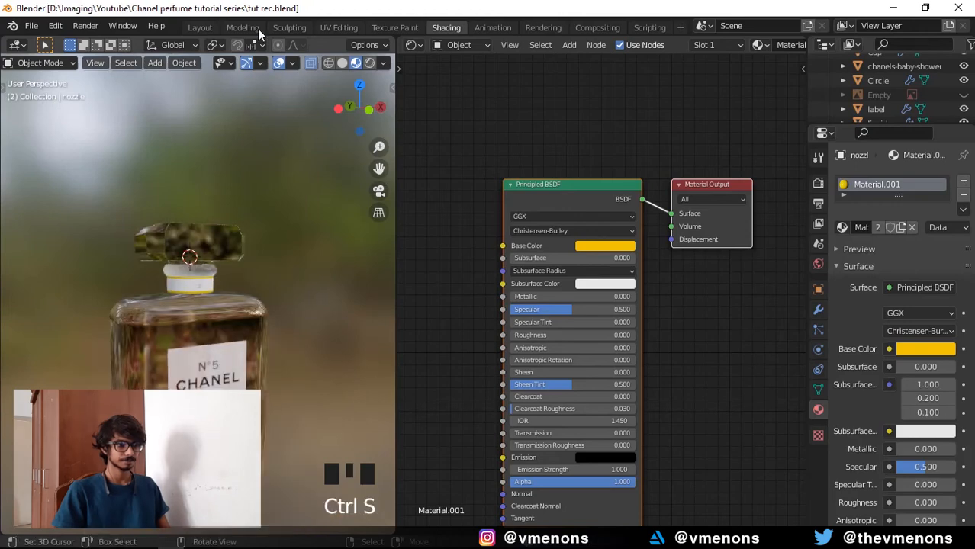
# - Switch to the Layout workspace and add a camera to the scene
pyautogui.click(201, 28)
pyautogui.scroll(-13, 332, 210)
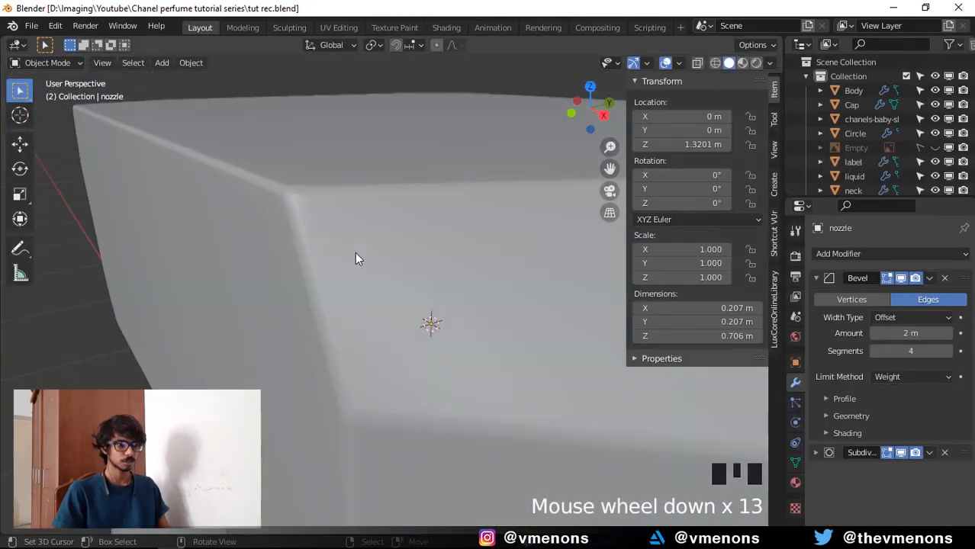
pyautogui.scroll(-6, 403, 266)
pyautogui.moveTo(403, 265)
pyautogui.keyDown('shift'); pyautogui.mouseDown(button='middle')
pyautogui.moveTo(407, 233)
pyautogui.moveTo(403, 261)
pyautogui.moveTo(390, 200)
pyautogui.moveTo(394, 268)
pyautogui.mouseUp(button='middle'); pyautogui.keyUp('shift')
pyautogui.scroll(-4, 403, 261)
pyautogui.hotkey('shift', 'a')
pyautogui.moveTo(353, 475)
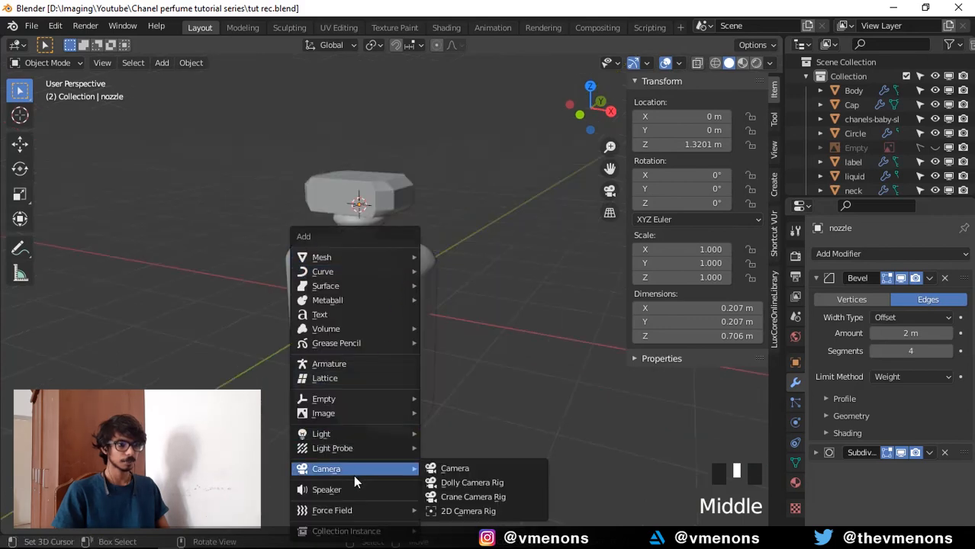
pyautogui.click(451, 470)
# - Align the new camera to the front orthographic view of the bottle
pyautogui.scroll(-2, 451, 369)
pyautogui.moveTo(451, 369); pyautogui.dragTo(511, 336, button='middle')
pyautogui.press('KP_1')
pyautogui.scroll(2, 488, 357)
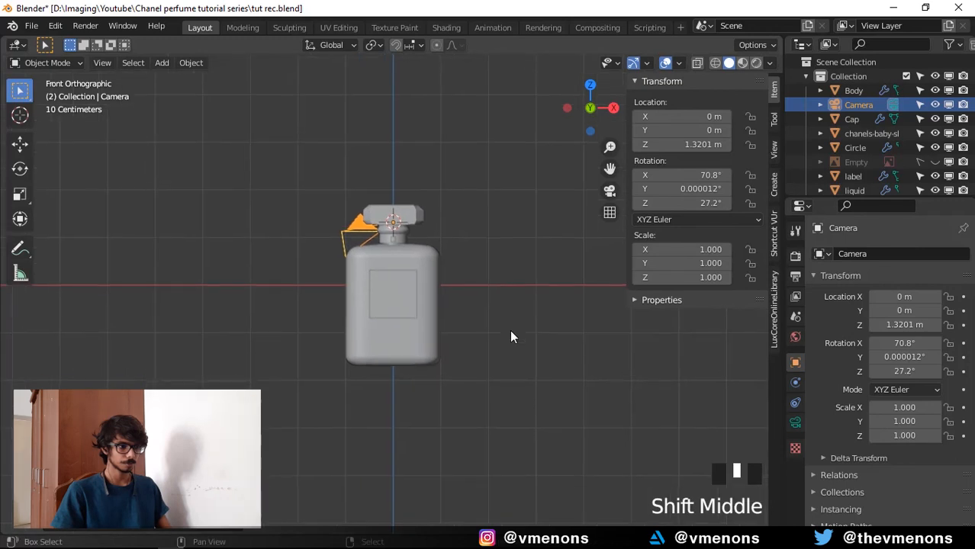
pyautogui.press('ctrl+alt+KP_0')
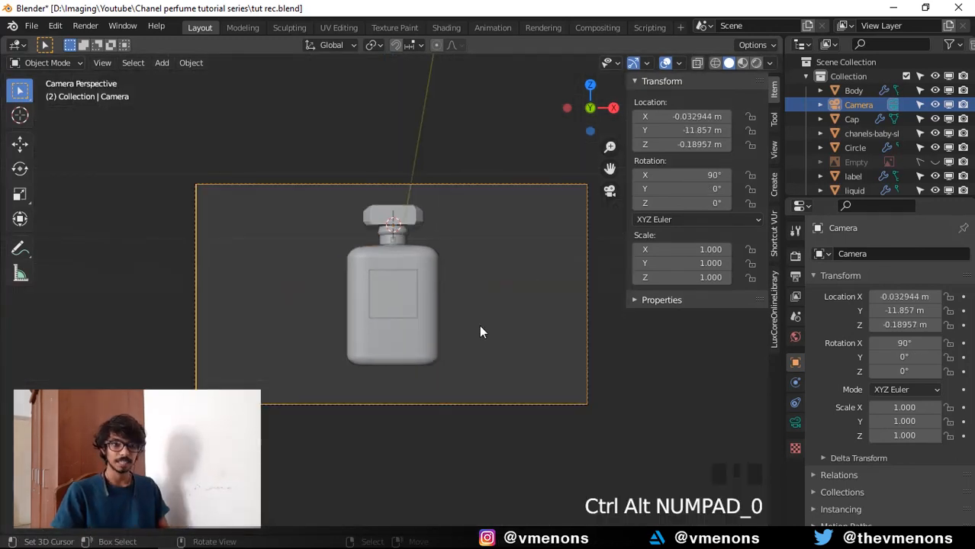
# - Realign the camera to an angled view from above the bottle, and return the viewport to the front view
pyautogui.moveTo(481, 329); pyautogui.dragTo(446, 380, button='middle')
pyautogui.press('ctrl+alt+KP_0')
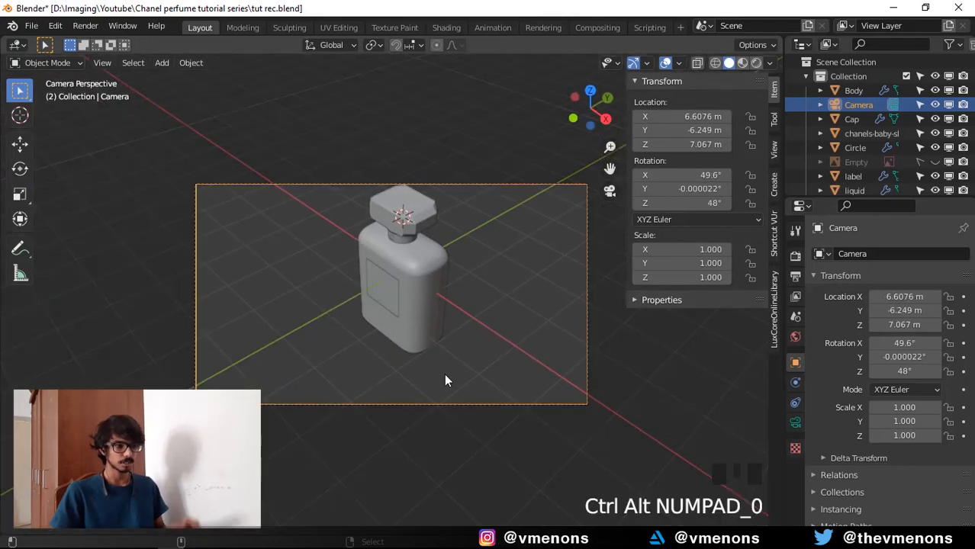
pyautogui.press('KP_1')
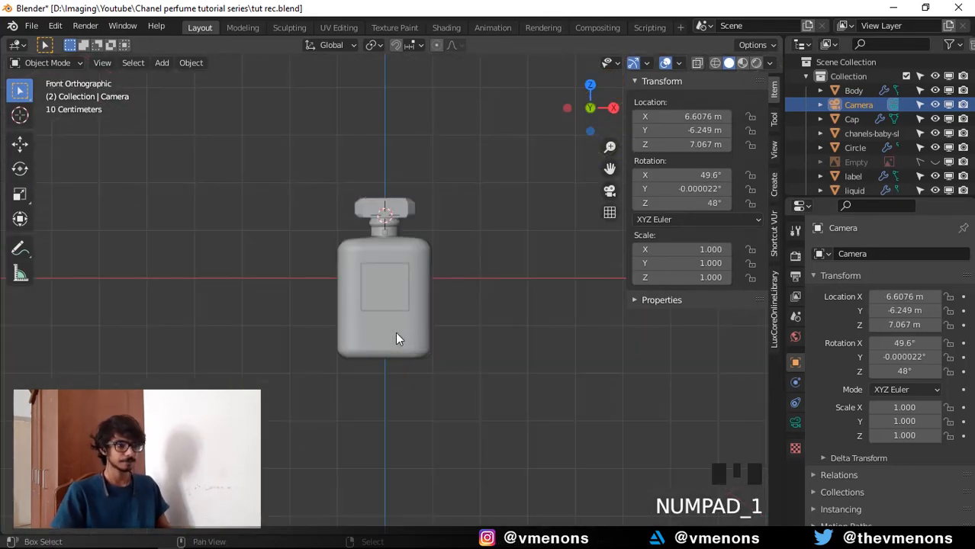
# - Align the camera to the bottle's front view and set its X location to 0 m to centre the bottle
pyautogui.keyDown('shift'); pyautogui.moveTo(395, 336); pyautogui.dragTo(384, 359, button='middle'); pyautogui.keyUp('shift')
pyautogui.press('ctrl+alt+KP_0')
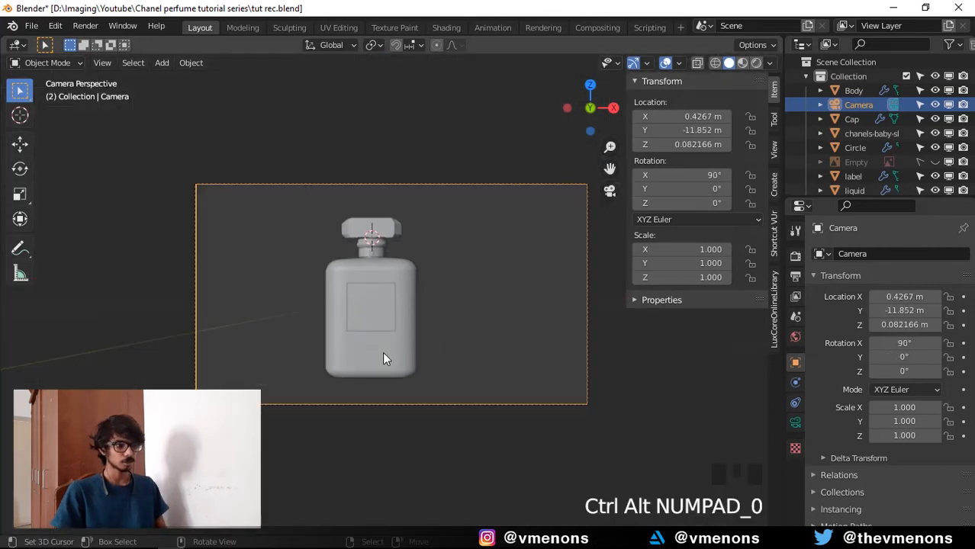
pyautogui.keyDown('shift'); pyautogui.moveTo(483, 357); pyautogui.dragTo(496, 357, button='middle'); pyautogui.keyUp('shift')
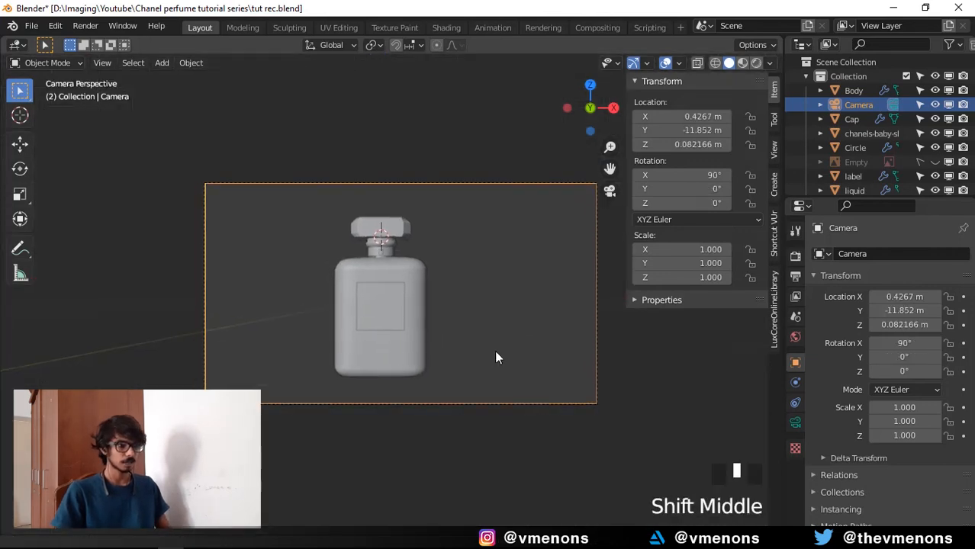
pyautogui.click(692, 120)
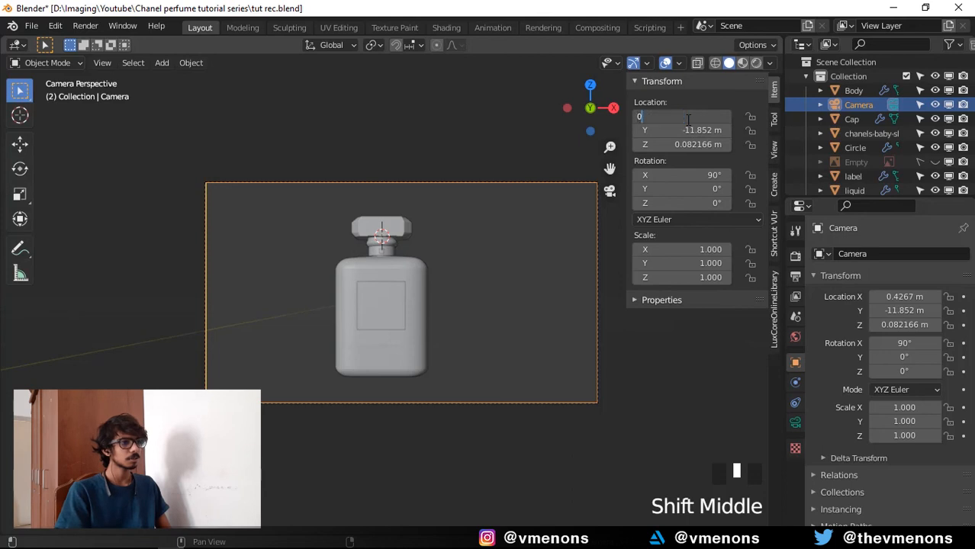
pyautogui.press('Return')
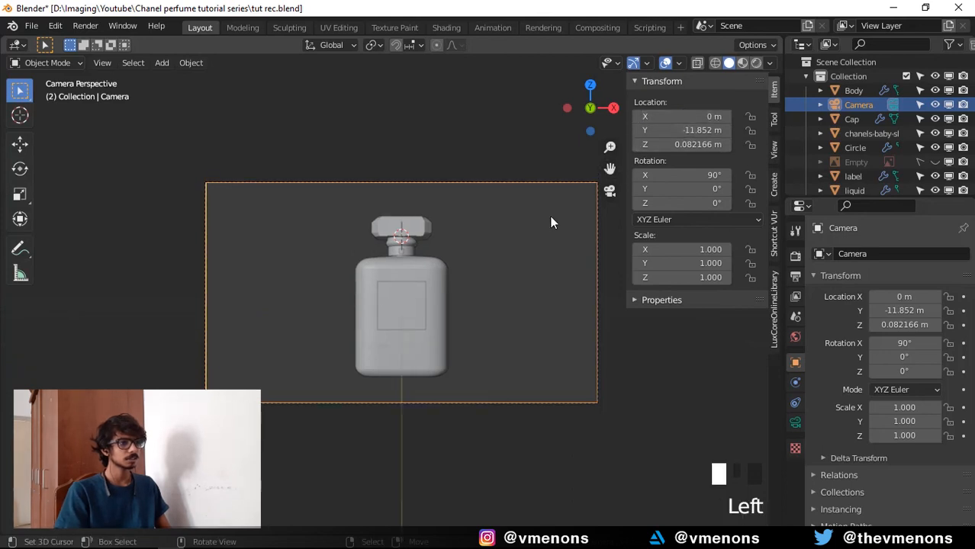
# - Deselect the camera and draw a render region around the camera frame in the rendered preview
pyautogui.click(649, 370)
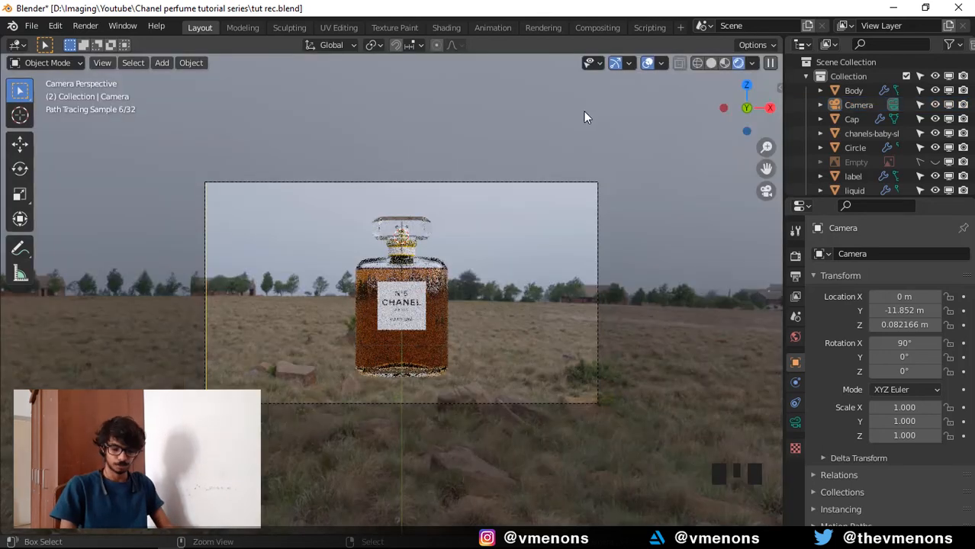
pyautogui.hotkey('ctrl', 'b')
pyautogui.moveTo(166, 160); pyautogui.dragTo(646, 450)
pyautogui.scroll(3, 621, 442)
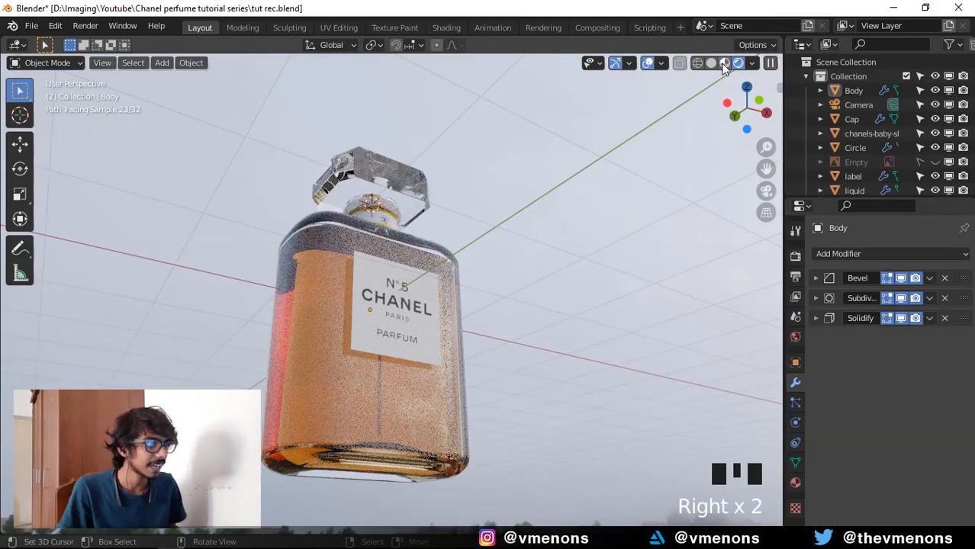
# - Switch the viewport to Material Preview shading and check the neck emblem in the reference photo
pyautogui.click(725, 65)
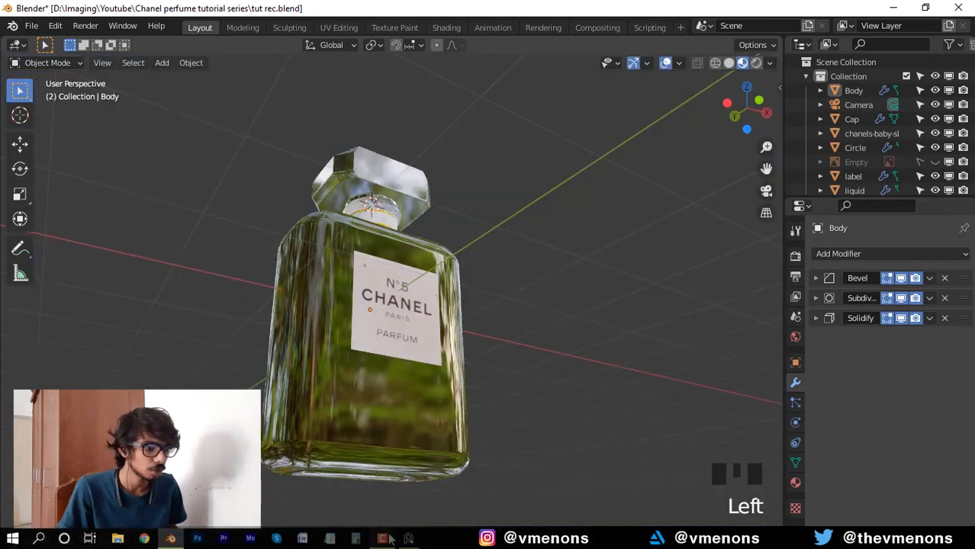
pyautogui.click(409, 539)
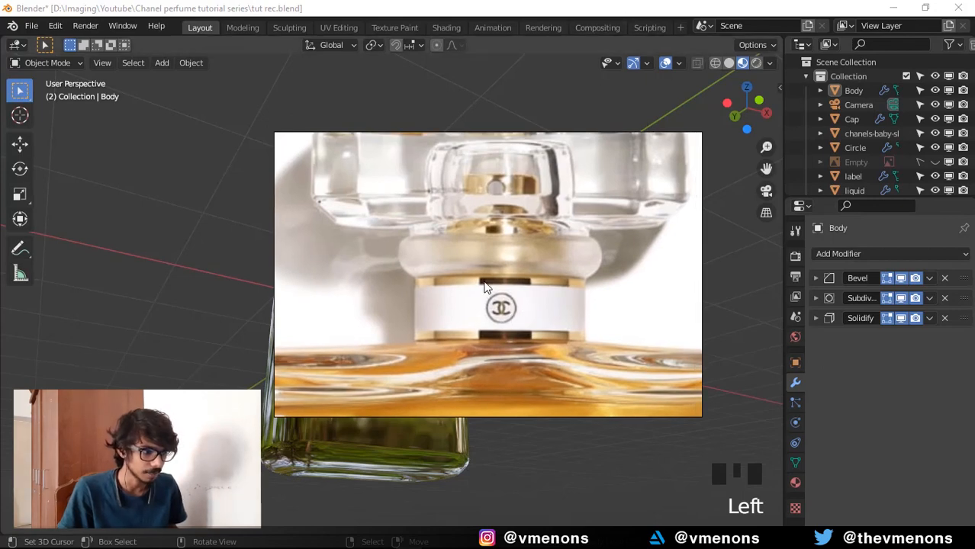
pyautogui.click(555, 6)
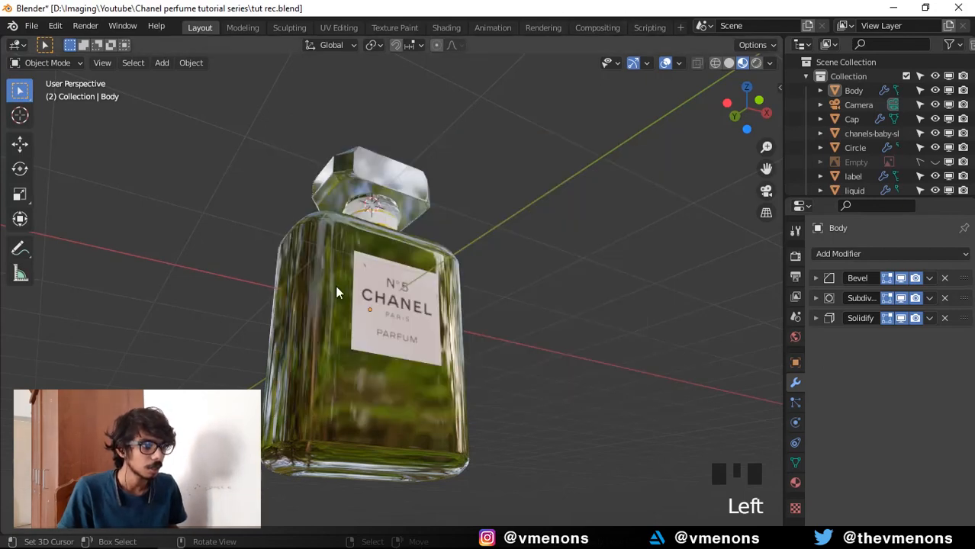
# - In the Shading workspace, select the neck emblem and move its image texture node clear of the Principled BSDF node
pyautogui.click(447, 28)
pyautogui.scroll(9, 191, 298)
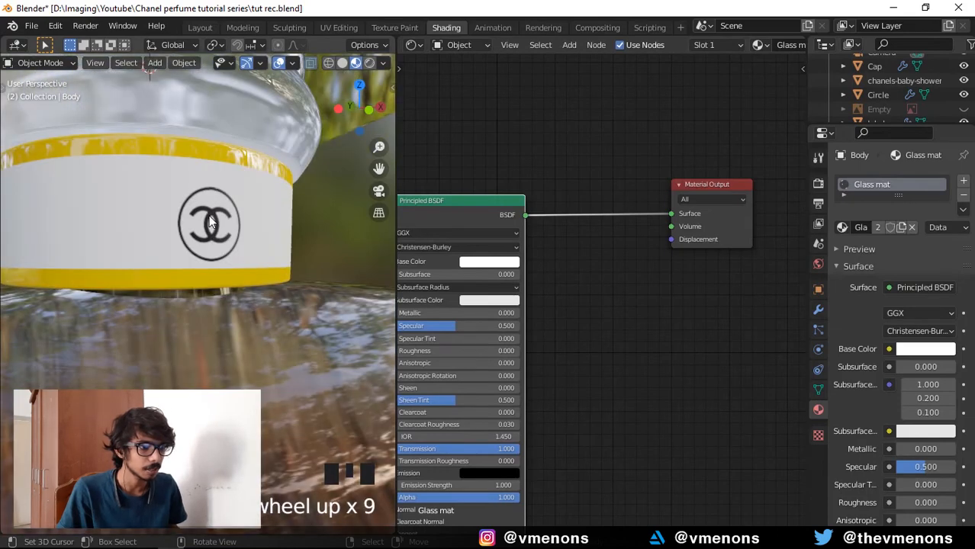
pyautogui.rightClick(189, 200)
pyautogui.moveTo(456, 355); pyautogui.dragTo(587, 360, button='middle')
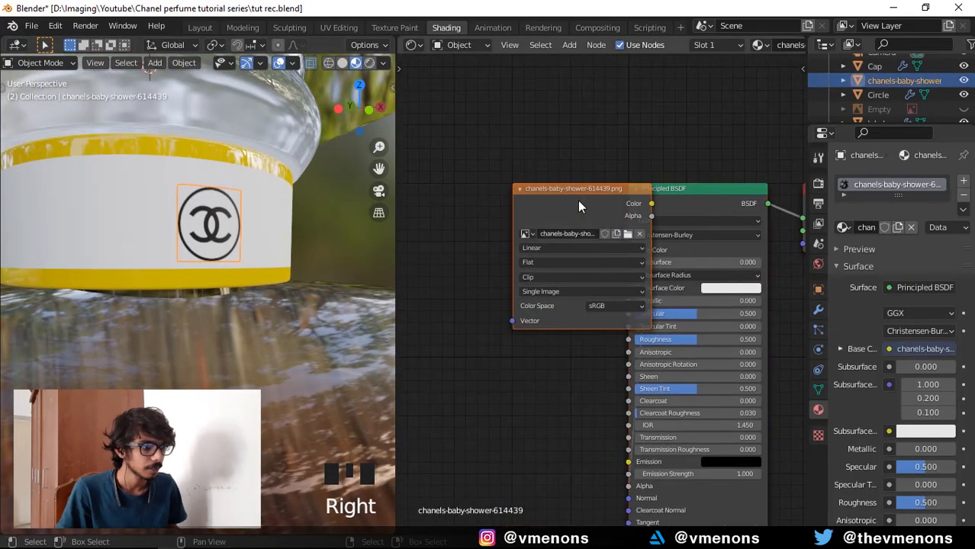
pyautogui.moveTo(578, 200); pyautogui.dragTo(403, 196)
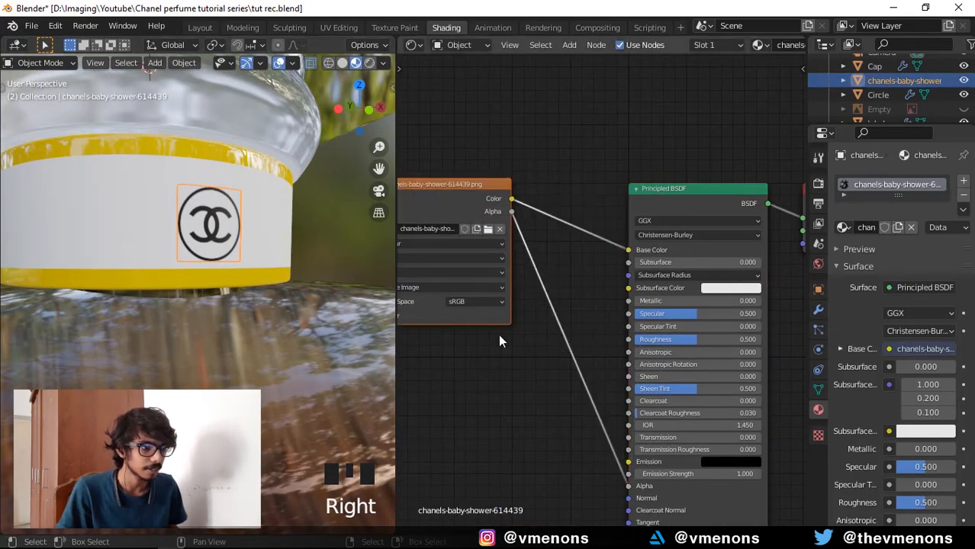
pyautogui.moveTo(499, 354); pyautogui.dragTo(522, 342, button='middle')
# - Insert a MixRGB node between the emblem's image texture colour and the Principled BSDF Base Color
pyautogui.hotkey('shift', 'a')
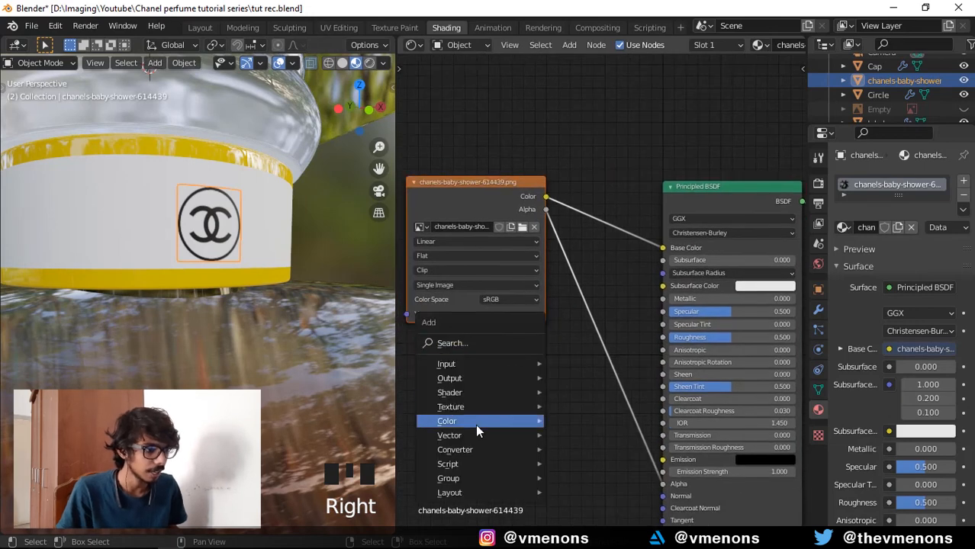
pyautogui.moveTo(470, 423)
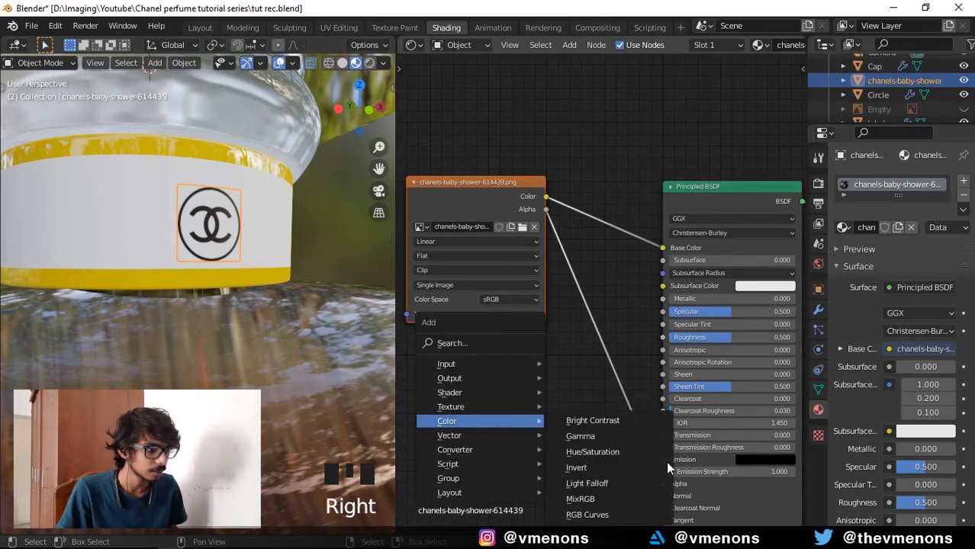
pyautogui.click(602, 496)
pyautogui.click(586, 200)
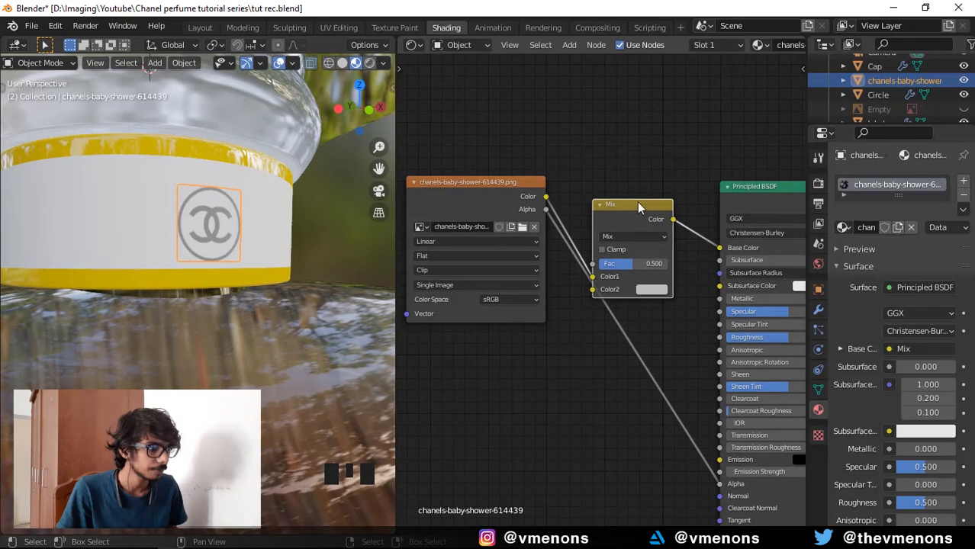
pyautogui.moveTo(638, 202); pyautogui.dragTo(649, 153)
# - Set the Mix node's Color2 to hex efc501 and its Fac to 1.000, and save the file
pyautogui.click(662, 242)
pyautogui.click(726, 170)
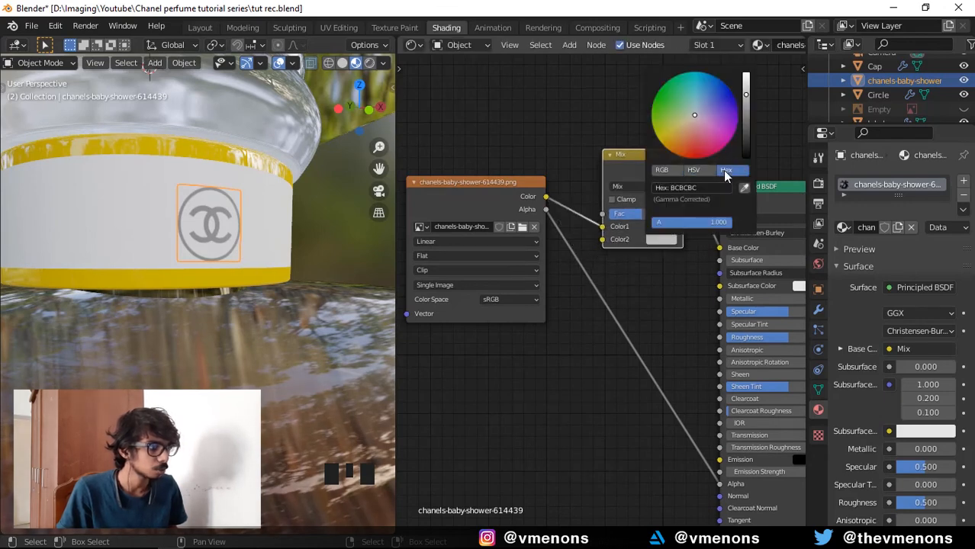
pyautogui.click(696, 188)
pyautogui.write('efc')
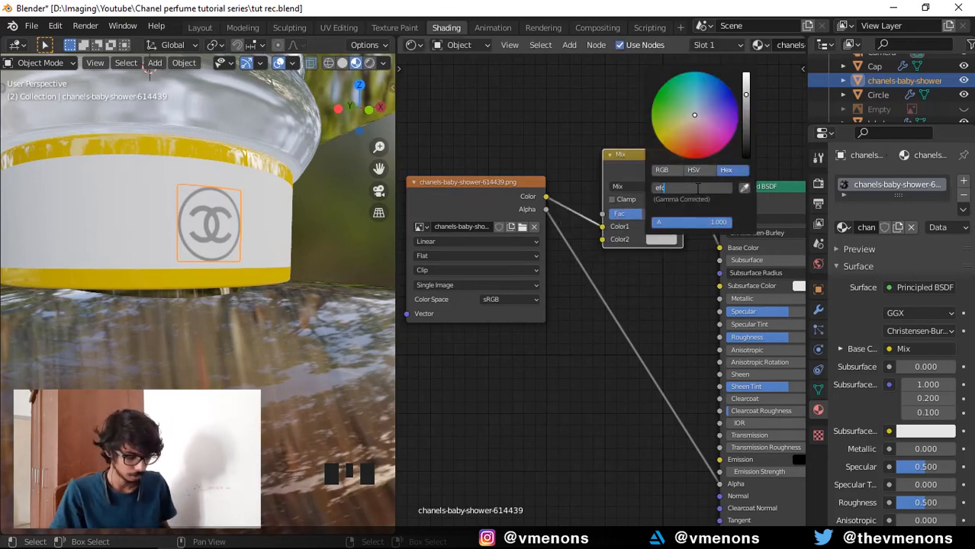
pyautogui.write('501')
pyautogui.press('Return')
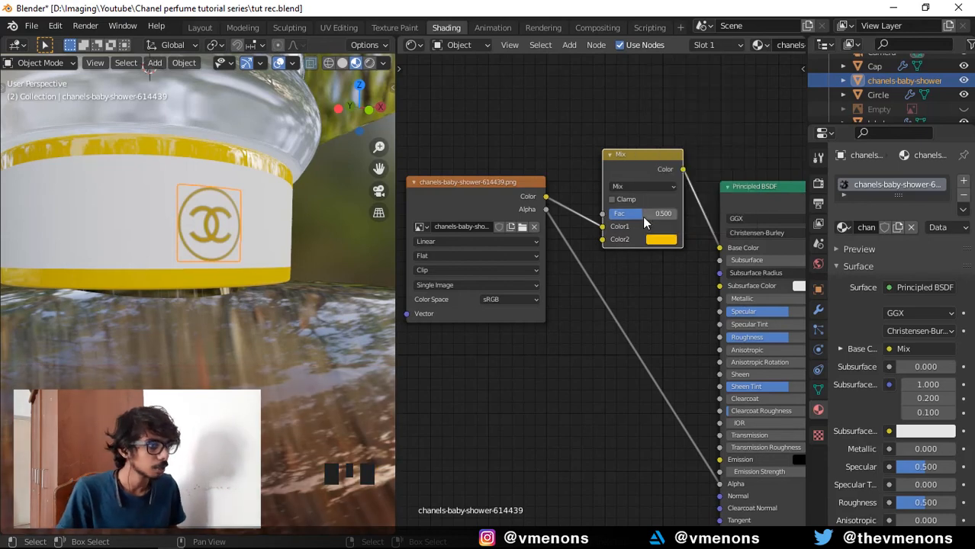
pyautogui.moveTo(643, 214); pyautogui.dragTo(679, 215)
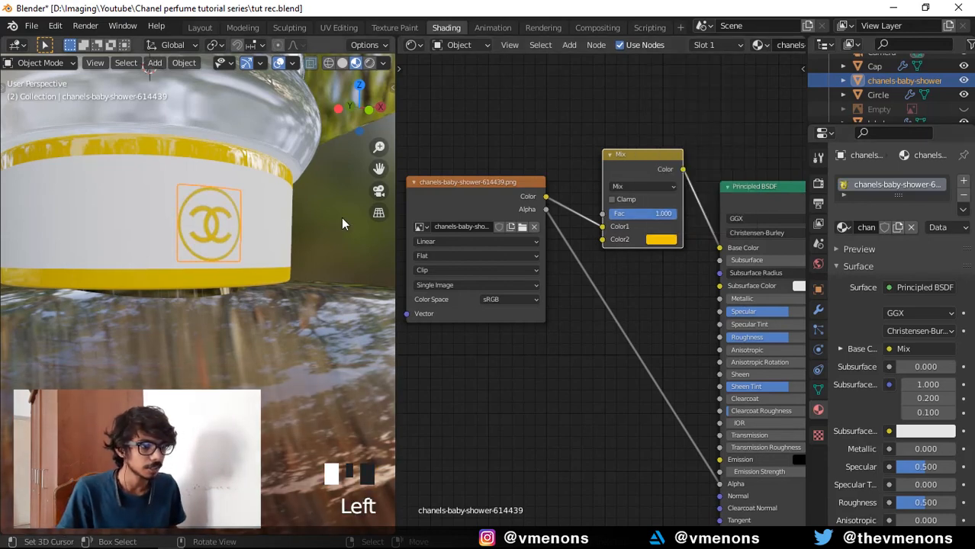
pyautogui.hotkey('ctrl', 's')
# - Select the front label and examine how the label surface looks in the reference photos of the bottle
pyautogui.scroll(-5, 336, 260)
pyautogui.keyDown('shift'); pyautogui.moveTo(326, 302); pyautogui.dragTo(271, 294, button='middle'); pyautogui.keyUp('shift')
pyautogui.rightClick(264, 277)
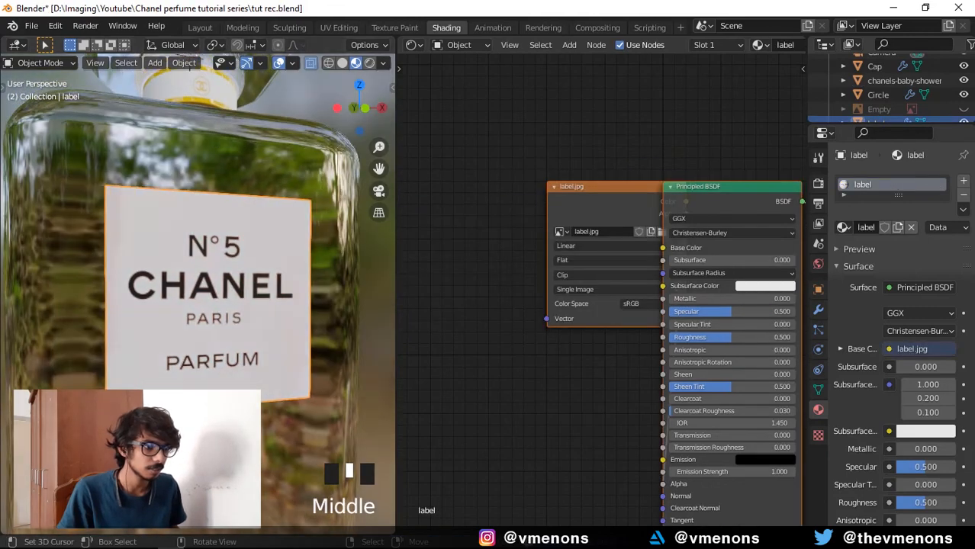
pyautogui.click(408, 545)
pyautogui.scroll(-4, 559, 345)
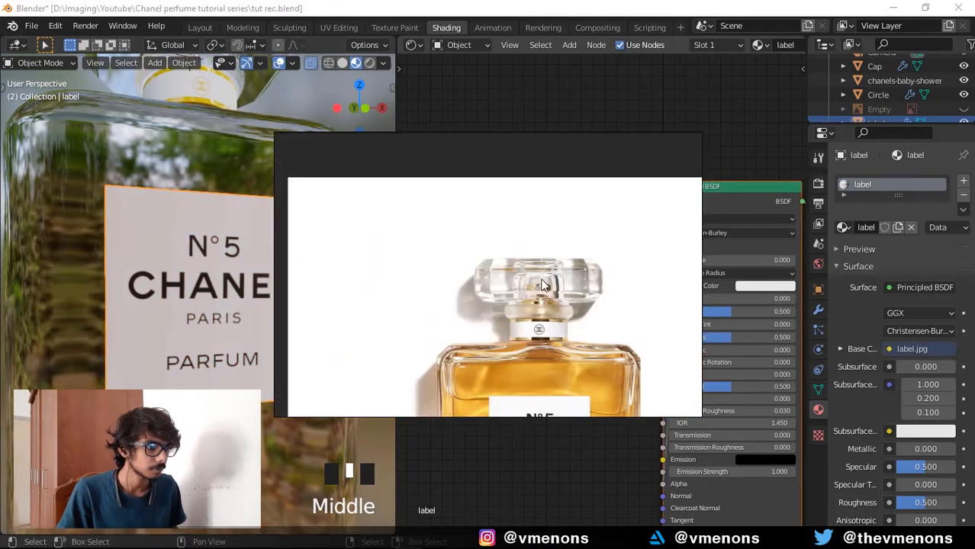
pyautogui.scroll(4, 544, 338)
pyautogui.scroll(-5, 519, 278)
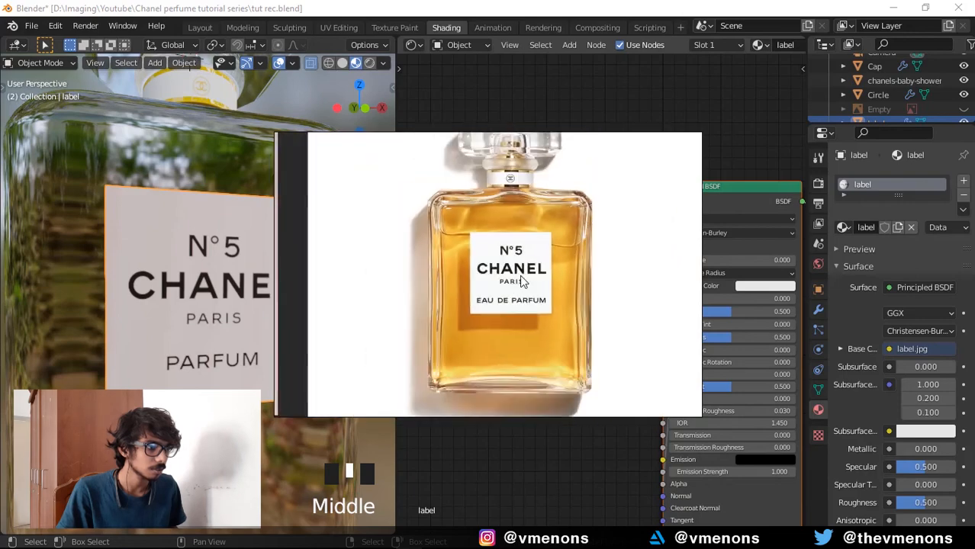
pyautogui.moveTo(607, 158); pyautogui.dragTo(367, 287, button='middle')
pyautogui.moveTo(591, 261); pyautogui.dragTo(555, 312, button='middle')
pyautogui.moveTo(606, 331); pyautogui.dragTo(626, 365, button='middle')
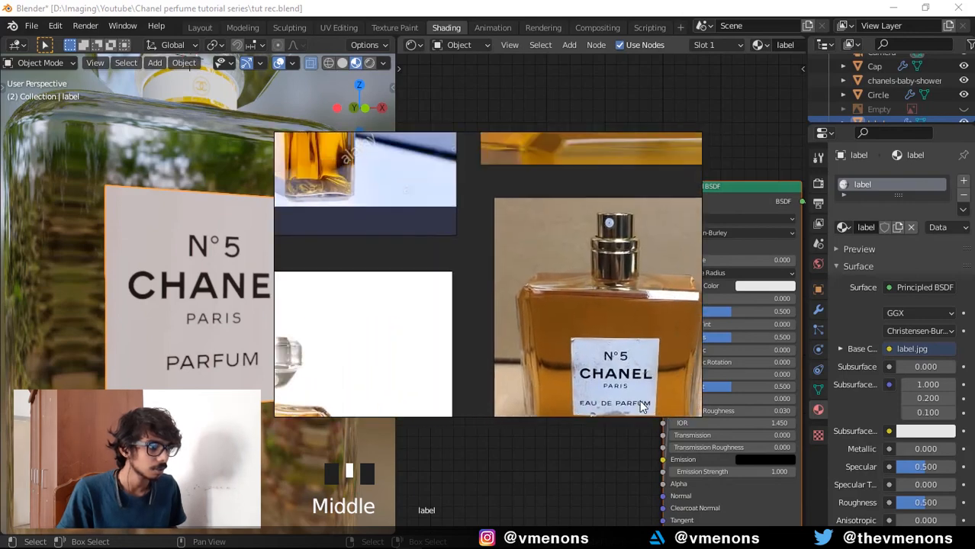
pyautogui.scroll(-3, 597, 252)
pyautogui.moveTo(597, 252); pyautogui.dragTo(688, 365, button='middle')
pyautogui.scroll(4, 439, 195)
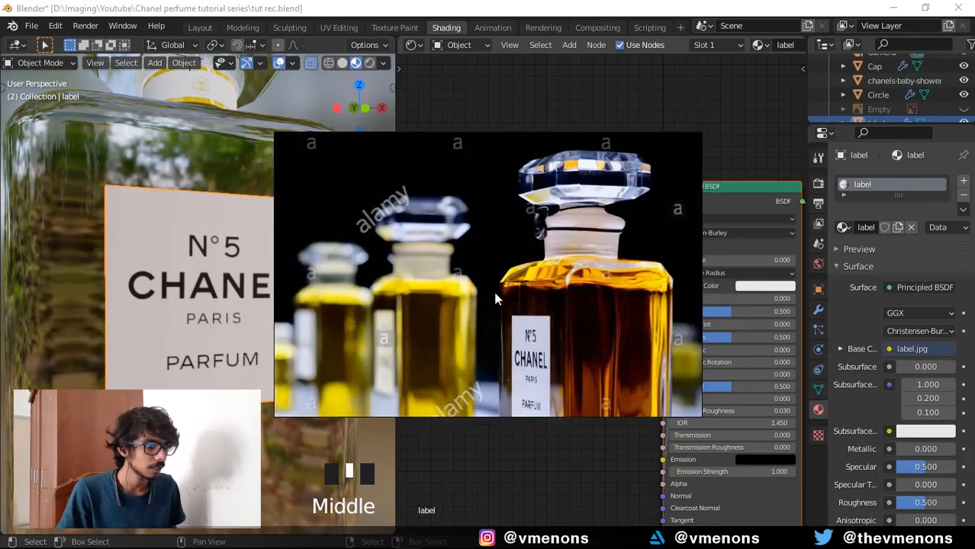
pyautogui.scroll(3, 533, 325)
pyautogui.moveTo(551, 359); pyautogui.dragTo(536, 246, button='middle')
pyautogui.scroll(2, 537, 248)
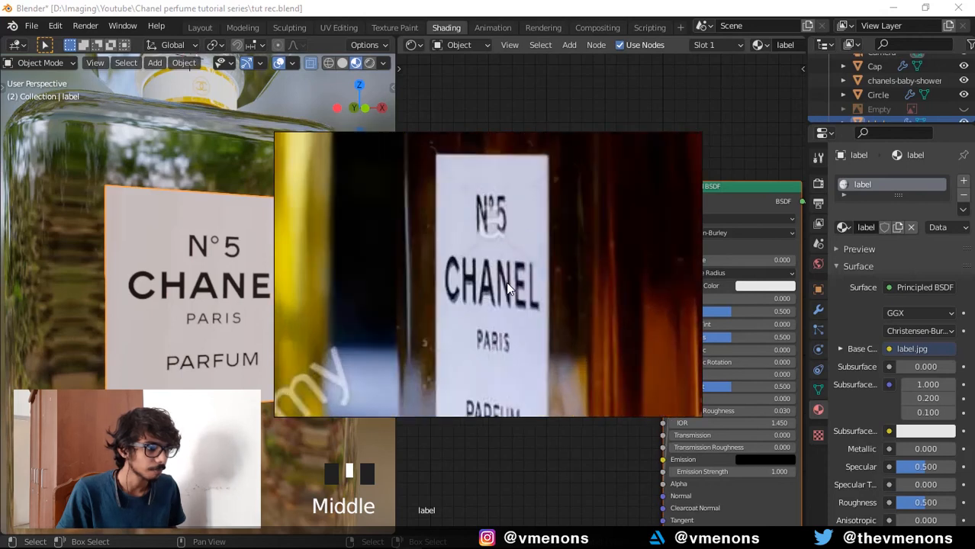
pyautogui.click(451, 5)
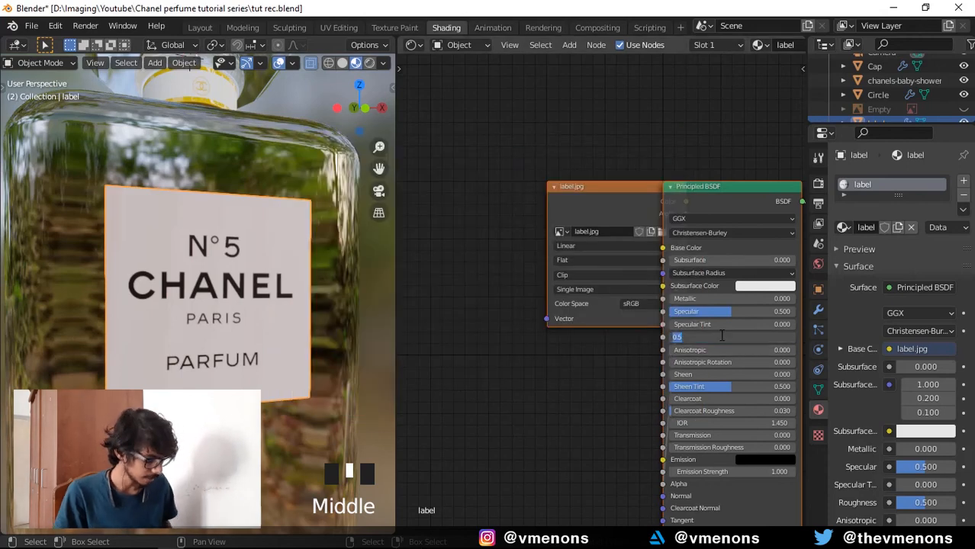
# - Set the label material's Roughness to 0.4 and save the file
pyautogui.moveTo(725, 340); pyautogui.dragTo(710, 341)
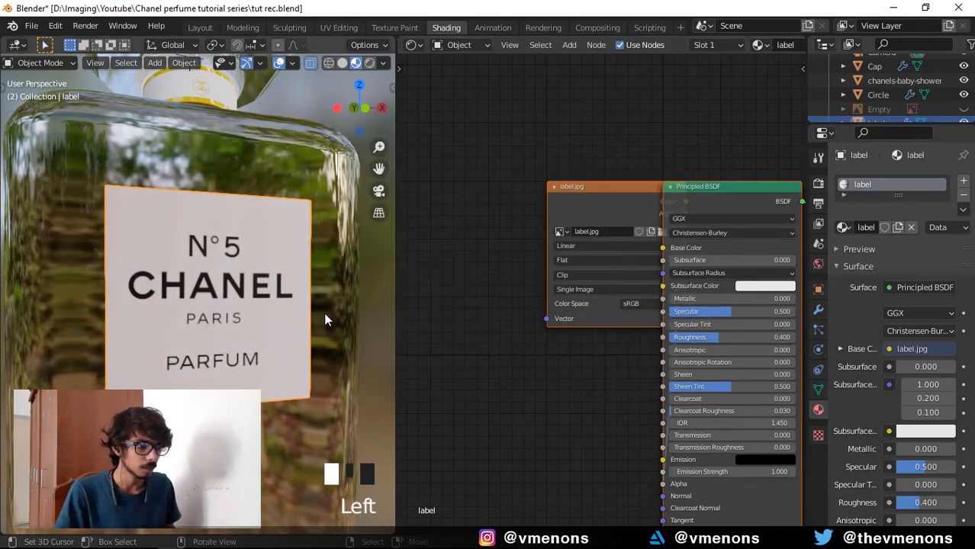
pyautogui.scroll(-4, 323, 312)
pyautogui.hotkey('ctrl', 's')
pyautogui.keyDown('shift'); pyautogui.moveTo(323, 312); pyautogui.dragTo(327, 320, button='middle'); pyautogui.keyUp('shift')
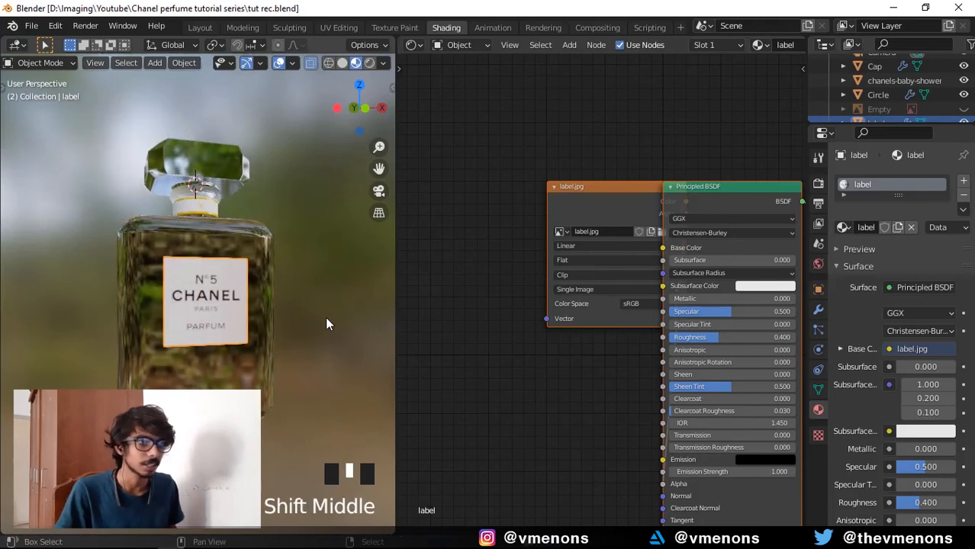
# - Return to the Layout workspace, inspect the bottle from the front and from an angle above, and save the file
pyautogui.click(207, 23)
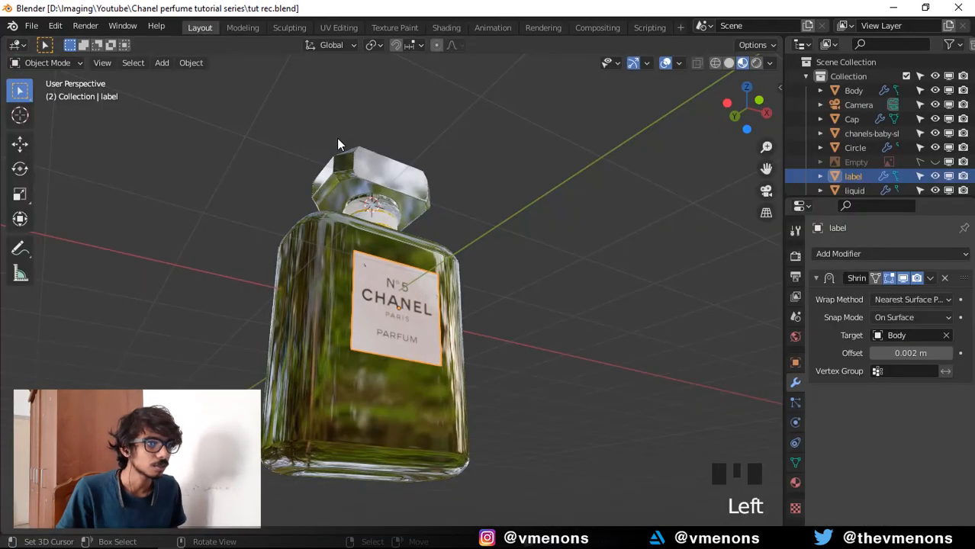
pyautogui.scroll(-2, 532, 288)
pyautogui.moveTo(532, 287); pyautogui.dragTo(461, 338, button='middle')
pyautogui.hotkey('ctrl', 's')
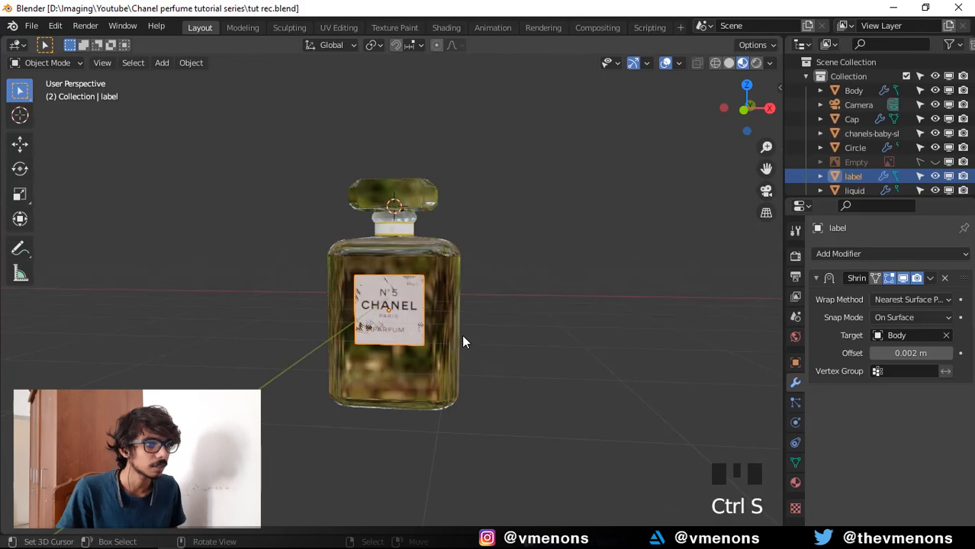
pyautogui.moveTo(384, 294); pyautogui.dragTo(416, 320, button='middle')
pyautogui.hotkey('ctrl', 's')
pyautogui.keyDown('shift'); pyautogui.moveTo(504, 330); pyautogui.dragTo(496, 324, button='middle'); pyautogui.keyUp('shift')
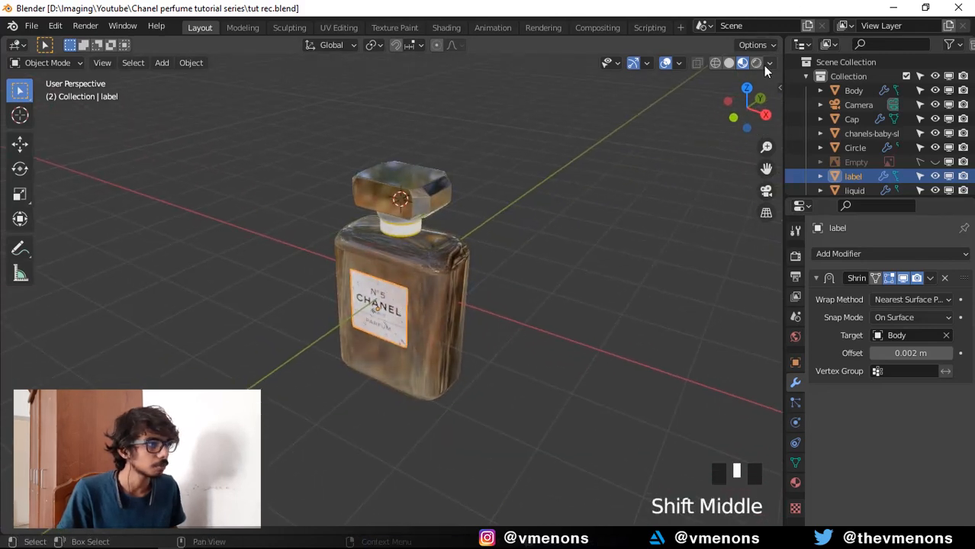
# - Look through the camera and switch the viewport to Rendered shading to preview the framed bottle
pyautogui.press('KP_0')
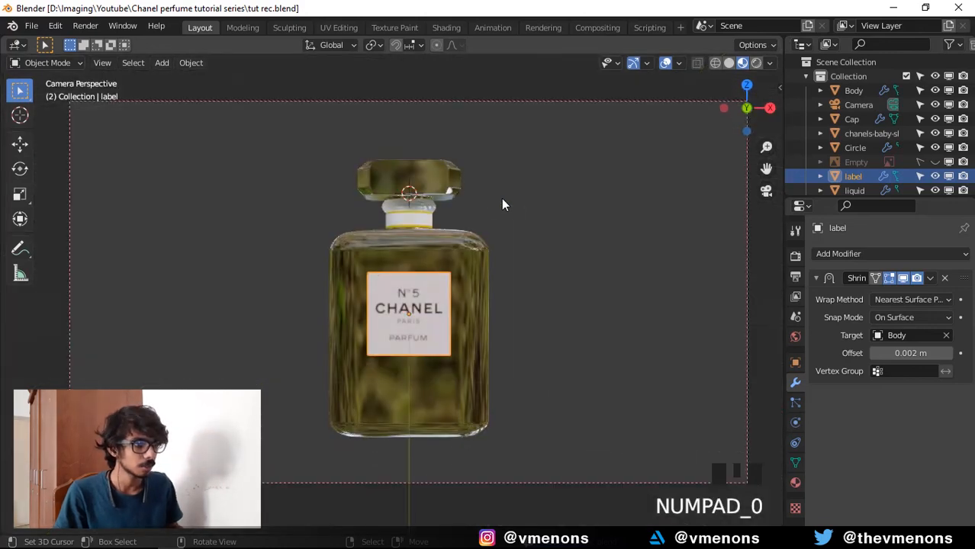
pyautogui.scroll(-1, 545, 237)
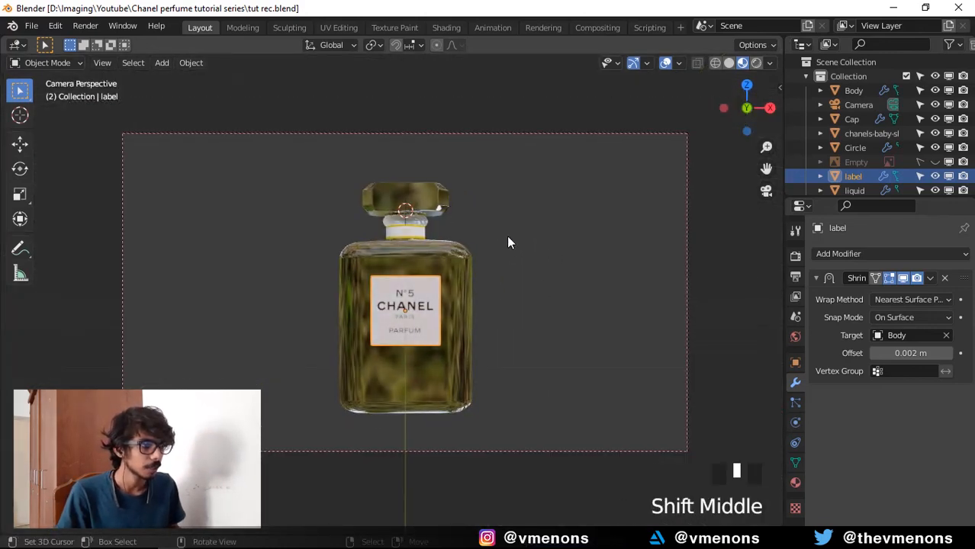
pyautogui.keyDown('shift'); pyautogui.moveTo(508, 243); pyautogui.dragTo(514, 242, button='middle'); pyautogui.keyUp('shift')
pyautogui.click(754, 63)
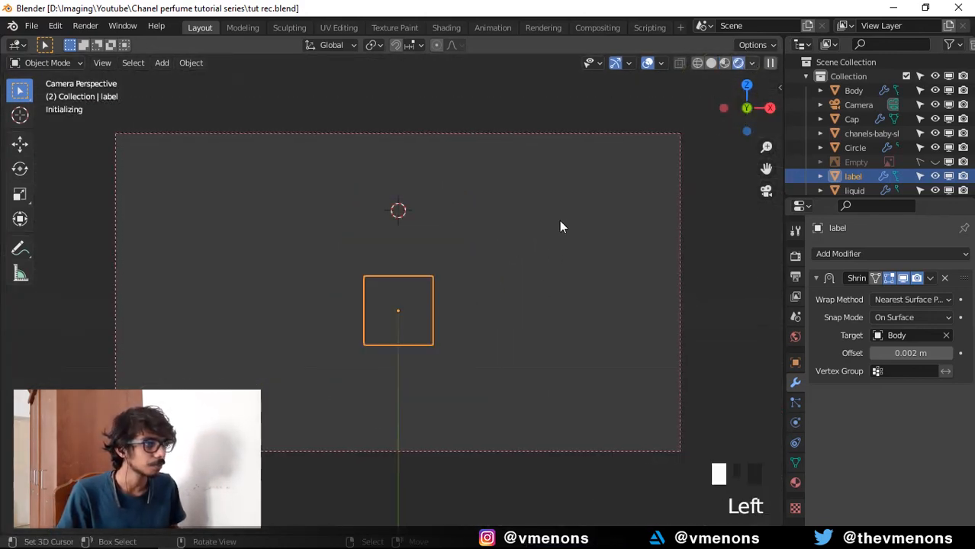